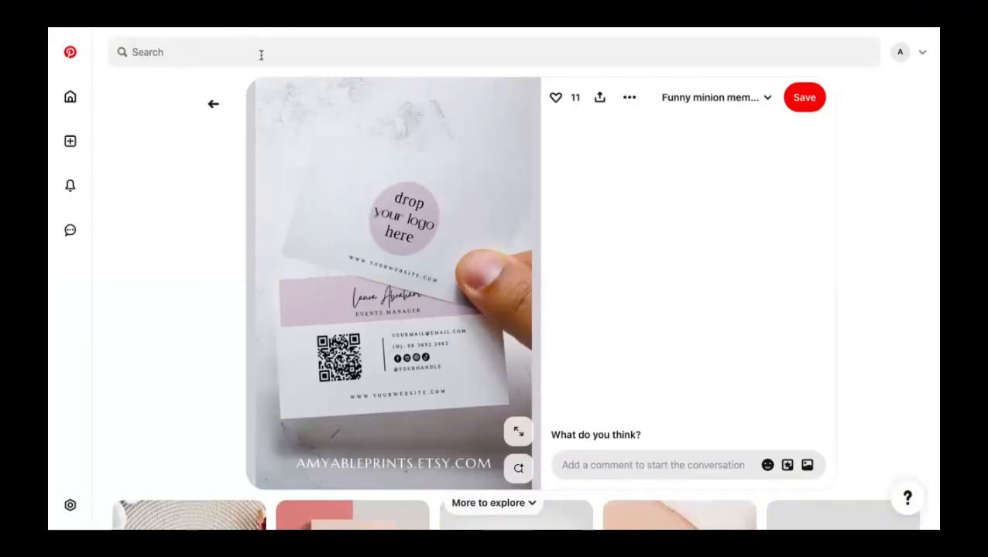
- Search Pinterest for 'business card design' and skim the first results
{"action": "left_click", "coordinate": [70, 96]}
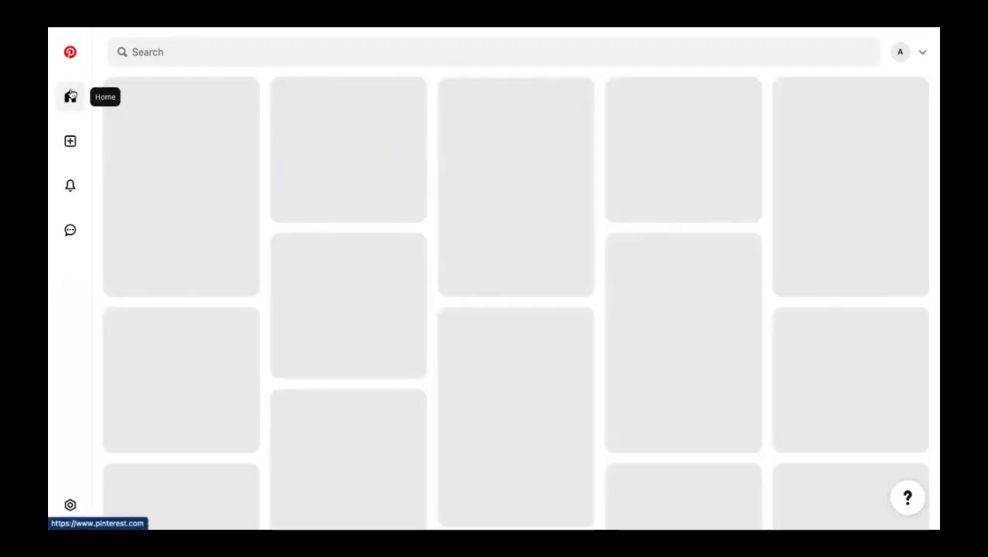
{"action": "left_click", "coordinate": [289, 47]}
{"action": "type", "text": "bu"}
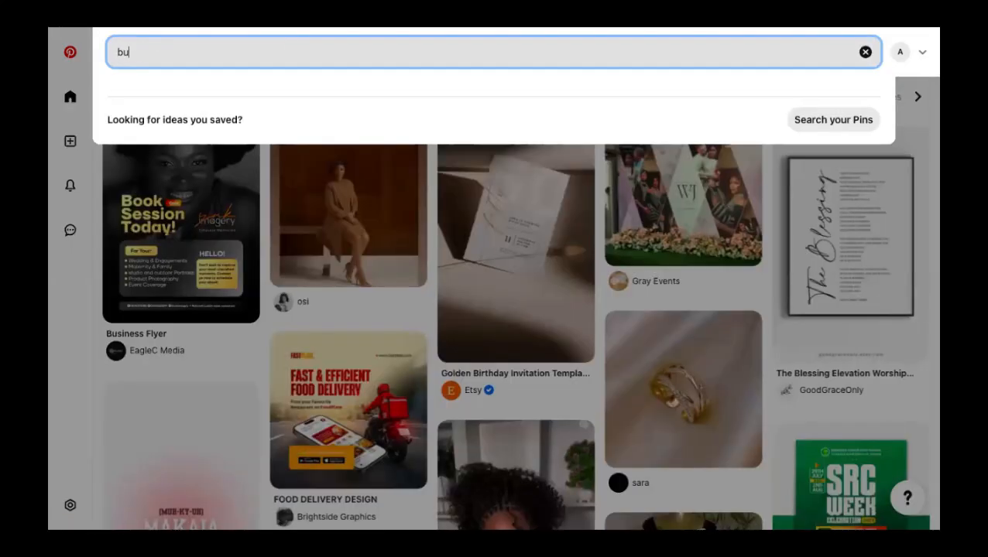
{"action": "type", "text": "siness c"}
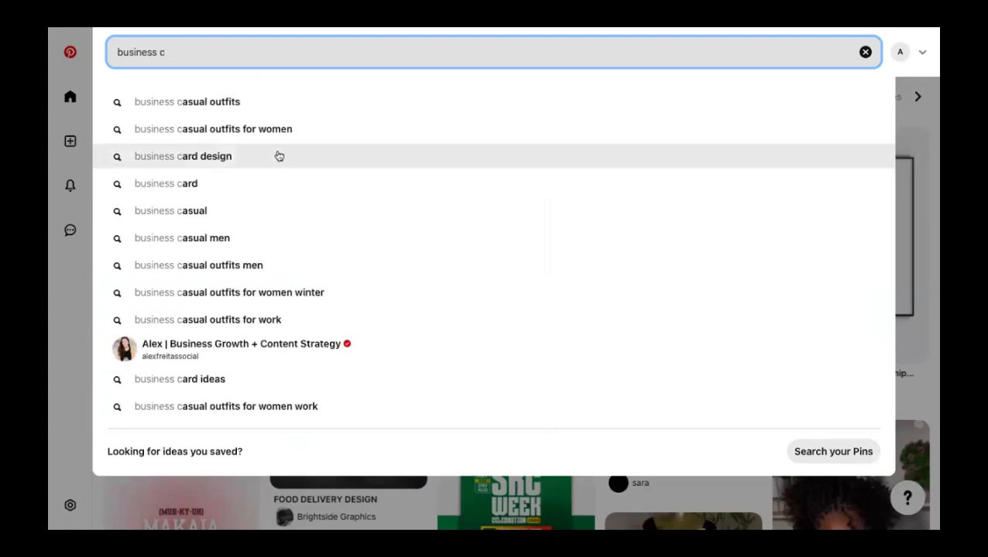
{"action": "left_click", "coordinate": [278, 157]}
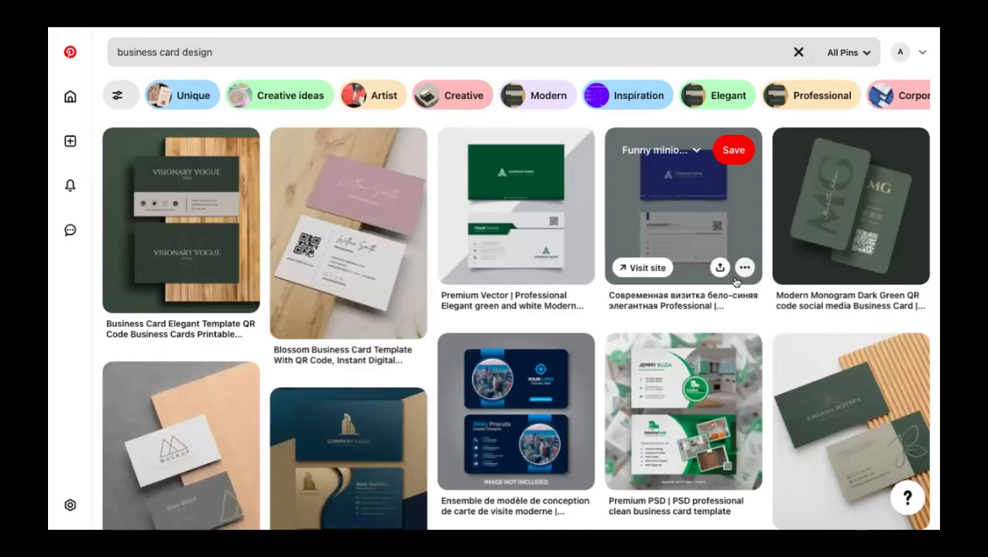
{"action": "scroll", "coordinate": [691, 385], "scroll_direction": "down", "scroll_amount": 2}
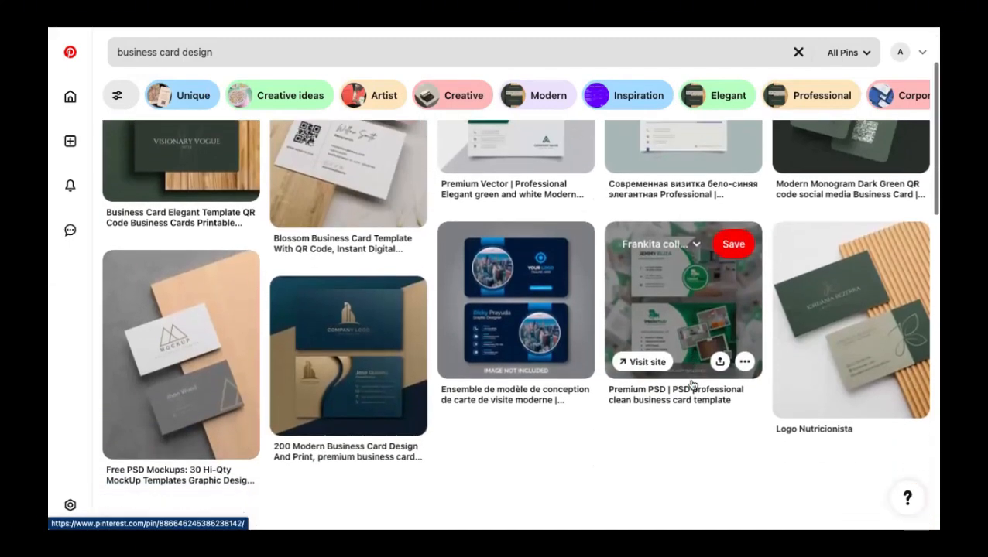
{"action": "scroll", "coordinate": [691, 385], "scroll_direction": "down", "scroll_amount": 4}
{"action": "scroll", "coordinate": [645, 396], "scroll_direction": "down", "scroll_amount": 5}
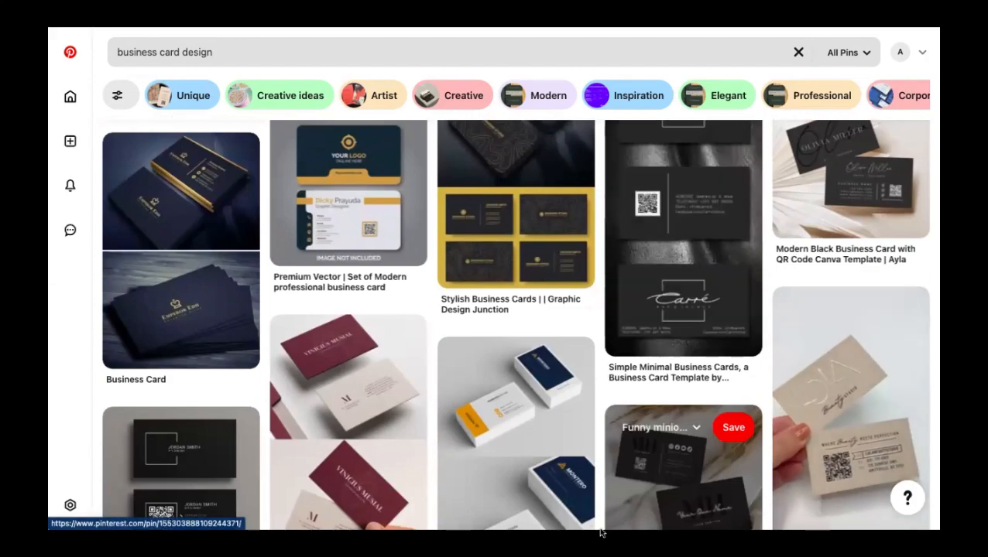
{"action": "scroll", "coordinate": [677, 387], "scroll_direction": "up", "scroll_amount": 10}
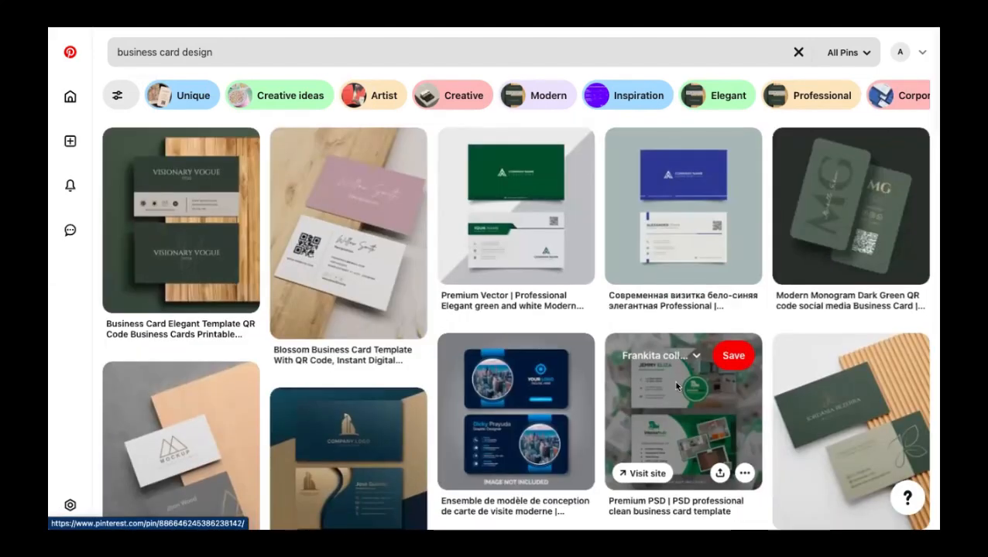
- Open the green Premium PSD business card pin, look it over, and return to the results
{"action": "left_click", "coordinate": [673, 381]}
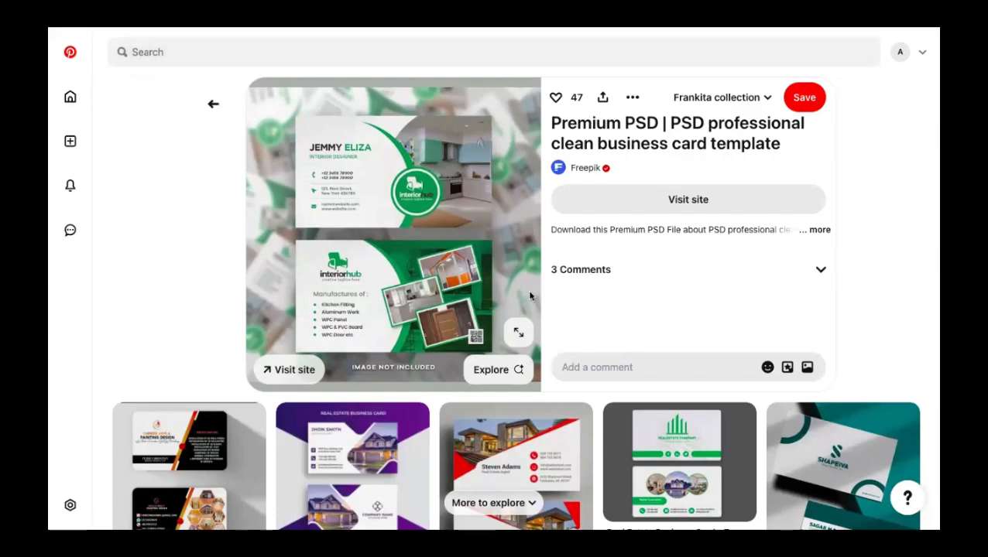
{"action": "scroll", "coordinate": [566, 379], "scroll_direction": "down", "scroll_amount": 3}
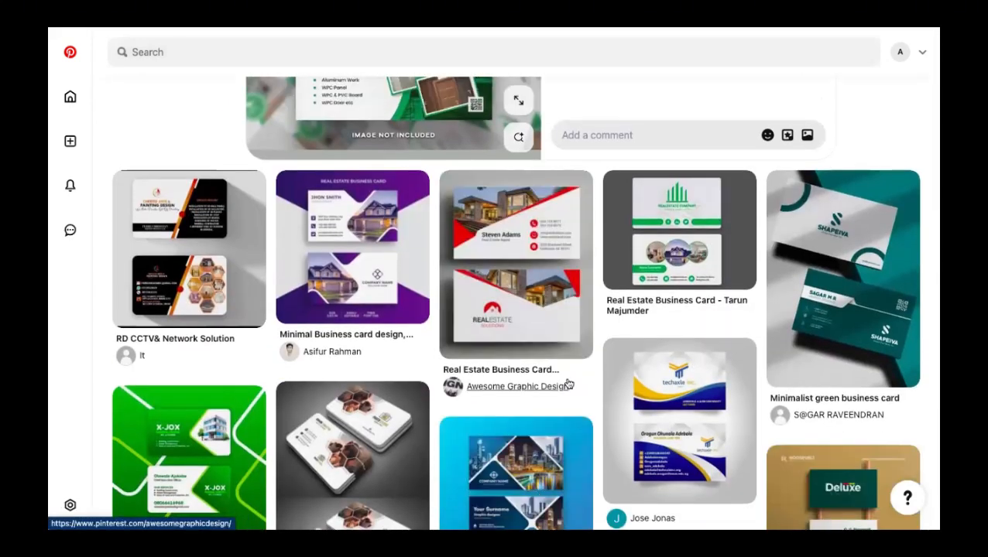
{"action": "scroll", "coordinate": [568, 385], "scroll_direction": "down", "scroll_amount": 5}
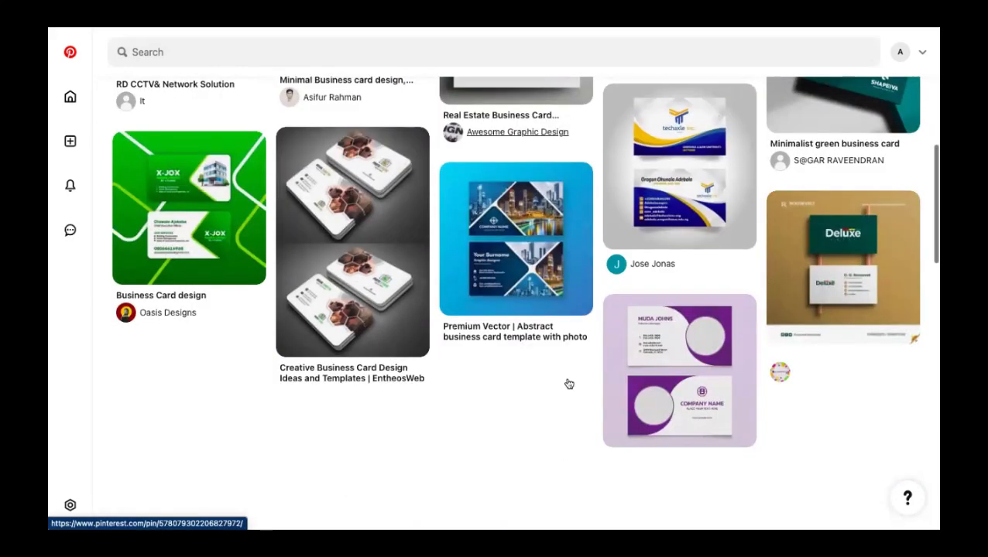
{"action": "scroll", "coordinate": [568, 384], "scroll_direction": "up", "scroll_amount": 3}
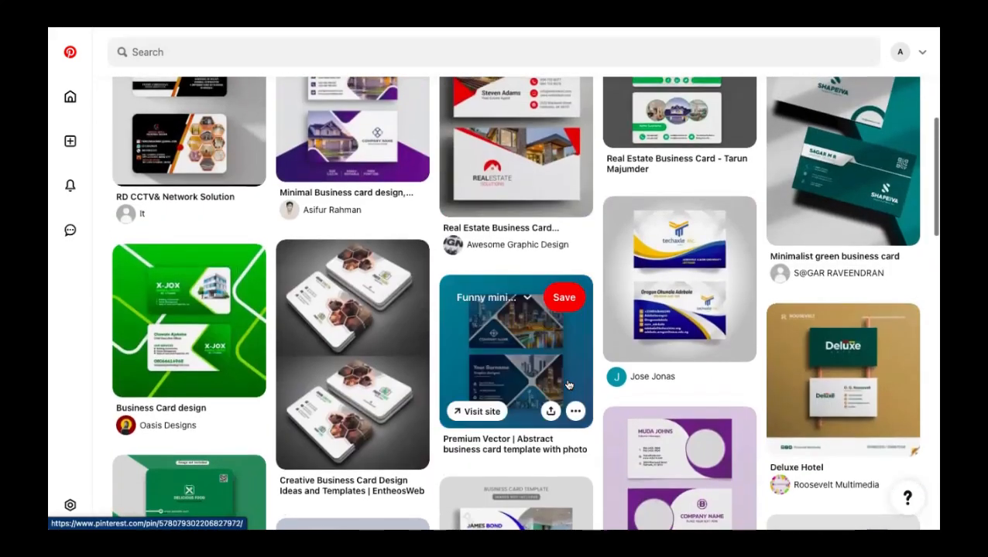
{"action": "scroll", "coordinate": [568, 385], "scroll_direction": "up", "scroll_amount": 5}
{"action": "left_click", "coordinate": [212, 105]}
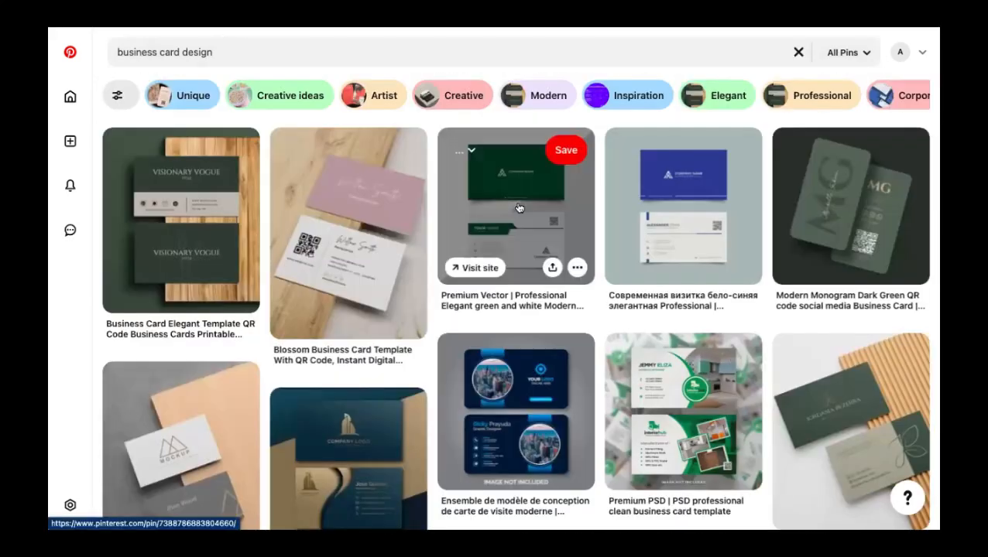
- Scroll through the business card design results for more layout ideas
{"action": "scroll", "coordinate": [519, 208], "scroll_direction": "down", "scroll_amount": 3}
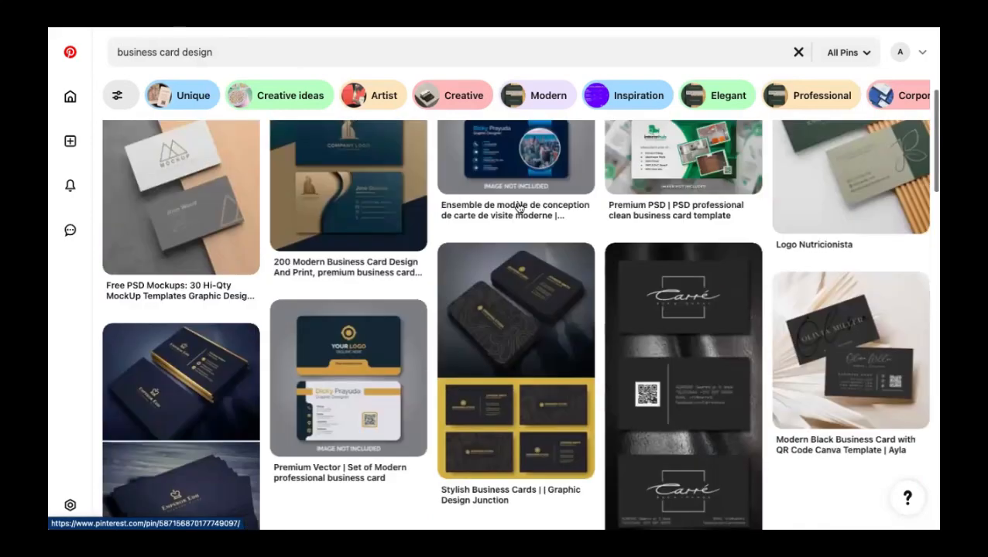
{"action": "scroll", "coordinate": [518, 208], "scroll_direction": "down", "scroll_amount": 5}
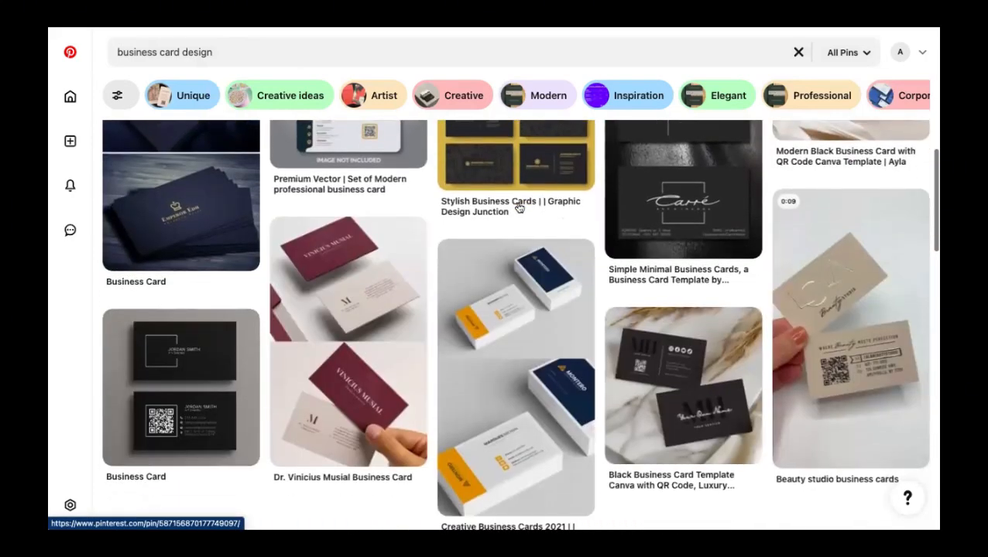
{"action": "scroll", "coordinate": [517, 203], "scroll_direction": "down", "scroll_amount": 5}
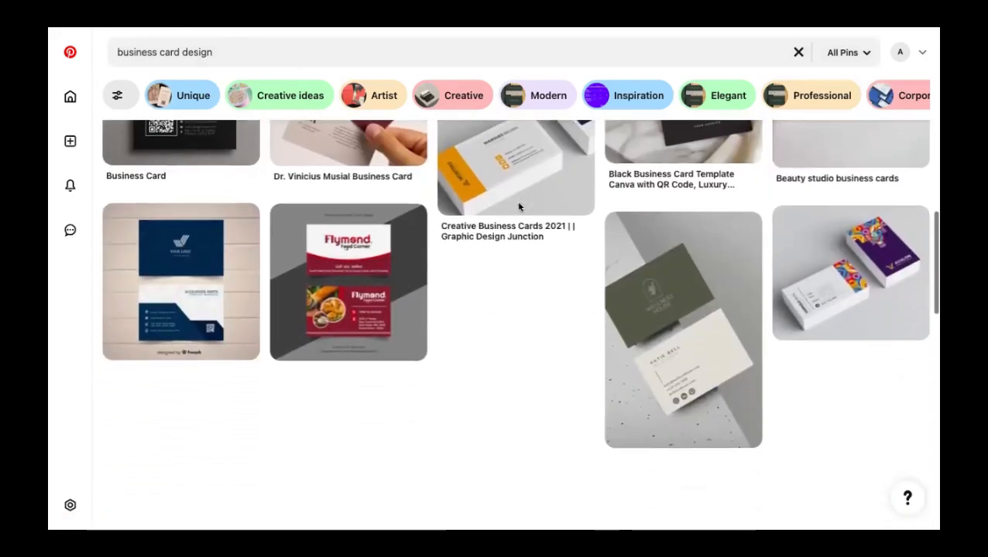
{"action": "scroll", "coordinate": [518, 208], "scroll_direction": "down", "scroll_amount": 2}
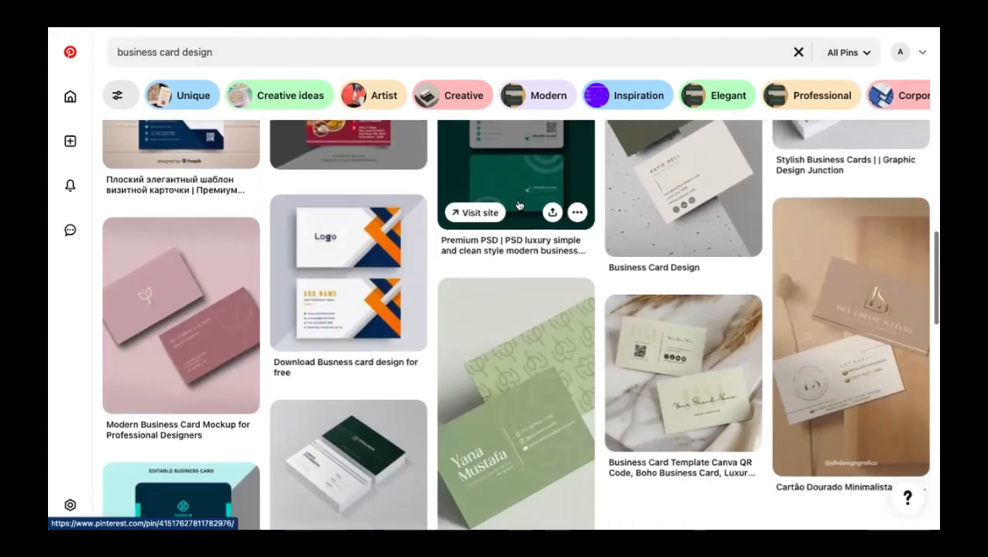
{"action": "scroll", "coordinate": [503, 315], "scroll_direction": "down", "scroll_amount": 4}
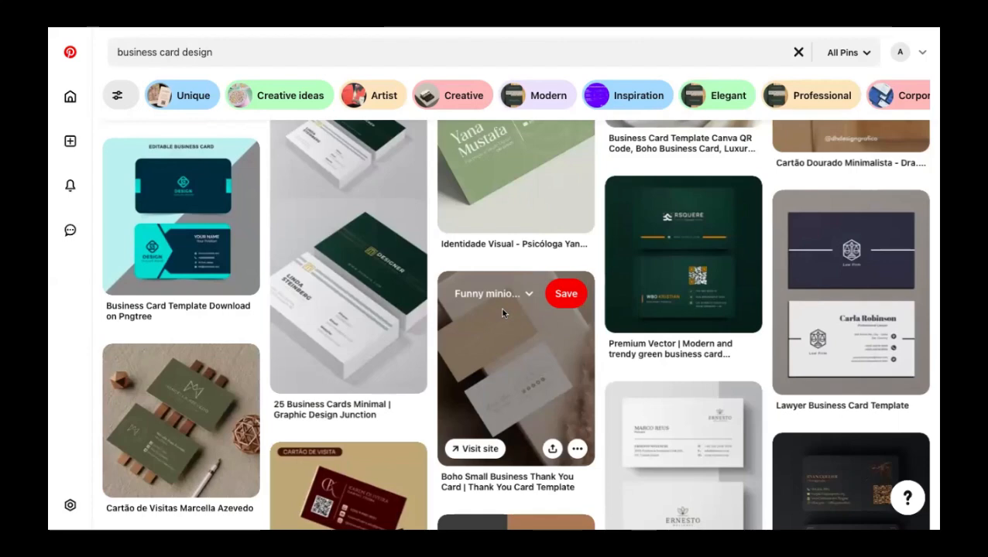
{"action": "scroll", "coordinate": [502, 313], "scroll_direction": "down", "scroll_amount": 4}
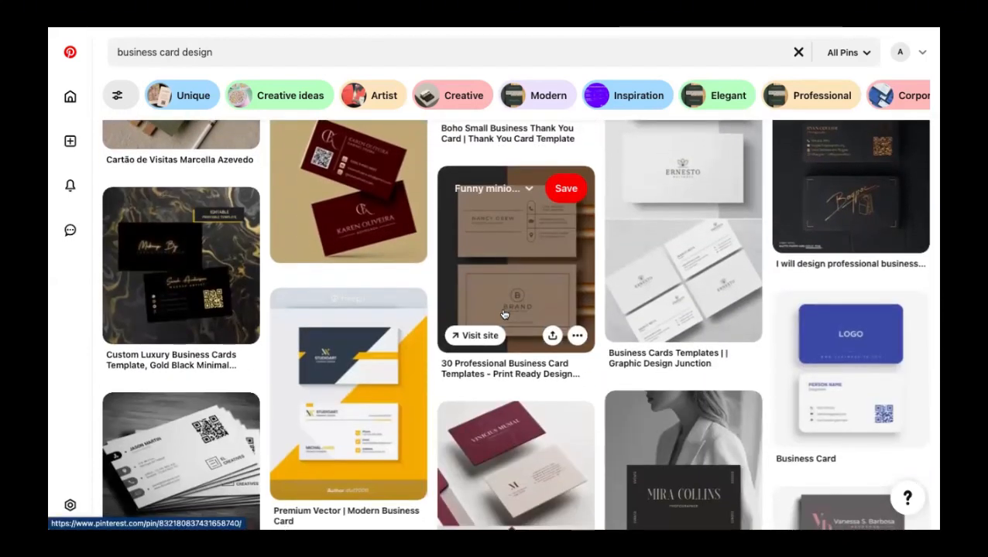
{"action": "scroll", "coordinate": [504, 313], "scroll_direction": "down", "scroll_amount": 2}
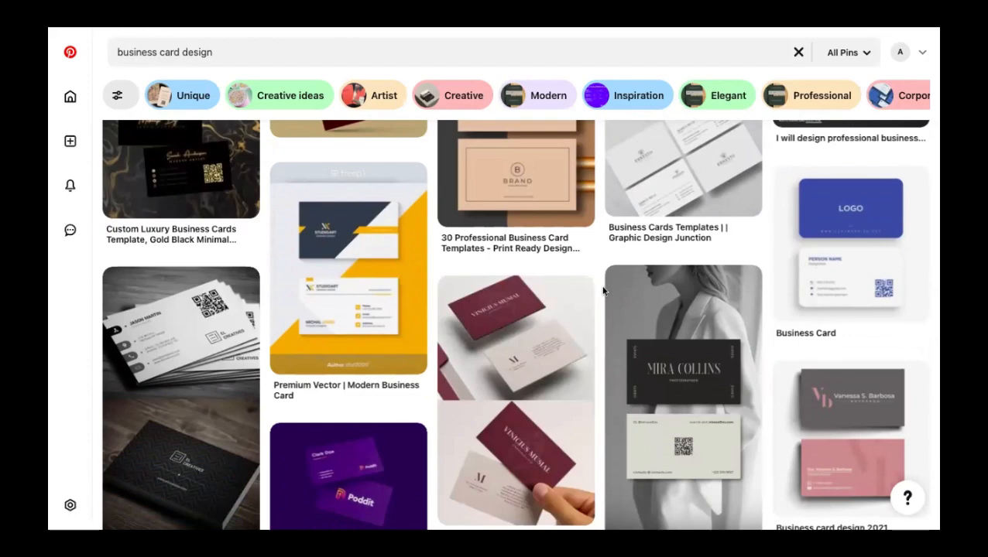
{"action": "mouse_move", "coordinate": [657, 317]}
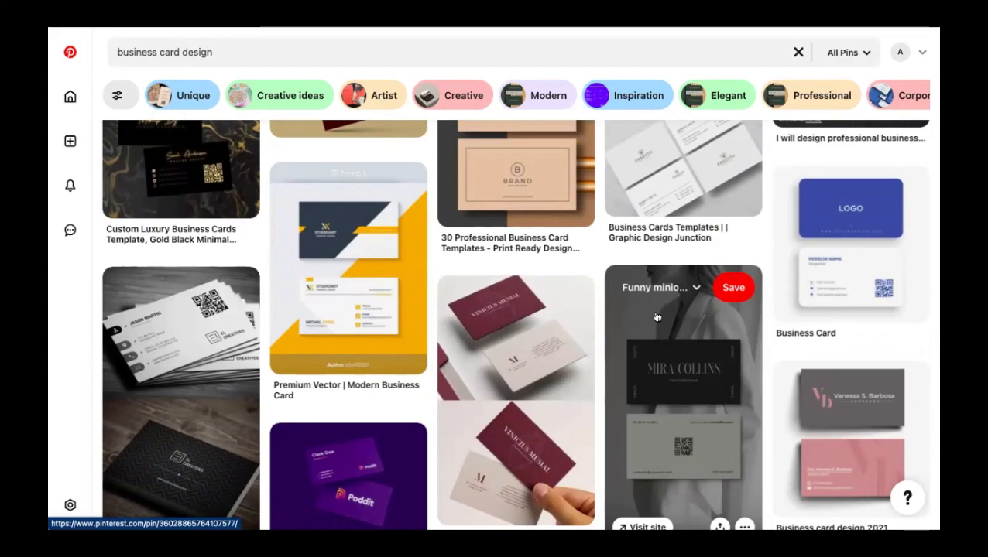
{"action": "scroll", "coordinate": [657, 318], "scroll_direction": "up", "scroll_amount": 5}
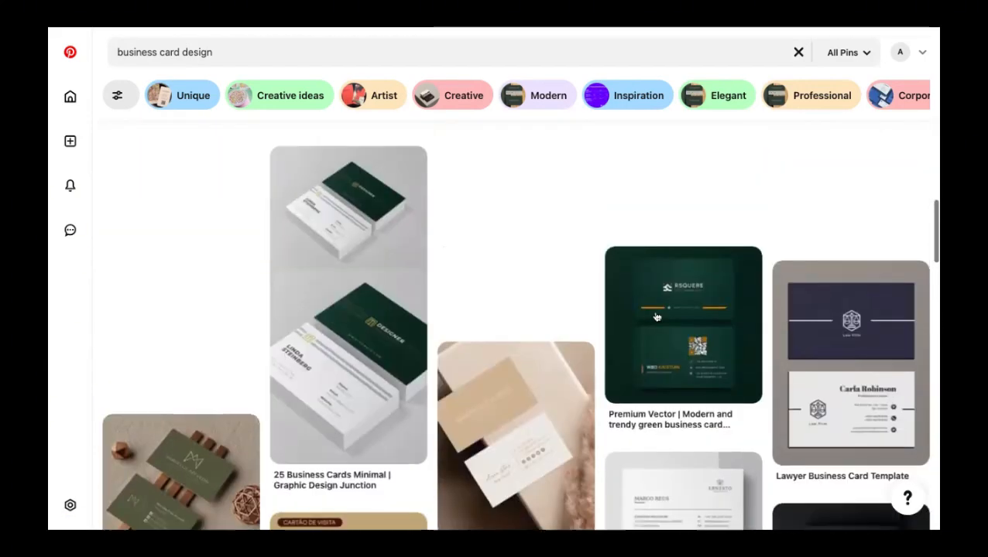
{"action": "scroll", "coordinate": [656, 317], "scroll_direction": "up", "scroll_amount": 5}
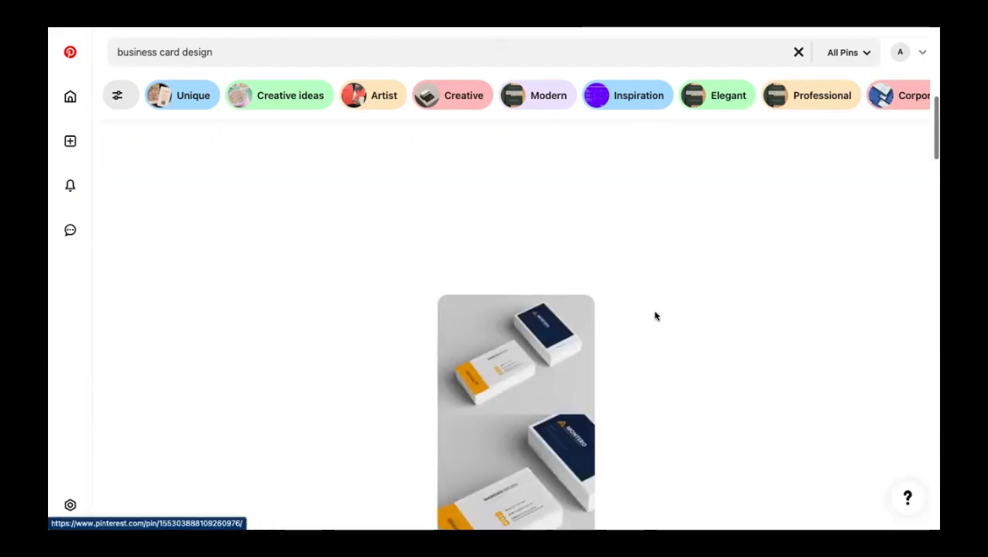
{"action": "scroll", "coordinate": [657, 318], "scroll_direction": "up", "scroll_amount": 5}
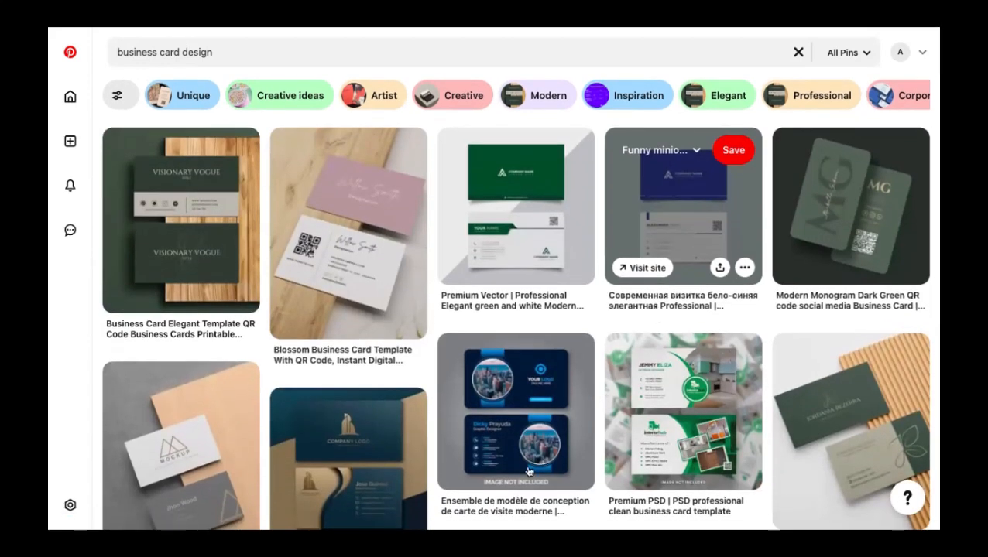
{"action": "scroll", "coordinate": [528, 471], "scroll_direction": "down", "scroll_amount": 10}
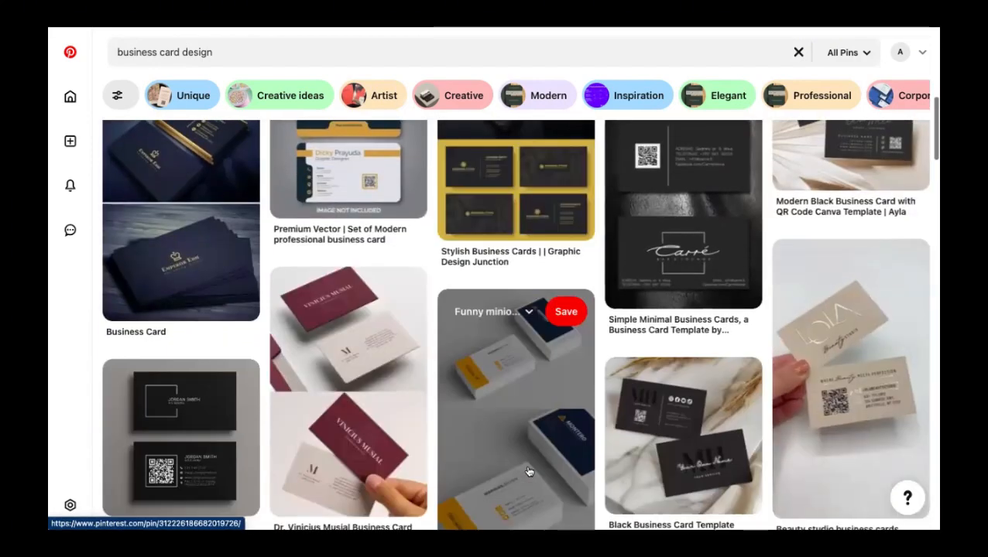
{"action": "scroll", "coordinate": [529, 471], "scroll_direction": "down", "scroll_amount": 1}
{"action": "scroll", "coordinate": [528, 471], "scroll_direction": "down", "scroll_amount": 3}
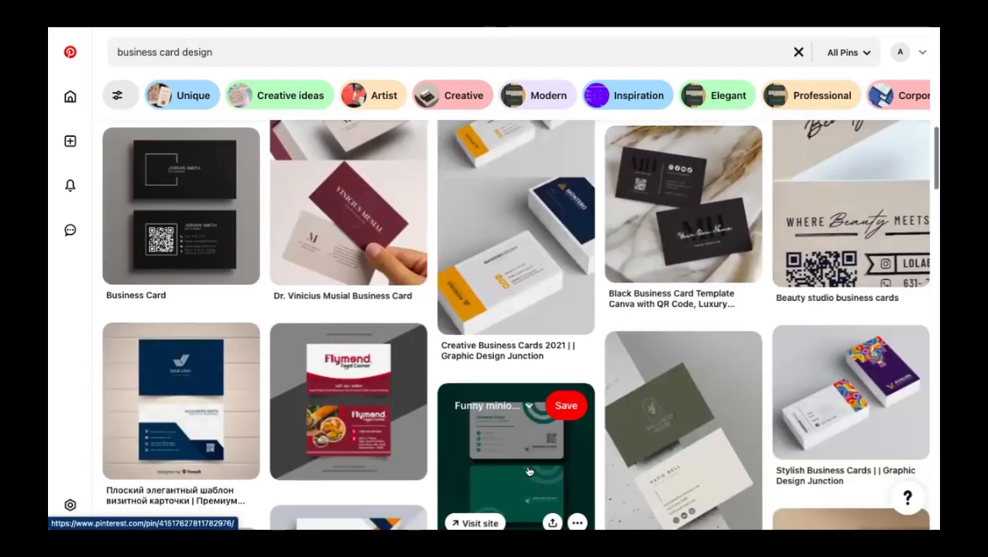
{"action": "scroll", "coordinate": [529, 472], "scroll_direction": "down", "scroll_amount": 3}
{"action": "scroll", "coordinate": [529, 471], "scroll_direction": "down", "scroll_amount": 2}
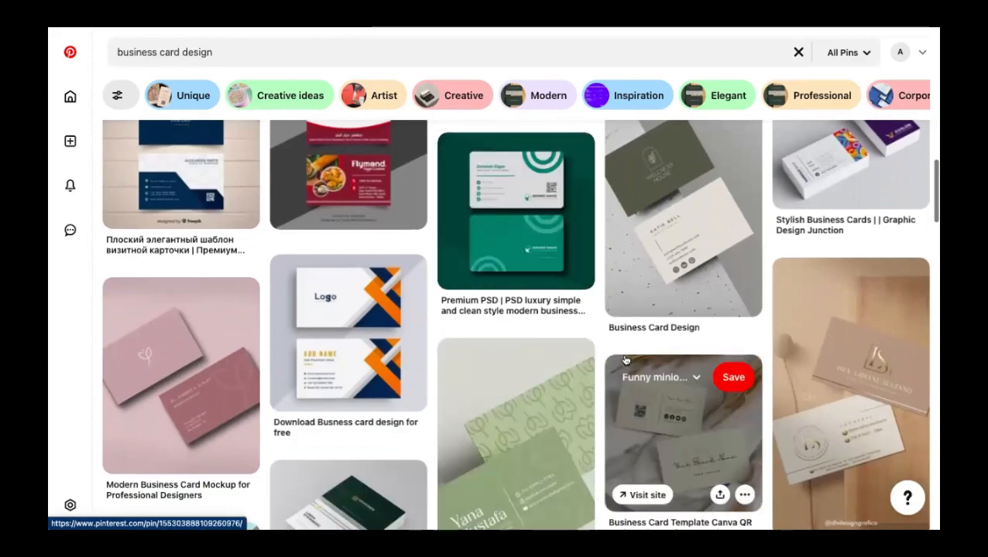
{"action": "scroll", "coordinate": [624, 359], "scroll_direction": "up", "scroll_amount": 1}
{"action": "scroll", "coordinate": [624, 359], "scroll_direction": "down", "scroll_amount": 5}
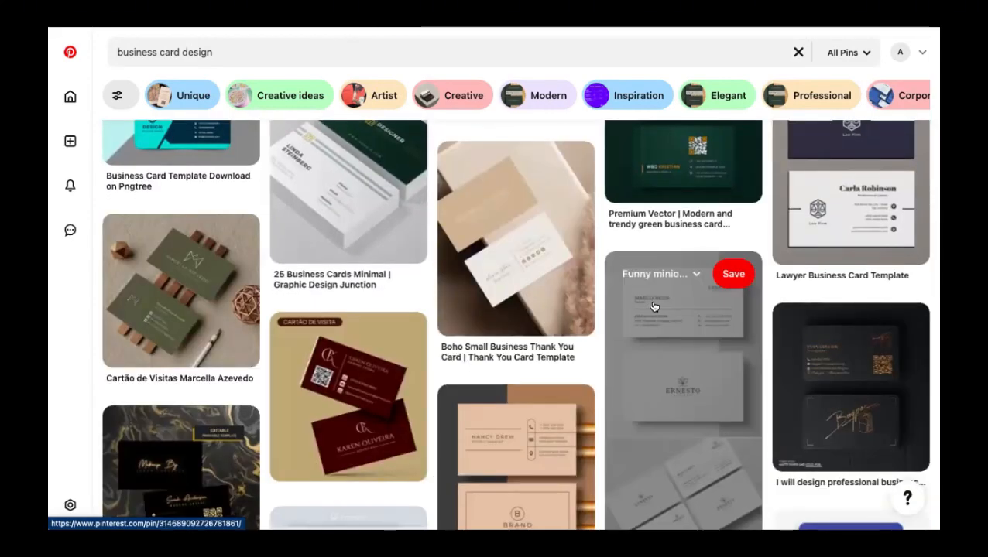
- Open another card pin for reference, then view Canva's page 3 zoomed to 258%
{"action": "left_click", "coordinate": [653, 308]}
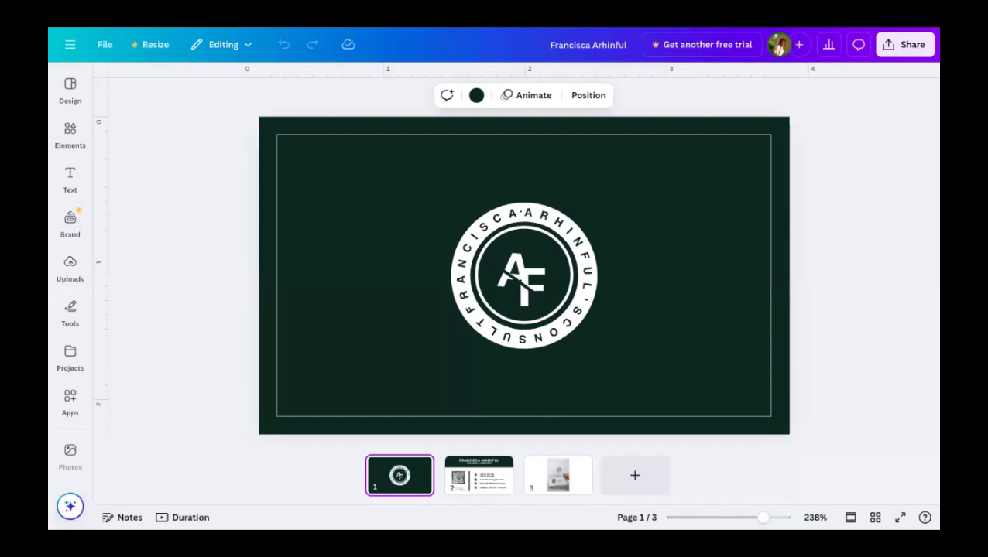
{"action": "left_click", "coordinate": [548, 479]}
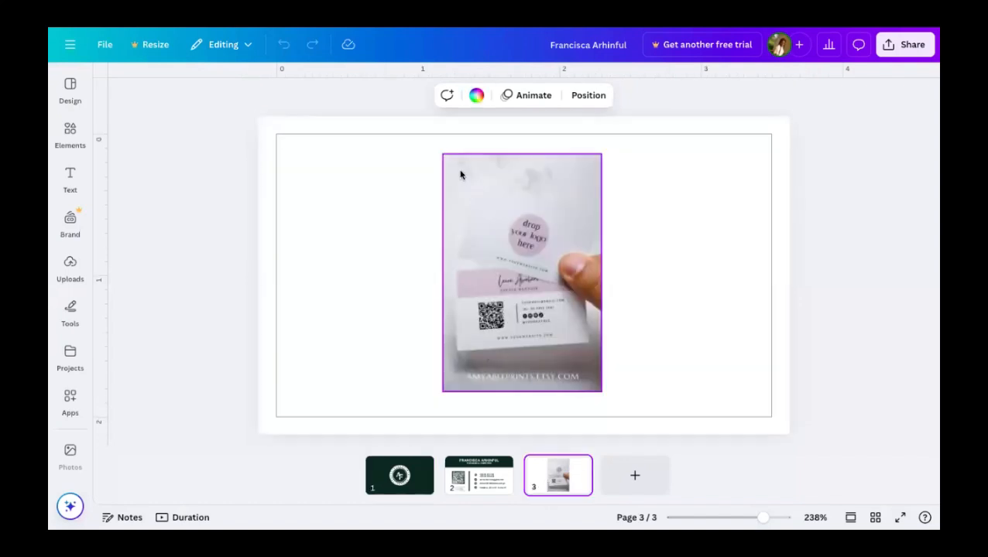
{"action": "left_click_drag", "start_coordinate": [763, 517], "coordinate": [785, 519]}
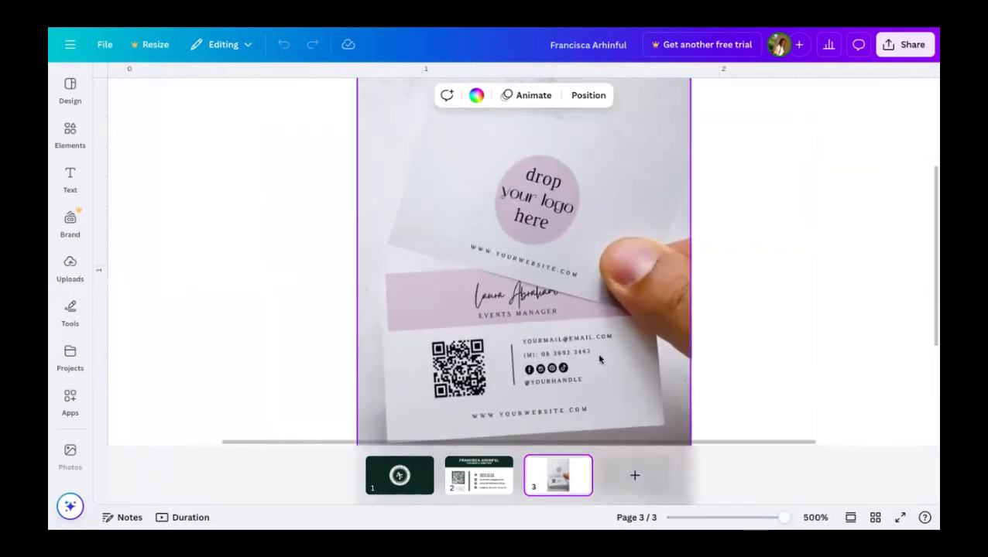
{"action": "scroll", "coordinate": [598, 358], "scroll_direction": "down", "scroll_amount": 1}
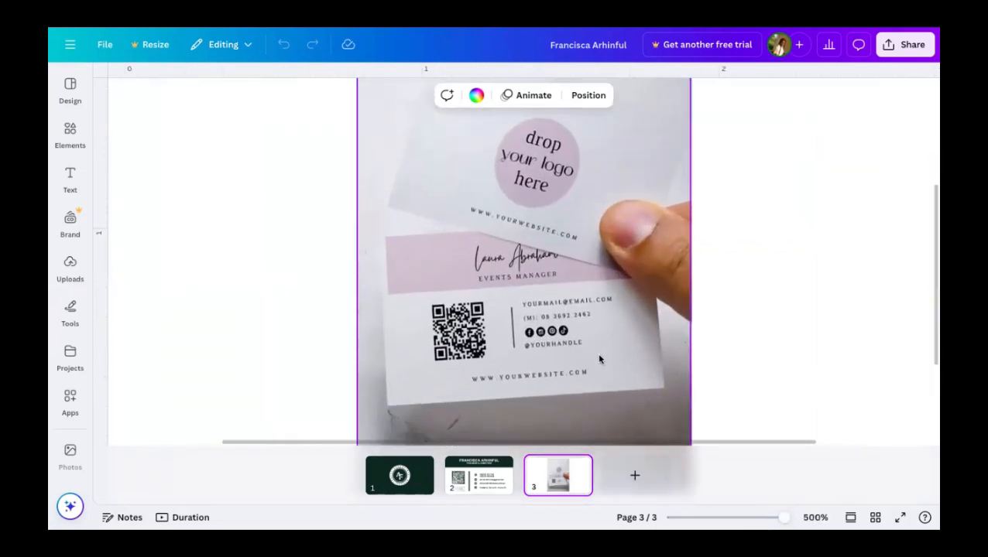
{"action": "scroll", "coordinate": [598, 358], "scroll_direction": "up", "scroll_amount": 1}
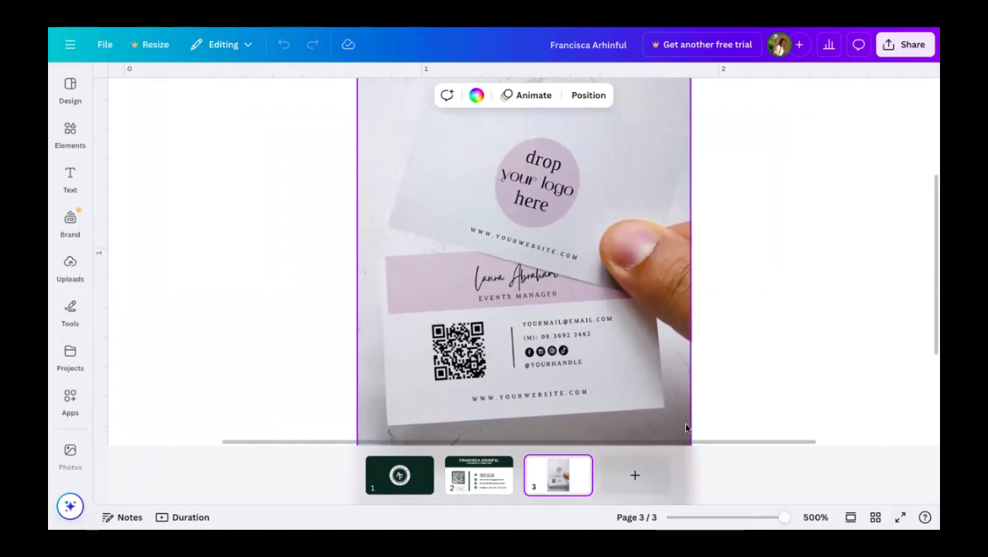
- Zoom out on page 1, then show page 2's back side with template suggestions
{"action": "left_click", "coordinate": [389, 469]}
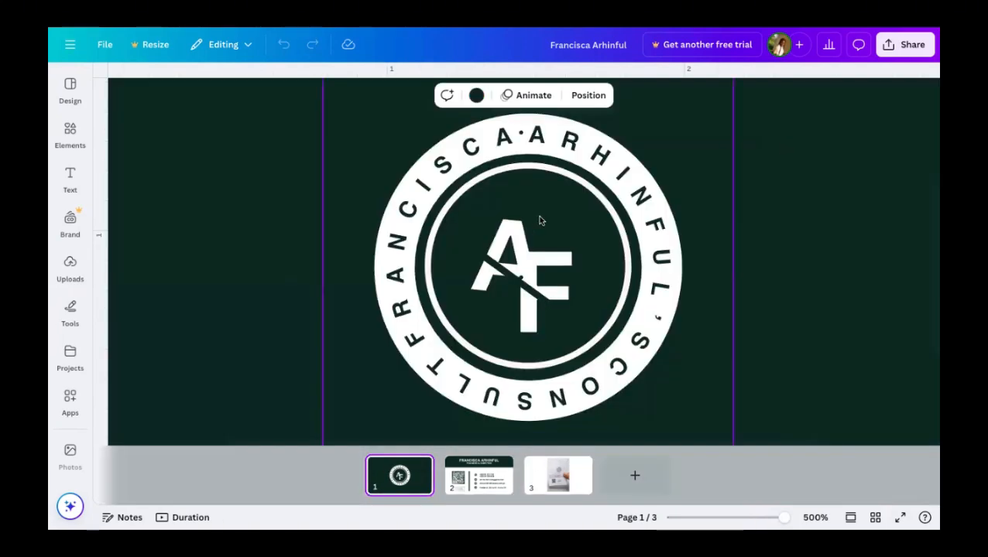
{"action": "mouse_move", "coordinate": [772, 521]}
{"action": "left_mouse_down"}
{"action": "mouse_move", "coordinate": [750, 520]}
{"action": "mouse_move", "coordinate": [758, 520]}
{"action": "left_mouse_up"}
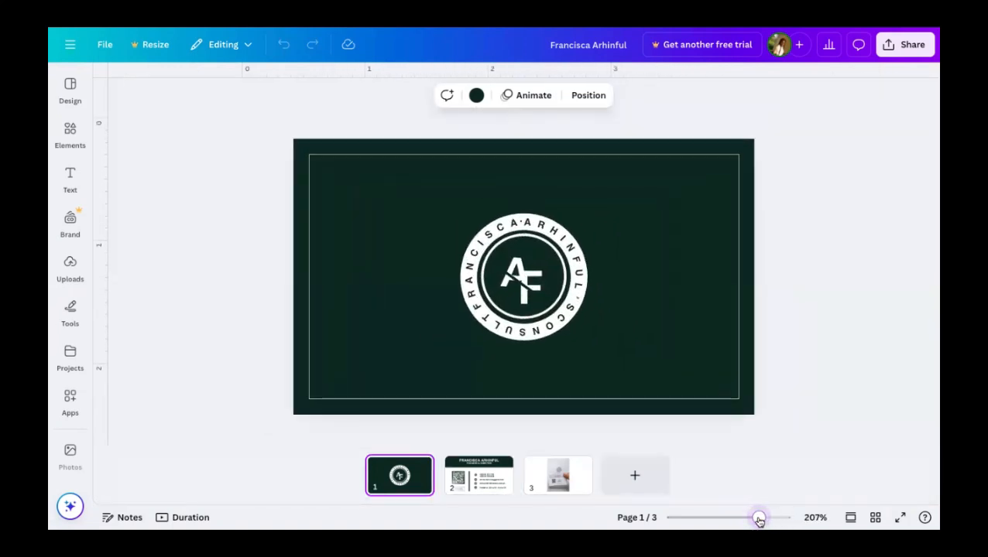
{"action": "left_click", "coordinate": [485, 467]}
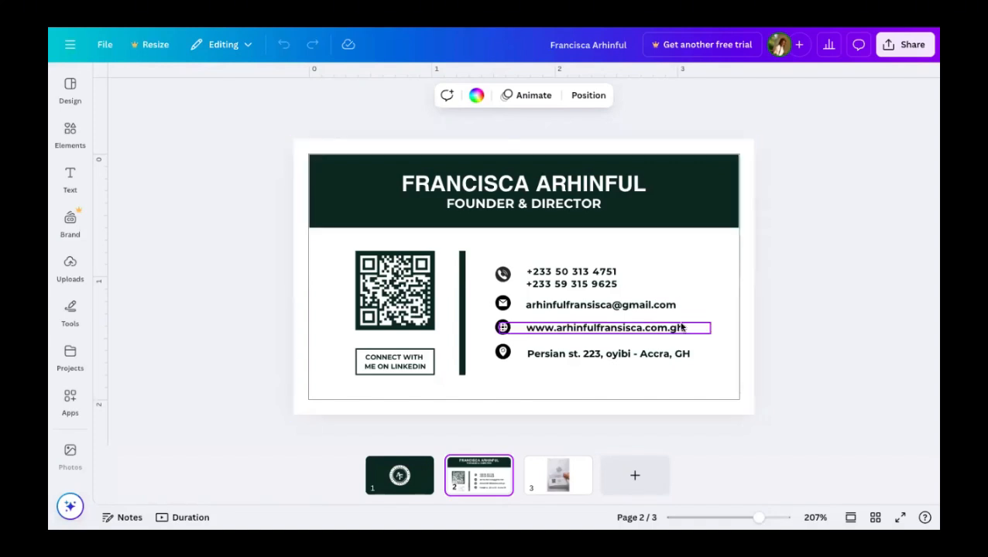
{"action": "left_click", "coordinate": [74, 81]}
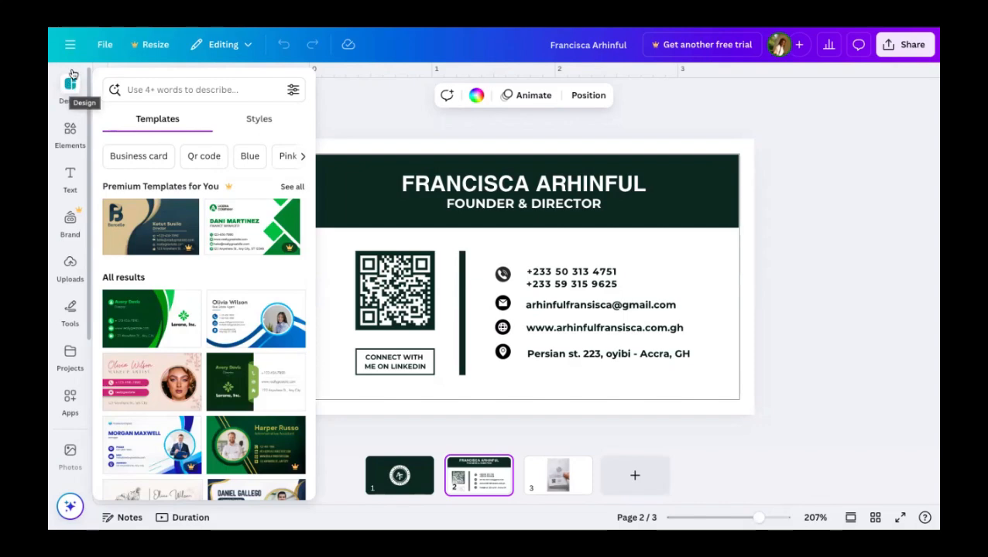
- Create a new design by searching 'Business card' and choosing Business Card (Landscape), 3.5 × 2 in
{"action": "left_click", "coordinate": [70, 85]}
{"action": "left_click", "coordinate": [71, 48]}
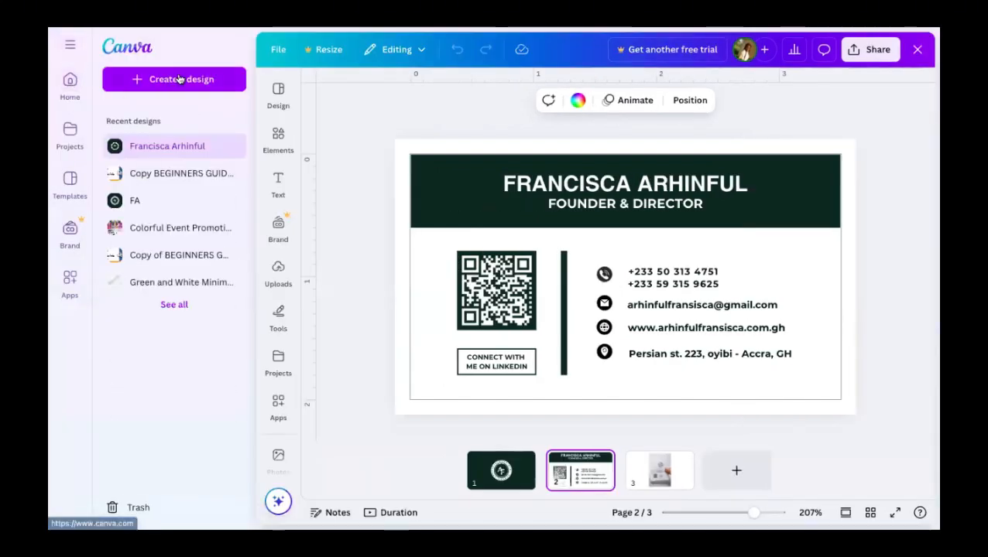
{"action": "left_click", "coordinate": [187, 79]}
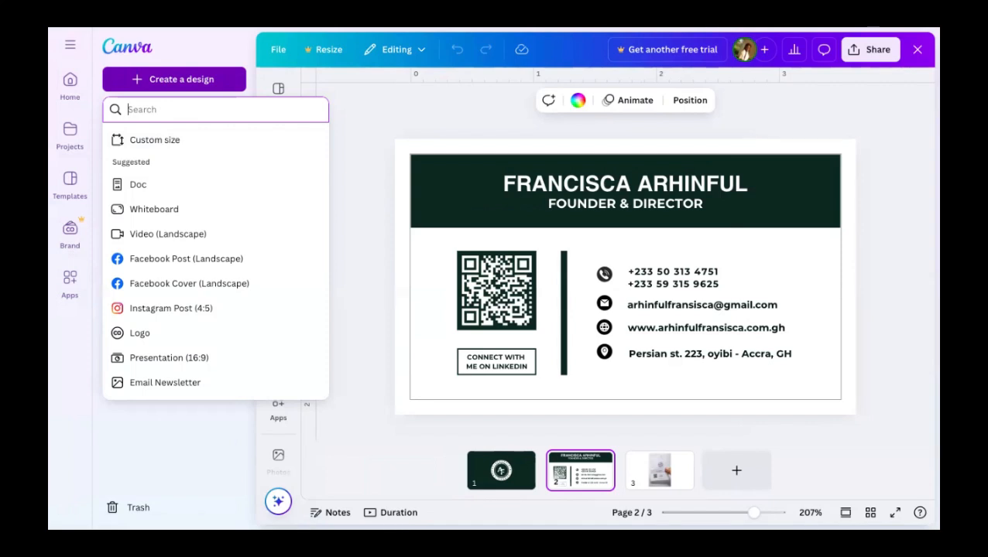
{"action": "type", "text": "Bu"}
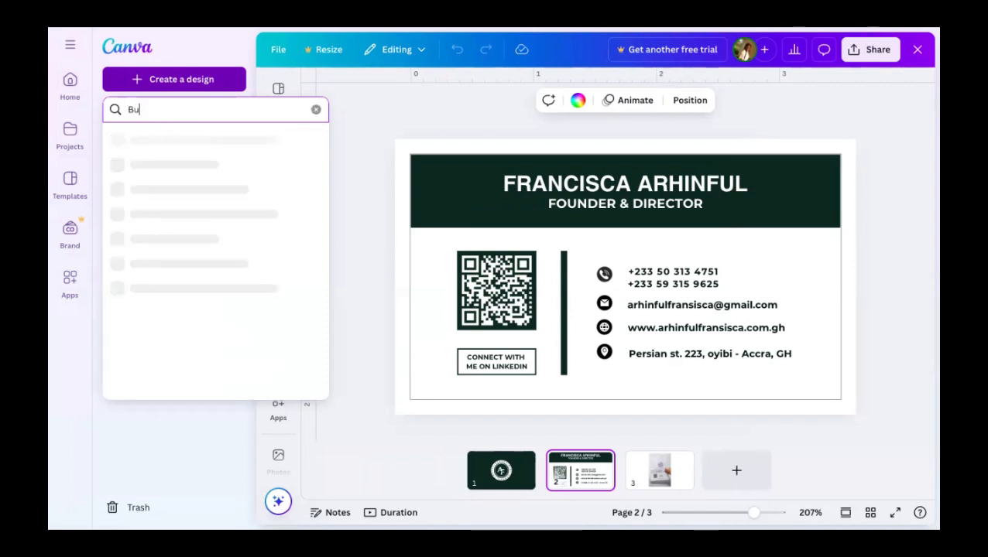
{"action": "type", "text": "siness card"}
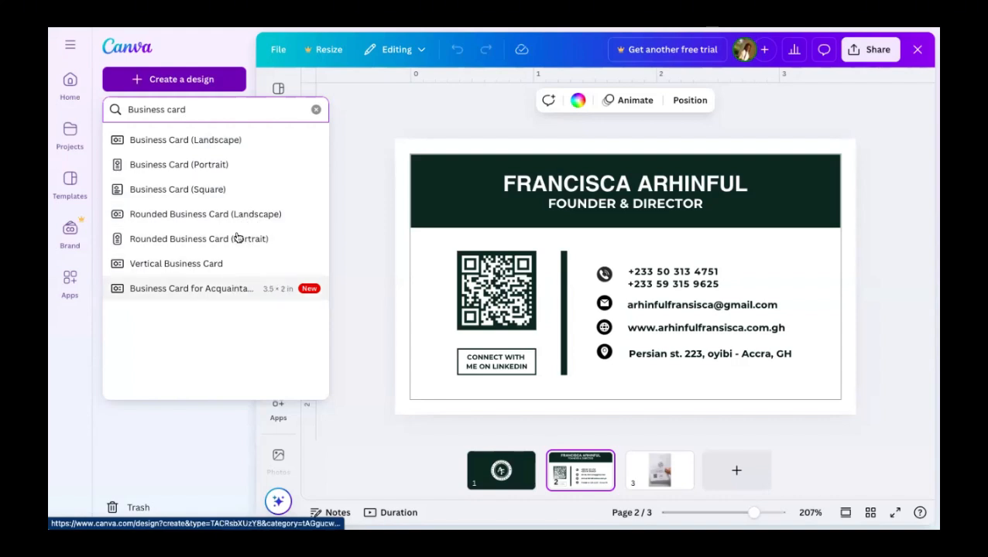
{"action": "left_click", "coordinate": [229, 143]}
- Open a new blank Business Card (Landscape) design and undock its template suggestions
{"action": "left_click", "coordinate": [228, 140]}
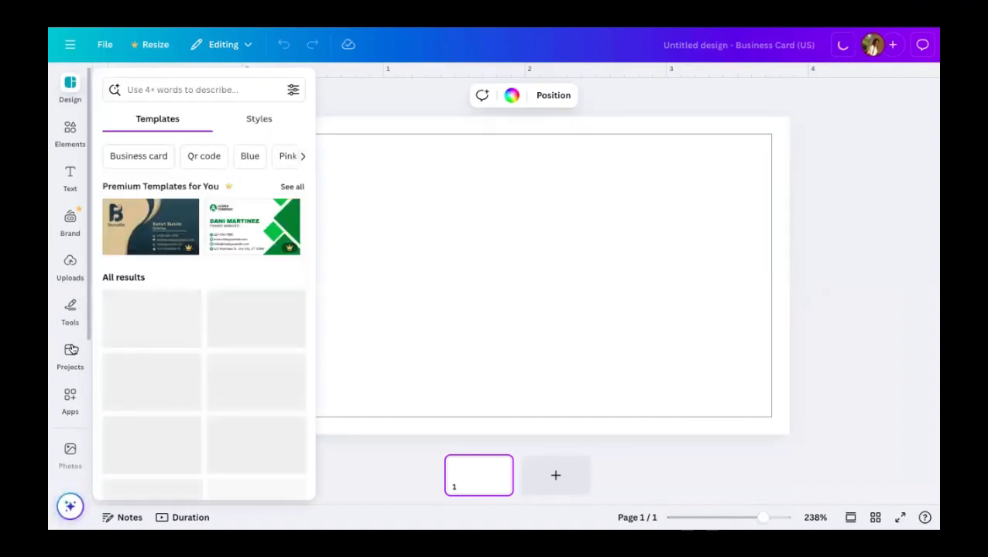
{"action": "scroll", "coordinate": [73, 349], "scroll_direction": "down", "scroll_amount": 3}
{"action": "scroll", "coordinate": [71, 310], "scroll_direction": "up", "scroll_amount": 3}
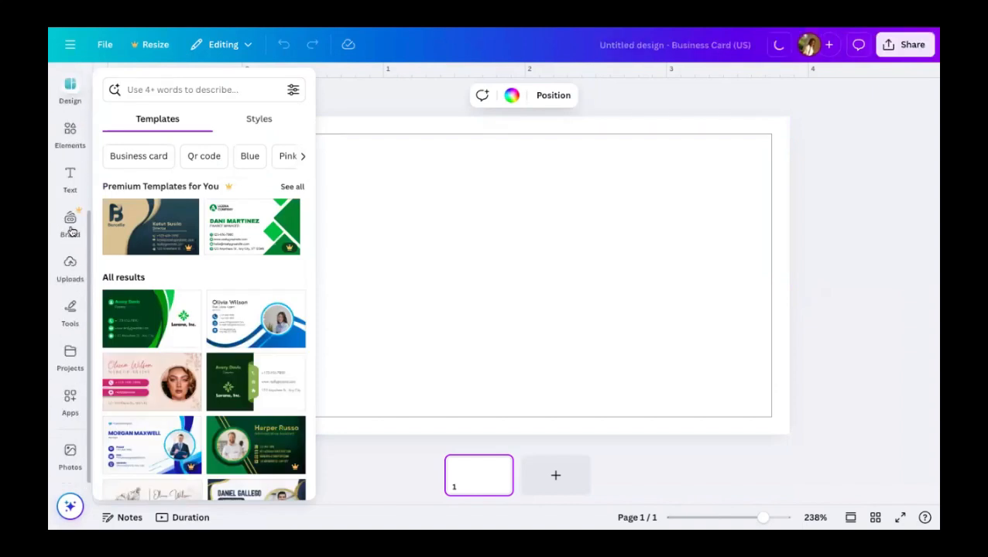
{"action": "left_click", "coordinate": [71, 86]}
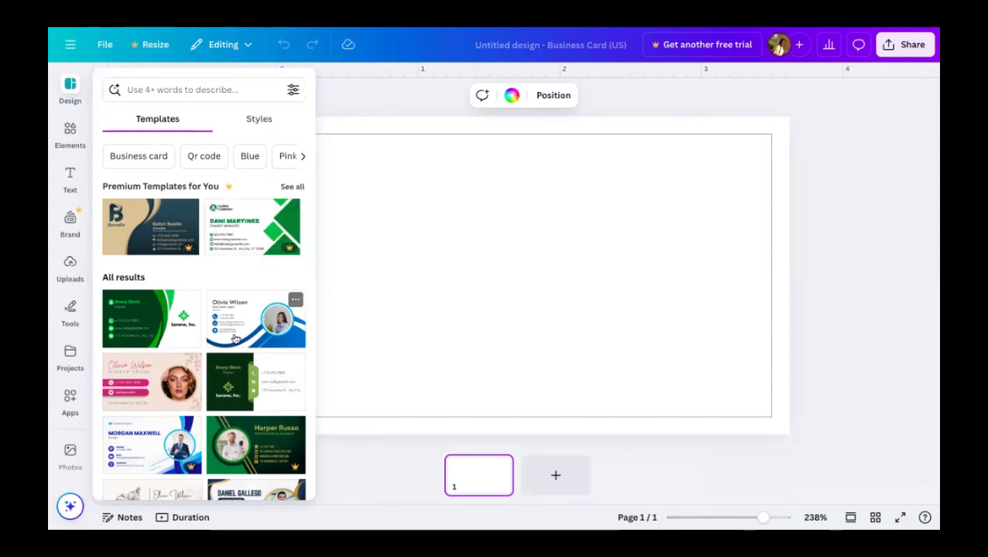
- Browse the business card templates, then dismiss them and return to the blank page
{"action": "scroll", "coordinate": [236, 338], "scroll_direction": "down", "scroll_amount": 5}
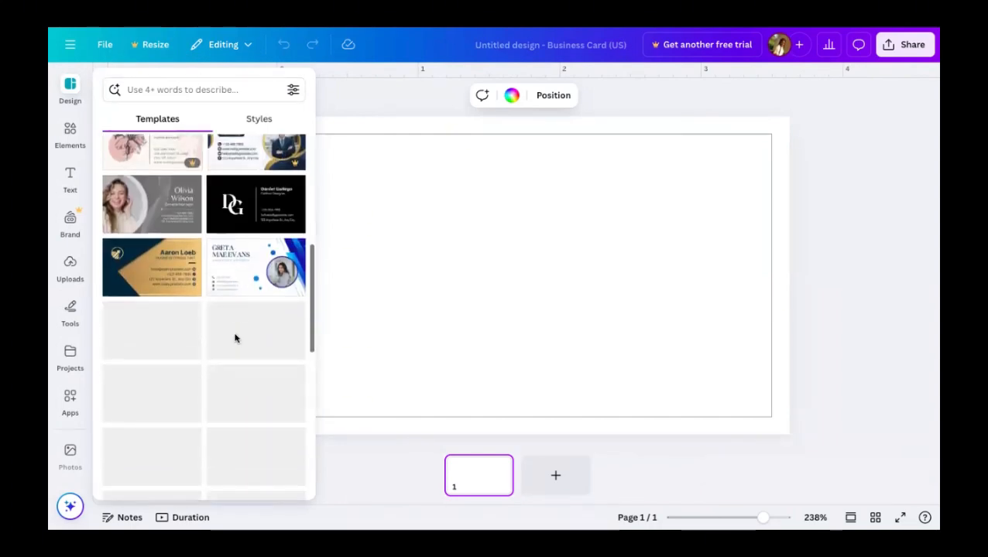
{"action": "scroll", "coordinate": [236, 339], "scroll_direction": "up", "scroll_amount": 3}
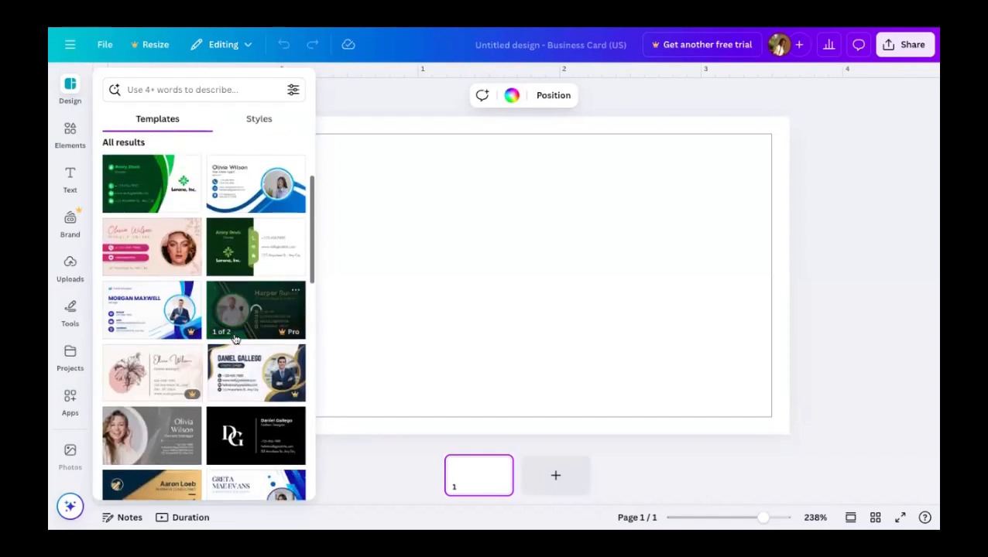
{"action": "scroll", "coordinate": [238, 412], "scroll_direction": "down", "scroll_amount": 1}
{"action": "scroll", "coordinate": [240, 411], "scroll_direction": "up", "scroll_amount": 1}
{"action": "scroll", "coordinate": [241, 414], "scroll_direction": "up", "scroll_amount": 2}
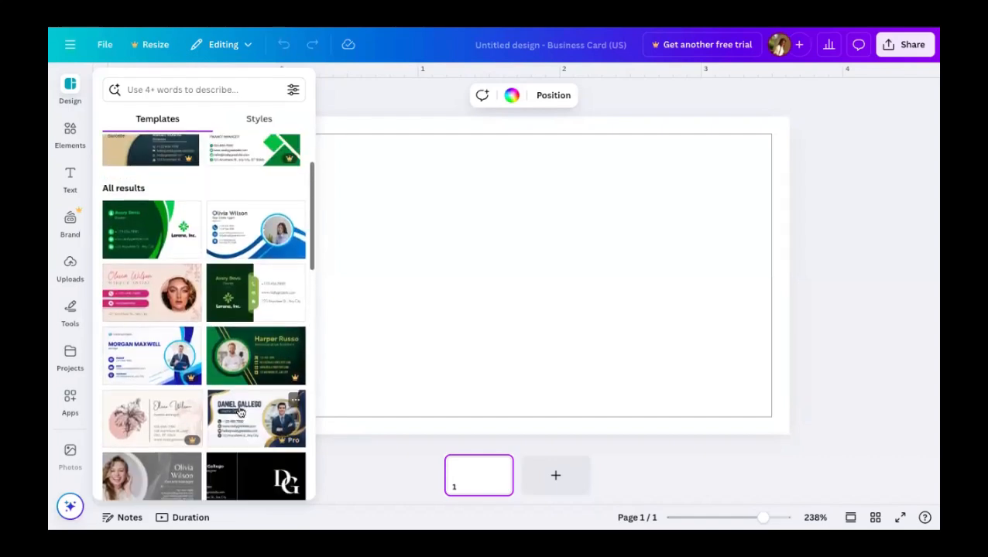
{"action": "scroll", "coordinate": [243, 418], "scroll_direction": "down", "scroll_amount": 6}
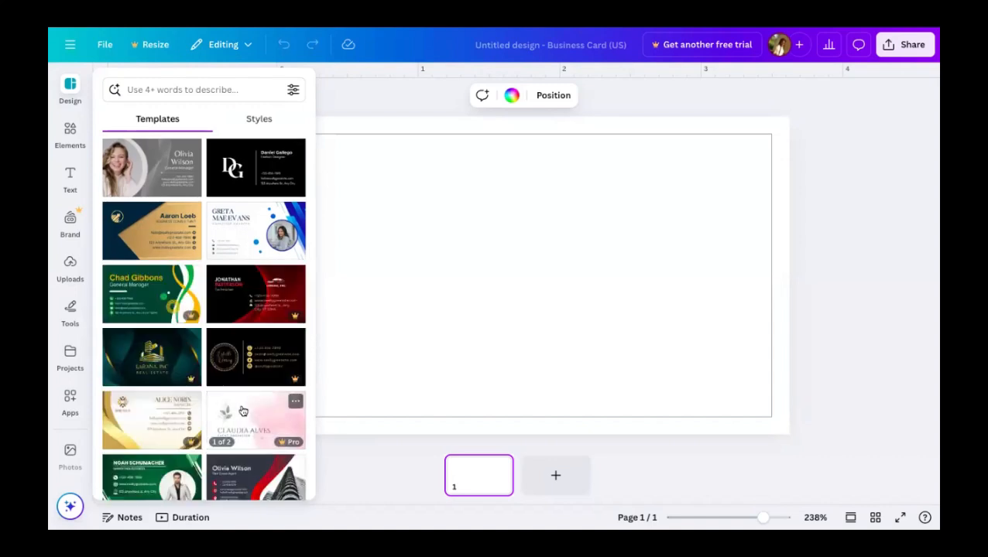
{"action": "scroll", "coordinate": [242, 411], "scroll_direction": "down", "scroll_amount": 3}
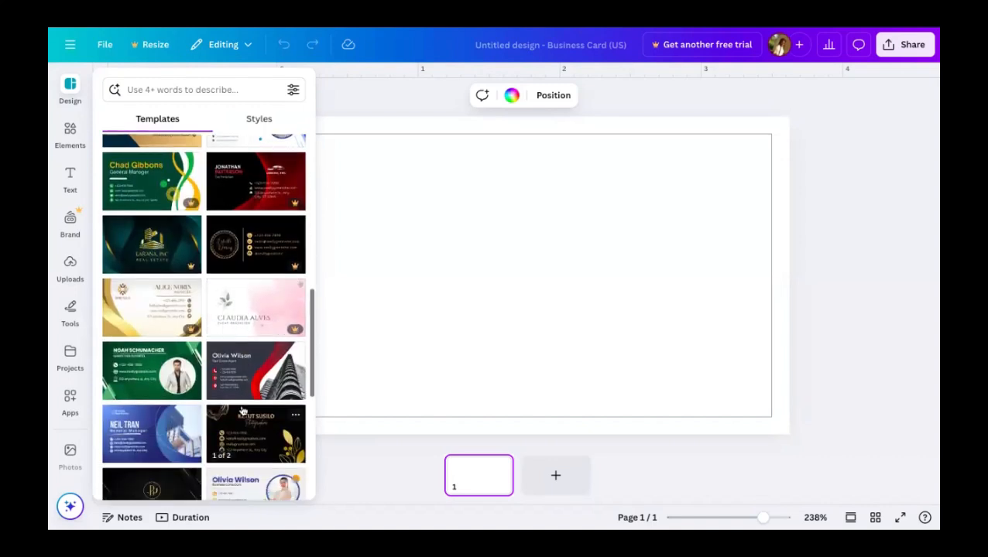
{"action": "scroll", "coordinate": [242, 398], "scroll_direction": "down", "scroll_amount": 7}
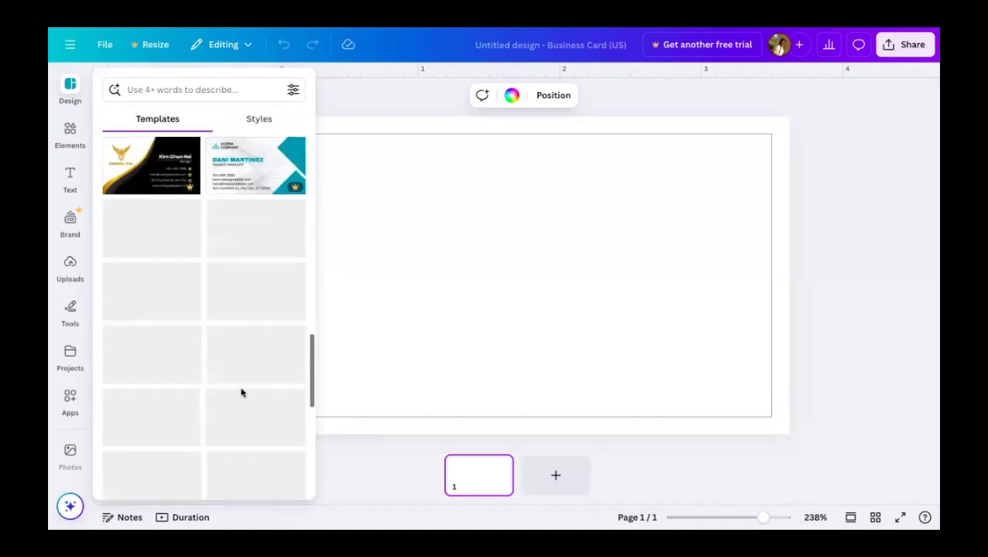
{"action": "scroll", "coordinate": [241, 393], "scroll_direction": "up", "scroll_amount": 1}
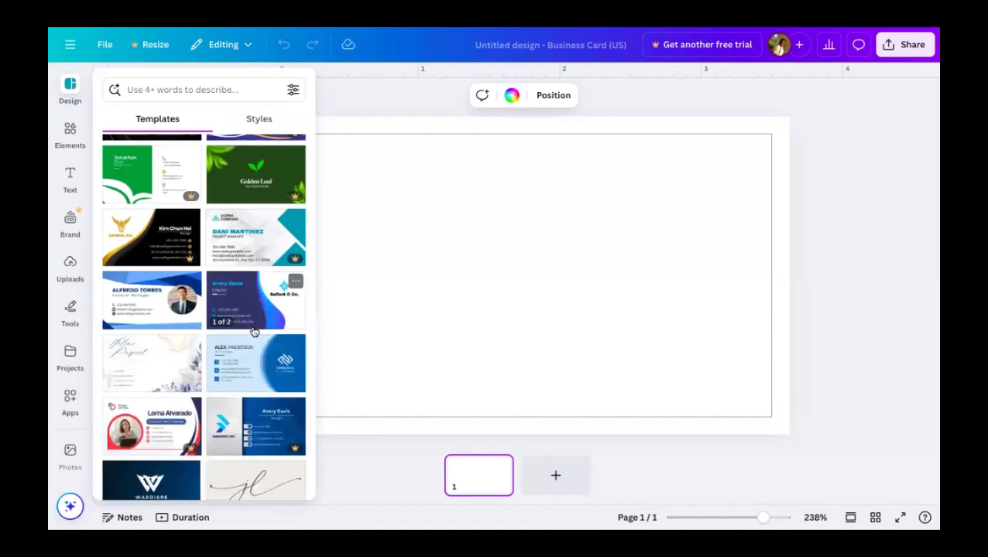
{"action": "scroll", "coordinate": [254, 331], "scroll_direction": "down", "scroll_amount": 1}
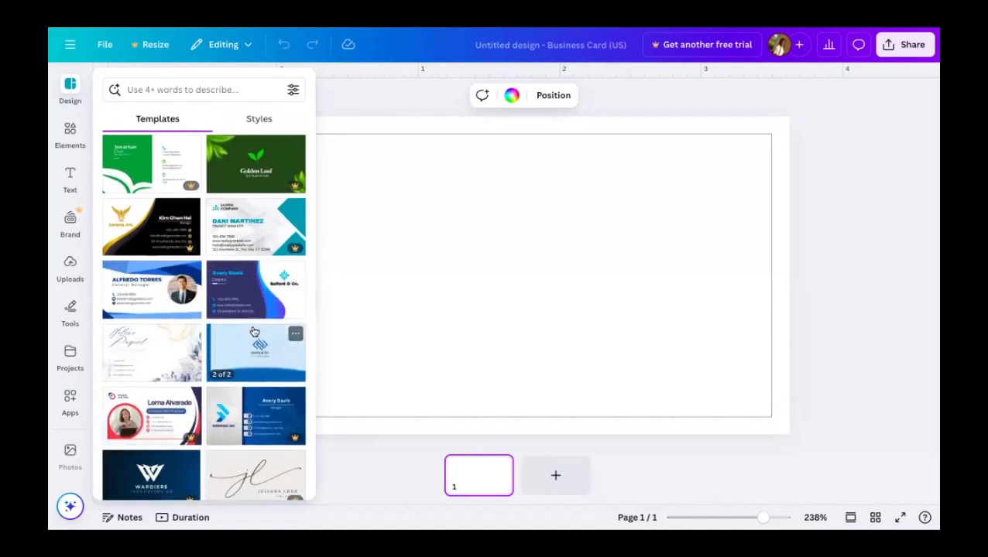
{"action": "scroll", "coordinate": [254, 332], "scroll_direction": "down", "scroll_amount": 3}
{"action": "scroll", "coordinate": [254, 332], "scroll_direction": "down", "scroll_amount": 1}
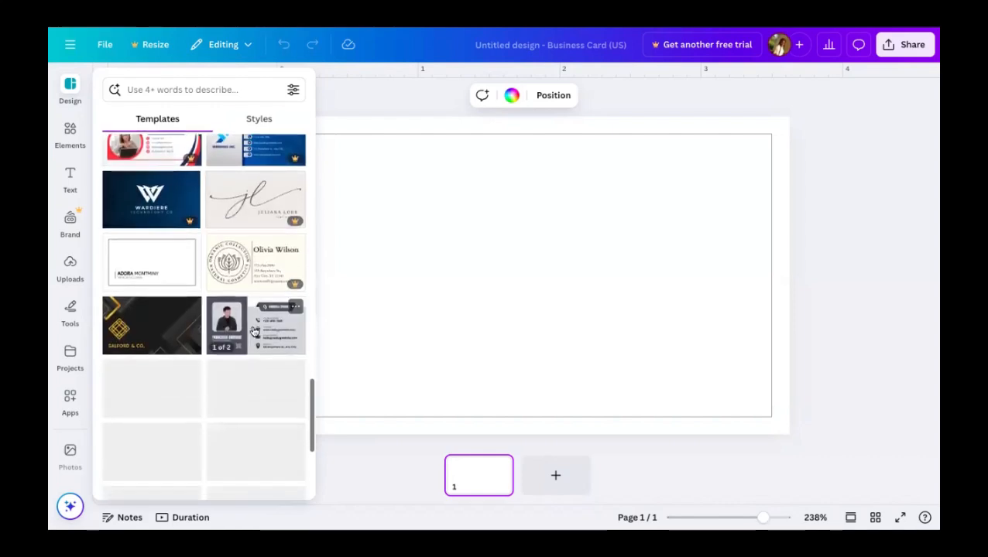
{"action": "scroll", "coordinate": [254, 332], "scroll_direction": "down", "scroll_amount": 5}
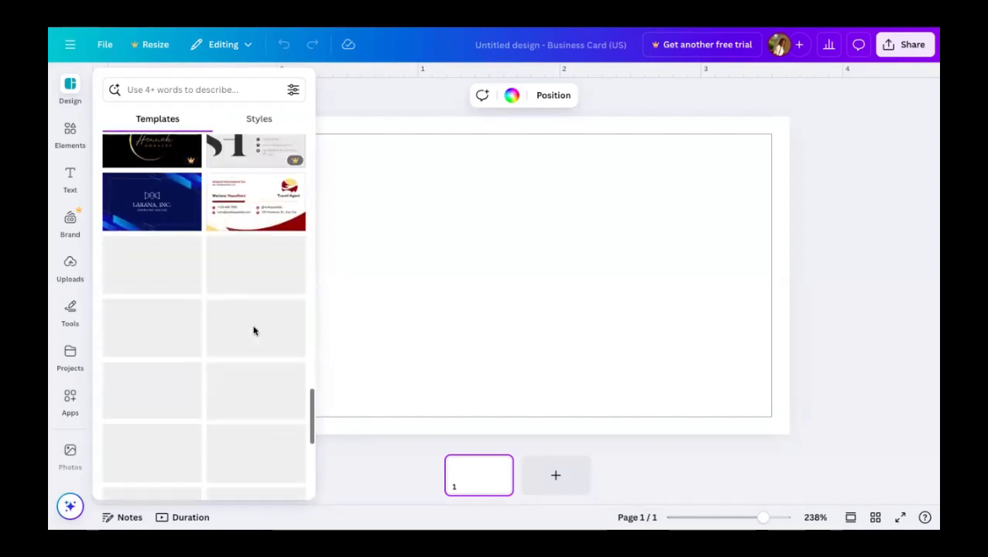
{"action": "left_click", "coordinate": [559, 267]}
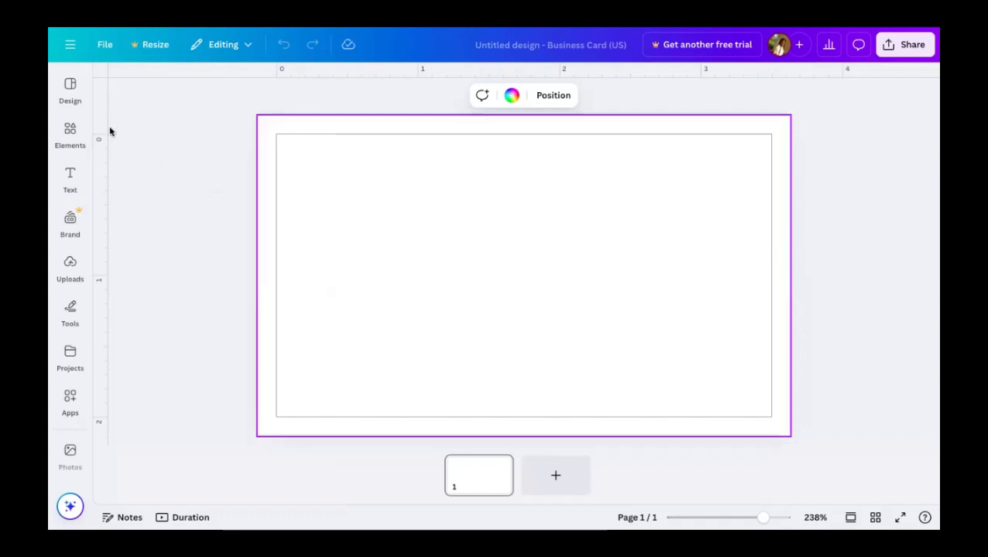
{"action": "left_click", "coordinate": [84, 262]}
- Insert the saved FA logo design from Projects, adding the dark green background and AF logo
{"action": "left_click", "coordinate": [82, 356]}
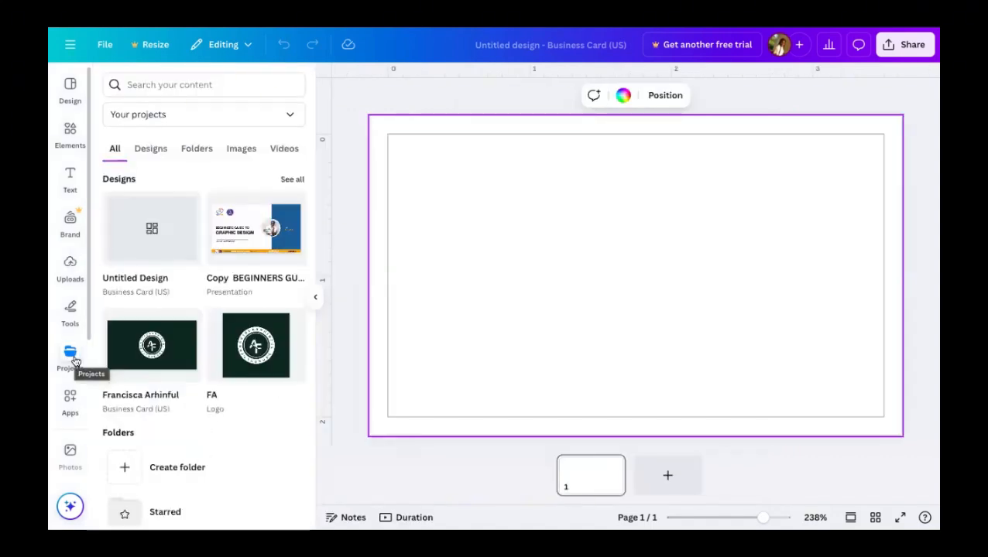
{"action": "scroll", "coordinate": [225, 383], "scroll_direction": "down", "scroll_amount": 1}
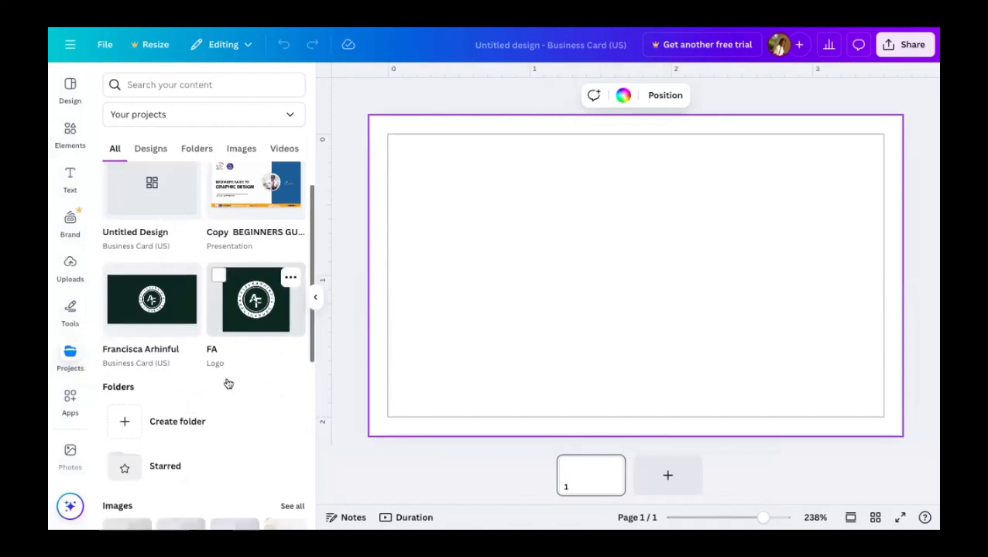
{"action": "mouse_move", "coordinate": [264, 292]}
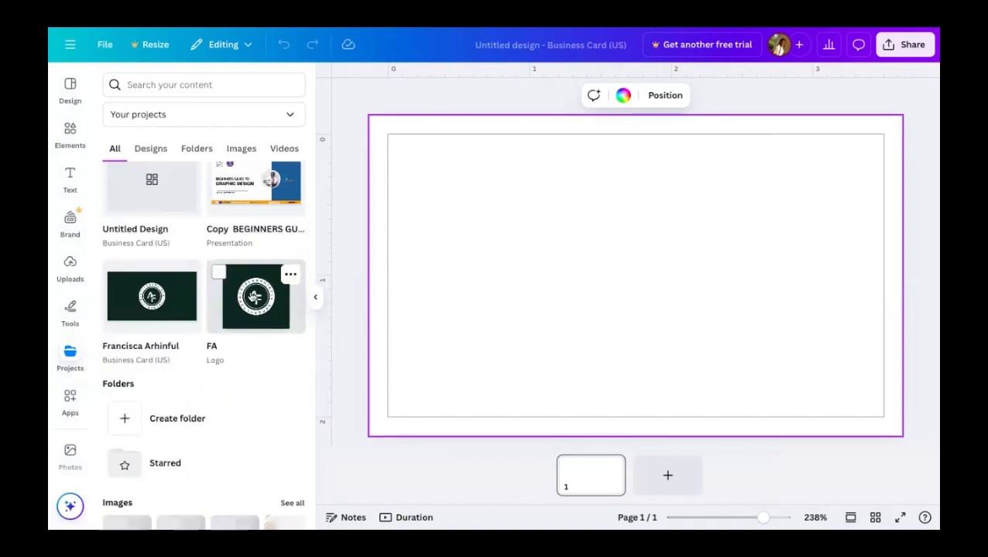
{"action": "left_click", "coordinate": [268, 298]}
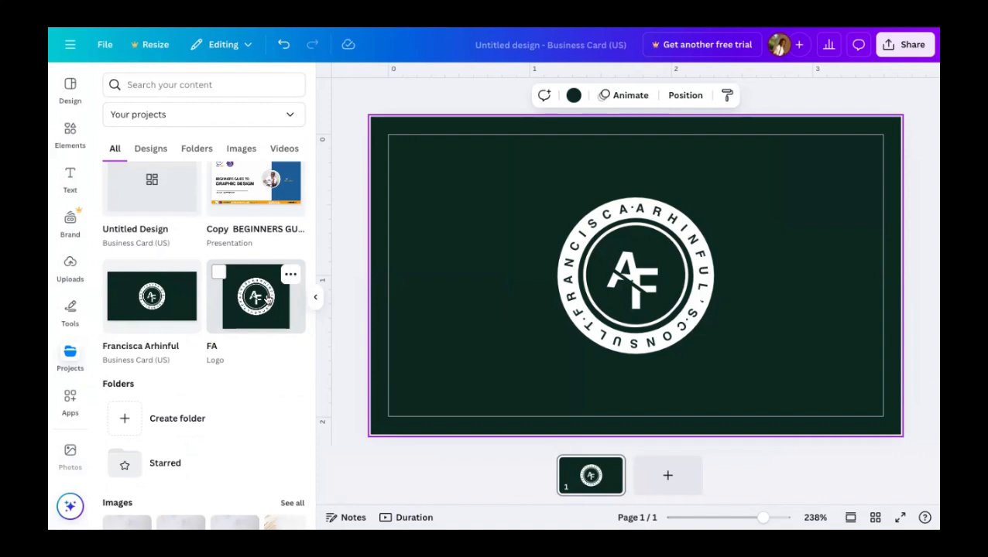
{"action": "left_click", "coordinate": [347, 353]}
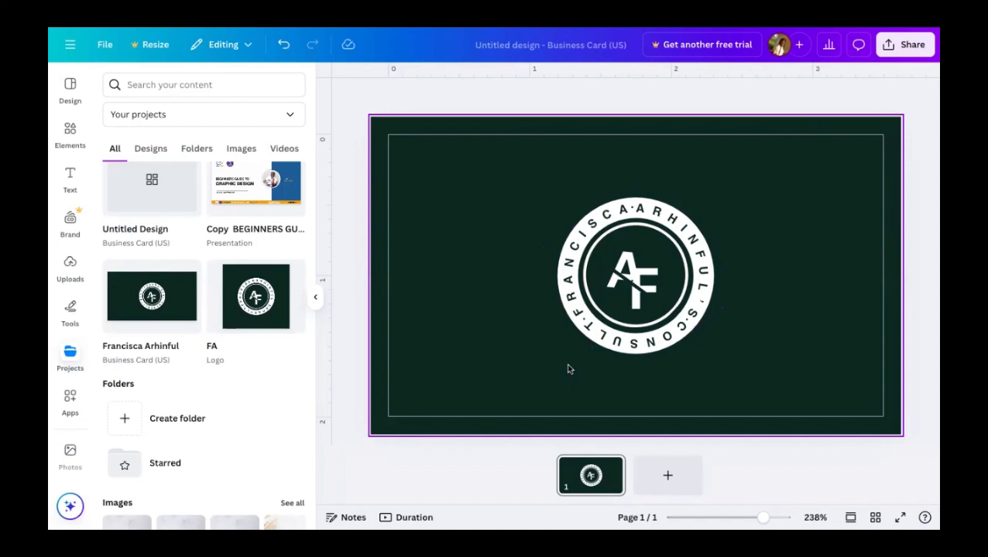
- Shrink the circular AF logo group and move it up to the card's centre line
{"action": "left_click_drag", "start_coordinate": [565, 370], "coordinate": [696, 209]}
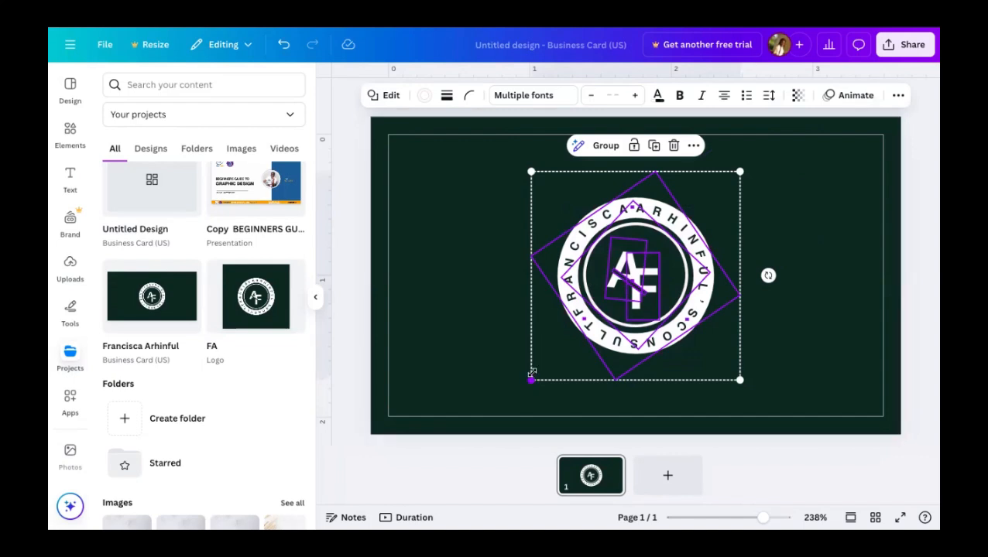
{"action": "left_click_drag", "start_coordinate": [531, 378], "coordinate": [574, 337]}
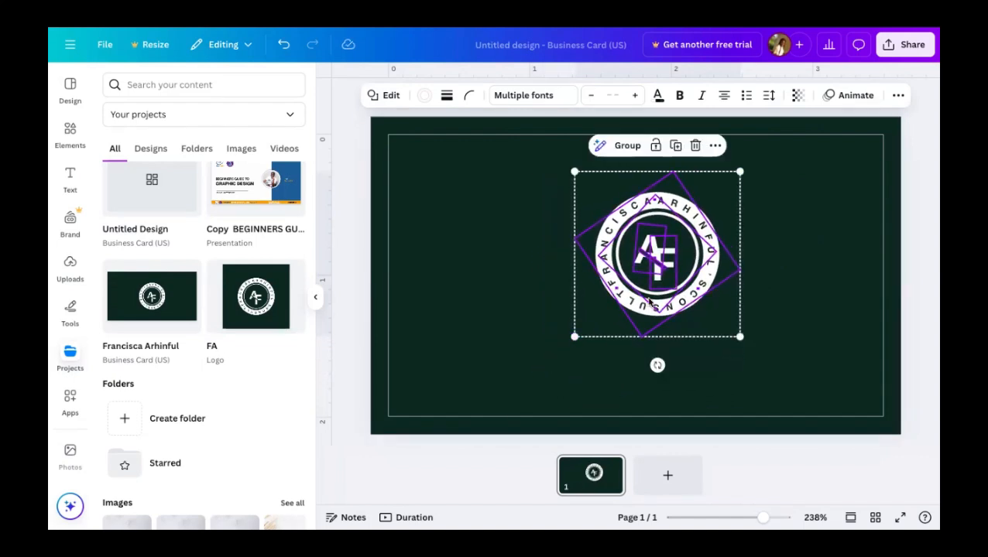
{"action": "left_click_drag", "start_coordinate": [649, 302], "coordinate": [628, 280]}
{"action": "left_click", "coordinate": [713, 385]}
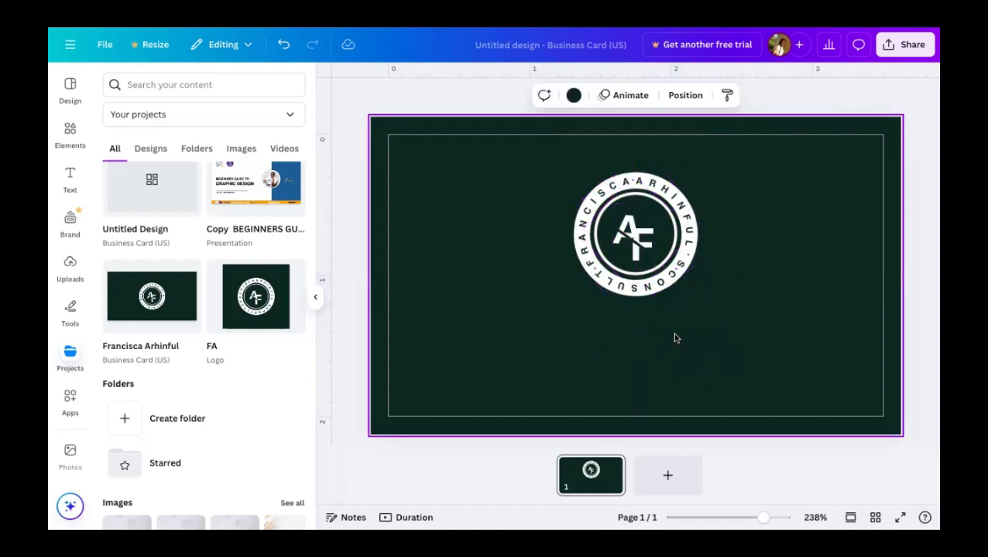
{"action": "left_click_drag", "start_coordinate": [555, 322], "coordinate": [664, 198]}
{"action": "left_click", "coordinate": [782, 261]}
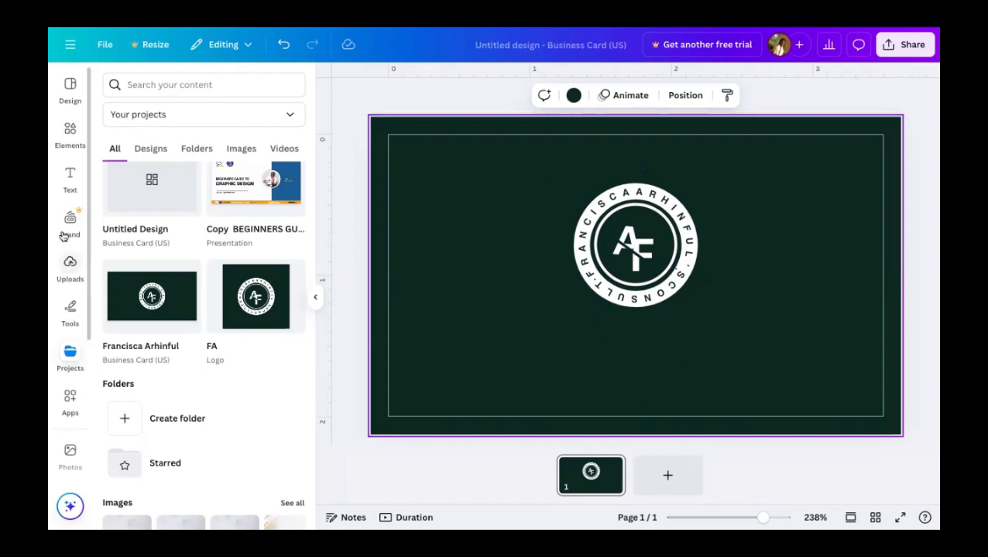
{"action": "left_click", "coordinate": [70, 177]}
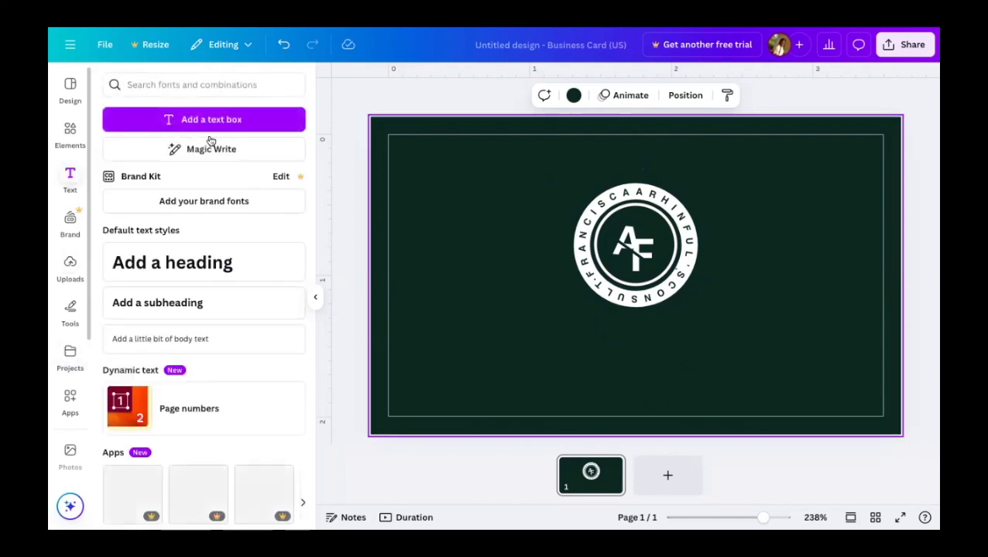
- Add a heading under the logo with the owner's full name followed by ''S CONSULT'
{"action": "left_click", "coordinate": [196, 261]}
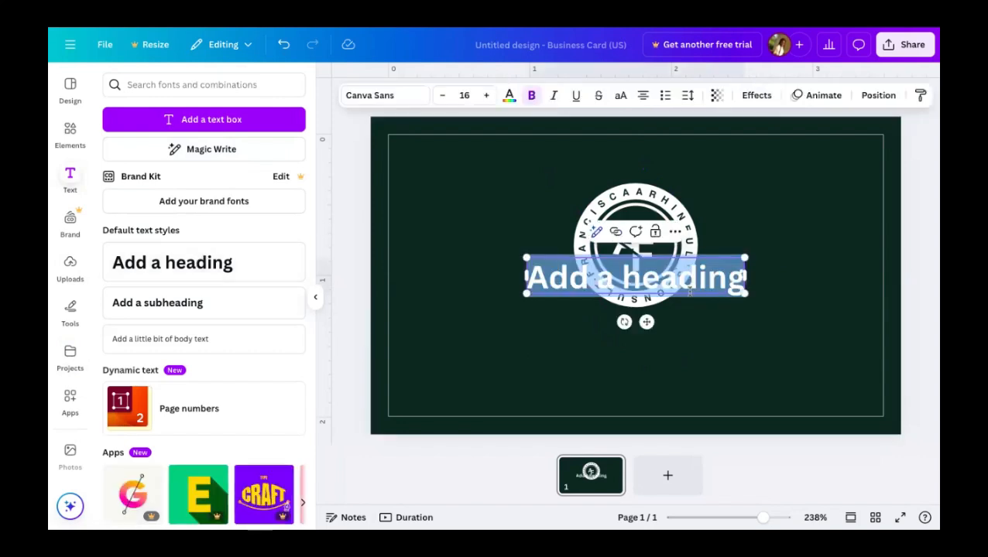
{"action": "double_click", "coordinate": [718, 287]}
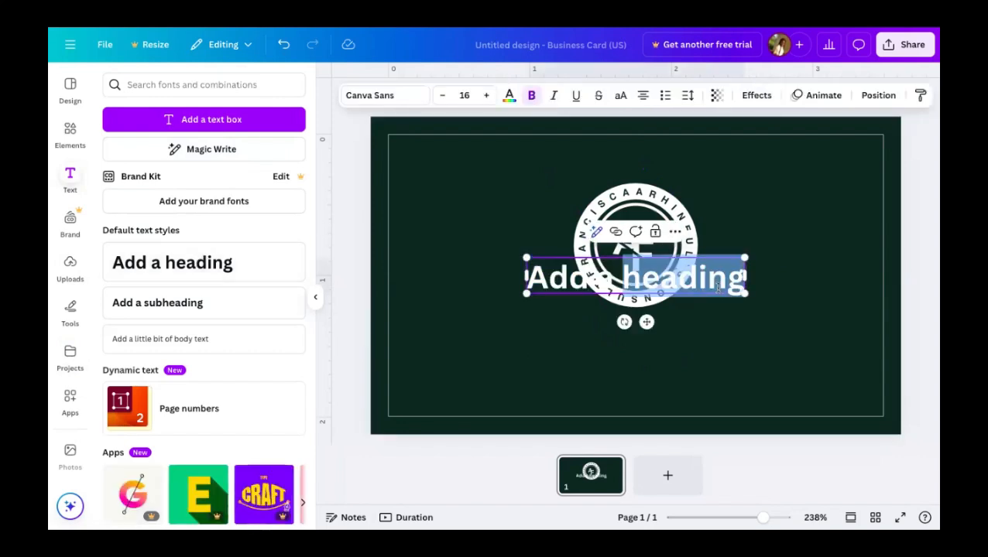
{"action": "key", "text": "BackSpace"}
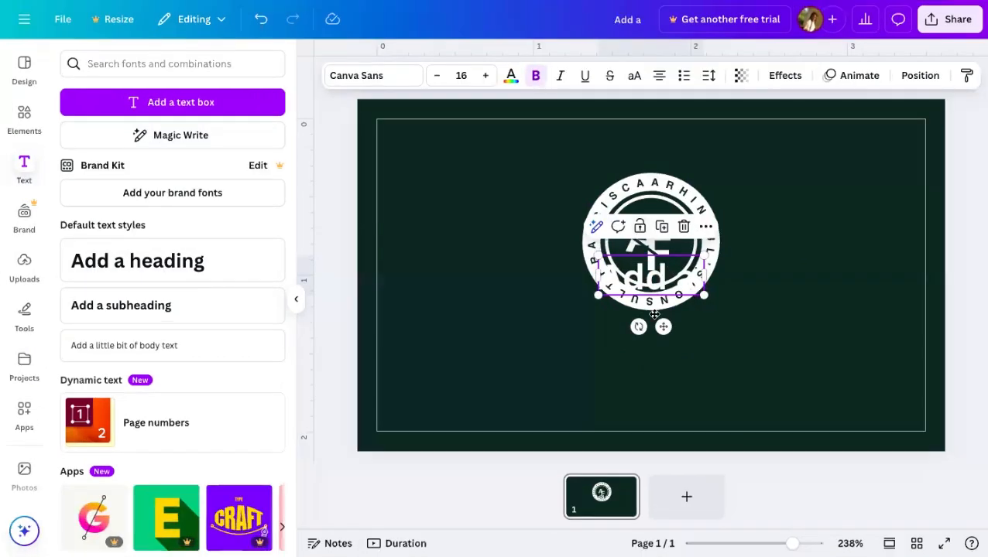
{"action": "left_click_drag", "start_coordinate": [654, 314], "coordinate": [641, 338]}
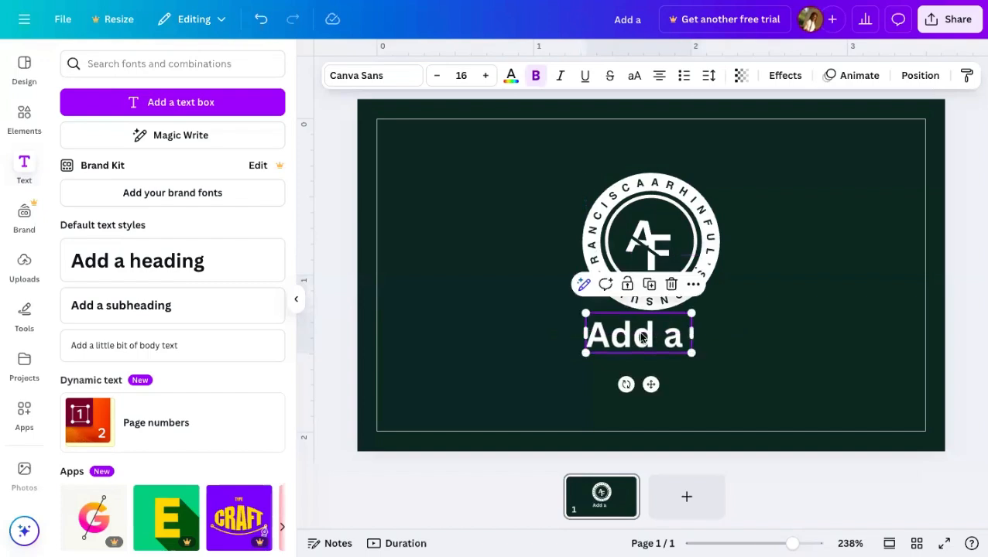
{"action": "double_click", "coordinate": [641, 337]}
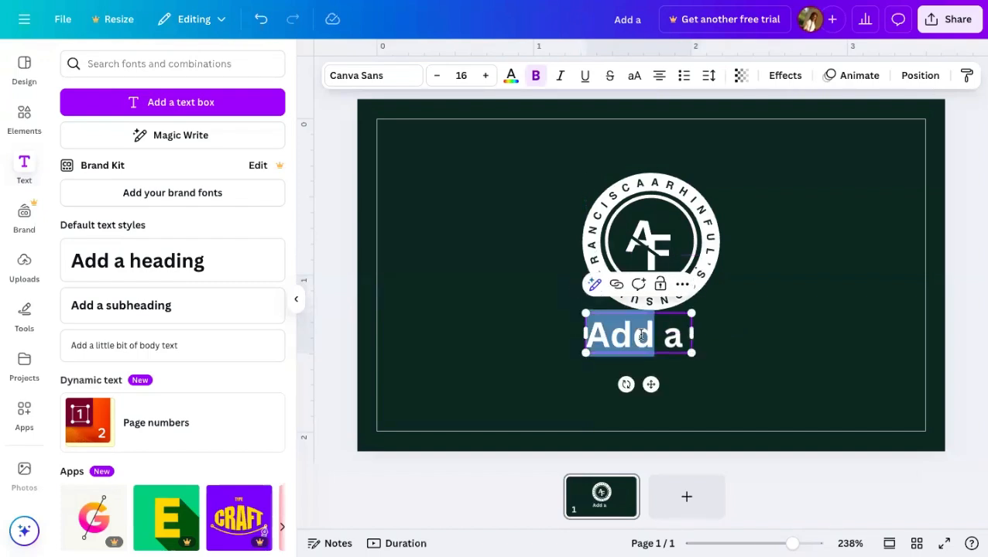
{"action": "left_click", "coordinate": [680, 333]}
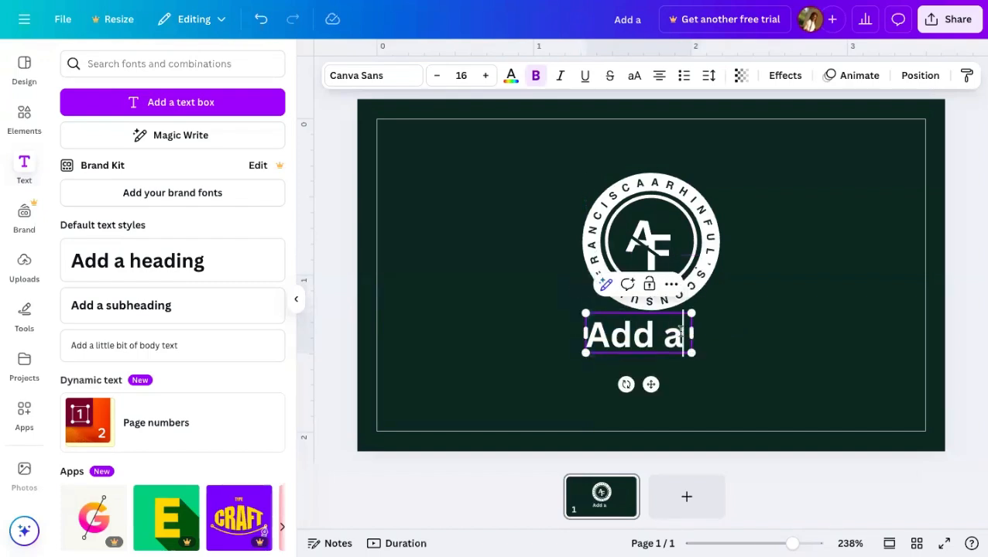
{"action": "key", "text": "BackSpace"}
{"action": "key", "text": "BackSpace"}
{"action": "key", "text": "BackSpace"}
{"action": "key", "text": "BackSpace"}
{"action": "key", "text": "BackSpace"}
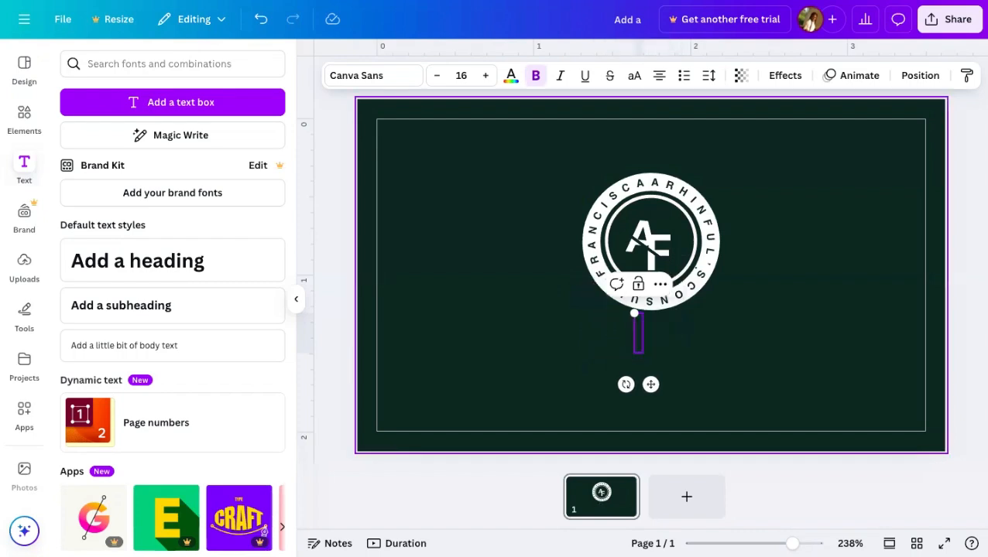
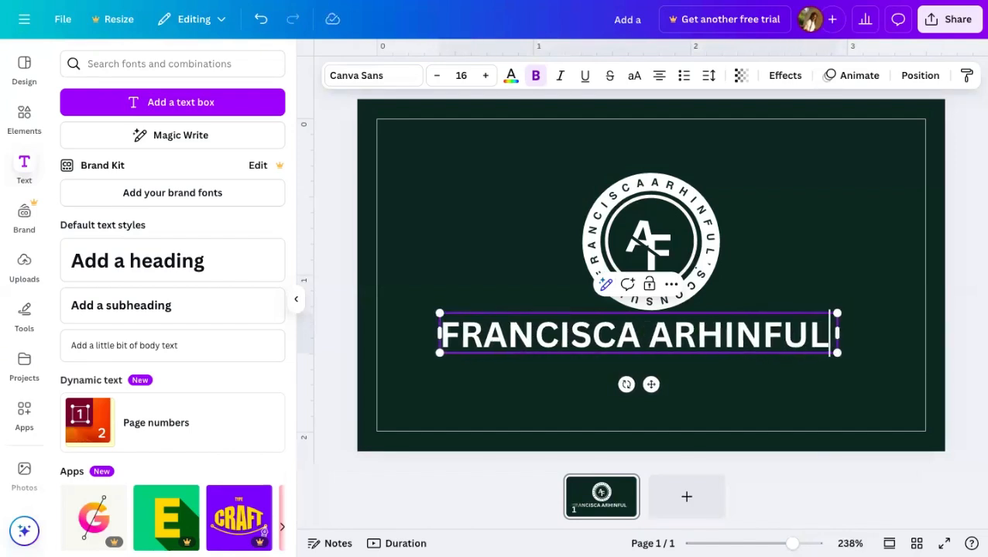
{"action": "type", "text": "'S CONS"}
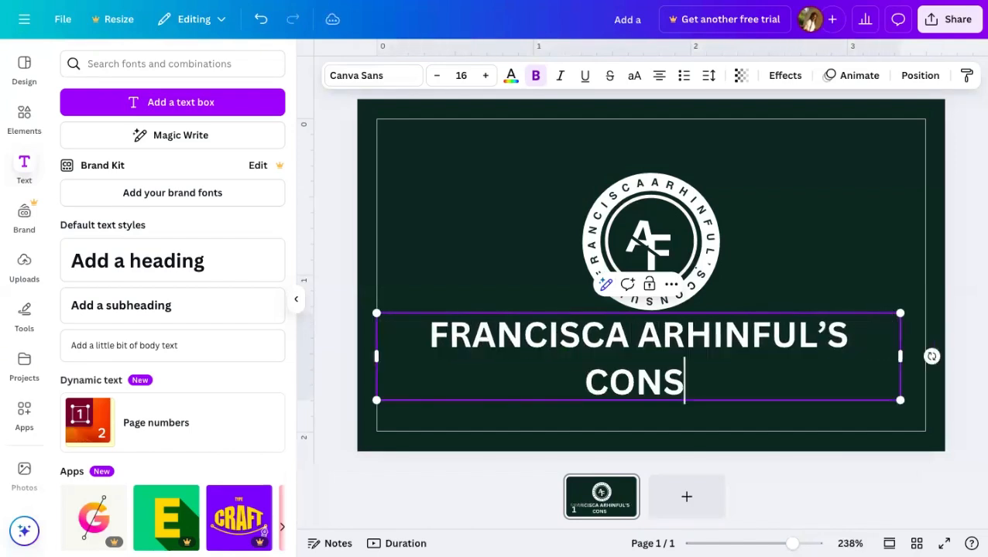
{"action": "type", "text": "ULT"}
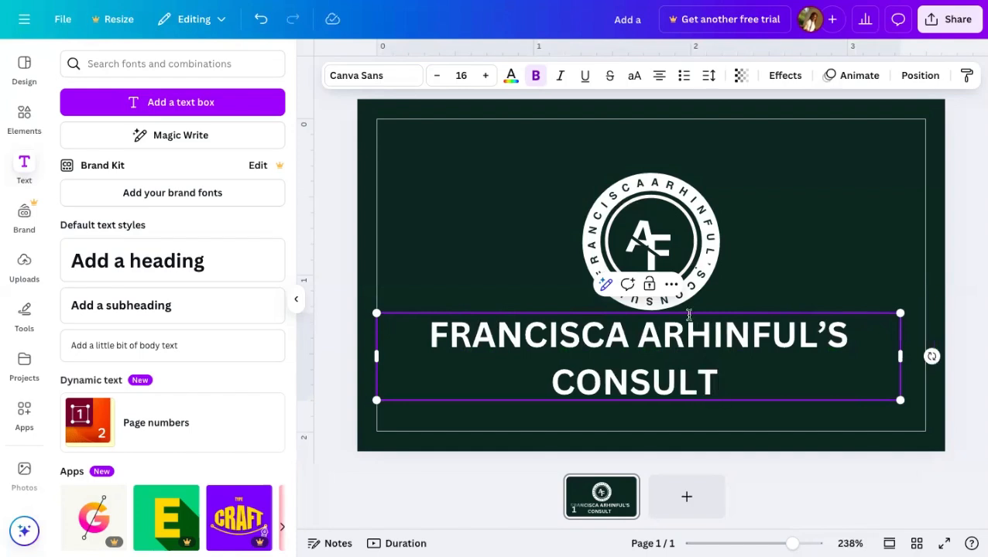
{"action": "left_click", "coordinate": [757, 248]}
{"action": "left_click", "coordinate": [737, 324]}
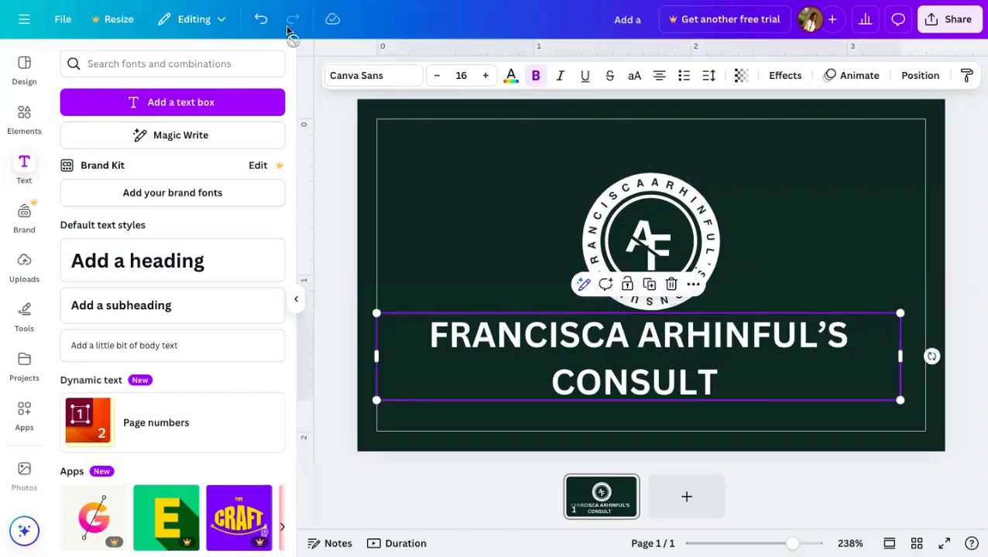
- Set the name heading in Helios on one line at about size 9.5, centred under the logo
{"action": "left_click", "coordinate": [371, 74]}
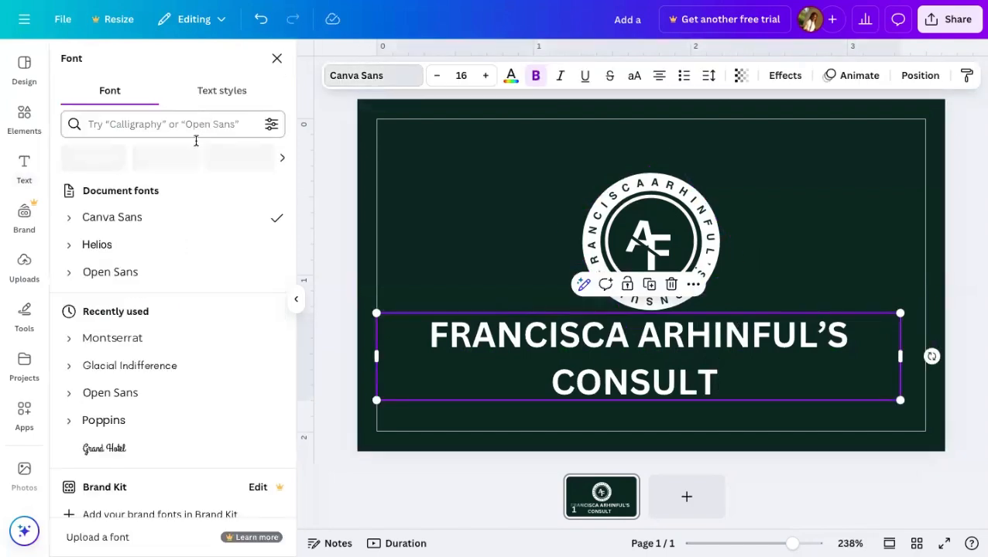
{"action": "left_click", "coordinate": [175, 245]}
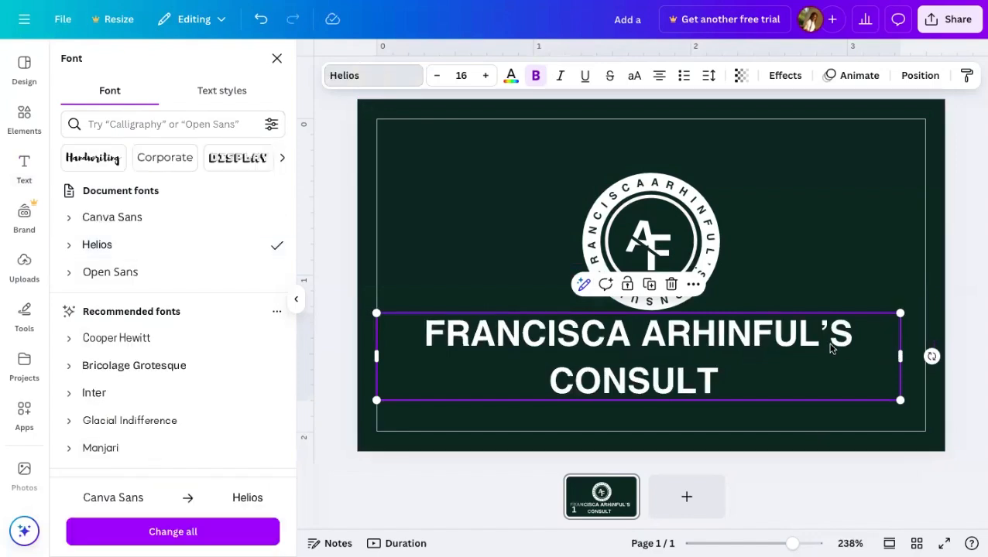
{"action": "left_click_drag", "start_coordinate": [825, 348], "coordinate": [551, 310]}
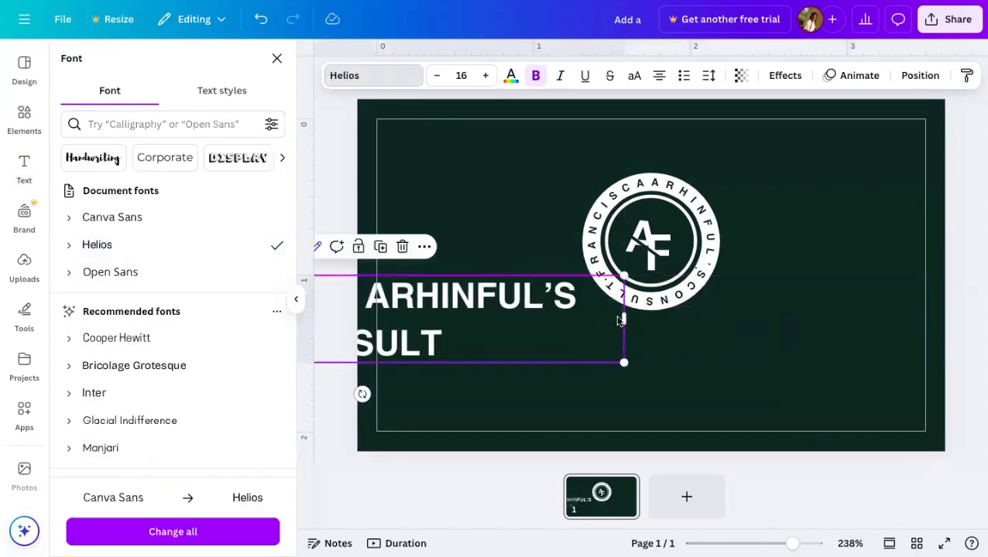
{"action": "left_click_drag", "start_coordinate": [628, 316], "coordinate": [801, 315]}
{"action": "left_click_drag", "start_coordinate": [801, 276], "coordinate": [525, 384]}
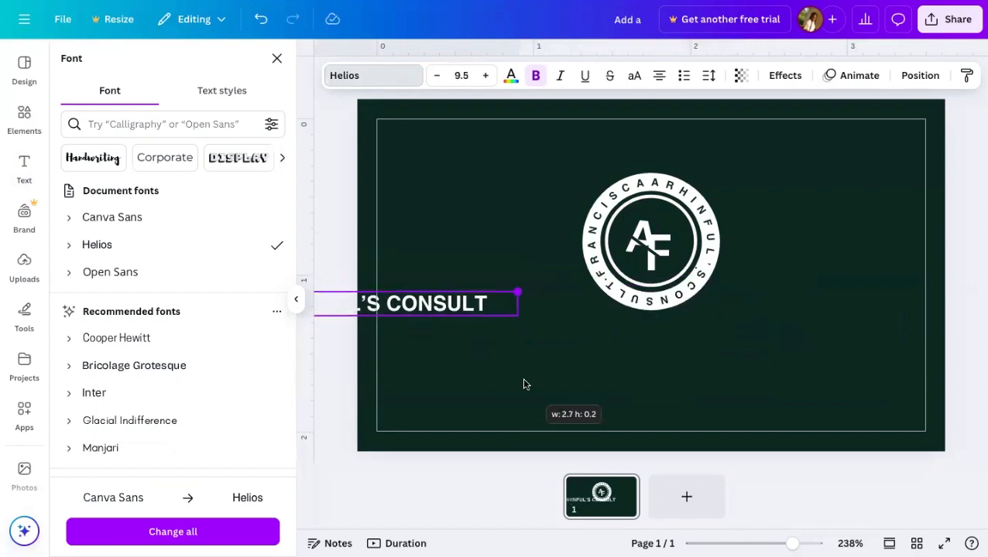
{"action": "left_click_drag", "start_coordinate": [465, 307], "coordinate": [826, 353]}
{"action": "left_click", "coordinate": [856, 234]}
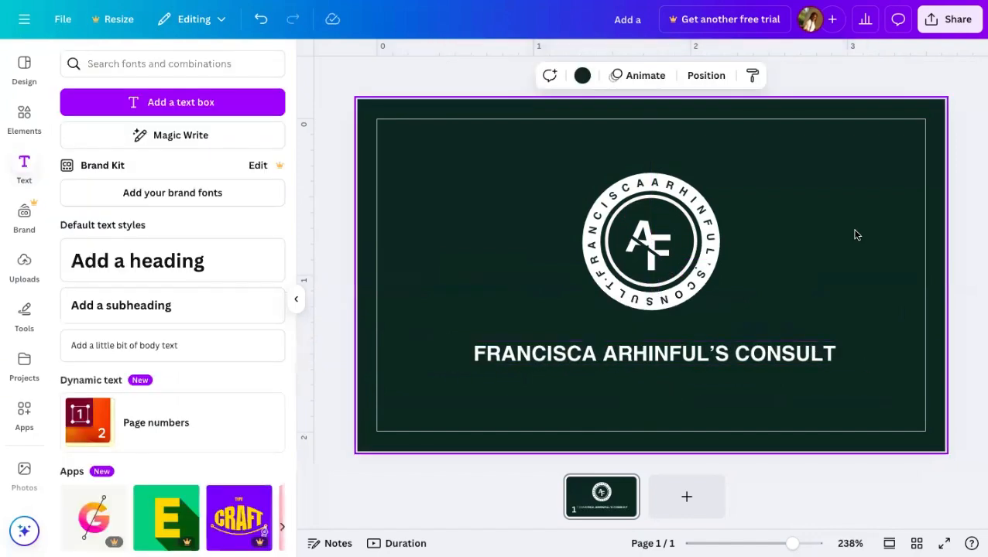
{"action": "left_click", "coordinate": [718, 361]}
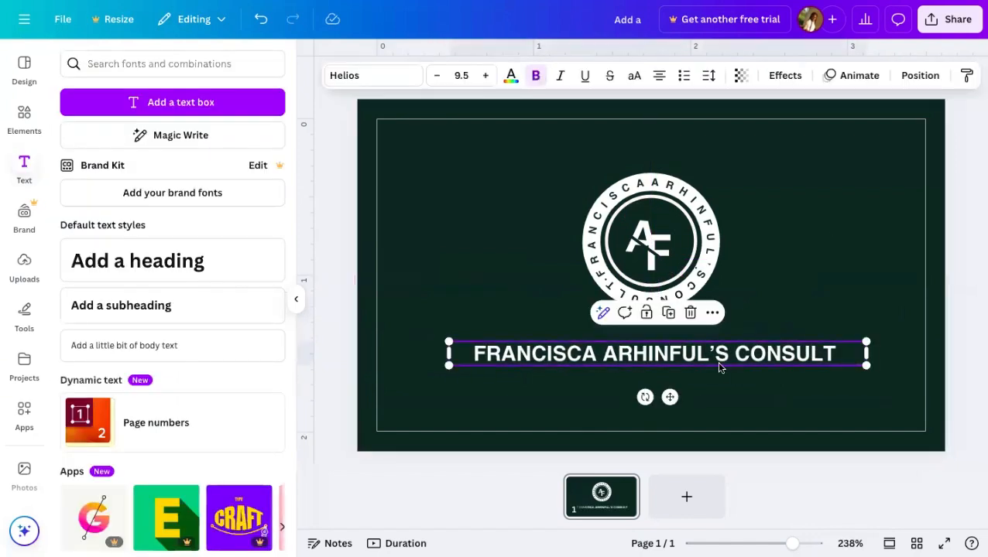
{"action": "mouse_move", "coordinate": [717, 361]}
{"action": "left_mouse_down"}
{"action": "mouse_move", "coordinate": [733, 366]}
{"action": "mouse_move", "coordinate": [724, 367]}
{"action": "left_mouse_up"}
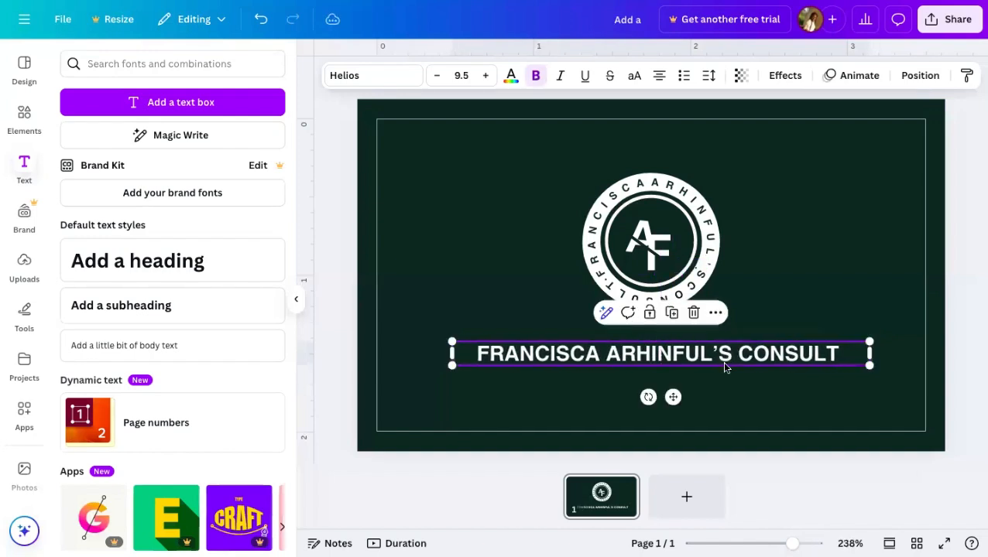
{"action": "left_click", "coordinate": [795, 260]}
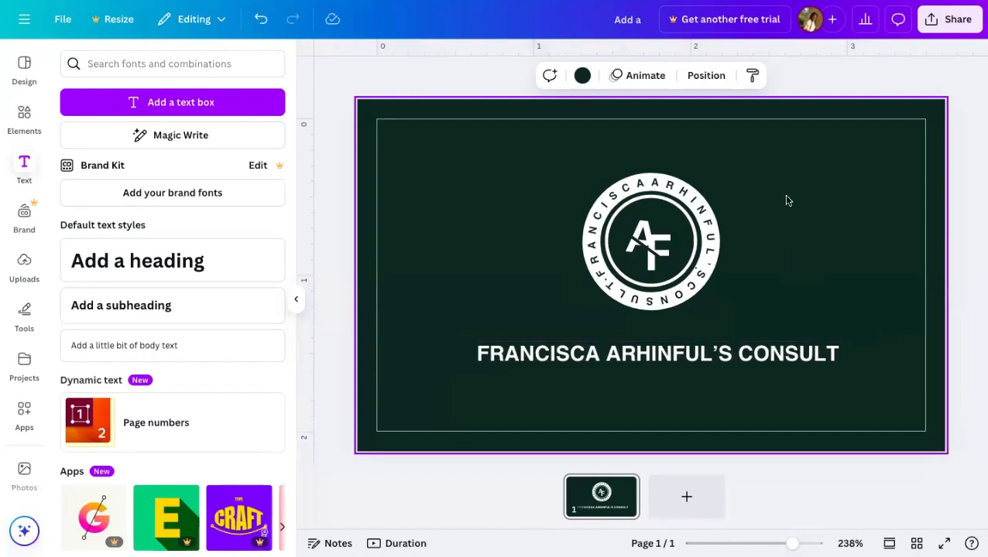
{"action": "left_click", "coordinate": [756, 363]}
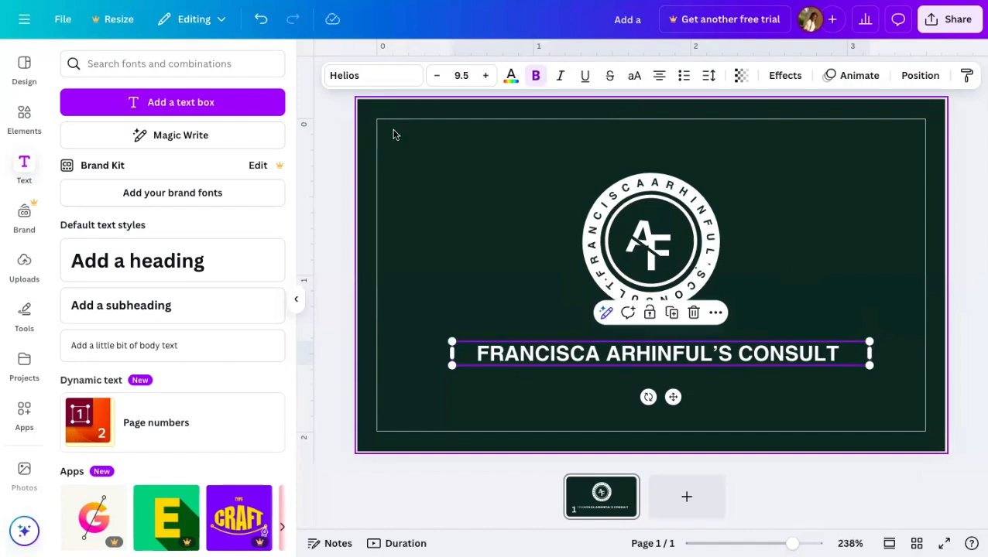
{"action": "left_click", "coordinate": [407, 217]}
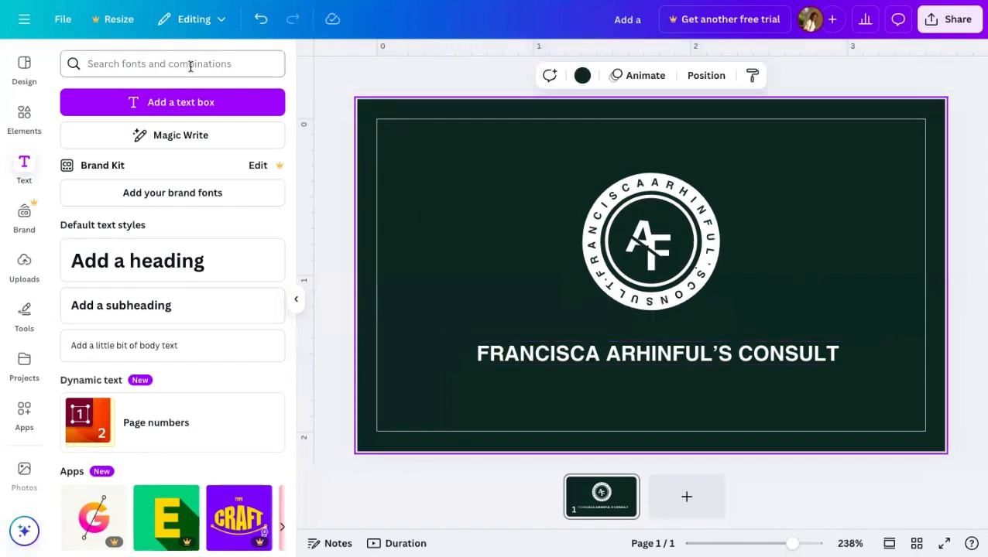
{"action": "left_click", "coordinate": [72, 25]}
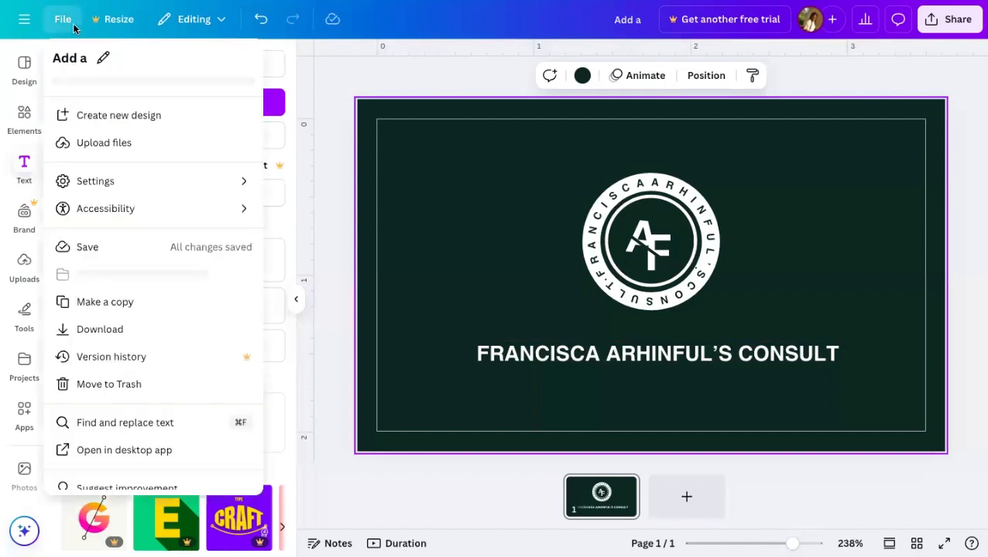
{"action": "scroll", "coordinate": [154, 226], "scroll_direction": "down", "scroll_amount": 2}
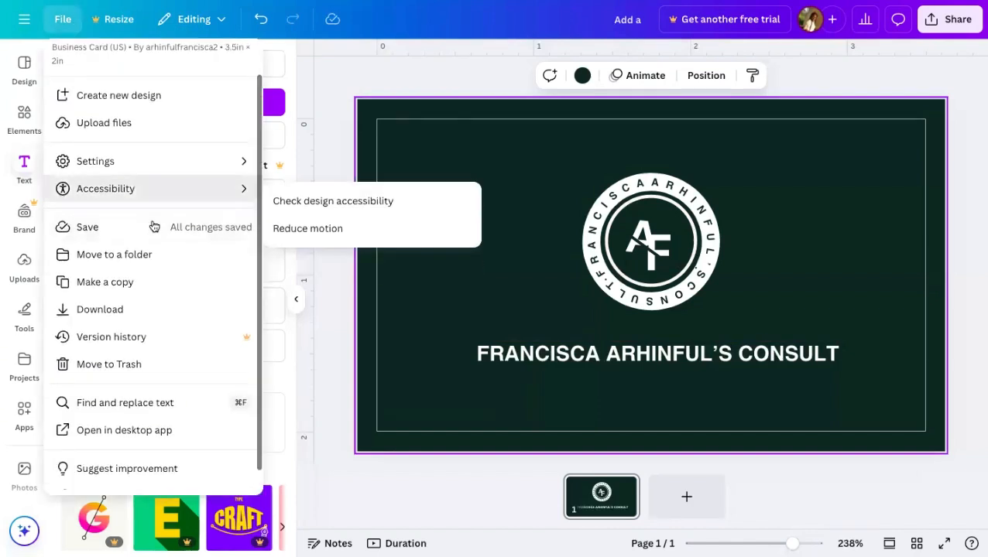
{"action": "mouse_move", "coordinate": [136, 151]}
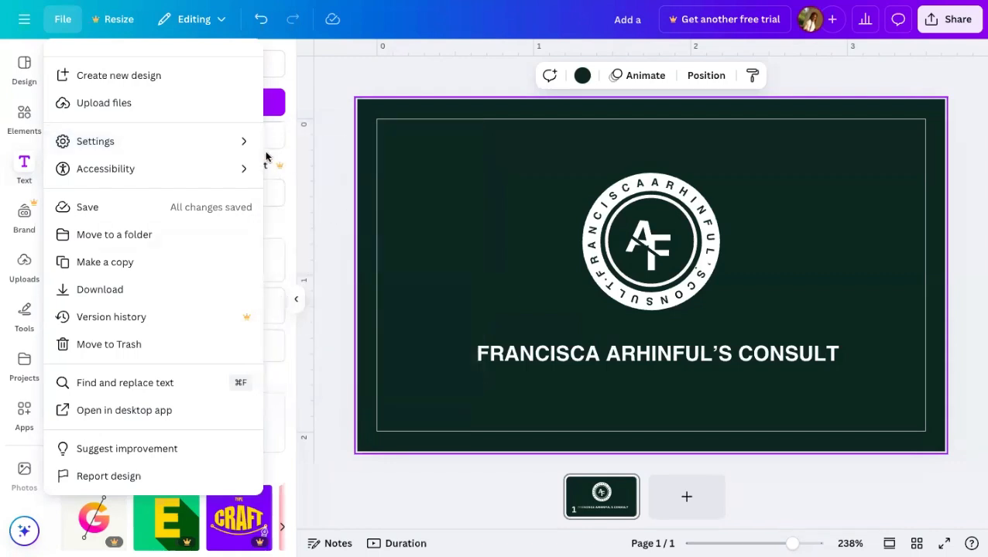
{"action": "mouse_move", "coordinate": [243, 146]}
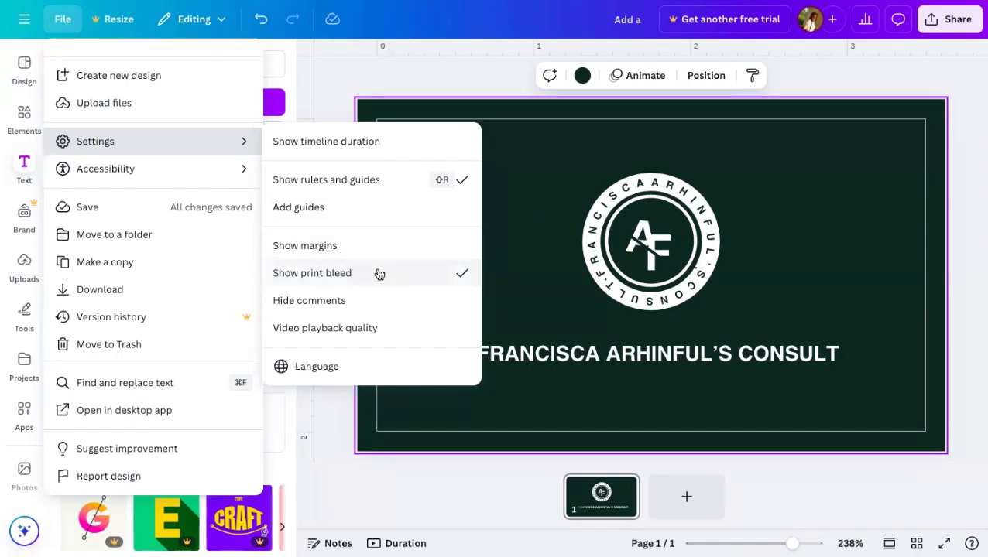
{"action": "left_click", "coordinate": [426, 274]}
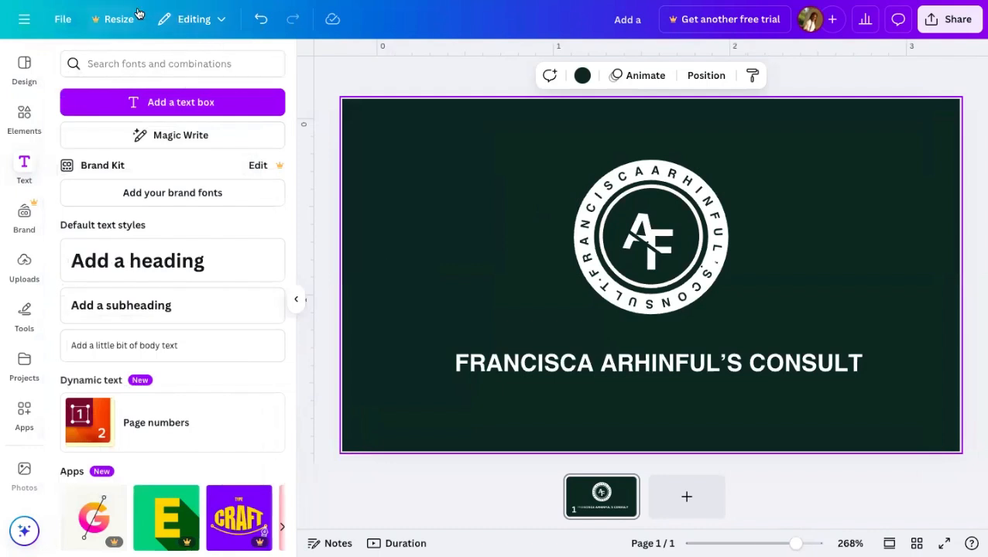
{"action": "left_click", "coordinate": [178, 18]}
{"action": "left_click", "coordinate": [61, 17]}
{"action": "mouse_move", "coordinate": [97, 198]}
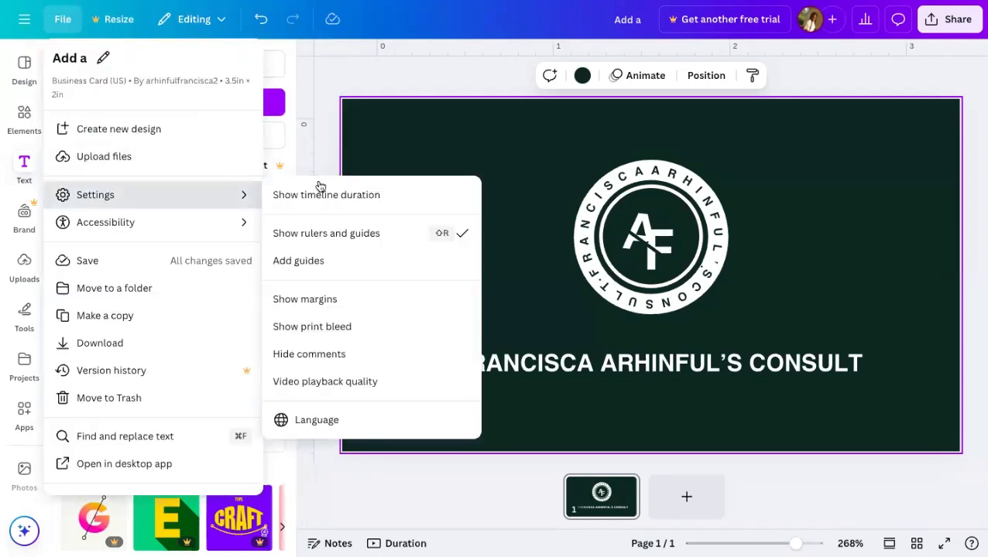
{"action": "left_click", "coordinate": [343, 334]}
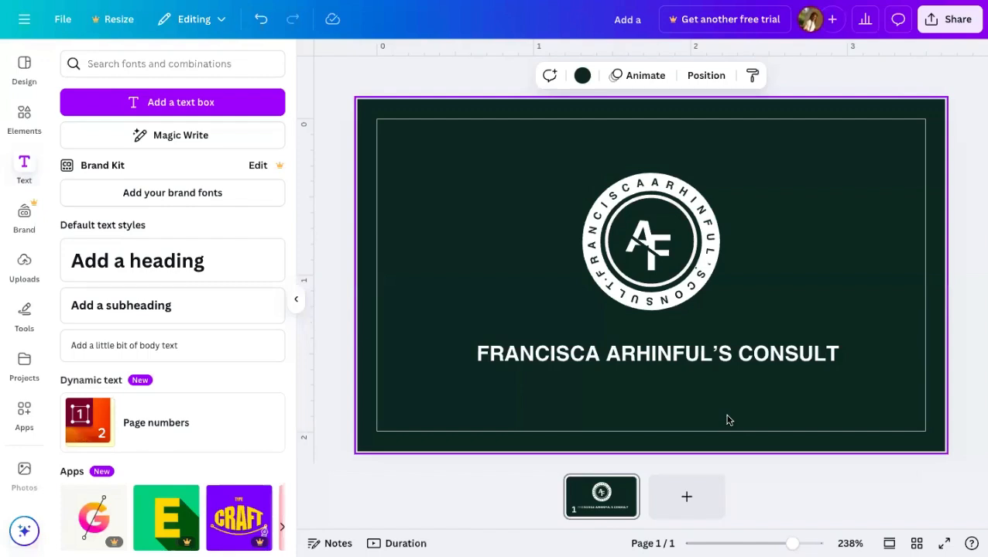
- Delete the name heading, enlarge and centre the AF logo, and add a blank page 2
{"action": "left_click", "coordinate": [657, 353]}
{"action": "key", "text": "Delete"}
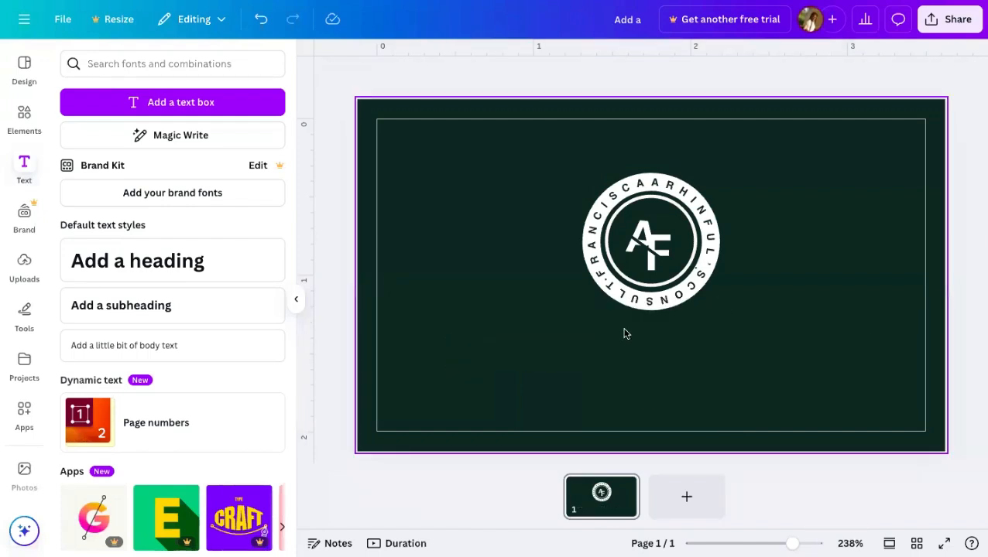
{"action": "left_click_drag", "start_coordinate": [592, 334], "coordinate": [652, 241]}
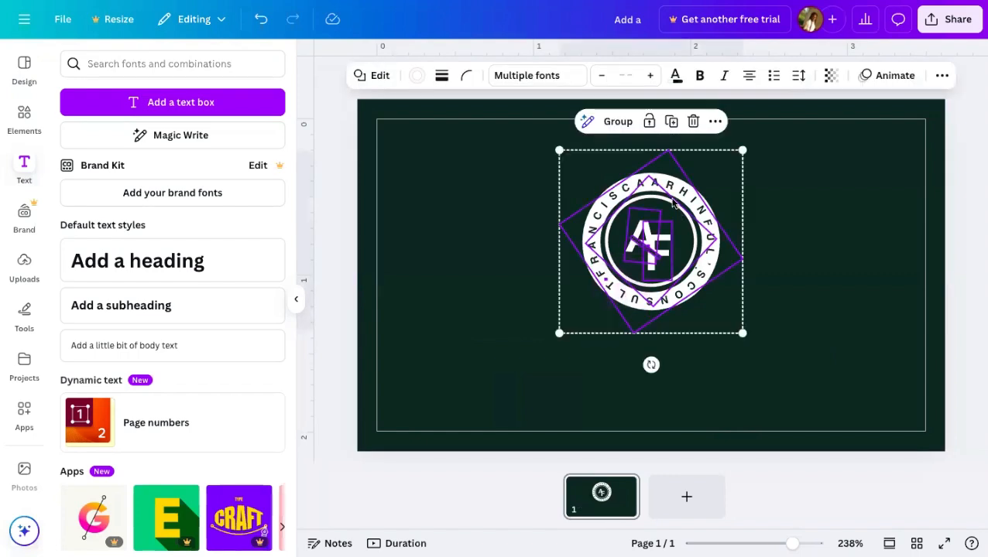
{"action": "left_click_drag", "start_coordinate": [557, 333], "coordinate": [509, 382]}
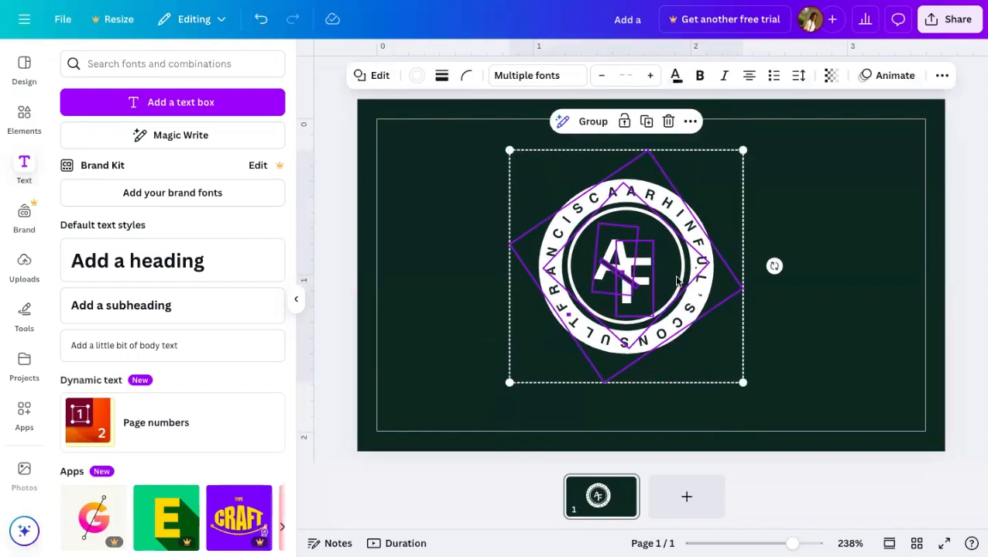
{"action": "left_click_drag", "start_coordinate": [674, 279], "coordinate": [694, 286]}
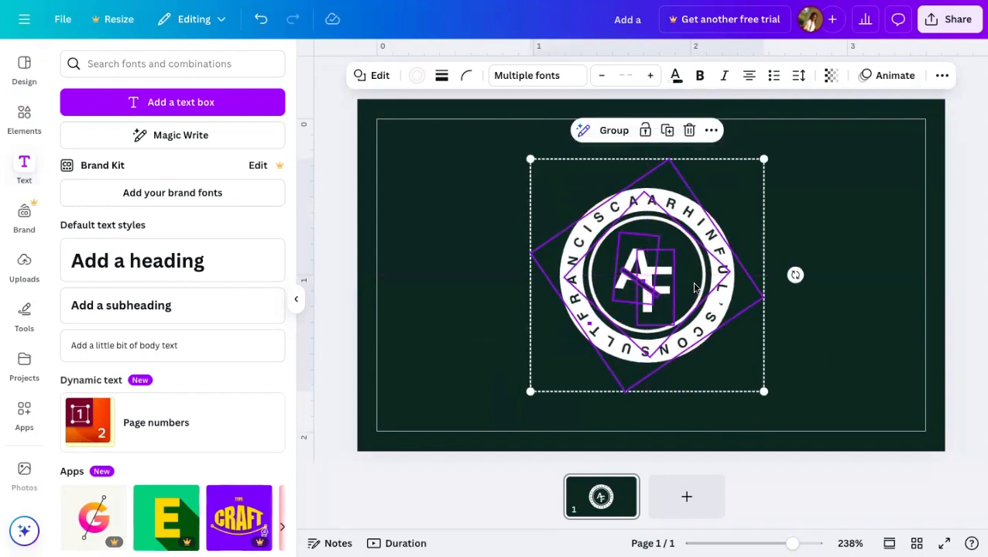
{"action": "left_click", "coordinate": [837, 286]}
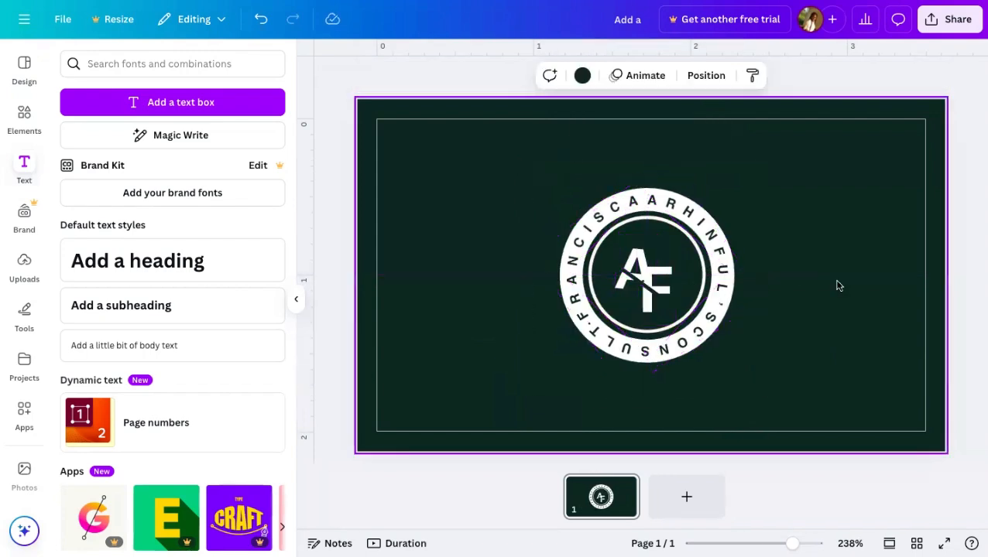
{"action": "left_click", "coordinate": [703, 497]}
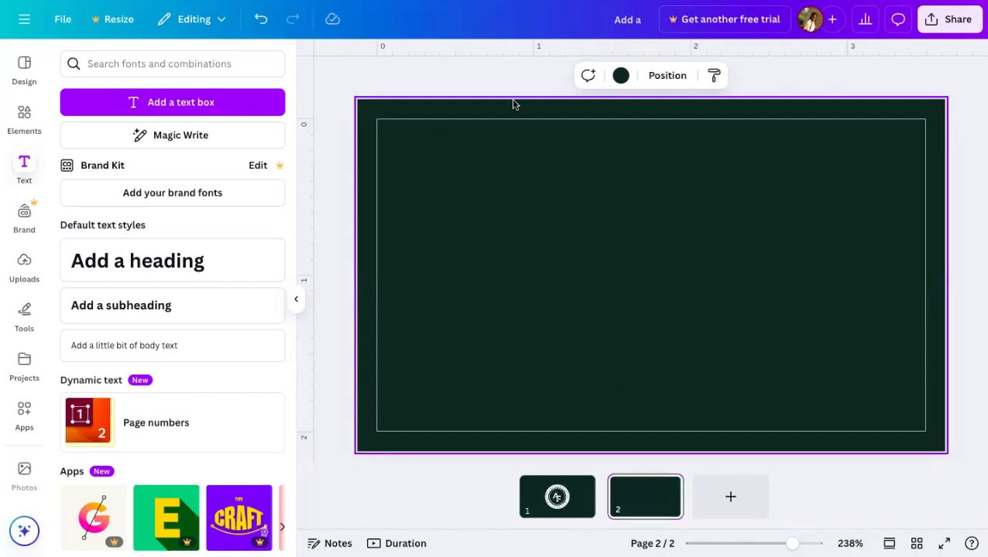
- Make page 2's background white and stretch a square shape across the top edge
{"action": "left_click", "coordinate": [615, 78]}
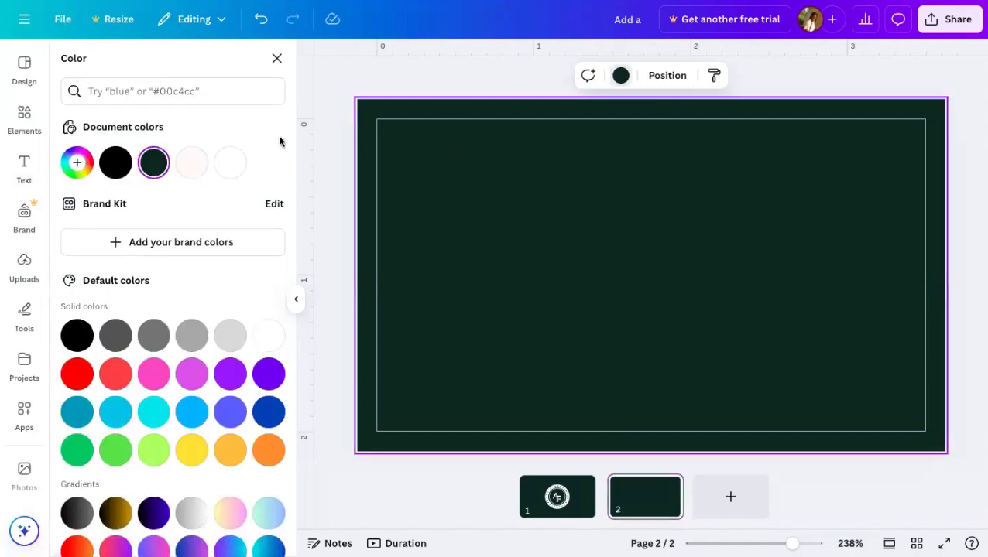
{"action": "left_click", "coordinate": [230, 162]}
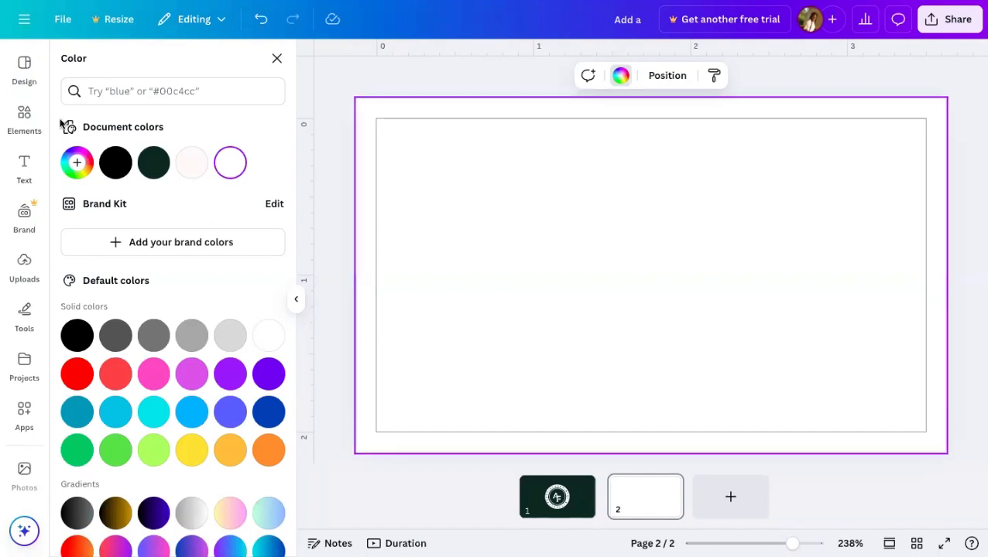
{"action": "left_click", "coordinate": [24, 118]}
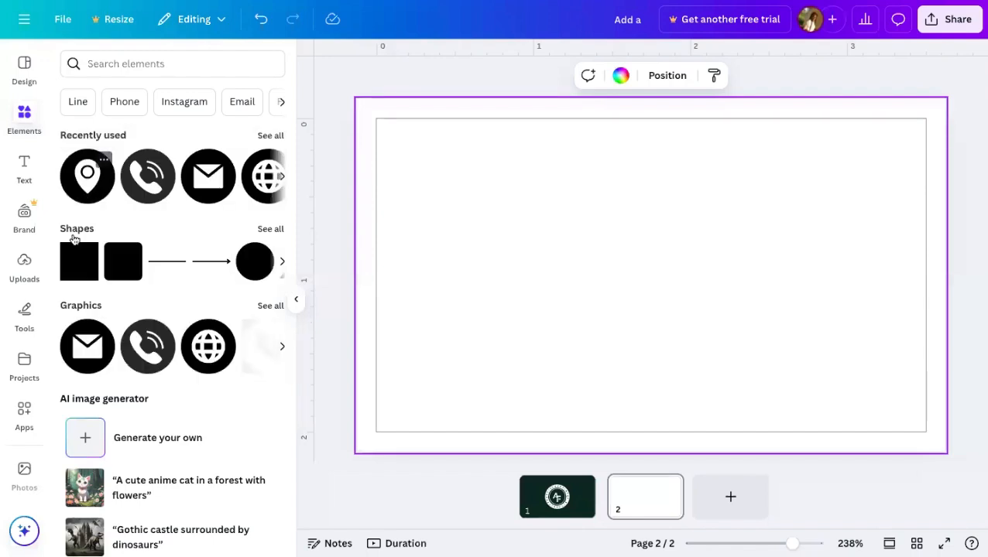
{"action": "left_click", "coordinate": [79, 261]}
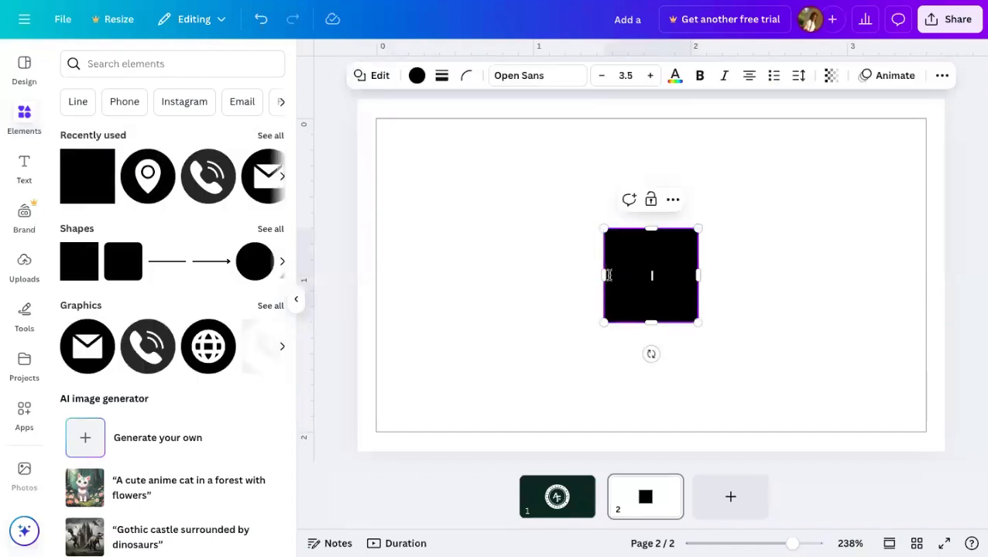
{"action": "left_click_drag", "start_coordinate": [605, 274], "coordinate": [355, 275]}
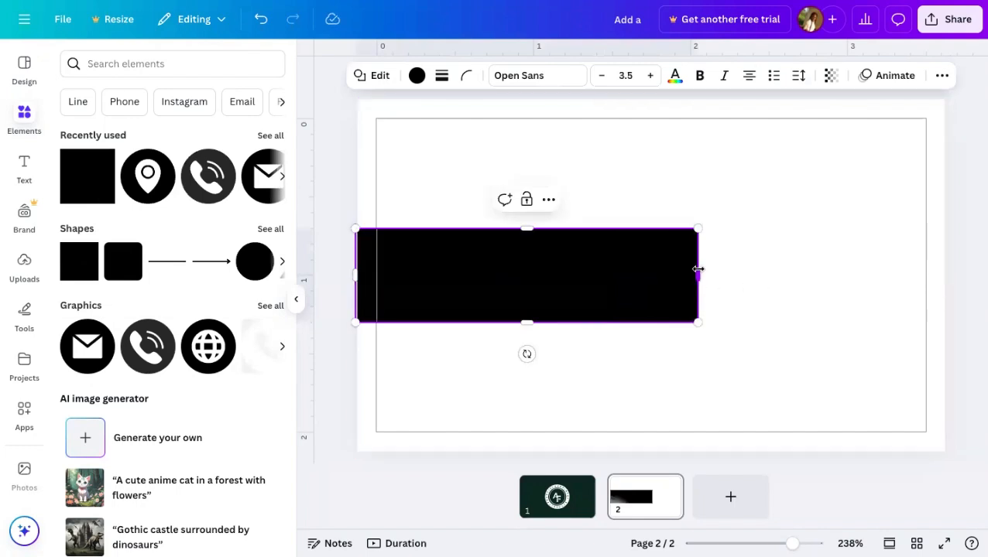
{"action": "left_click_drag", "start_coordinate": [698, 274], "coordinate": [955, 274]}
{"action": "left_click_drag", "start_coordinate": [834, 291], "coordinate": [818, 161]}
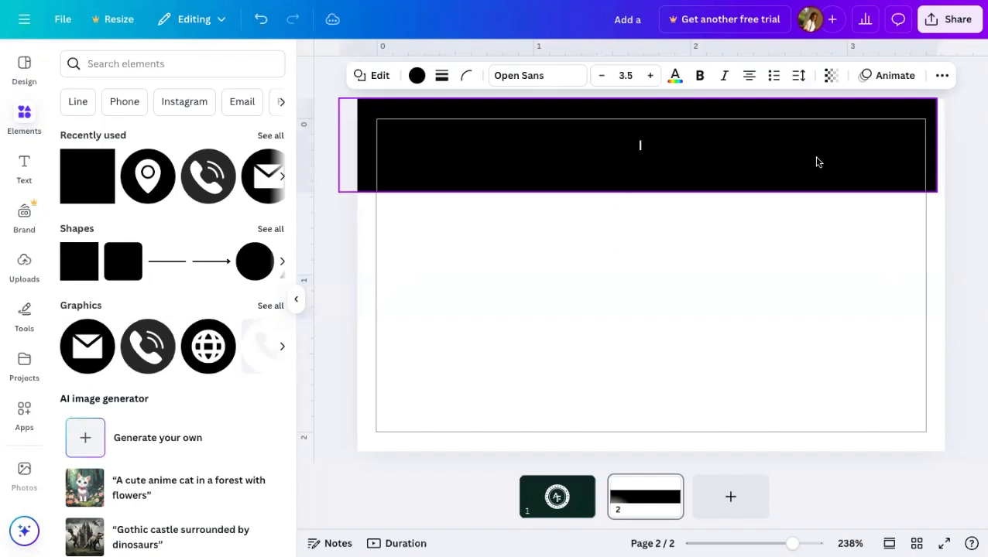
- Colour the top rectangle dark green and nudge the banner slightly higher
{"action": "left_click", "coordinate": [765, 243]}
{"action": "left_click", "coordinate": [721, 179]}
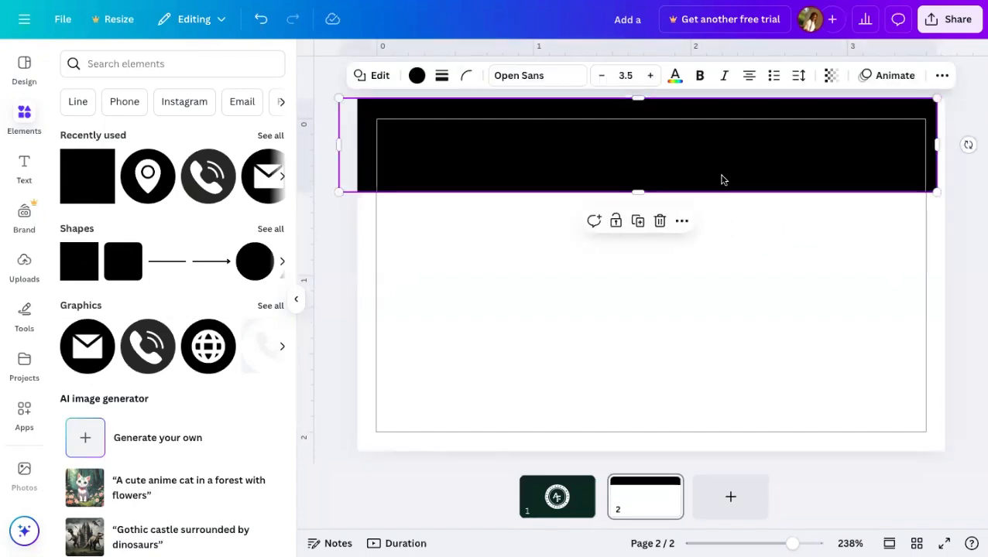
{"action": "left_click", "coordinate": [417, 76]}
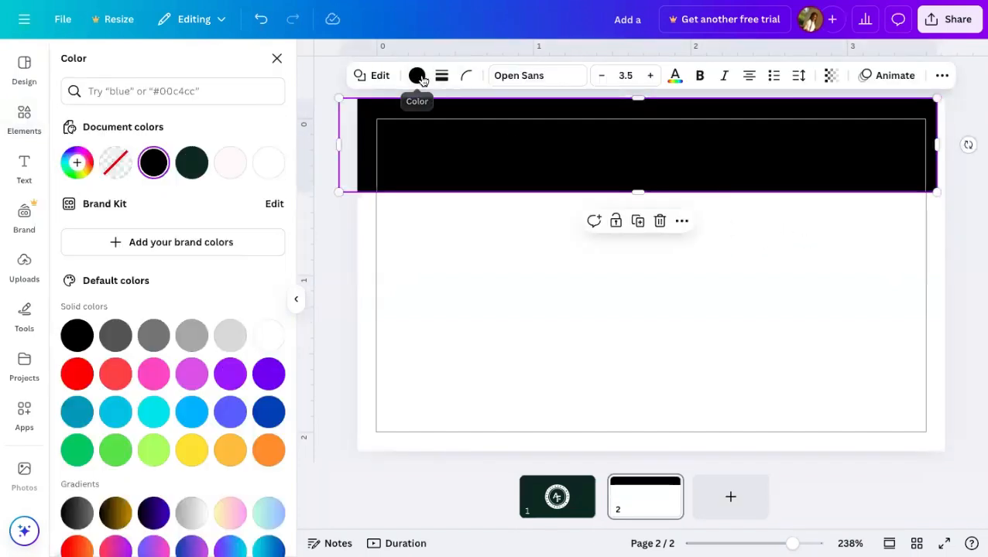
{"action": "left_click", "coordinate": [192, 162]}
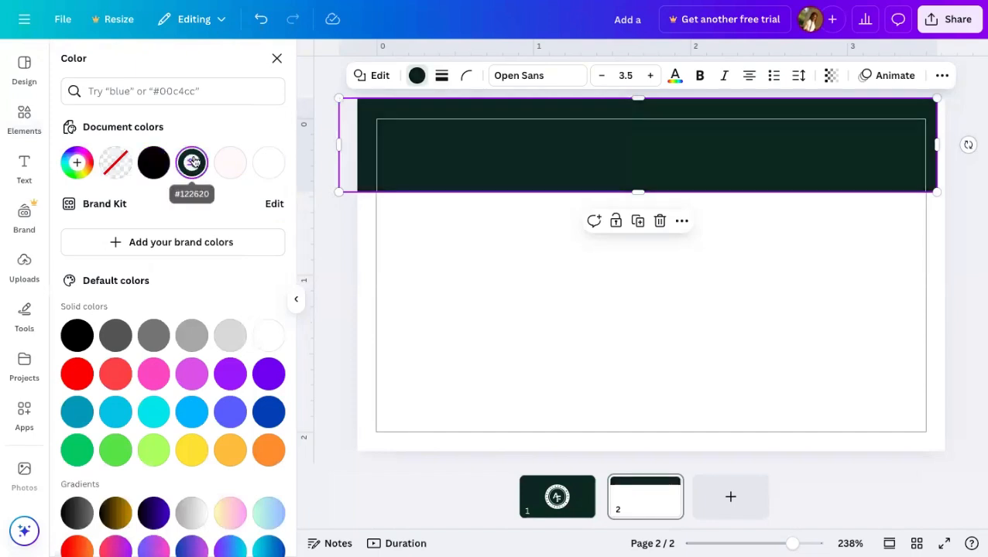
{"action": "left_click", "coordinate": [577, 277]}
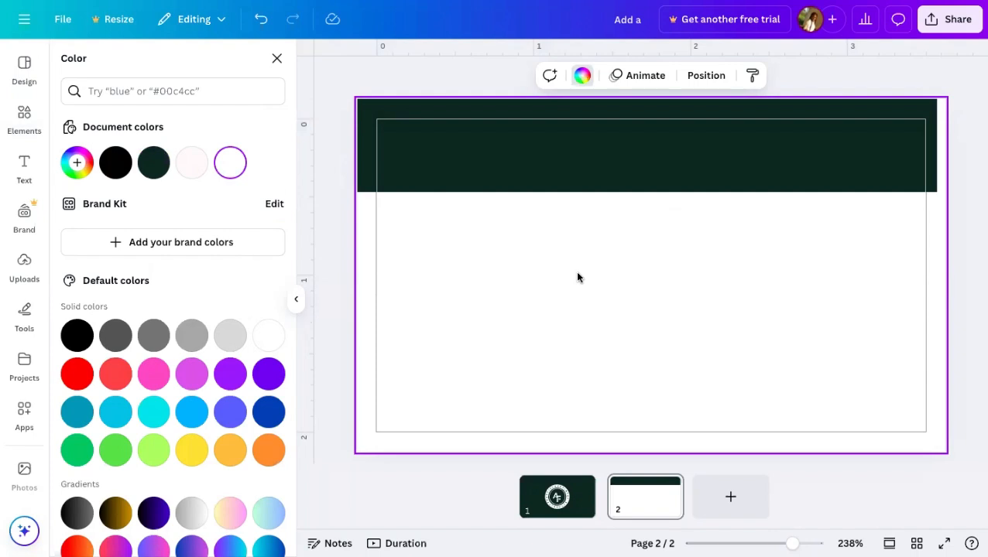
{"action": "left_click", "coordinate": [551, 162]}
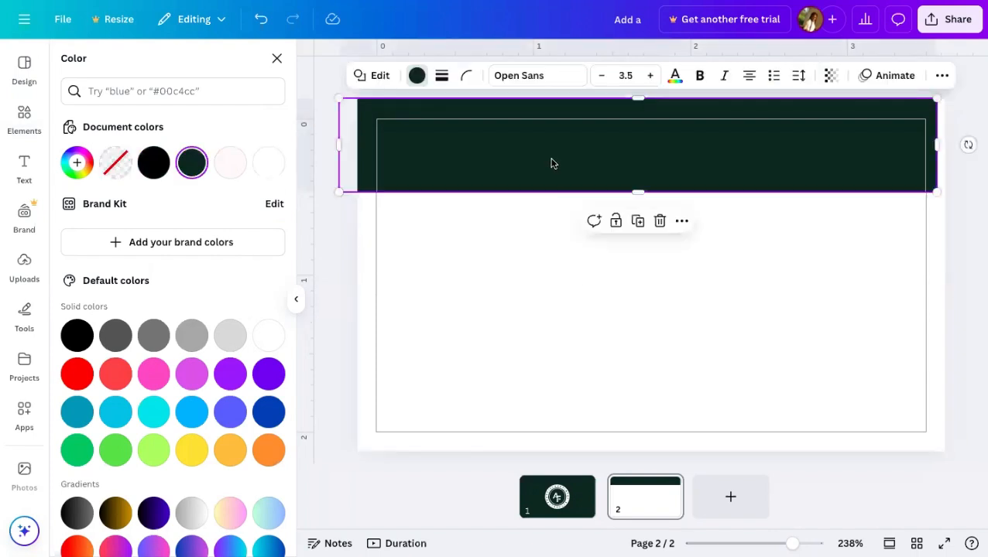
{"action": "left_click_drag", "start_coordinate": [551, 163], "coordinate": [551, 155]}
{"action": "left_click", "coordinate": [515, 400]}
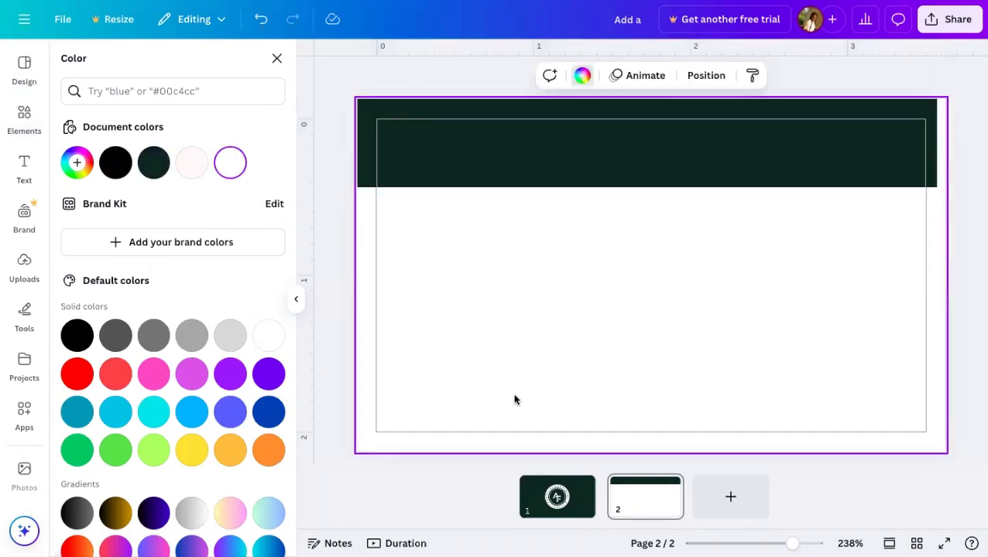
{"action": "left_click", "coordinate": [540, 181]}
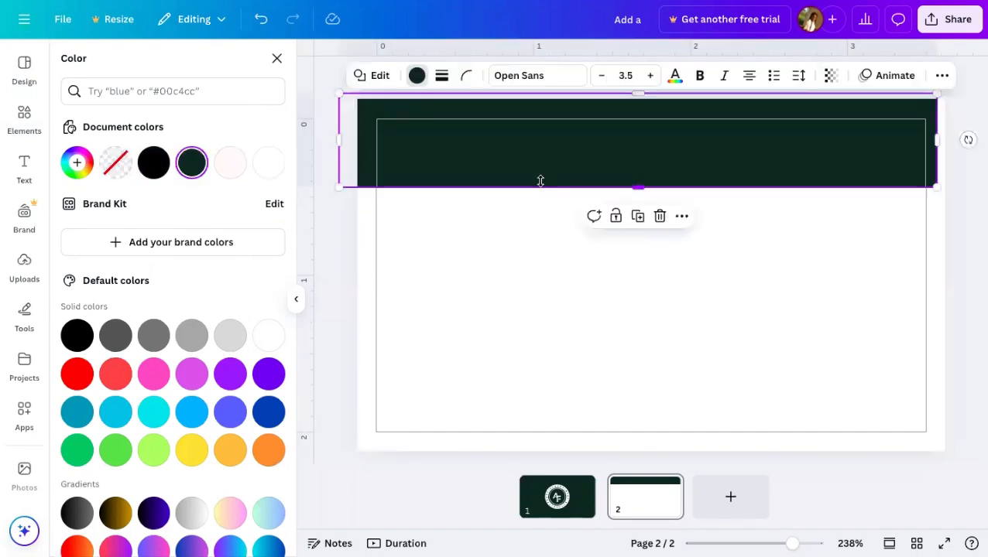
- Add a paragraph text box on the back and replace its placeholder with the holder's full name in capitals
{"action": "left_click", "coordinate": [21, 166]}
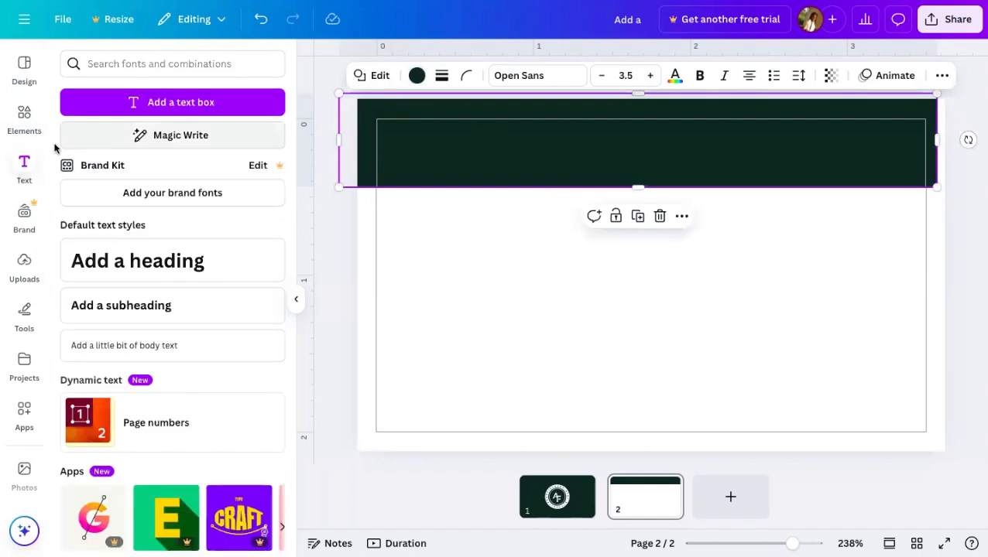
{"action": "left_click", "coordinate": [154, 113]}
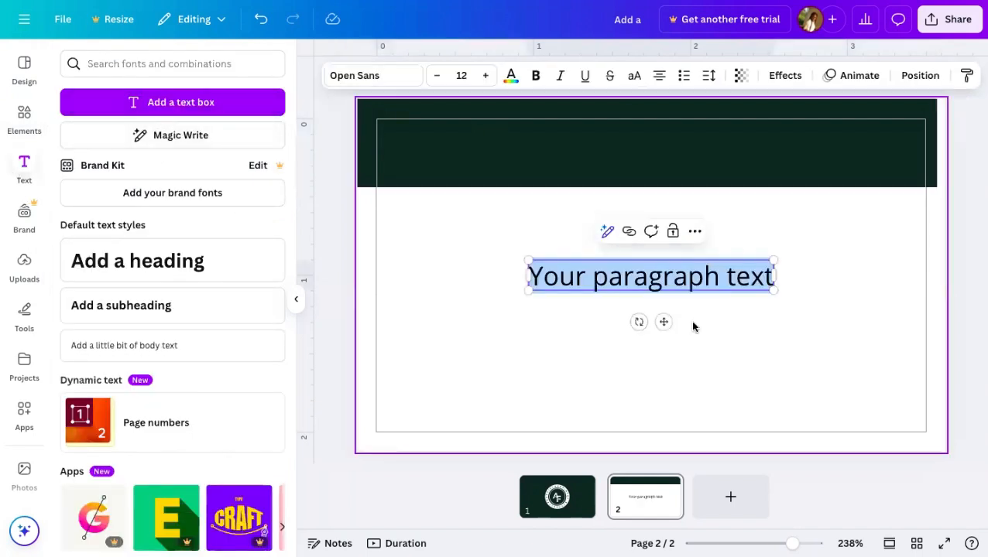
{"action": "double_click", "coordinate": [732, 287]}
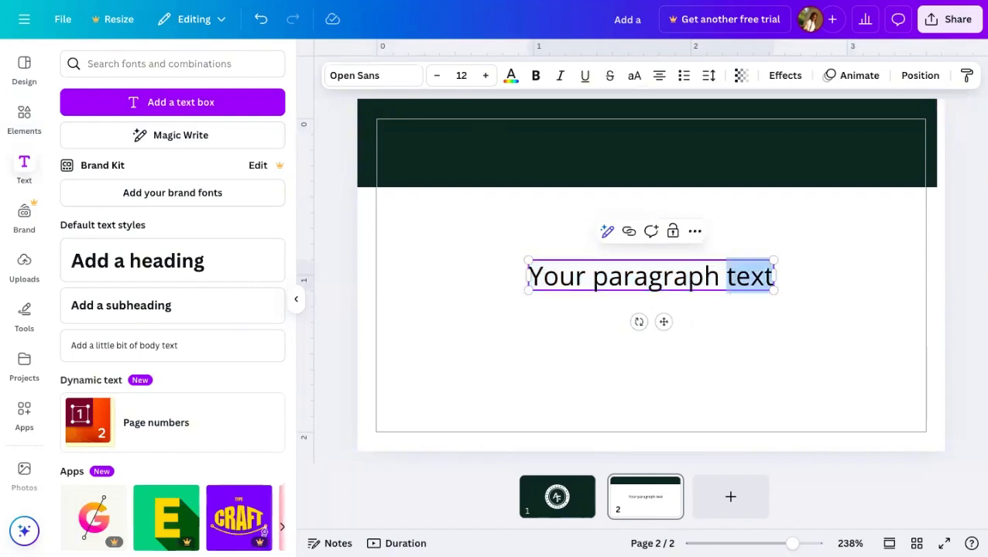
{"action": "key", "text": "BackSpace"}
{"action": "key", "text": "BackSpace"}
{"action": "key", "text": "BackSpace"}
{"action": "key", "text": "BackSpace"}
{"action": "key", "text": "BackSpace"}
{"action": "key", "text": "BackSpace"}
{"action": "key", "text": "BackSpace"}
{"action": "key", "text": "BackSpace"}
{"action": "key", "text": "BackSpace"}
{"action": "key", "text": "BackSpace"}
{"action": "key", "text": "BackSpace"}
{"action": "key", "text": "BackSpace"}
{"action": "key", "text": "BackSpace"}
{"action": "key", "text": "BackSpace"}
{"action": "key", "text": "BackSpace"}
{"action": "key", "text": "BackSpace"}
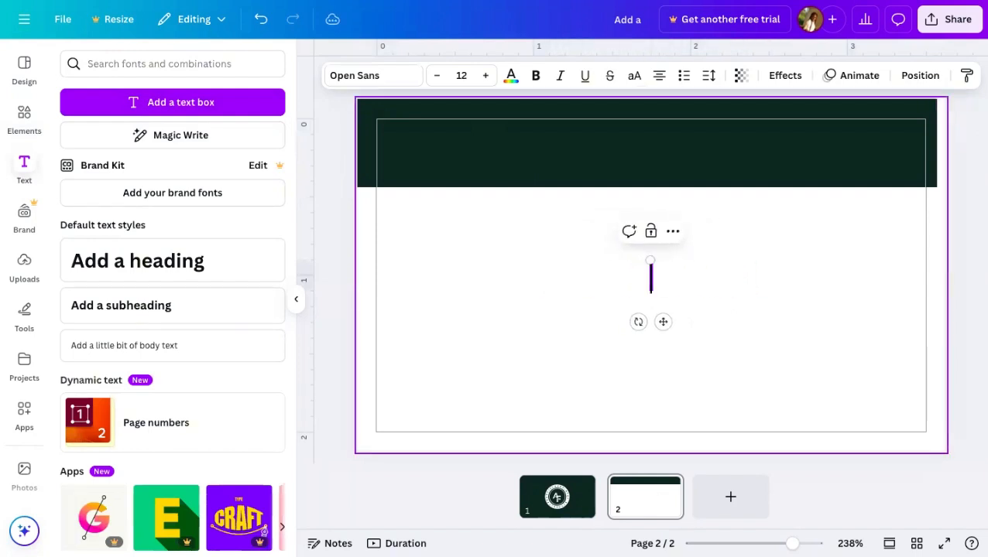
{"action": "type", "text": "fran"}
{"action": "key", "text": "BackSpace"}
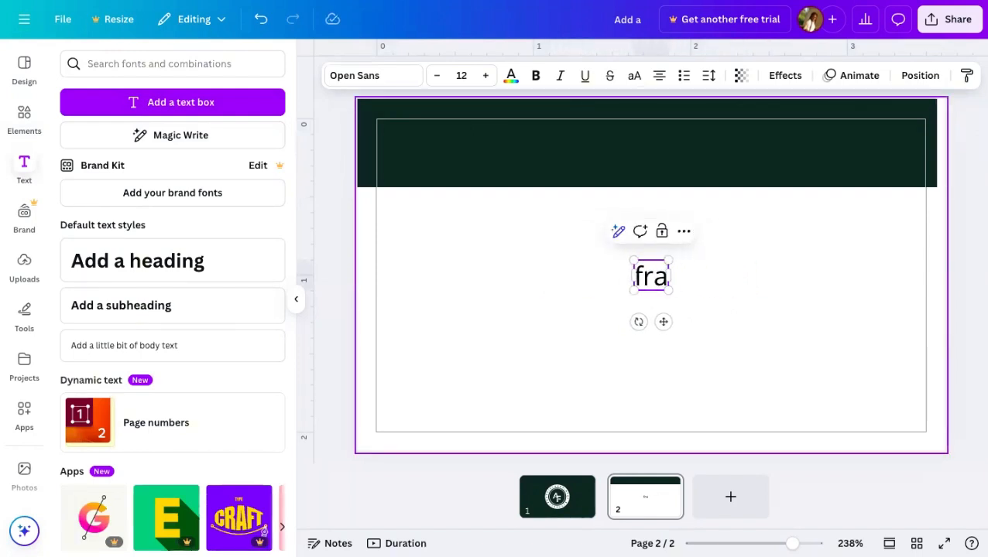
{"action": "key", "text": "BackSpace"}
{"action": "key", "text": "BackSpace"}
{"action": "key", "text": "BackSpace"}
{"action": "type", "text": "CR"}
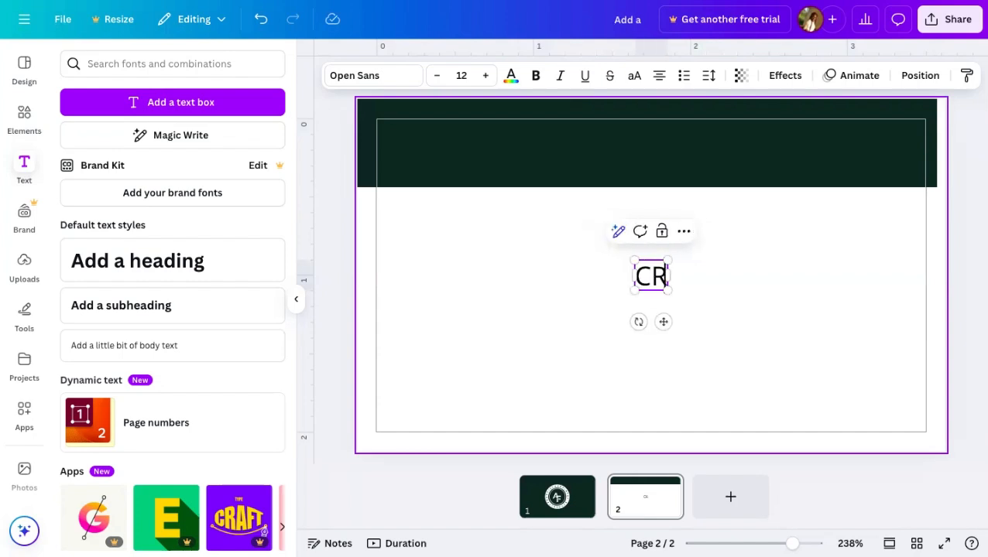
{"action": "type", "text": "A"}
{"action": "key", "text": "BackSpace"}
{"action": "key", "text": "BackSpace"}
{"action": "key", "text": "BackSpace"}
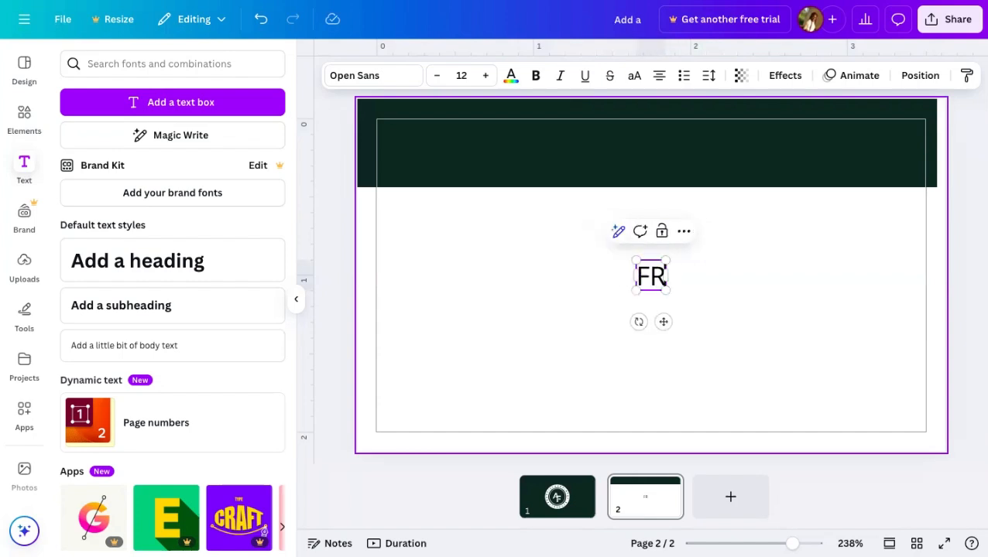
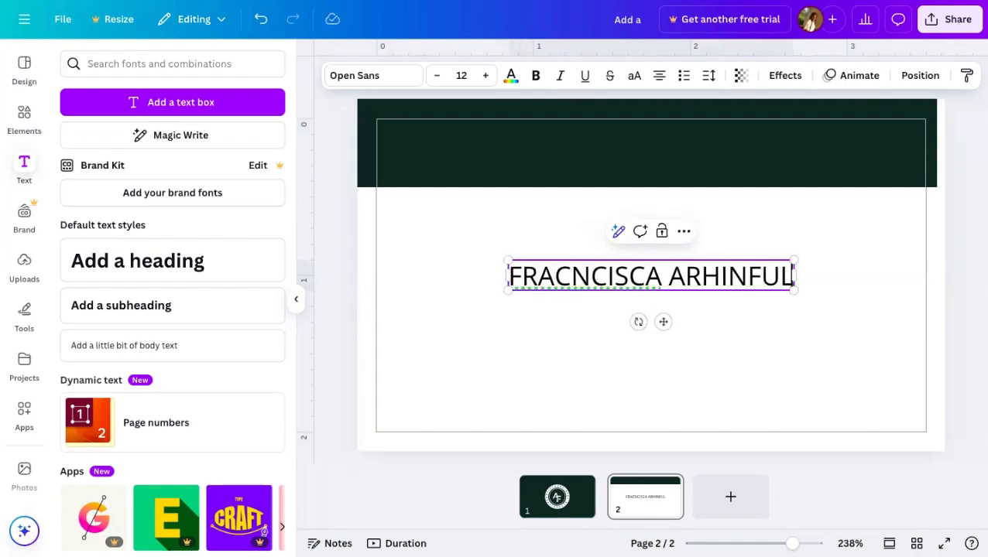
{"action": "left_click", "coordinate": [781, 348]}
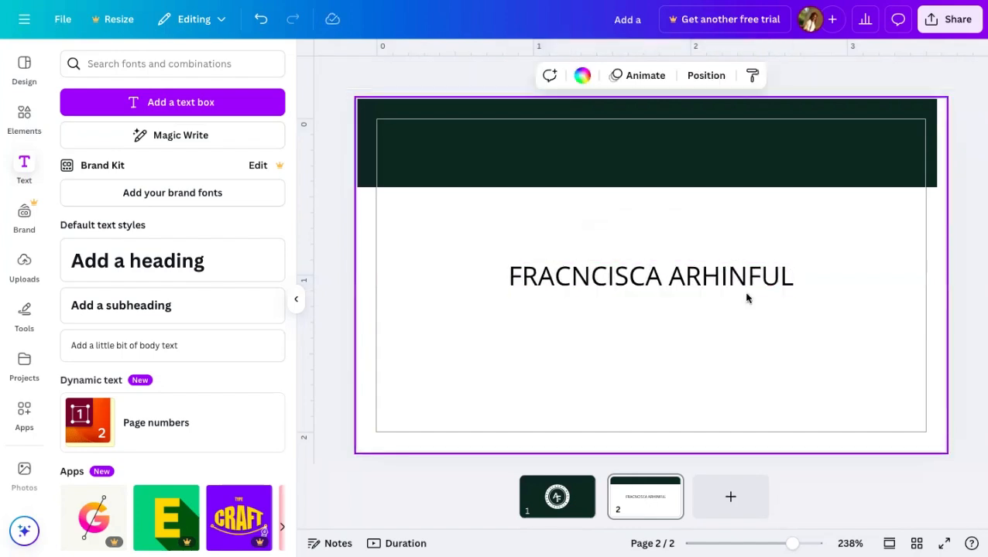
- Colour the name text white and move it up into the dark green top banner
{"action": "left_click", "coordinate": [726, 287]}
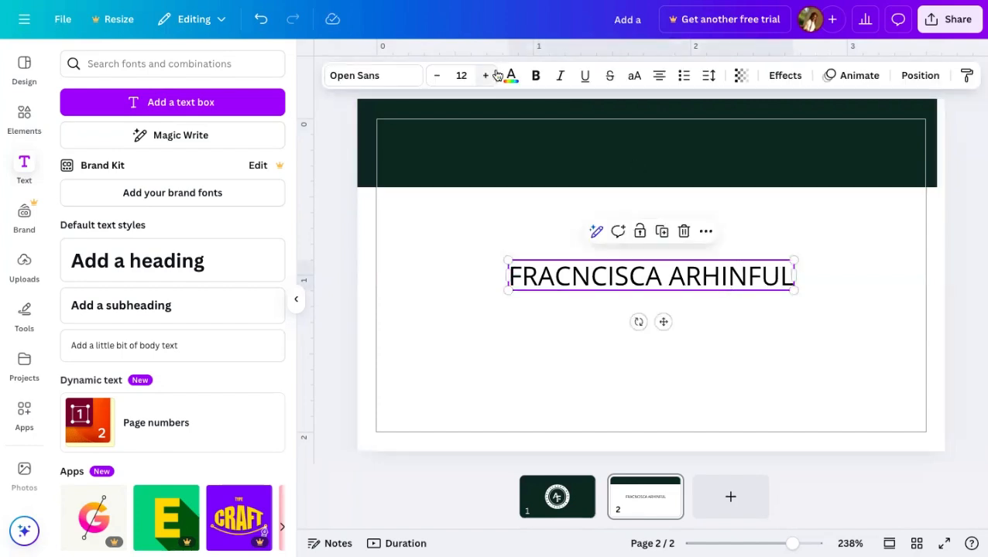
{"action": "left_click", "coordinate": [511, 75]}
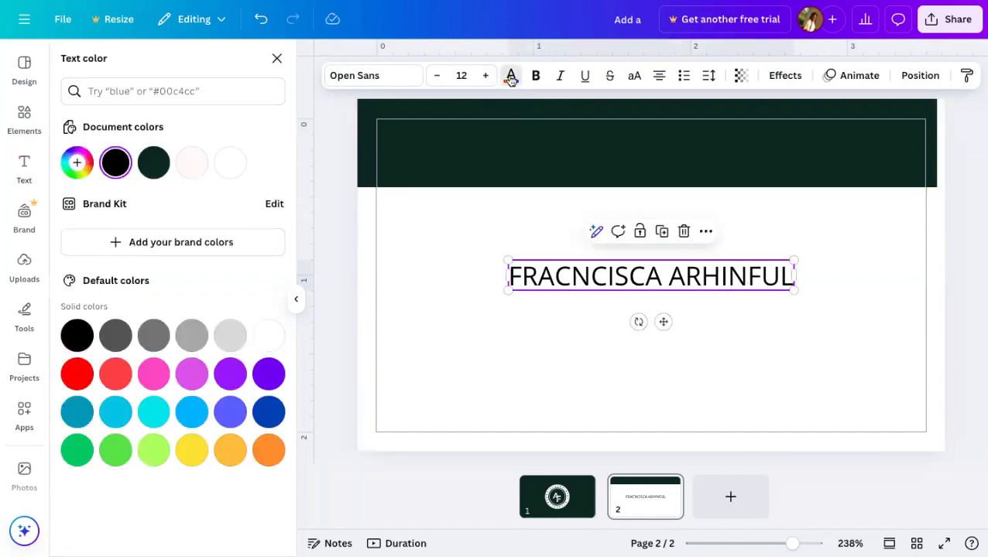
{"action": "left_click", "coordinate": [230, 163]}
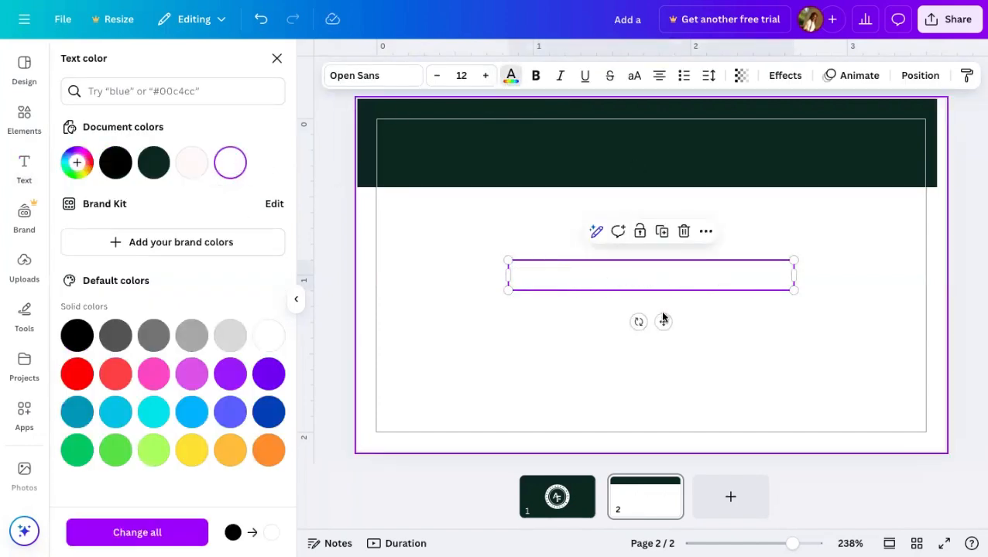
{"action": "left_click_drag", "start_coordinate": [662, 320], "coordinate": [652, 186]}
{"action": "left_click", "coordinate": [652, 253]}
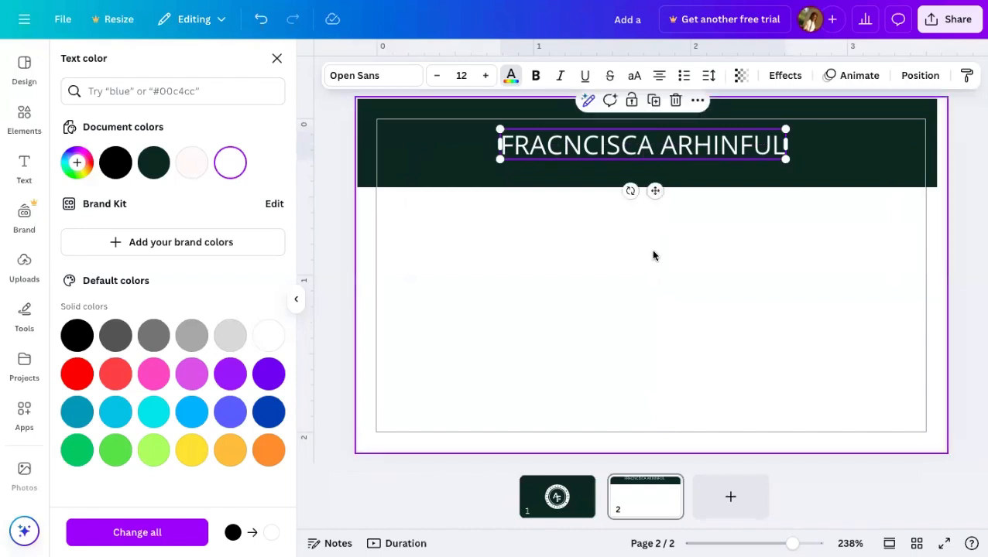
{"action": "left_click", "coordinate": [669, 157]}
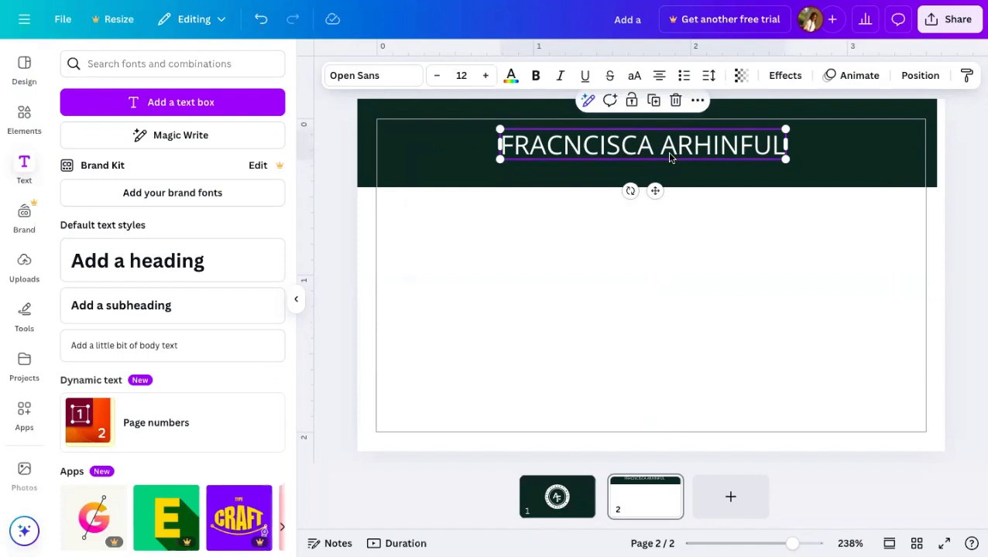
{"action": "left_click", "coordinate": [683, 234]}
{"action": "left_click", "coordinate": [676, 143]}
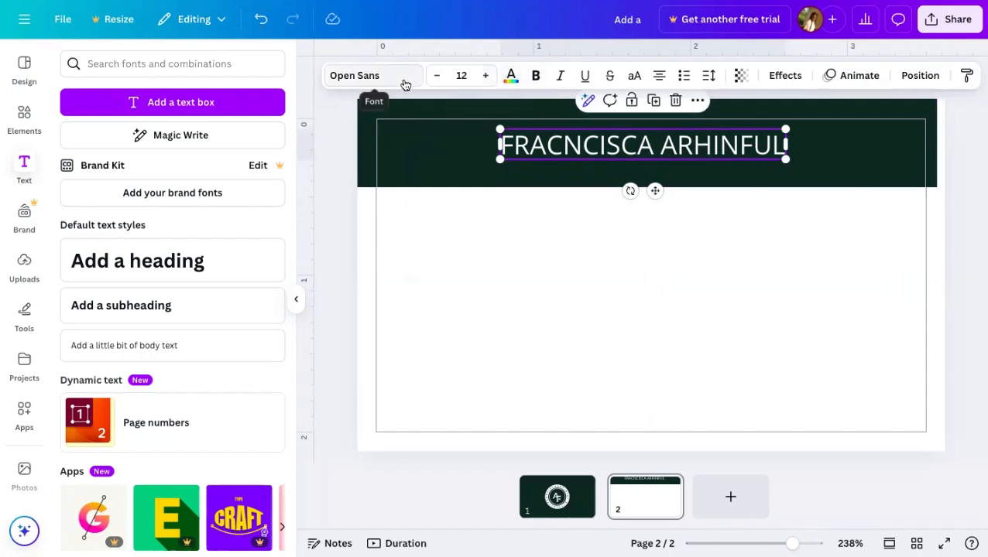
{"action": "left_click", "coordinate": [590, 288]}
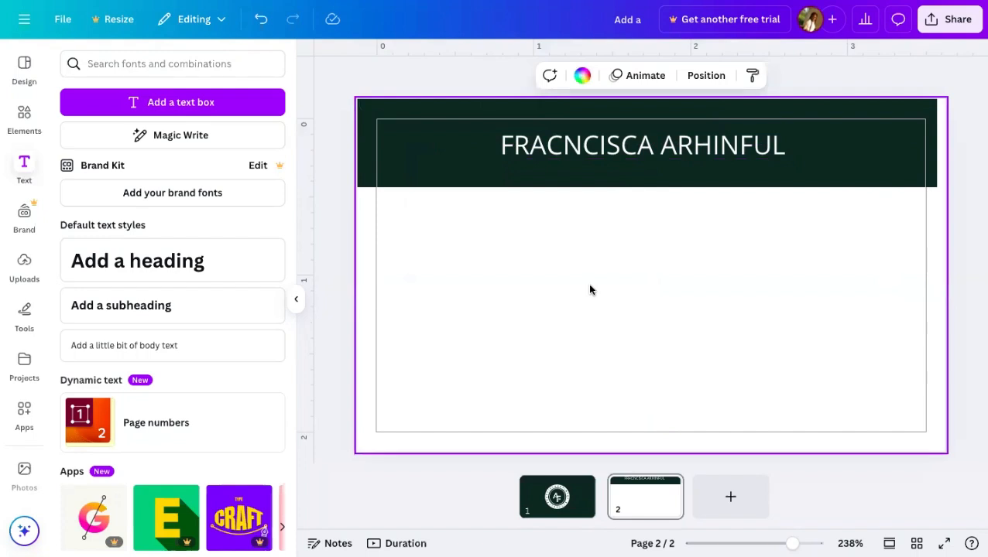
{"action": "left_click", "coordinate": [693, 157]}
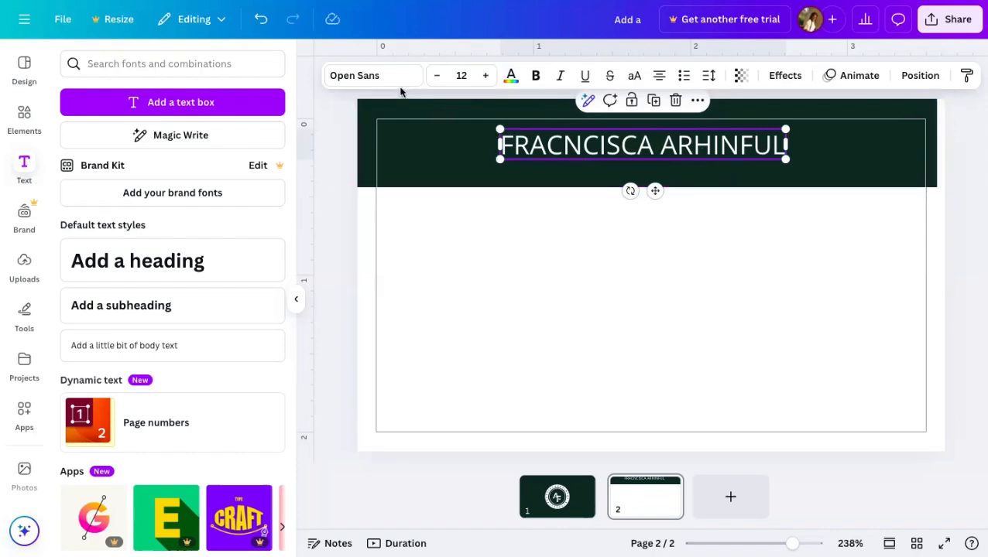
- Change the name's font to Montserrat and make it bold
{"action": "left_click", "coordinate": [375, 79]}
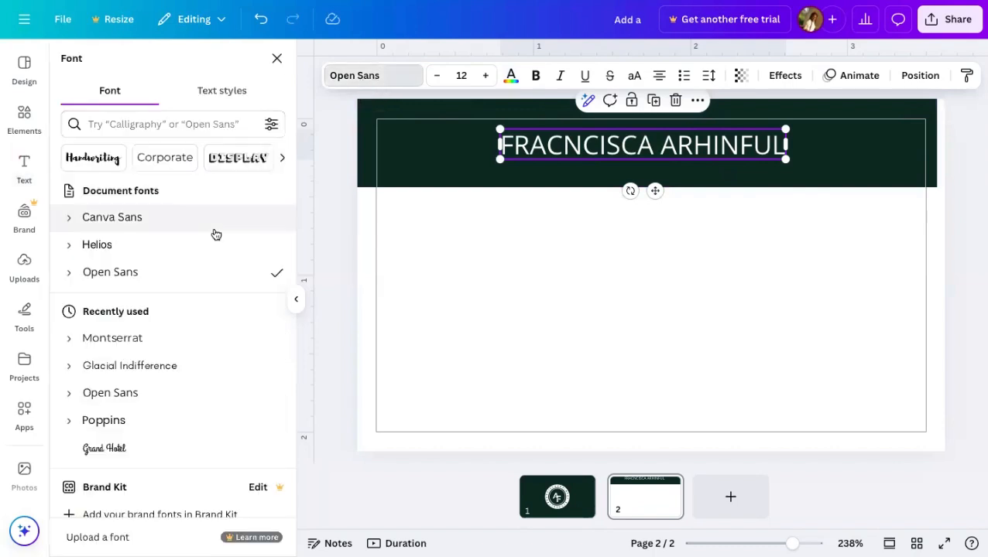
{"action": "scroll", "coordinate": [166, 379], "scroll_direction": "down", "scroll_amount": 3}
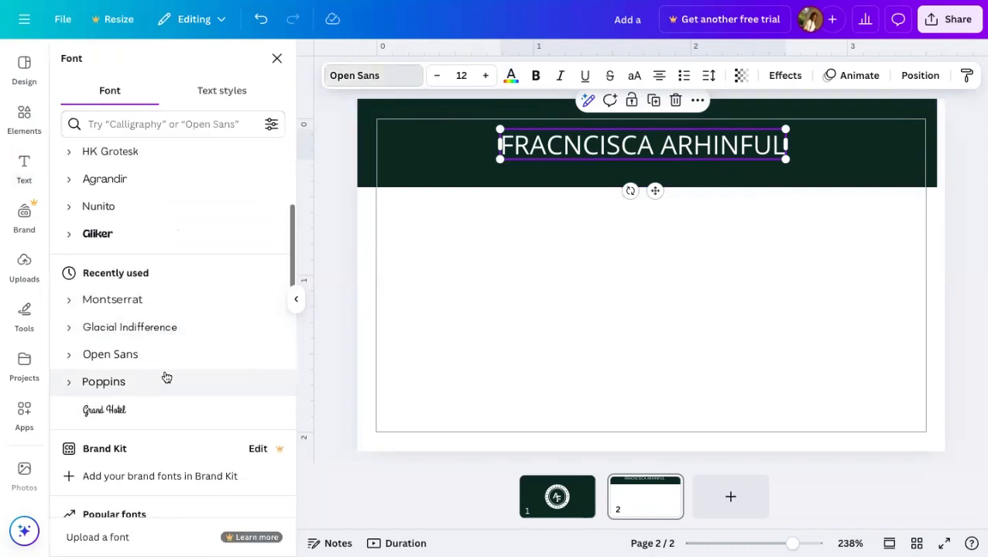
{"action": "left_click", "coordinate": [167, 280]}
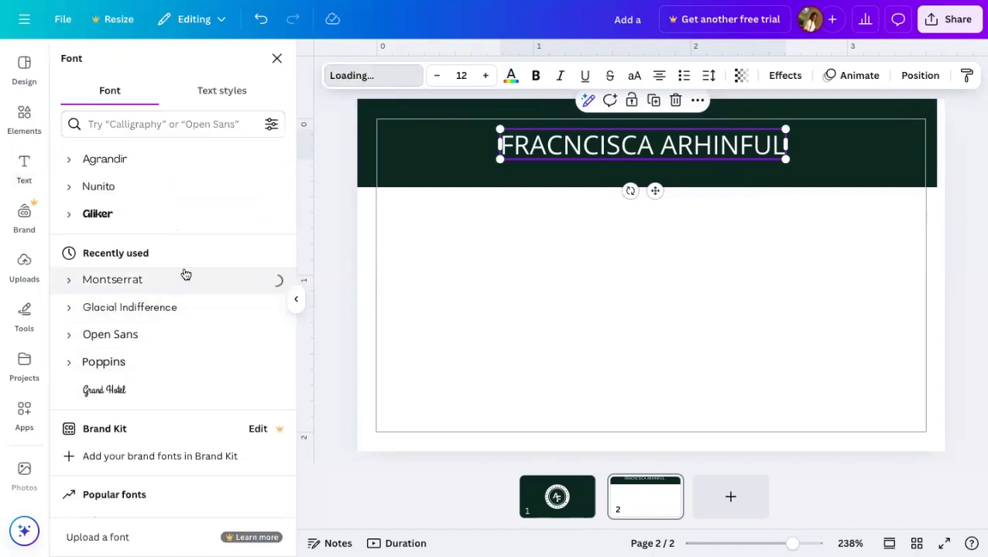
{"action": "left_click", "coordinate": [741, 269]}
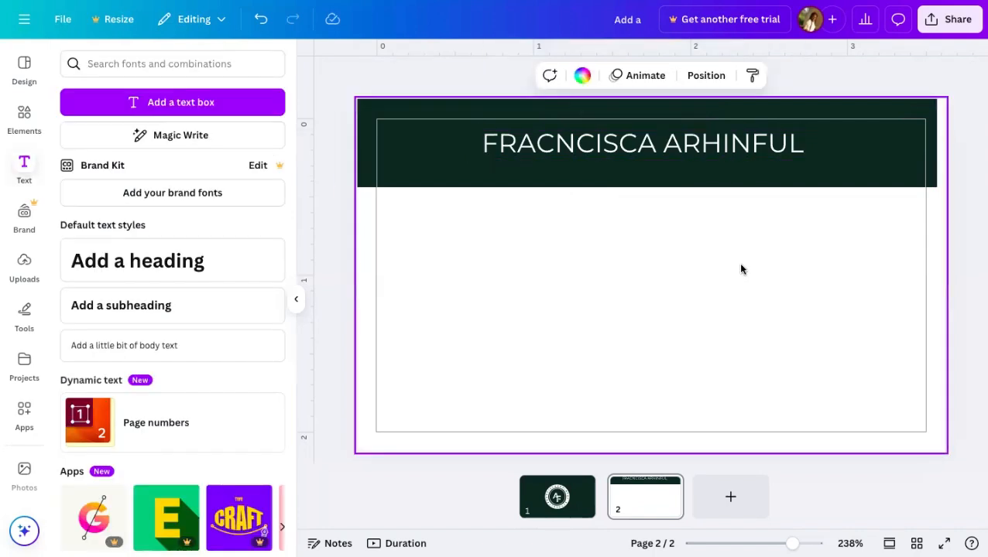
{"action": "left_click", "coordinate": [722, 147]}
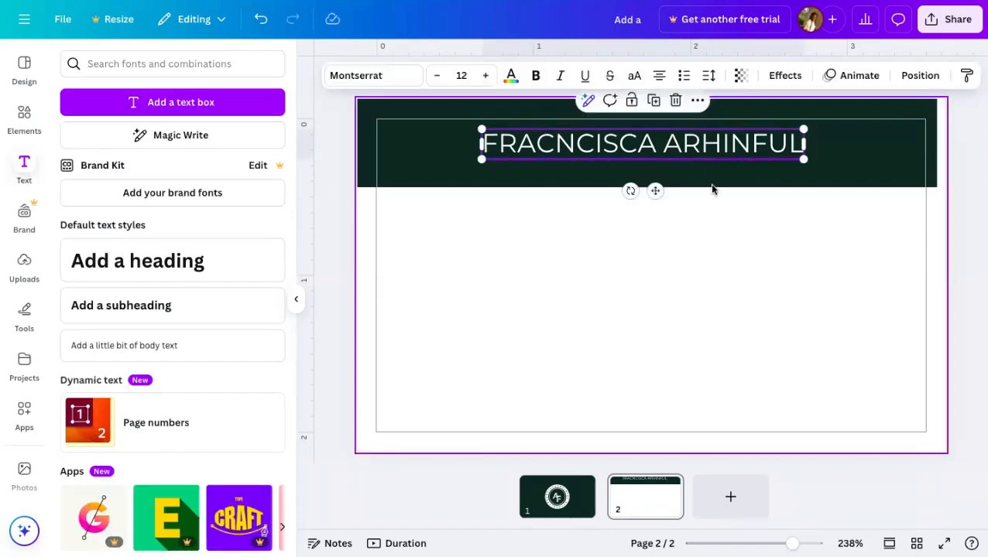
{"action": "left_click", "coordinate": [537, 79]}
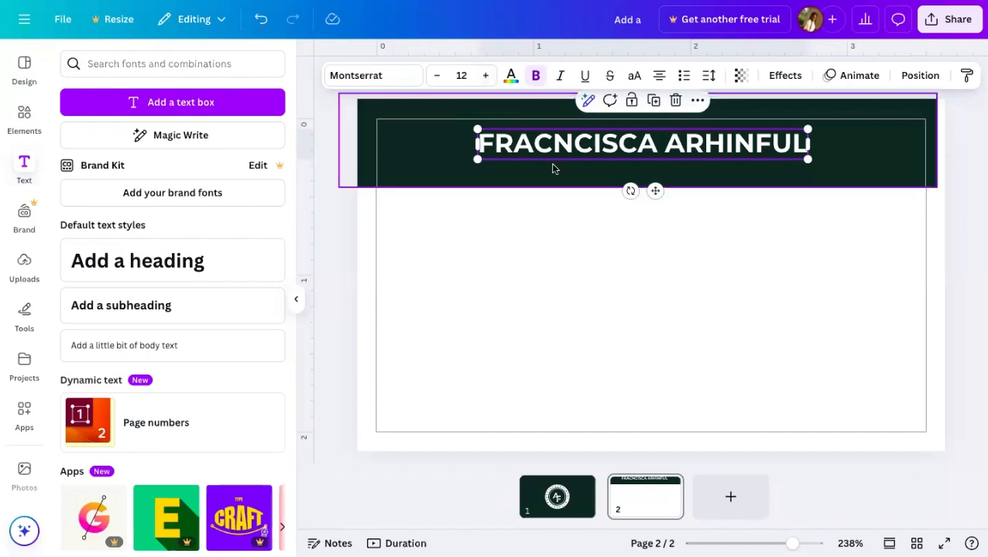
{"action": "left_click", "coordinate": [561, 263]}
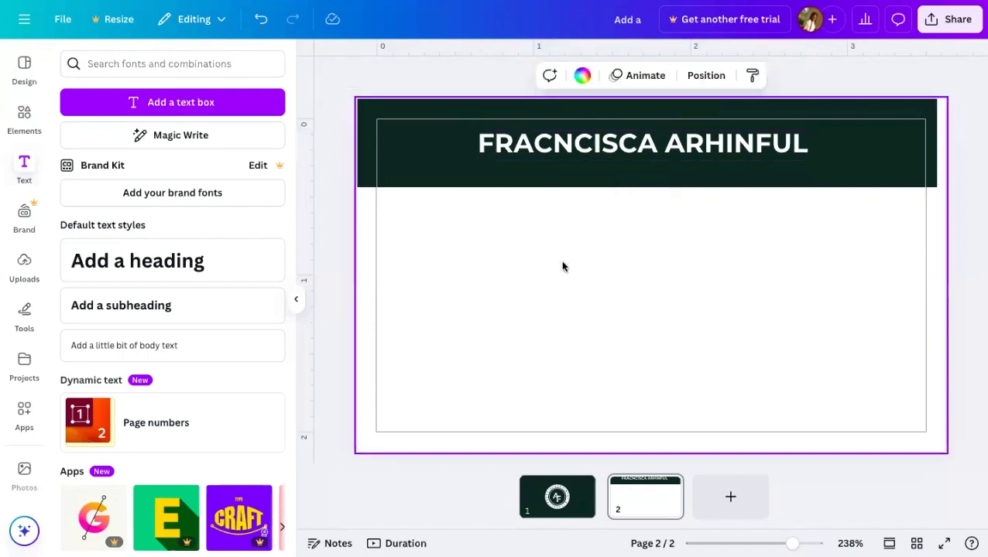
{"action": "left_click", "coordinate": [671, 141]}
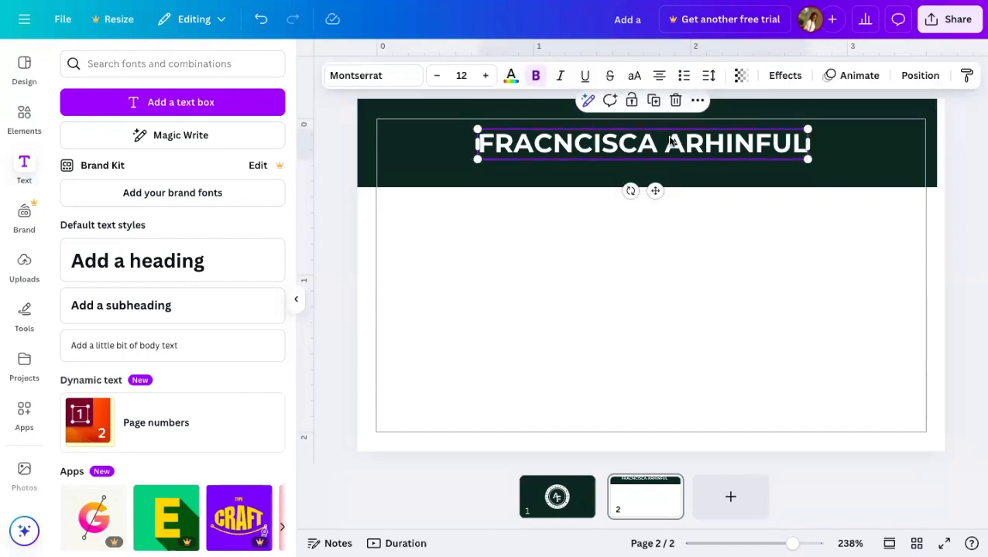
{"action": "left_click", "coordinate": [856, 159]}
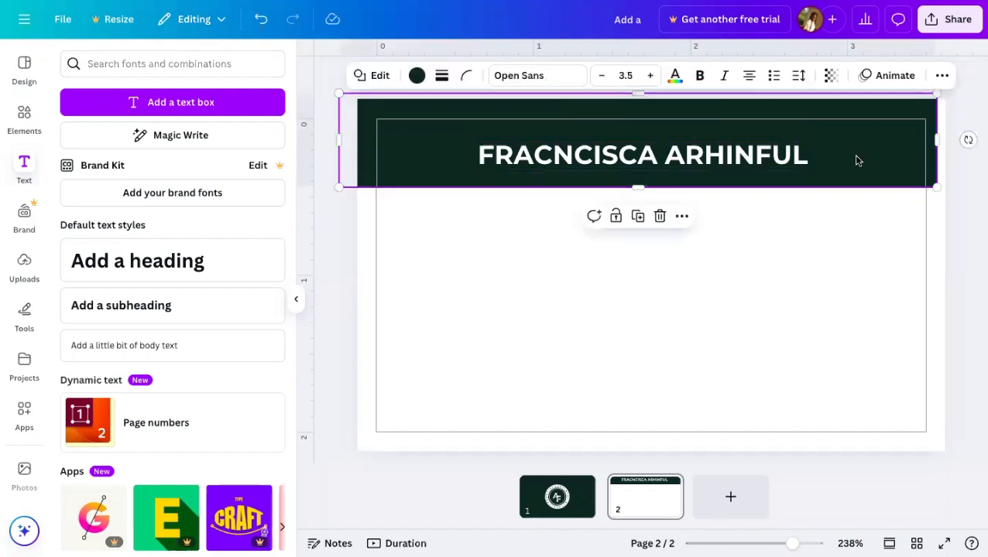
- Nudge the banner slightly and fine-tune the name's vertical position within it
{"action": "left_click_drag", "start_coordinate": [856, 160], "coordinate": [855, 159]}
{"action": "left_click", "coordinate": [847, 227]}
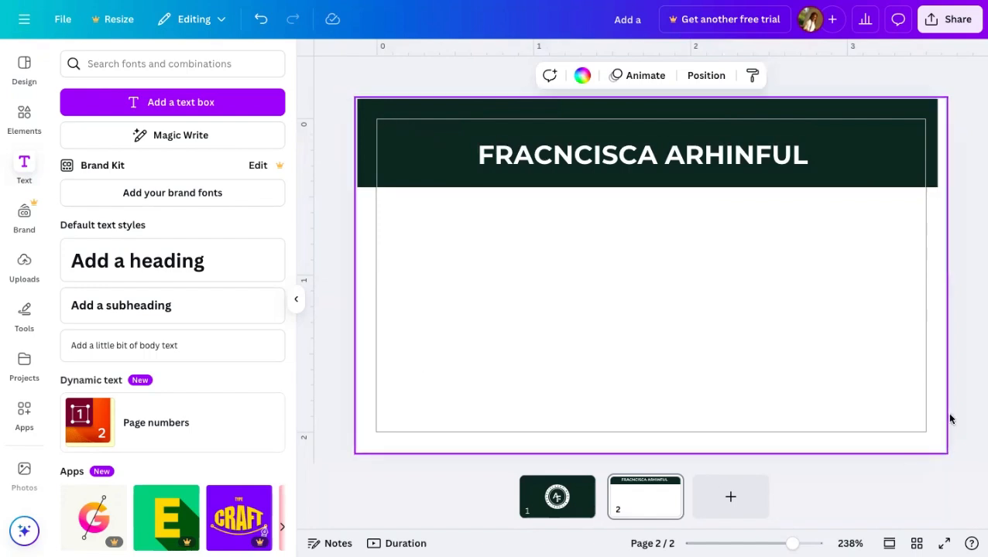
{"action": "left_click", "coordinate": [720, 157]}
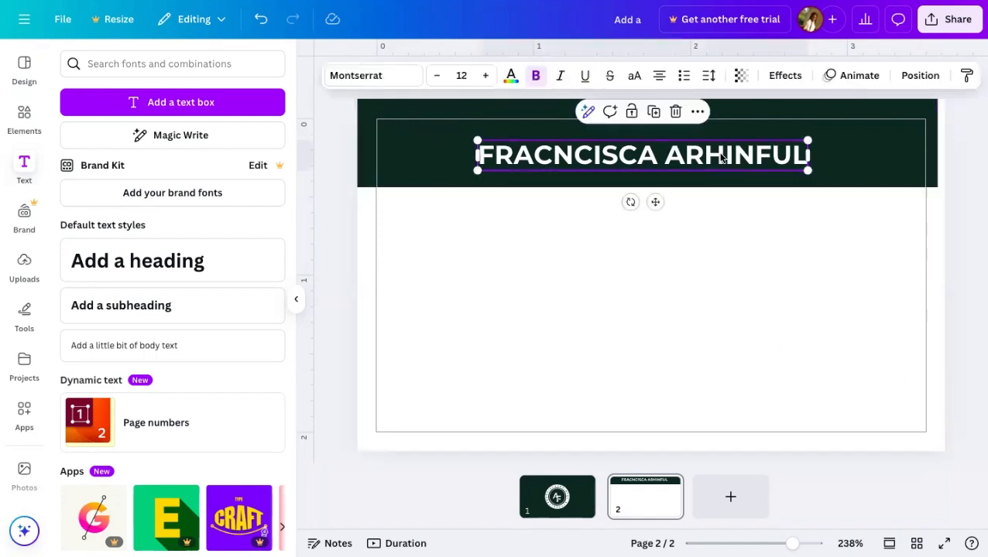
{"action": "left_click_drag", "start_coordinate": [721, 156], "coordinate": [722, 140]}
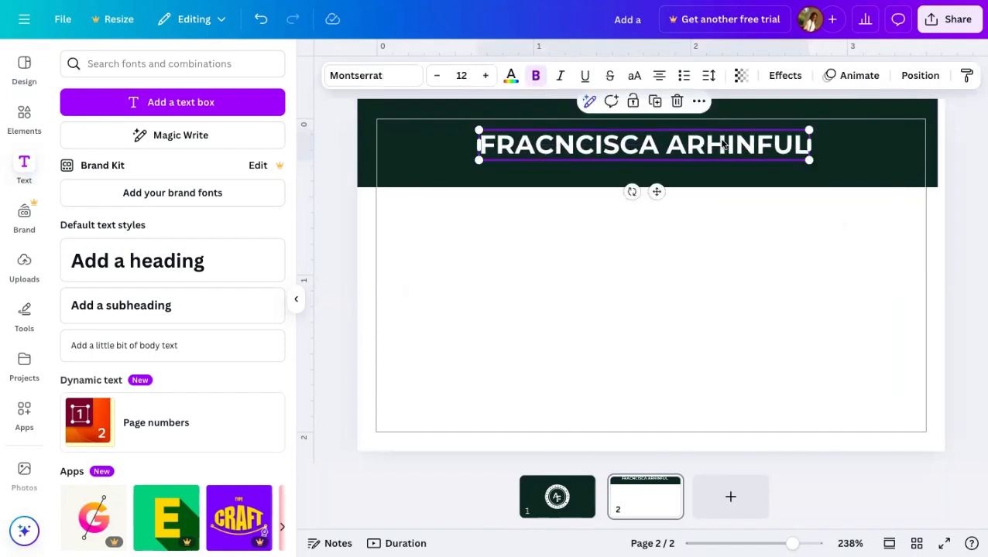
{"action": "left_click", "coordinate": [730, 269]}
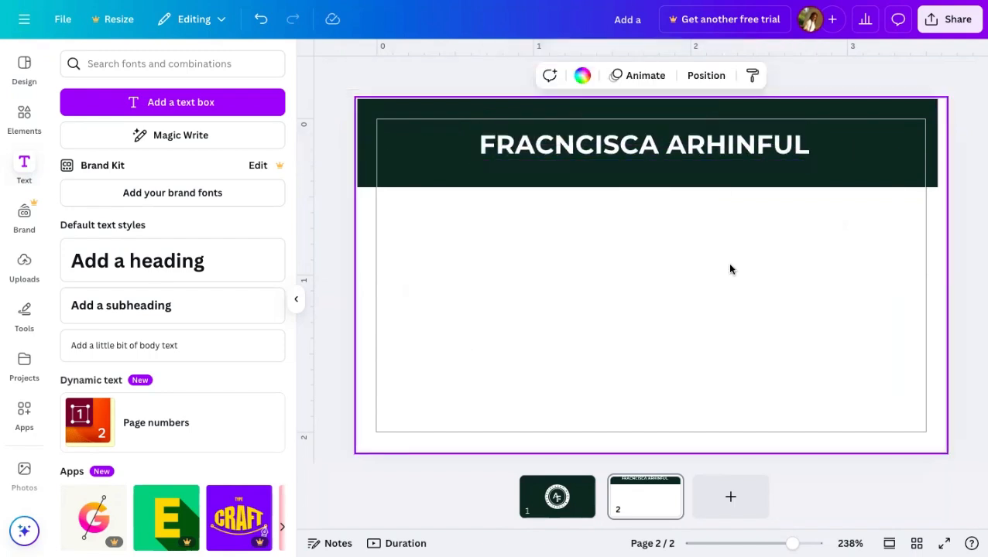
{"action": "left_click", "coordinate": [740, 159]}
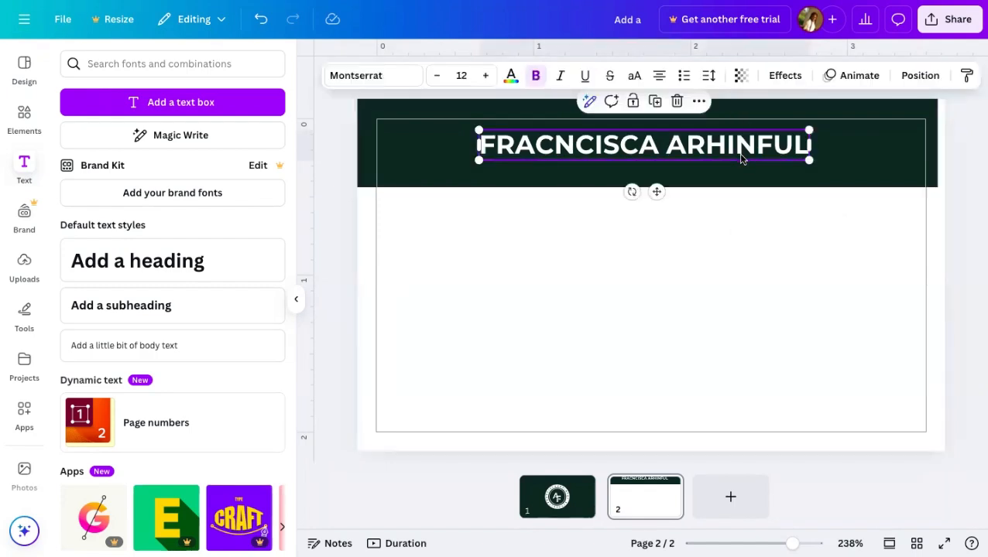
{"action": "left_click_drag", "start_coordinate": [740, 159], "coordinate": [740, 161]}
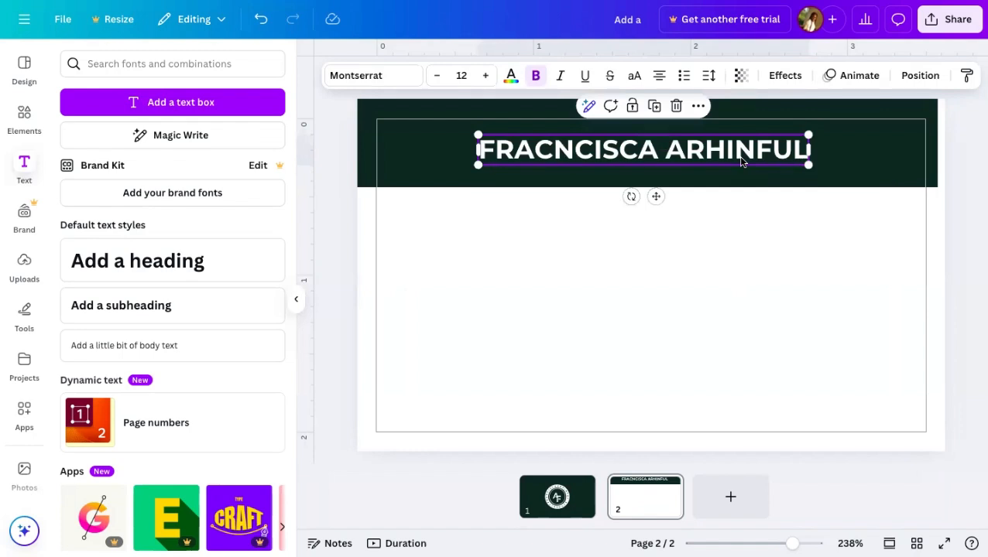
- Widen the dark green banner to the right and extend its bottom edge slightly lower
{"action": "left_click", "coordinate": [848, 158]}
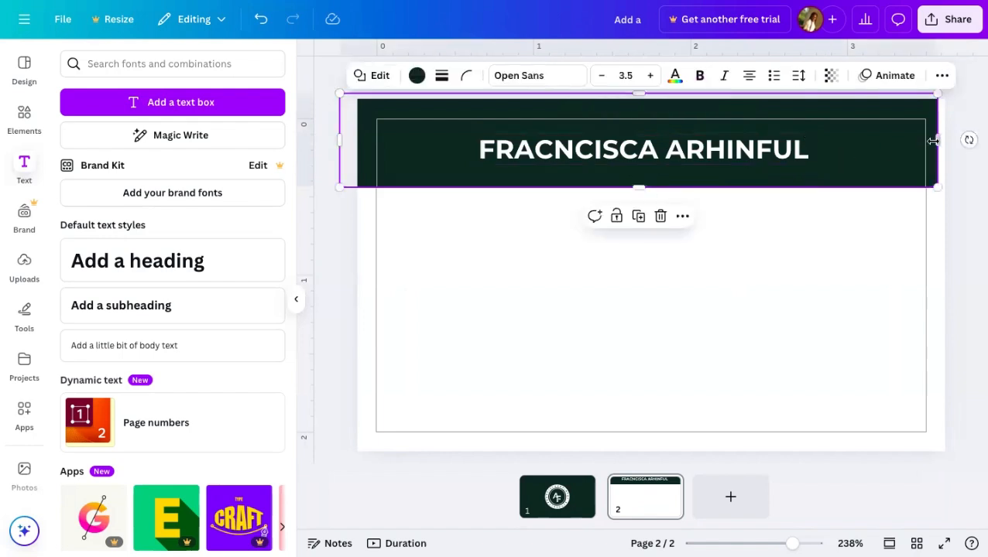
{"action": "left_click_drag", "start_coordinate": [936, 140], "coordinate": [944, 140]}
{"action": "left_click", "coordinate": [958, 196]}
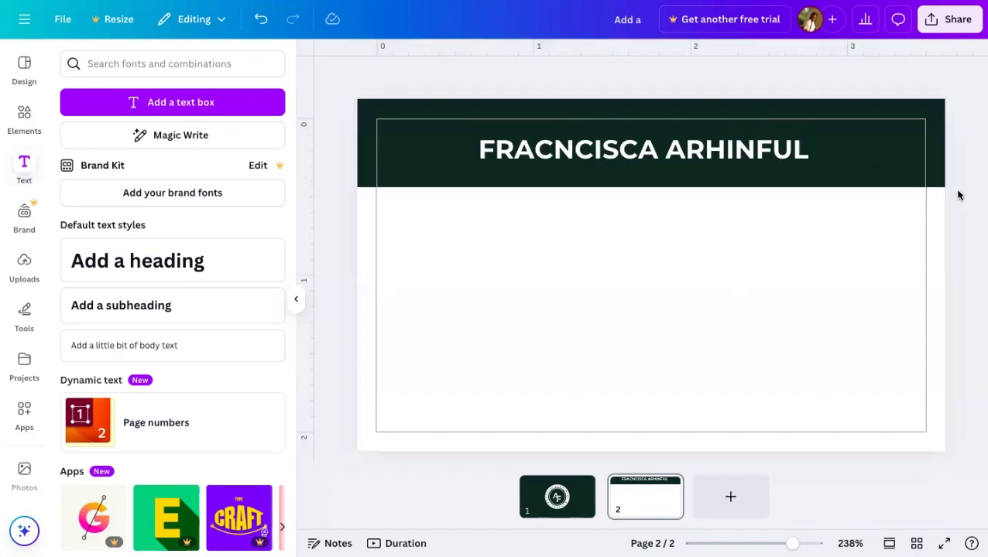
{"action": "left_click", "coordinate": [725, 186]}
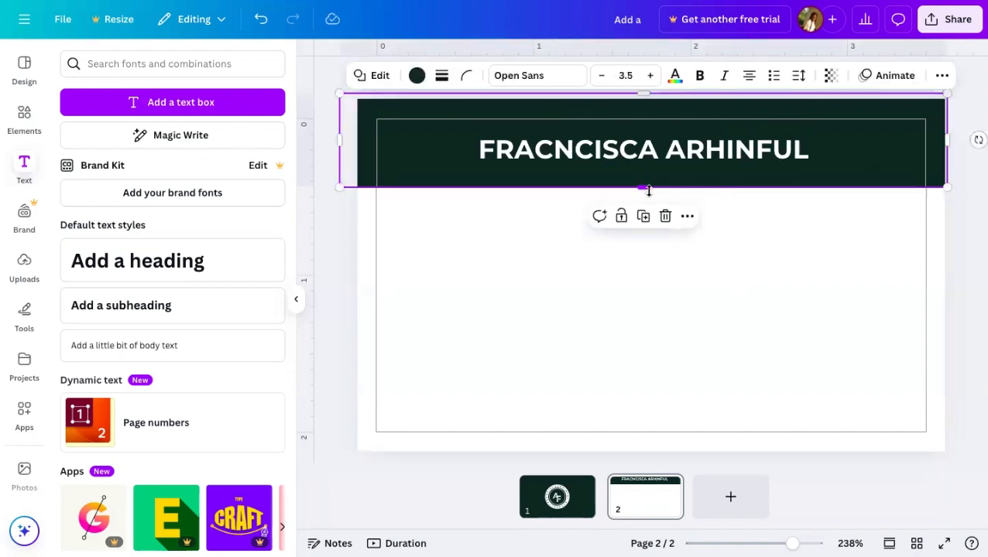
{"action": "left_click_drag", "start_coordinate": [644, 188], "coordinate": [651, 196]}
{"action": "left_click", "coordinate": [629, 165]}
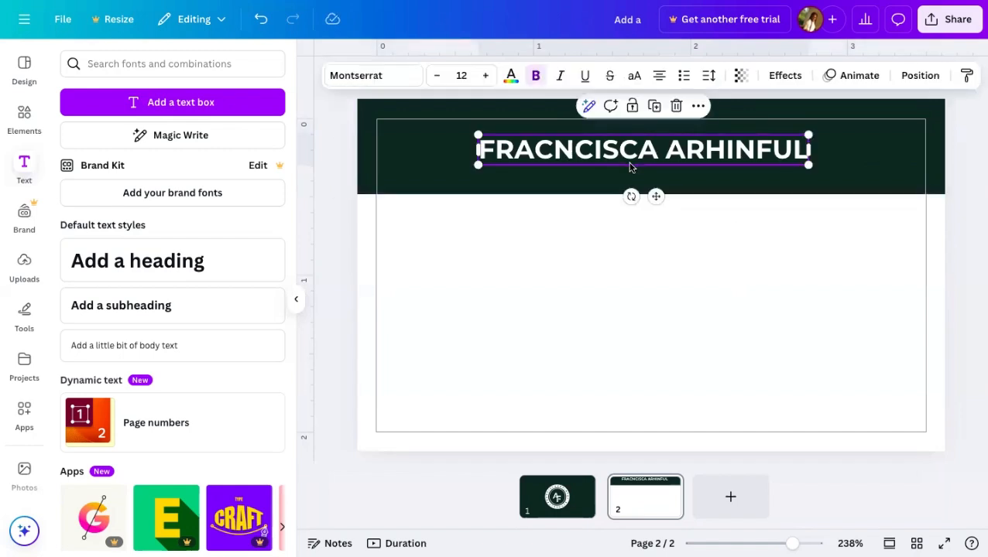
- Duplicate the name text and change the copy to read 'founder & director'
{"action": "left_click", "coordinate": [654, 106]}
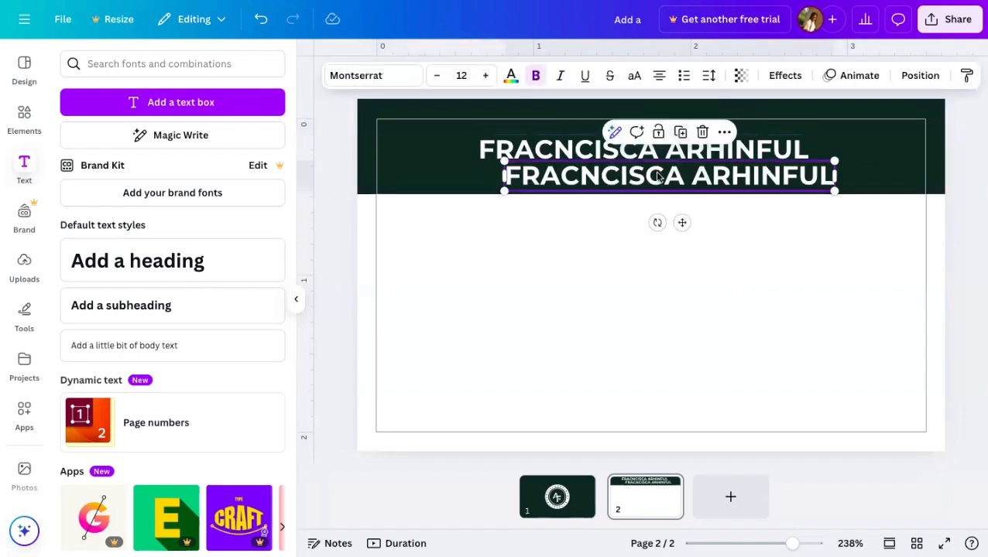
{"action": "double_click", "coordinate": [654, 179]}
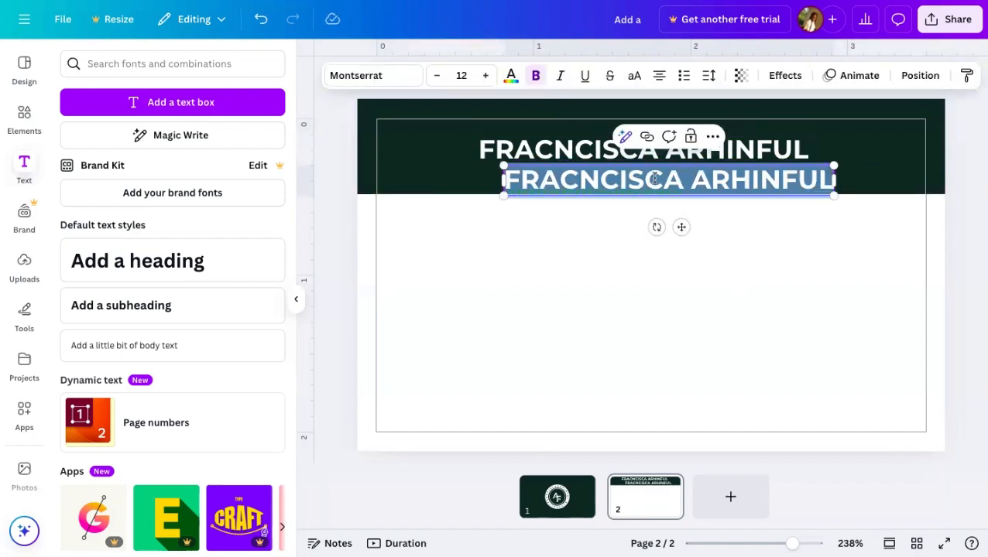
{"action": "key", "text": "BackSpace"}
{"action": "type", "text": "founder"}
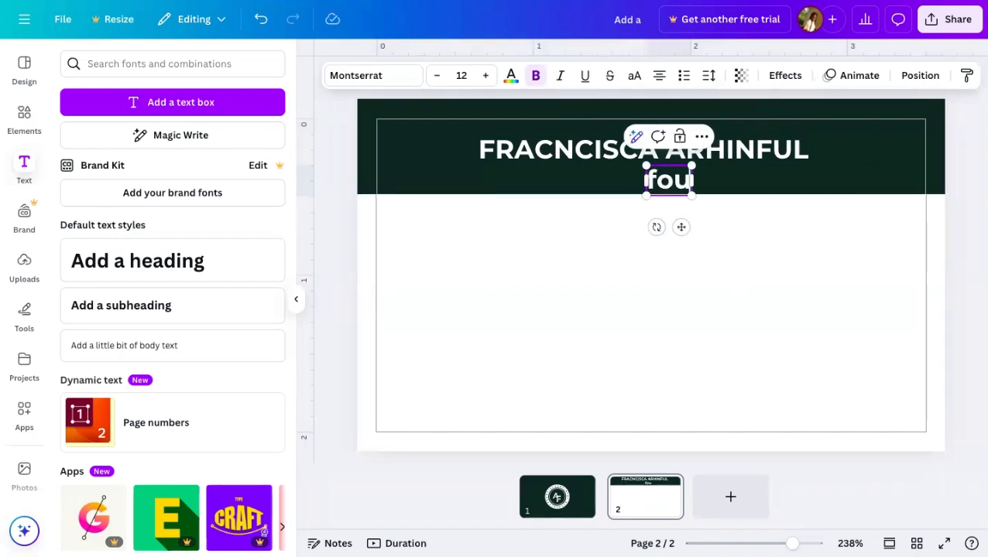
{"action": "key", "text": "BackSpace"}
{"action": "key", "text": "BackSpace"}
{"action": "key", "text": "BackSpace"}
{"action": "key", "text": "BackSpace"}
{"action": "key", "text": "BackSpace"}
{"action": "key", "text": "BackSpace"}
{"action": "key", "text": "BackSpace"}
{"action": "type", "text": "foun"}
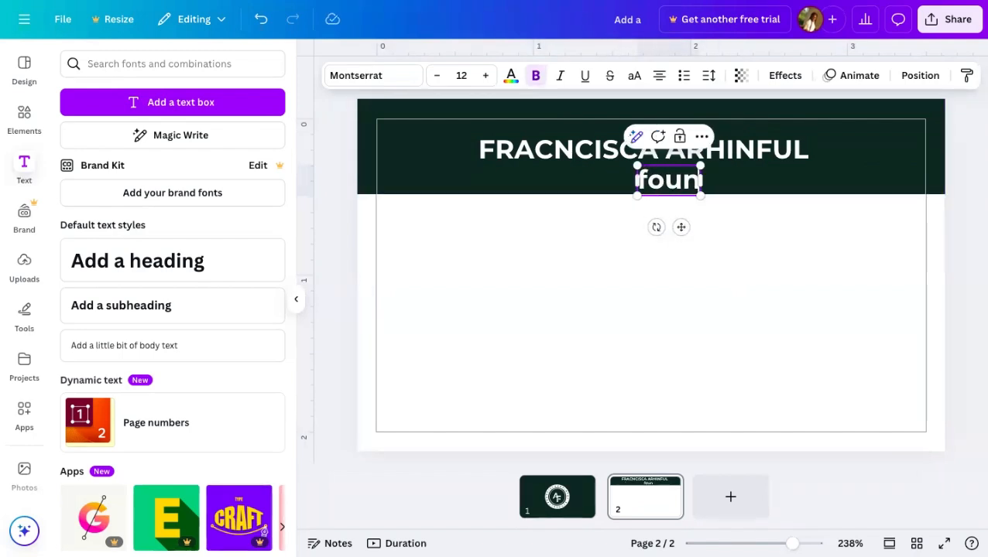
{"action": "type", "text": "der &"}
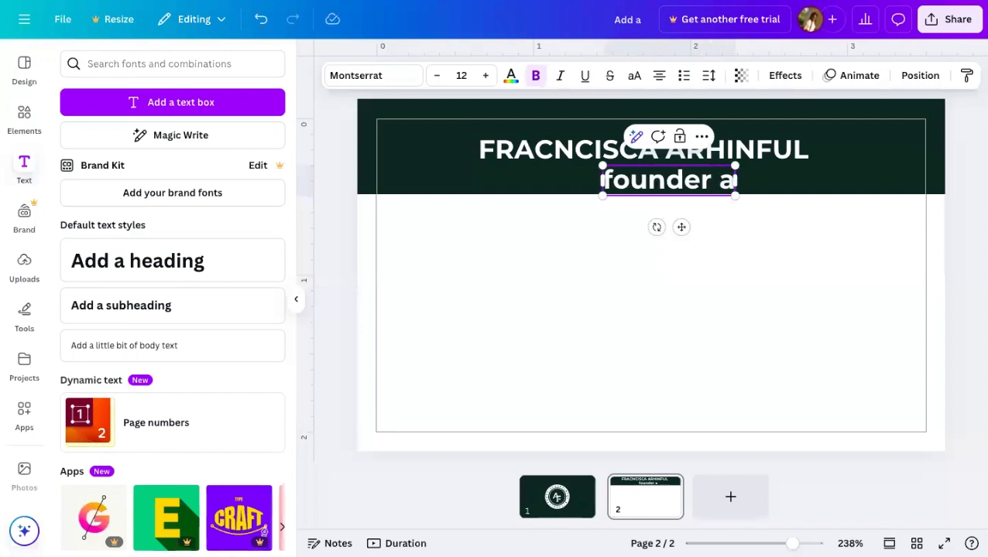
{"action": "key", "text": "BackSpace"}
{"action": "key", "text": "BackSpace"}
{"action": "type", "text": "& "}
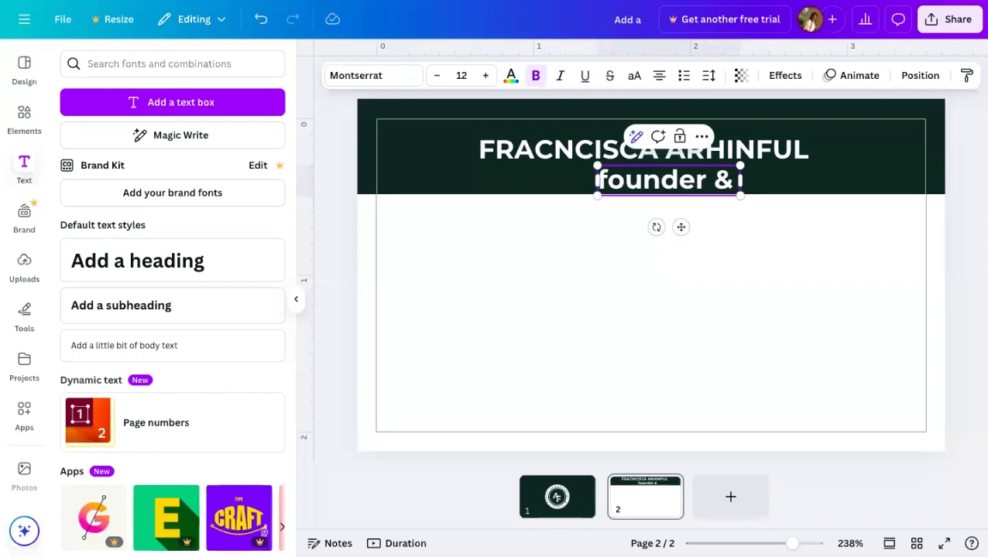
{"action": "type", "text": "i"}
{"action": "key", "text": "BackSpace"}
{"action": "type", "text": "directo"}
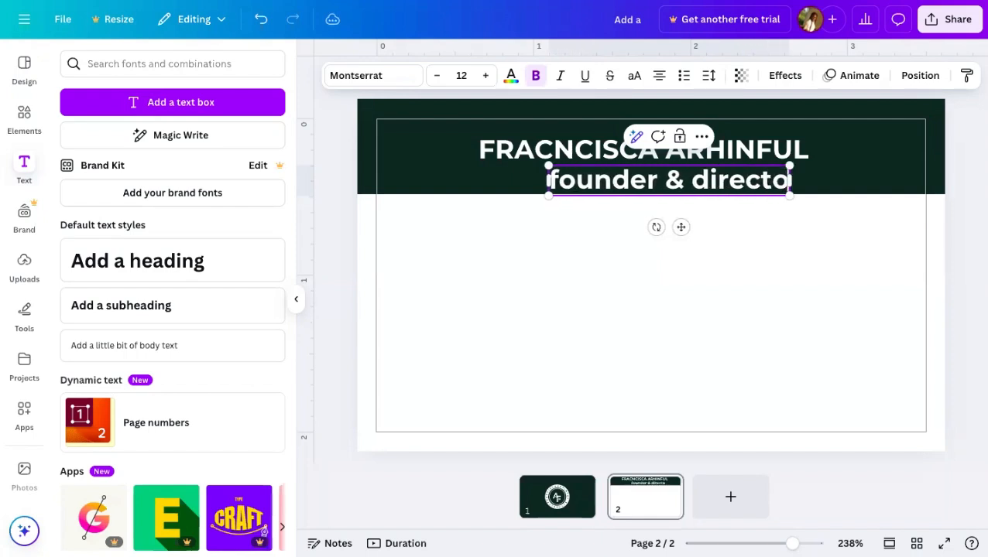
{"action": "type", "text": "r"}
{"action": "left_click", "coordinate": [667, 250]}
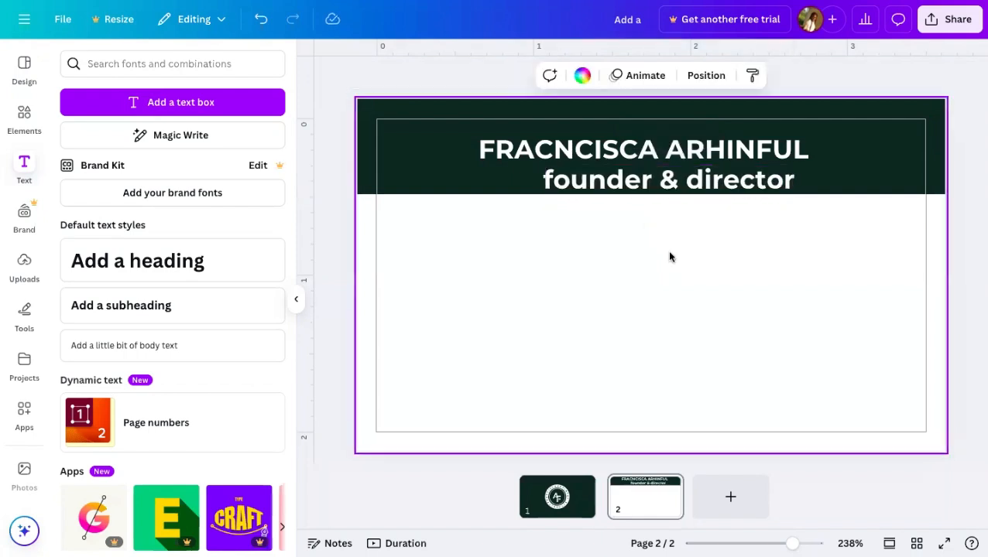
{"action": "left_click", "coordinate": [633, 182]}
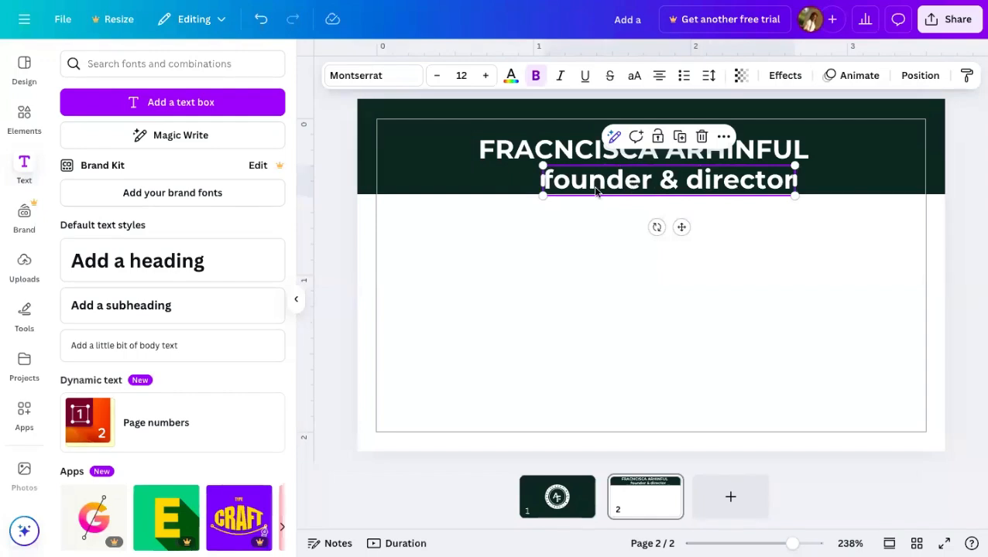
- Make the subtitle uppercase at font size 8 and centre it under the name
{"action": "left_click", "coordinate": [634, 75]}
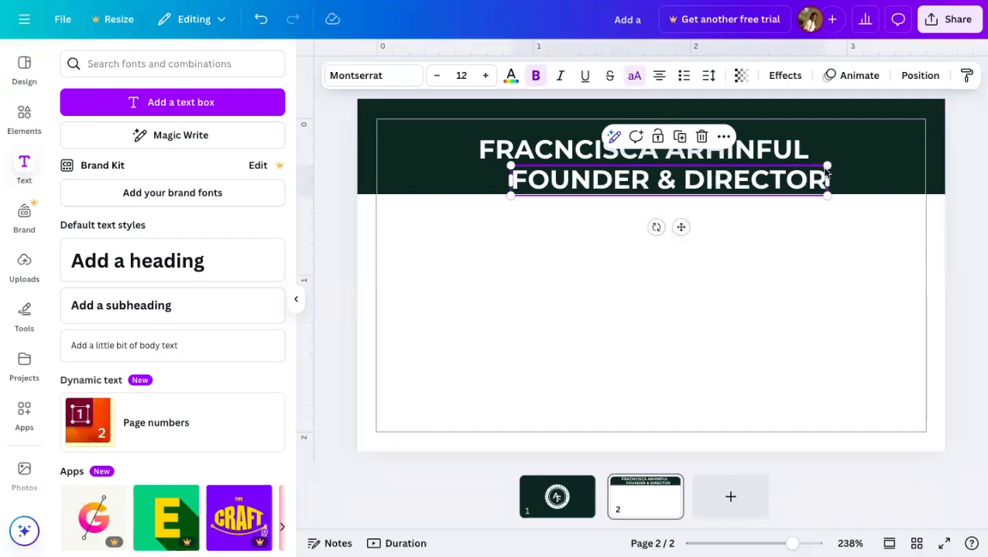
{"action": "left_click", "coordinate": [464, 77]}
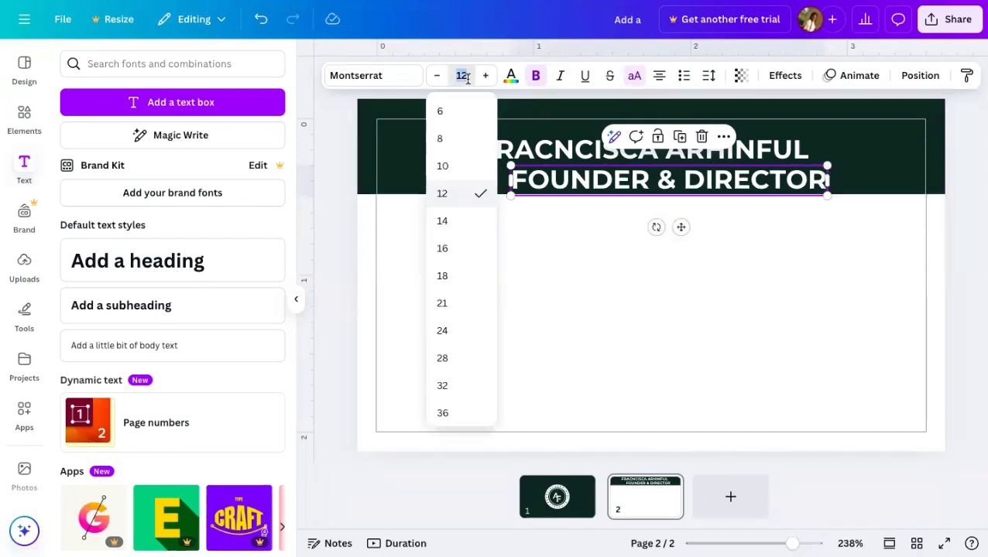
{"action": "left_click", "coordinate": [444, 166]}
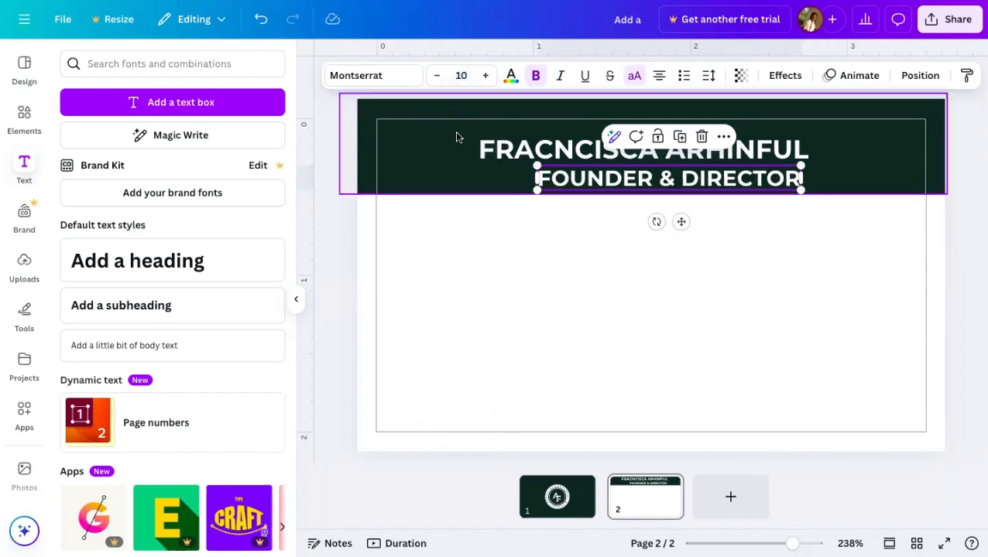
{"action": "left_click", "coordinate": [462, 76]}
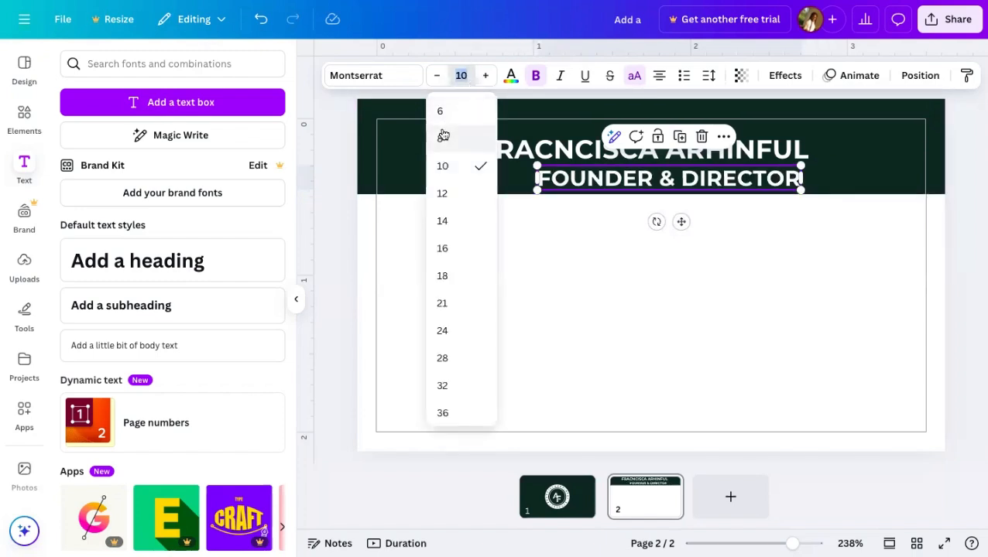
{"action": "left_click", "coordinate": [441, 138]}
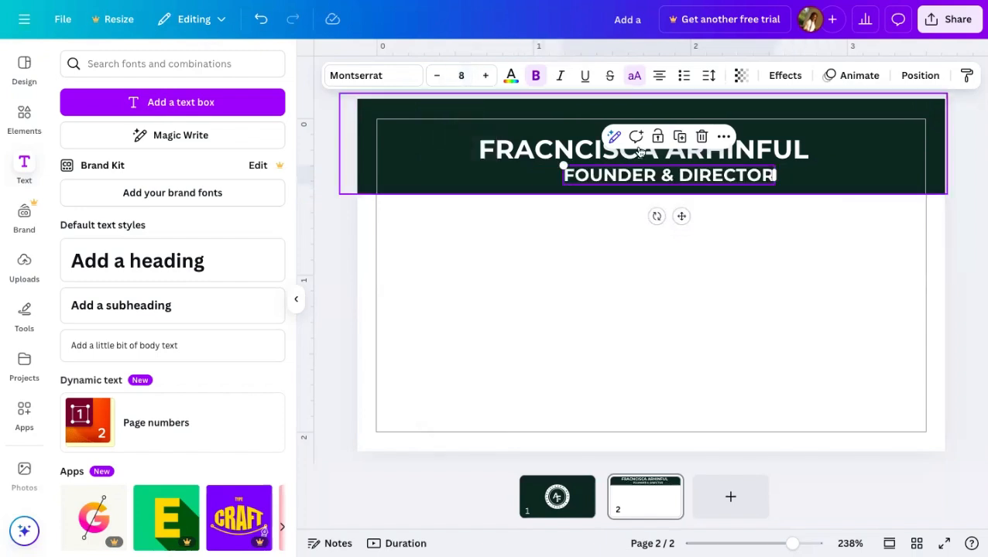
{"action": "left_click", "coordinate": [686, 340]}
{"action": "left_click", "coordinate": [699, 184]}
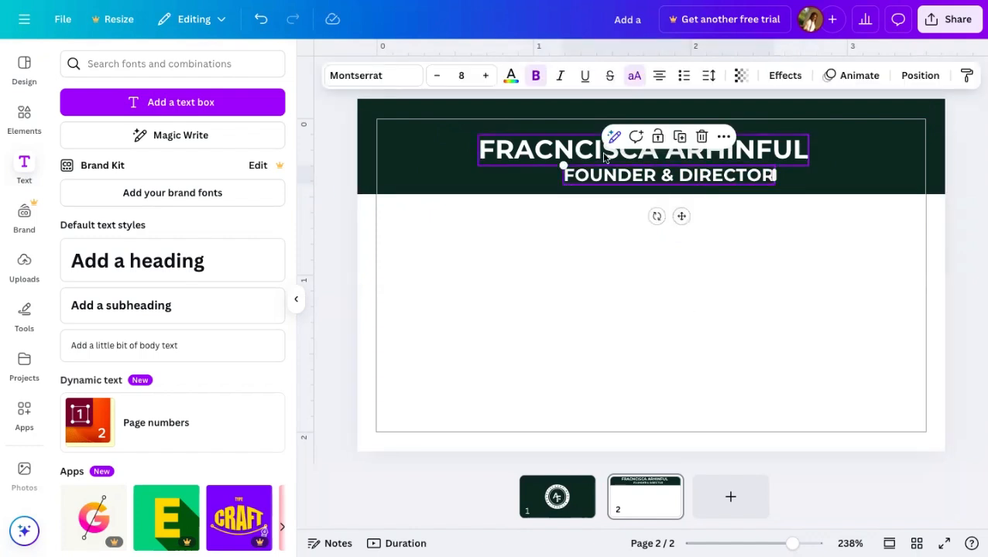
{"action": "left_click_drag", "start_coordinate": [680, 216], "coordinate": [658, 213]}
{"action": "left_click", "coordinate": [532, 153]}
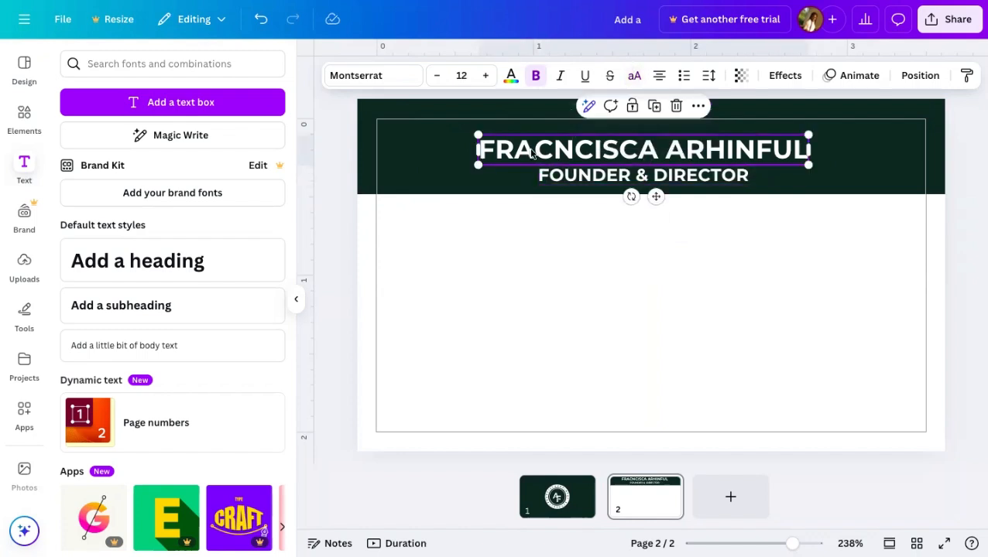
- Change the name heading's font to Helios
{"action": "left_click", "coordinate": [387, 82]}
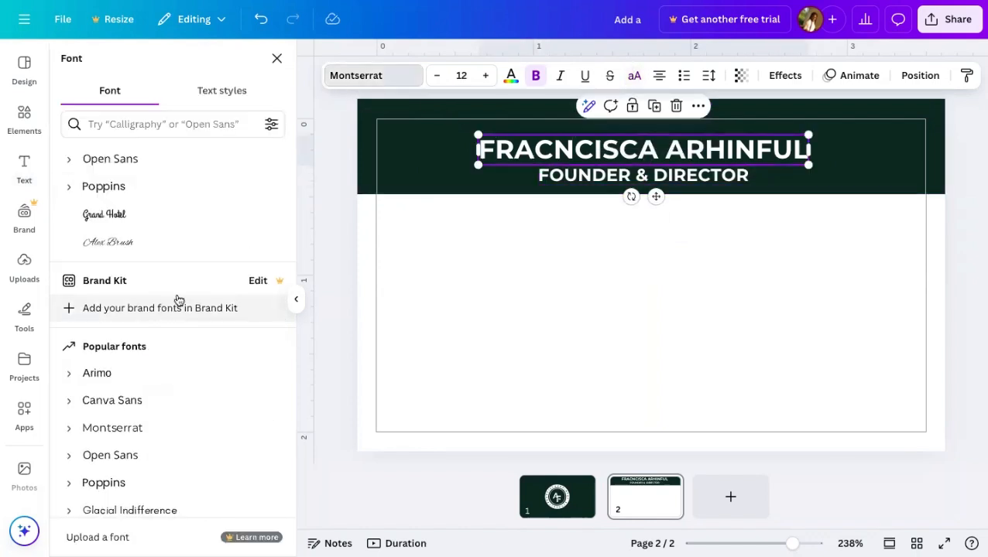
{"action": "scroll", "coordinate": [162, 370], "scroll_direction": "down", "scroll_amount": 3}
{"action": "scroll", "coordinate": [163, 370], "scroll_direction": "down", "scroll_amount": 2}
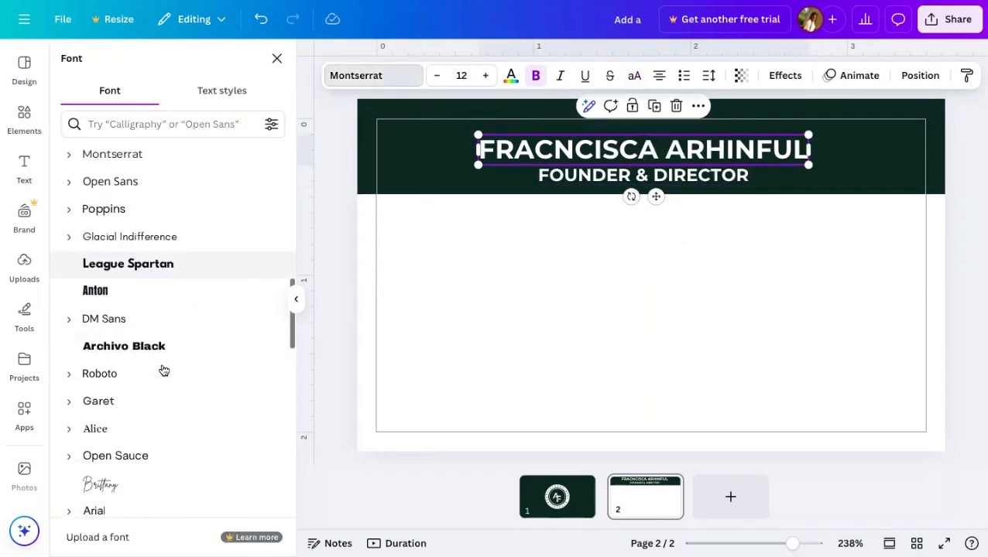
{"action": "scroll", "coordinate": [164, 370], "scroll_direction": "up", "scroll_amount": 5}
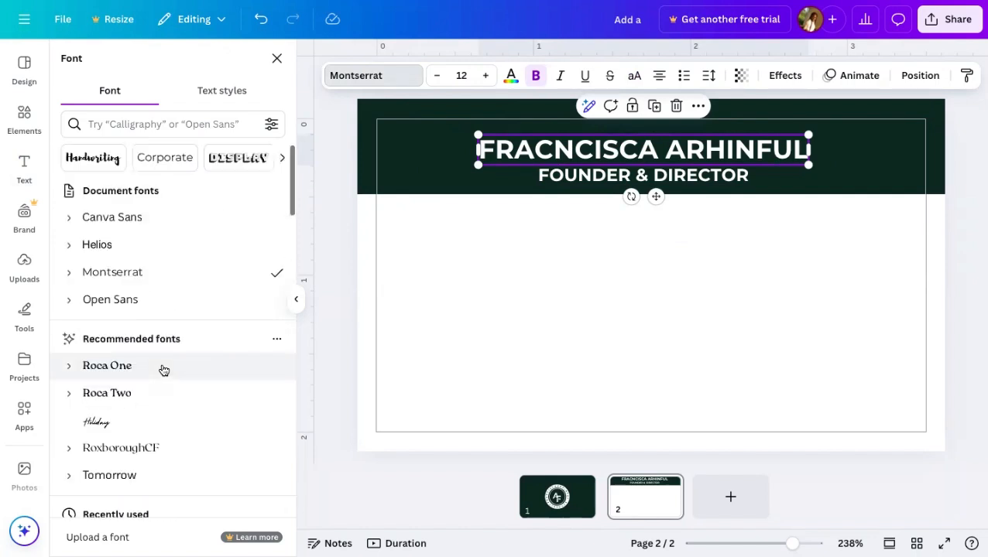
{"action": "left_click", "coordinate": [189, 245]}
{"action": "left_click", "coordinate": [640, 280]}
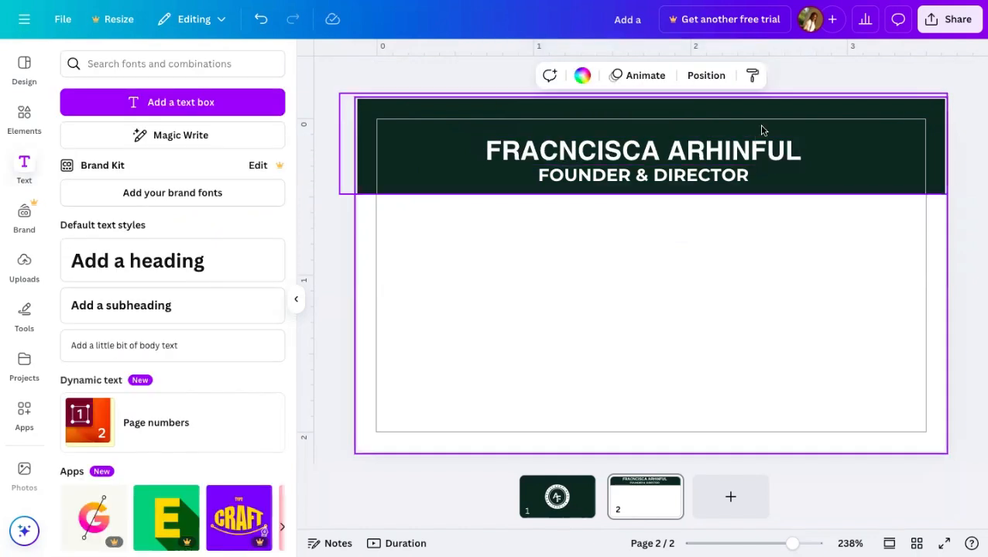
- Nudge the FOUNDER & DIRECTOR subtitle left and right until it is centred under the name
{"action": "left_click", "coordinate": [712, 183]}
{"action": "left_click", "coordinate": [781, 227]}
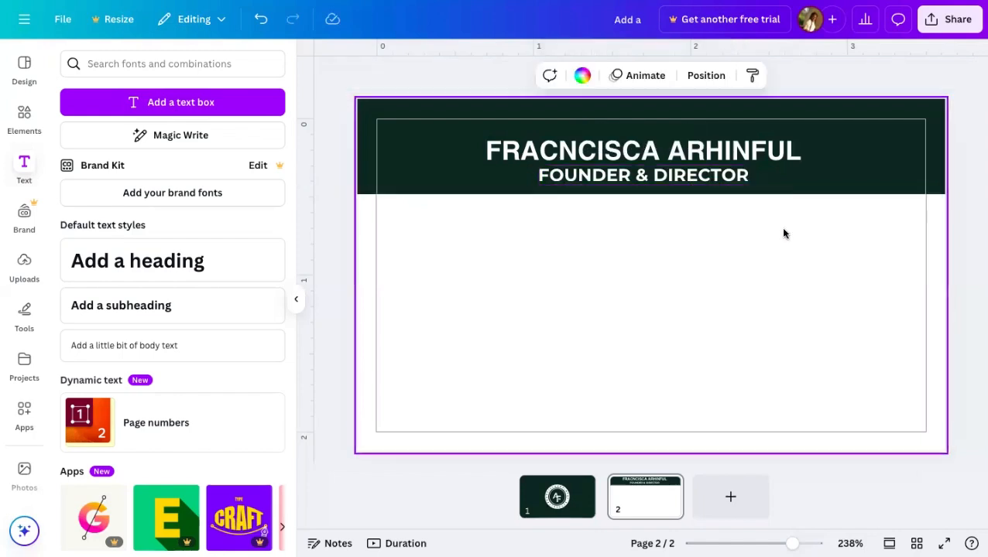
{"action": "left_click", "coordinate": [718, 176]}
{"action": "left_click_drag", "start_coordinate": [719, 176], "coordinate": [706, 171]}
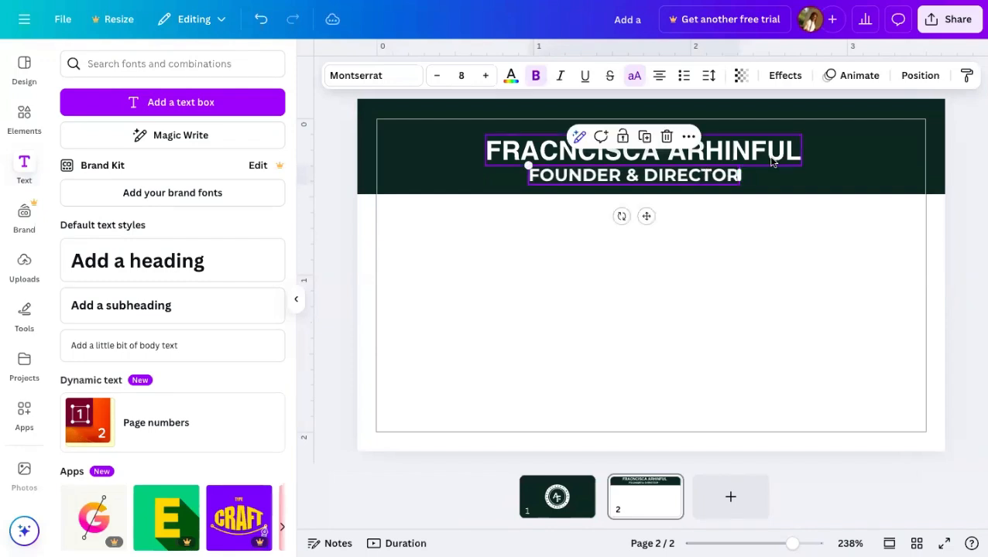
{"action": "left_click", "coordinate": [772, 161]}
{"action": "left_click_drag", "start_coordinate": [772, 158], "coordinate": [772, 155]}
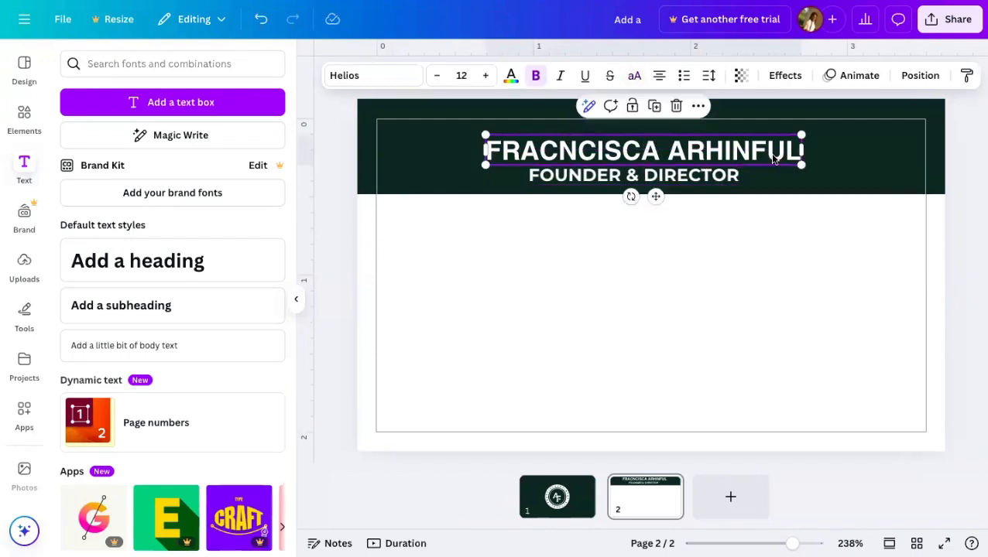
{"action": "left_click", "coordinate": [767, 254]}
{"action": "left_click", "coordinate": [692, 184]}
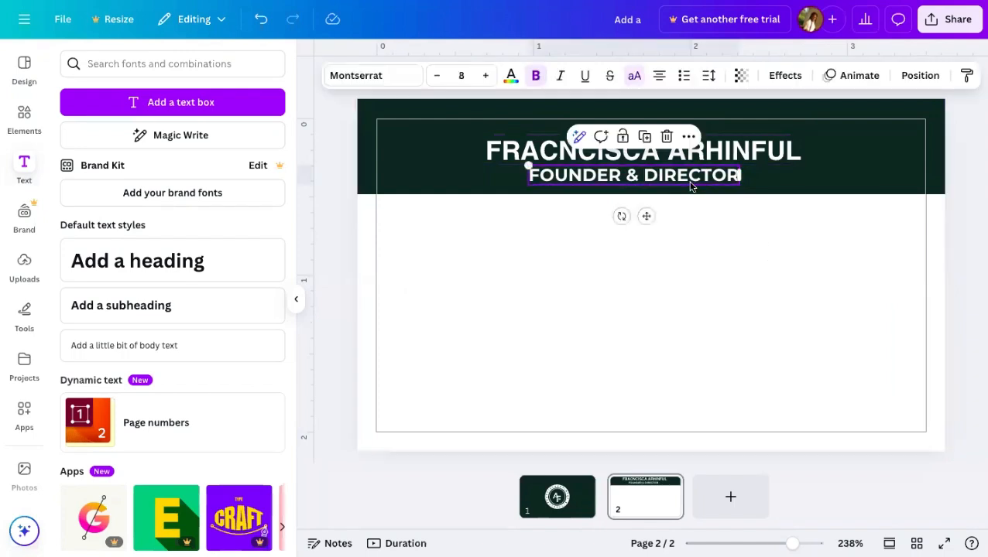
{"action": "left_click_drag", "start_coordinate": [691, 185], "coordinate": [694, 181]}
{"action": "left_click", "coordinate": [703, 272]}
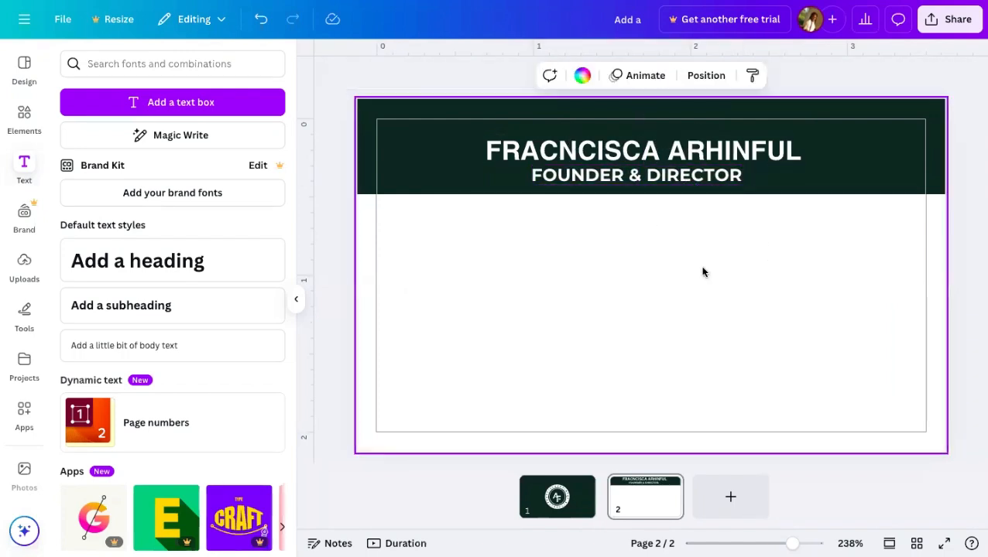
{"action": "left_click", "coordinate": [536, 173]}
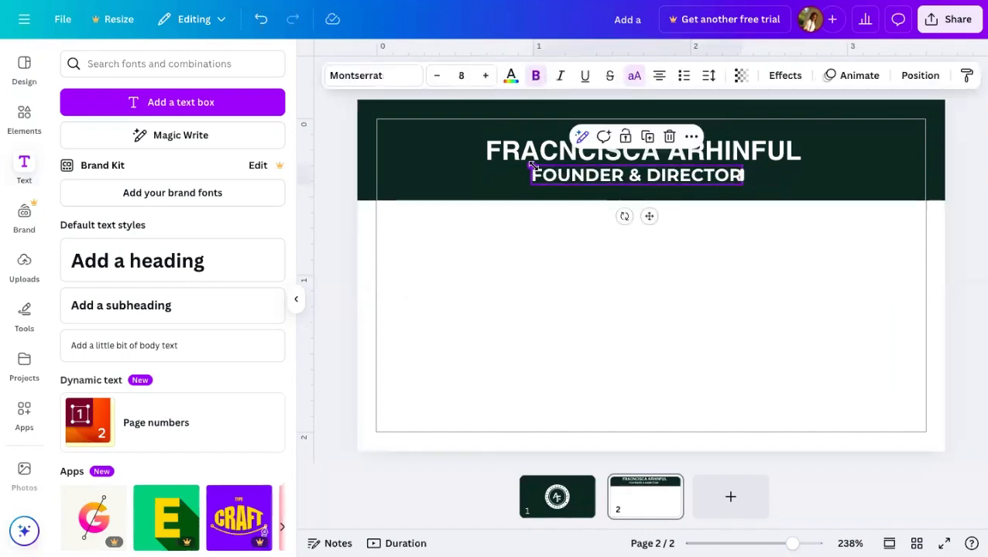
{"action": "left_click_drag", "start_coordinate": [532, 165], "coordinate": [540, 165]}
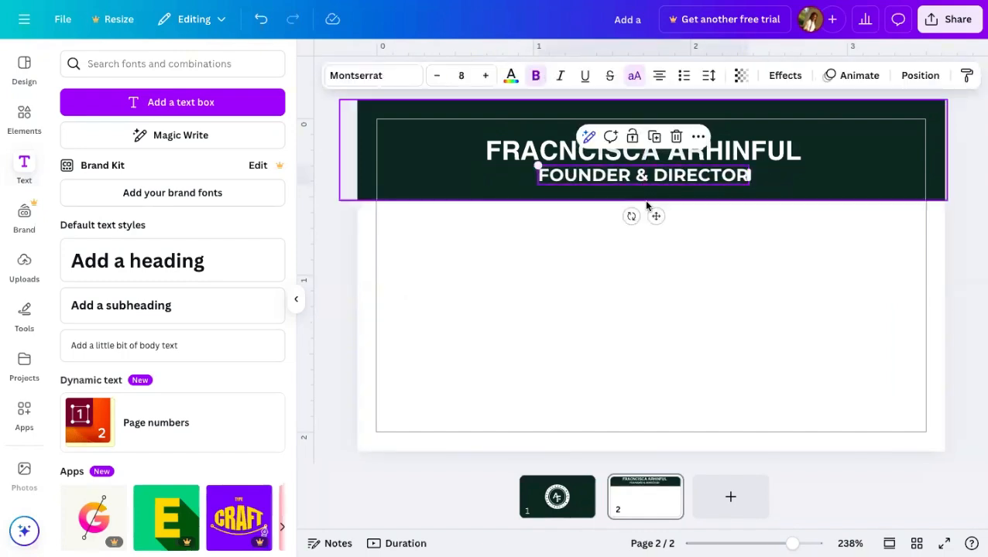
{"action": "left_click_drag", "start_coordinate": [656, 216], "coordinate": [651, 214]}
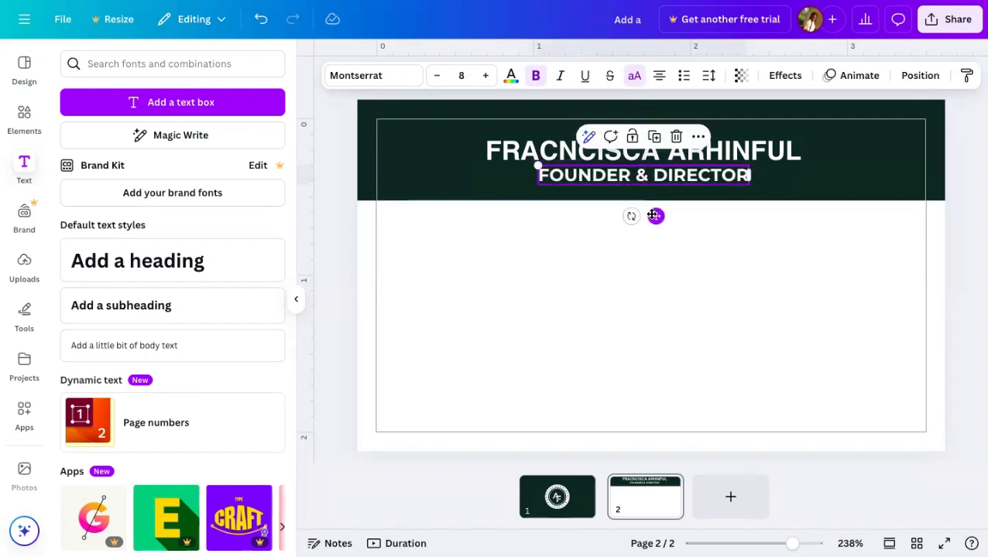
- Deselect the subtitle and insert a line element with the L shortcut
{"action": "left_click", "coordinate": [674, 266]}
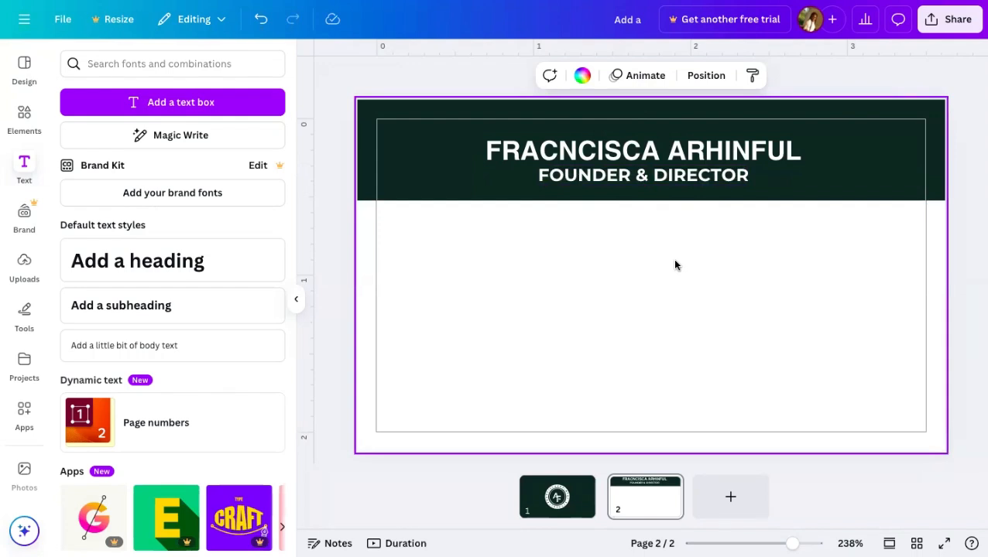
{"action": "key", "text": "l"}
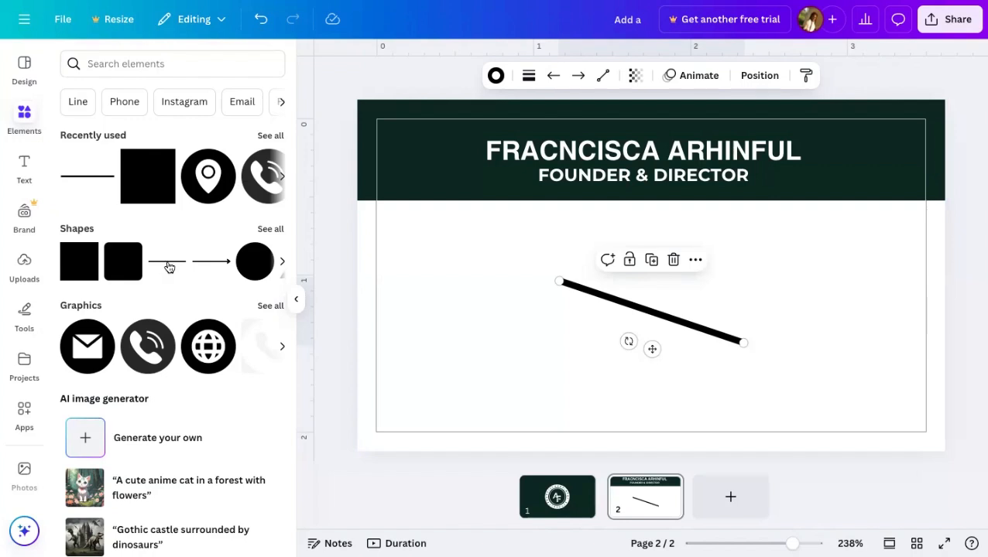
- Rotate the new line to vertical and move it left of centre as a divider
{"action": "left_click", "coordinate": [283, 260]}
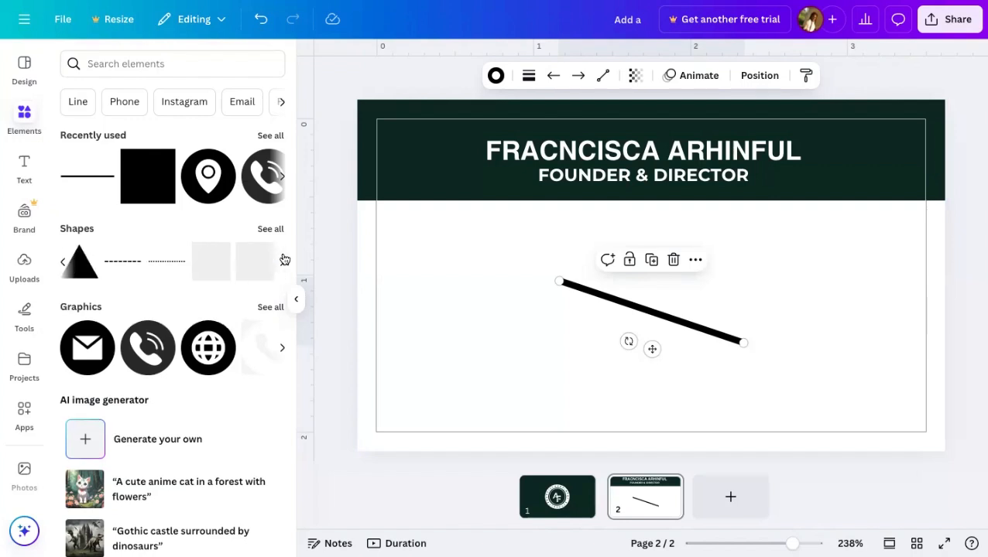
{"action": "left_click", "coordinate": [283, 260]}
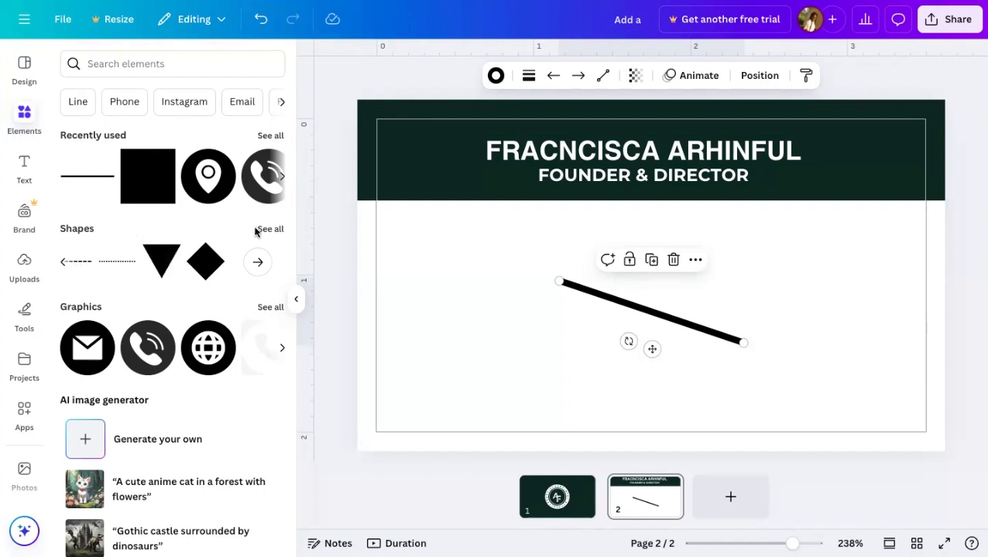
{"action": "left_click", "coordinate": [63, 264]}
{"action": "left_click", "coordinate": [64, 264]}
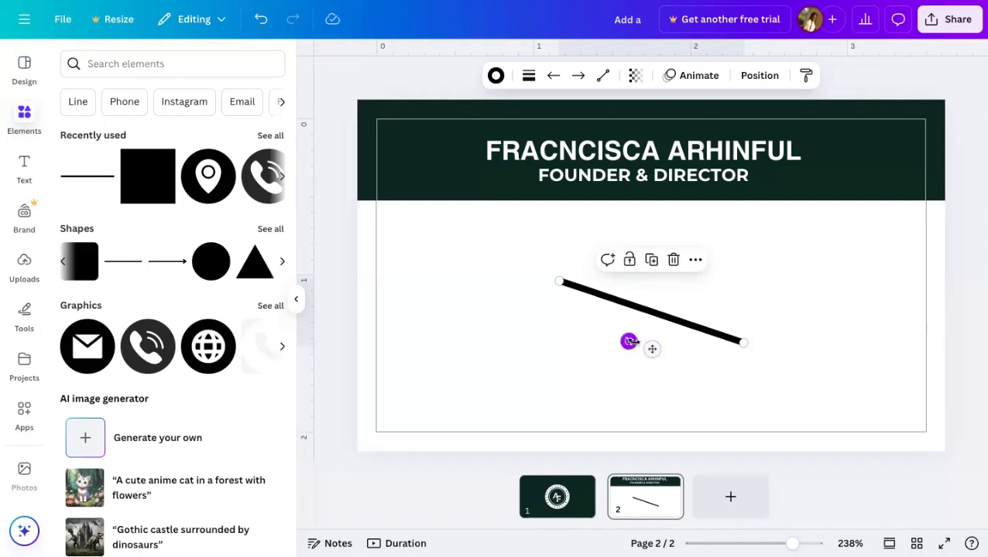
{"action": "left_click_drag", "start_coordinate": [629, 342], "coordinate": [629, 313]}
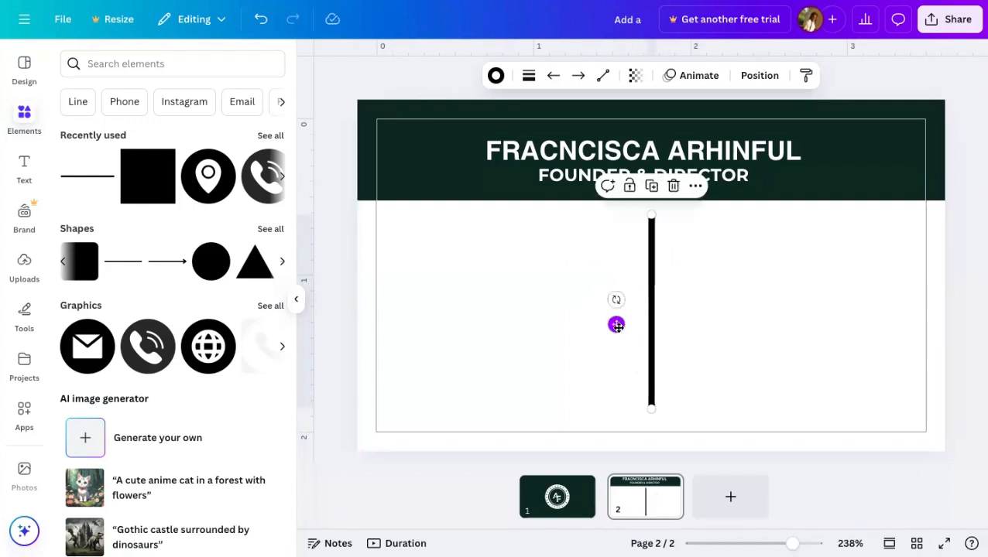
{"action": "left_click_drag", "start_coordinate": [617, 325], "coordinate": [538, 333]}
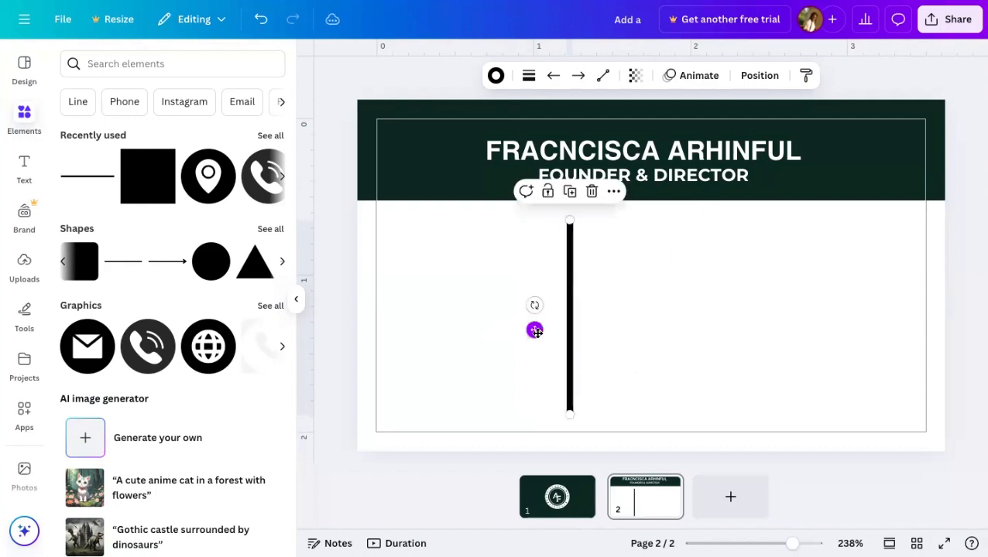
{"action": "left_click", "coordinate": [630, 290]}
{"action": "left_click", "coordinate": [577, 287]}
{"action": "left_click", "coordinate": [657, 354]}
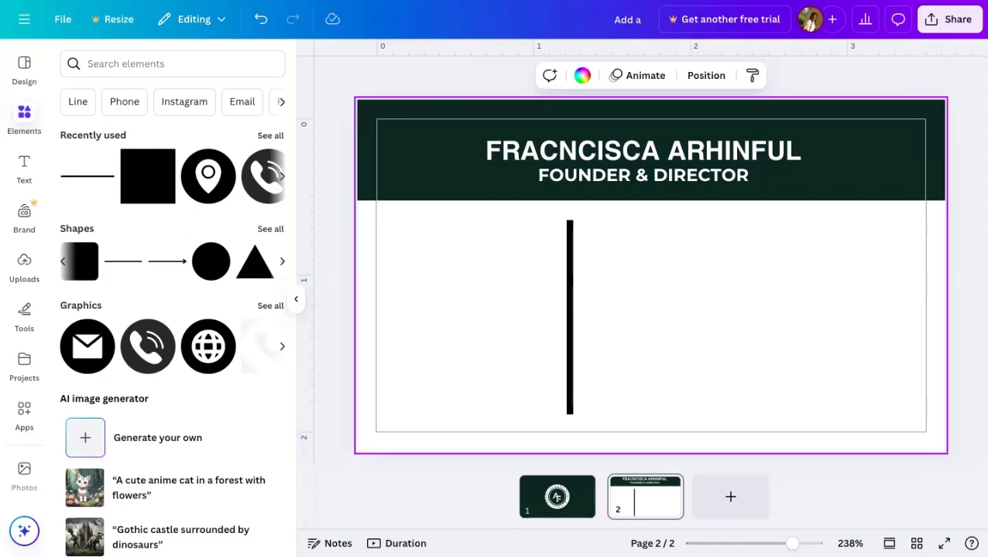
{"action": "key", "text": "super+t"}
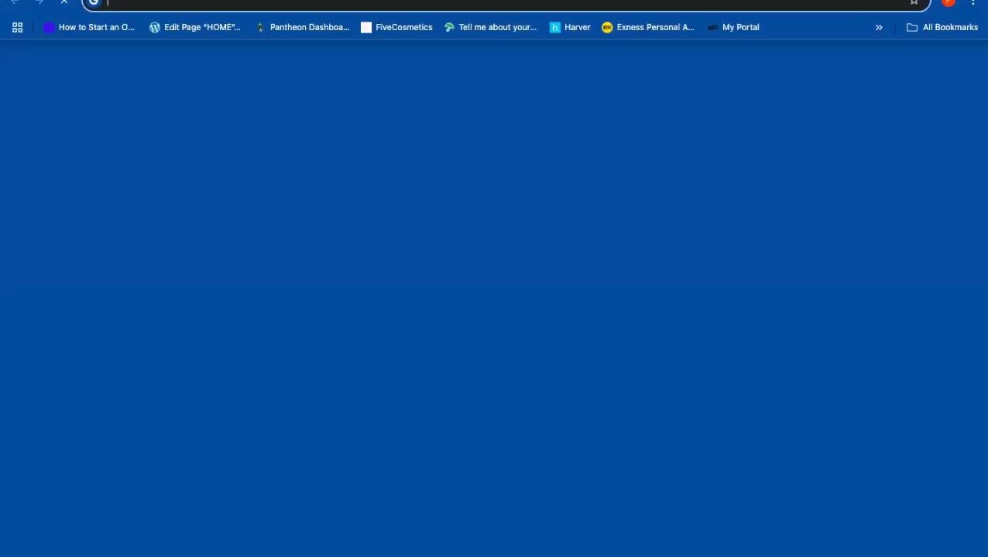
{"action": "type", "text": "link"}
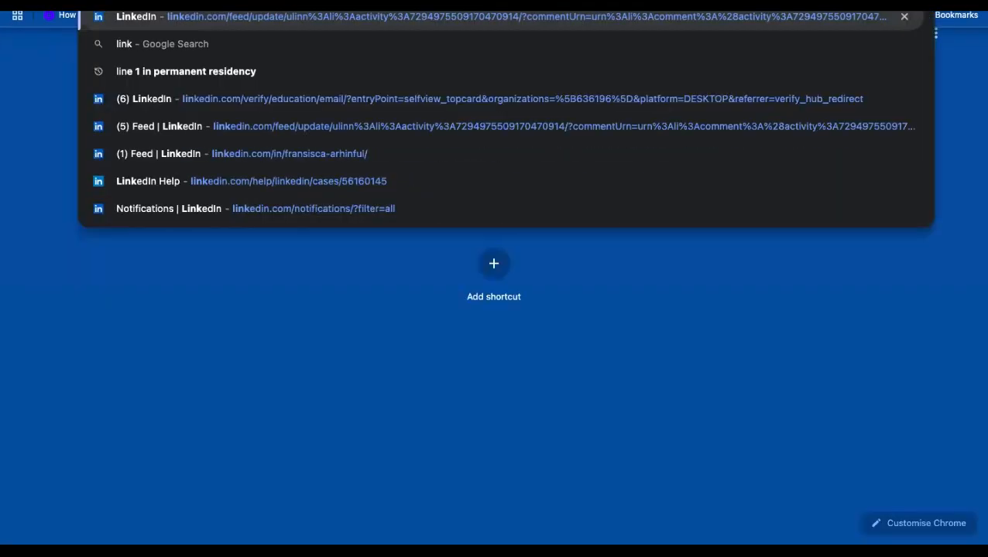
{"action": "key", "text": "Return"}
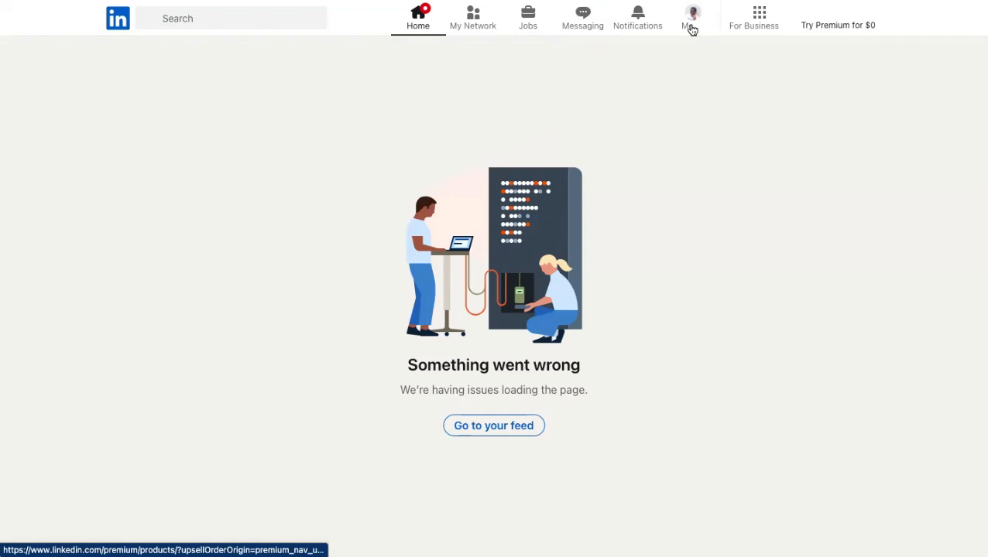
{"action": "left_click", "coordinate": [691, 28]}
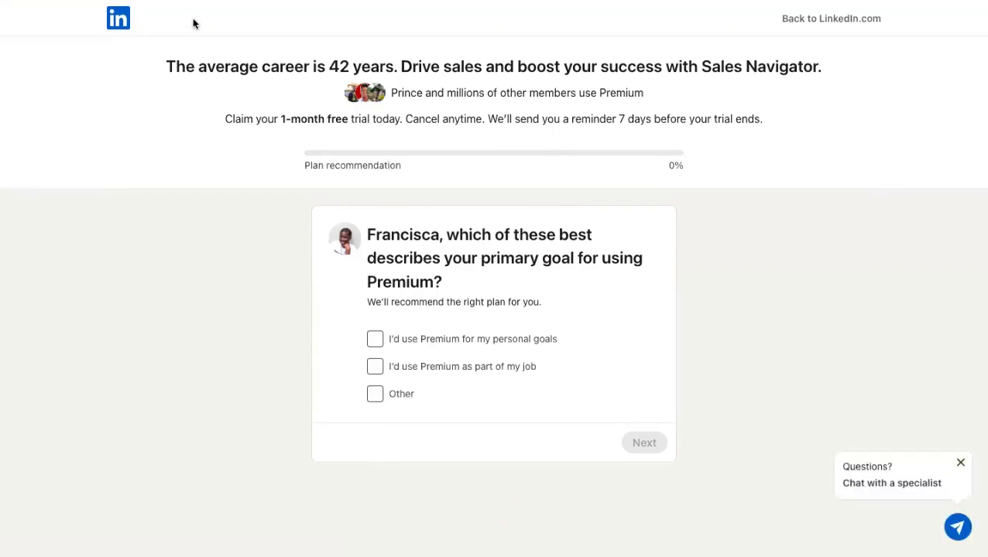
{"action": "left_click", "coordinate": [829, 20]}
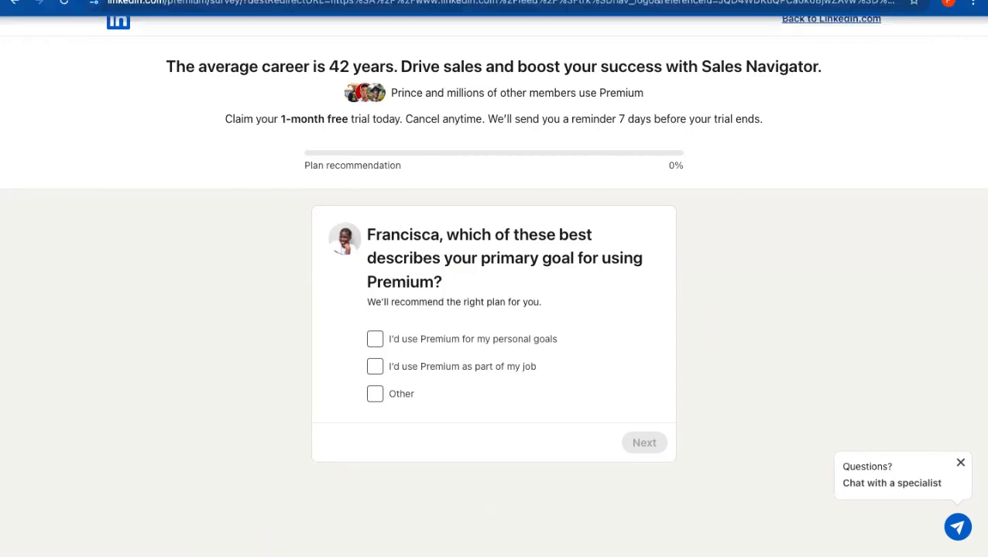
{"action": "key", "text": "ctrl+Tab"}
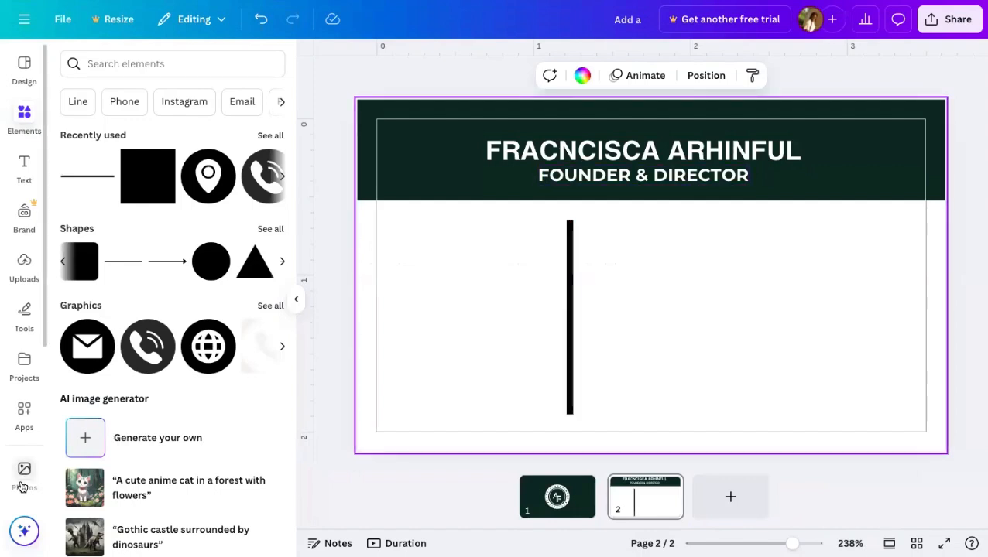
- Open the QR code app from the Your apps tab of the Apps panel
{"action": "scroll", "coordinate": [23, 472], "scroll_direction": "down", "scroll_amount": 3}
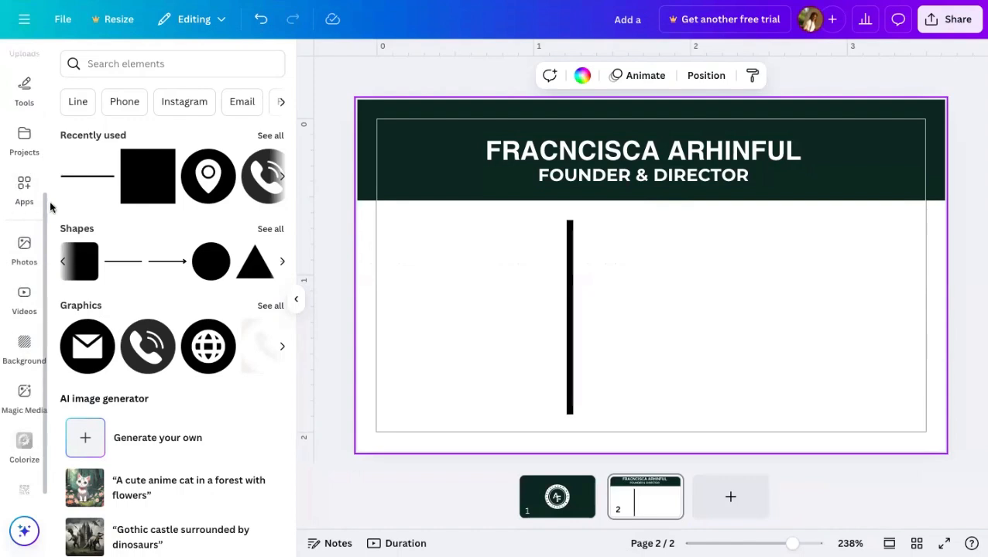
{"action": "scroll", "coordinate": [36, 178], "scroll_direction": "up", "scroll_amount": 3}
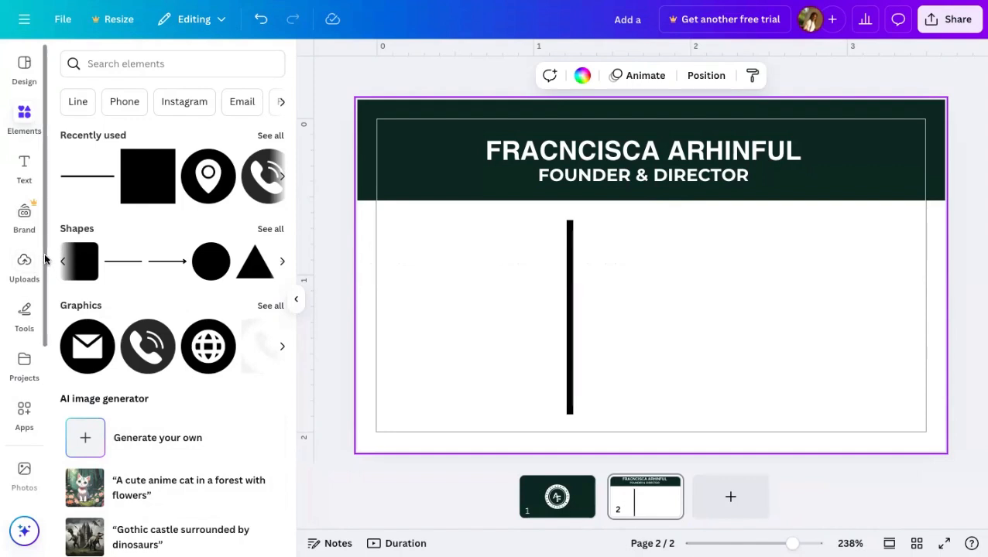
{"action": "left_click_drag", "start_coordinate": [45, 260], "coordinate": [44, 505]}
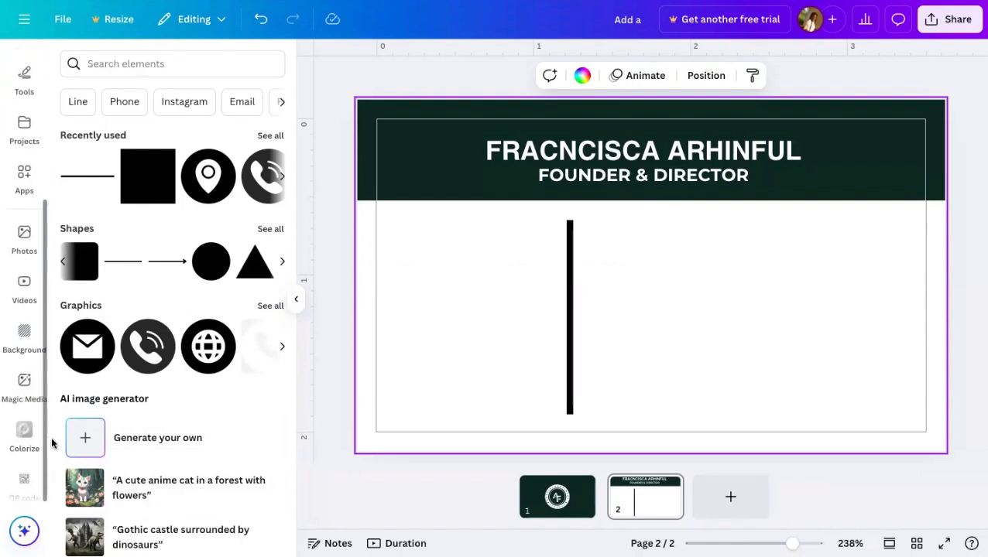
{"action": "left_click", "coordinate": [27, 187]}
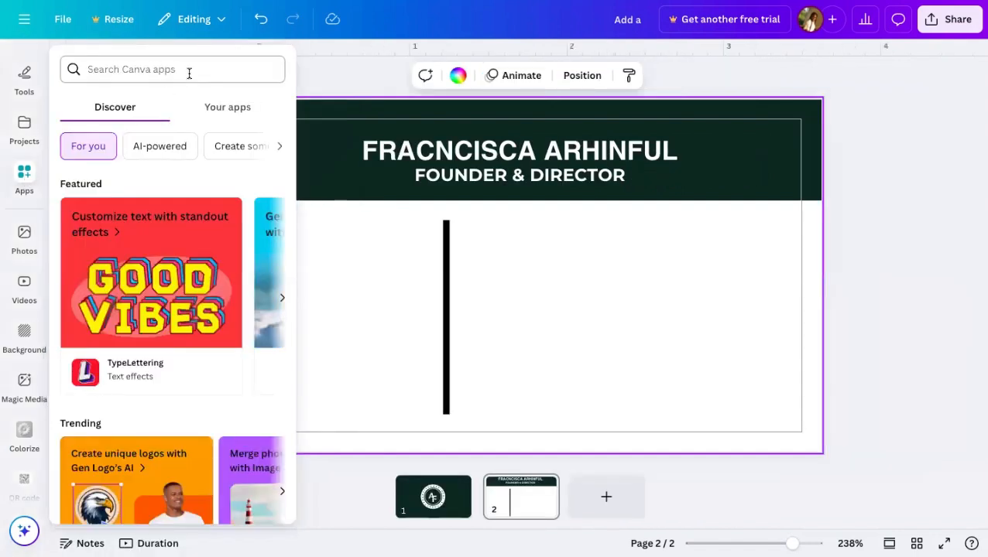
{"action": "left_click", "coordinate": [216, 110]}
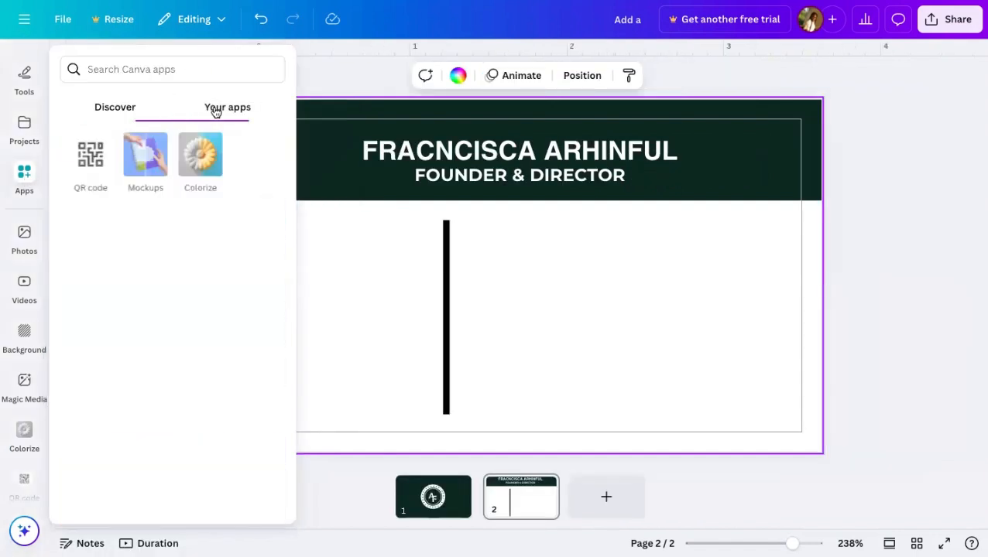
{"action": "left_click", "coordinate": [80, 159]}
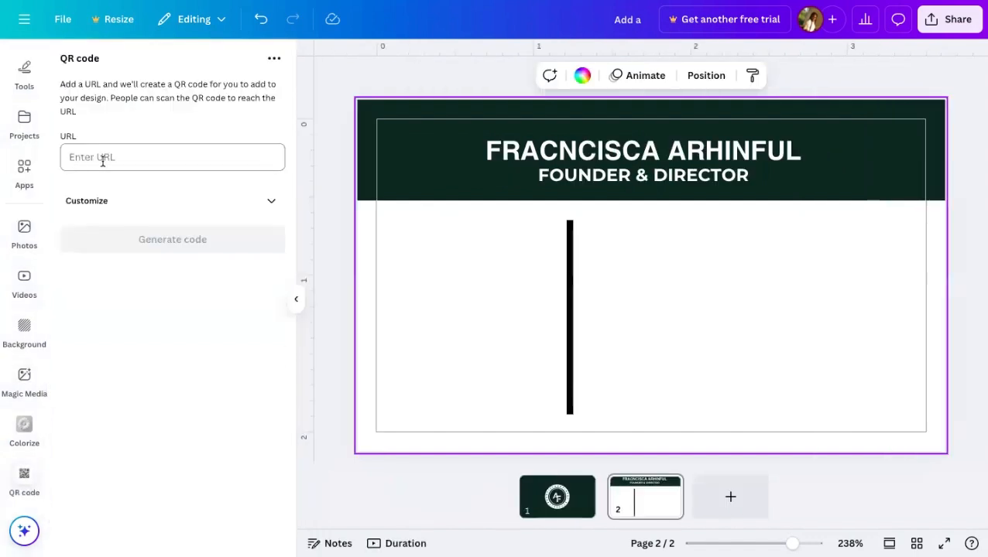
- Paste the LinkedIn profile URL, set a dark green foreground colour, and generate the QR code
{"action": "left_click", "coordinate": [189, 150]}
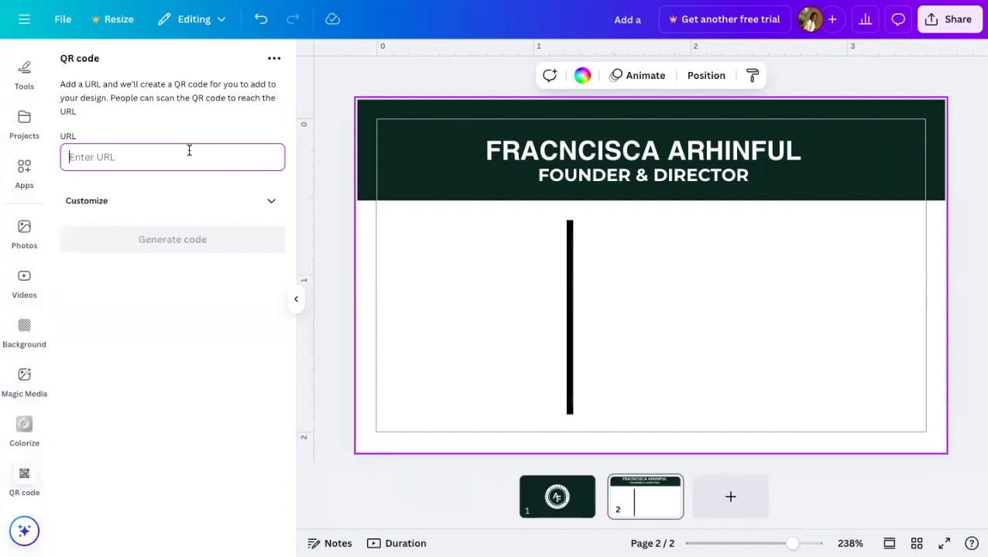
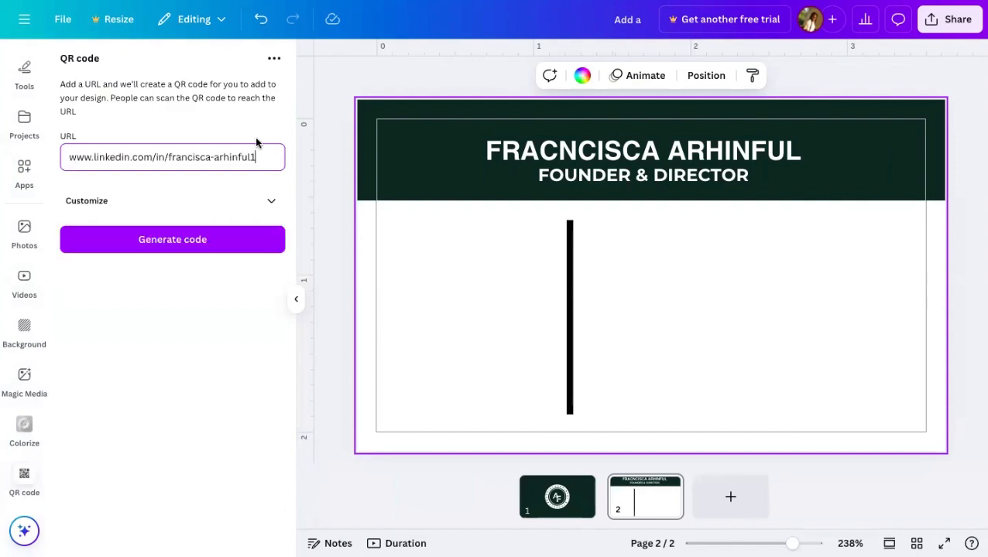
{"action": "left_click", "coordinate": [271, 200]}
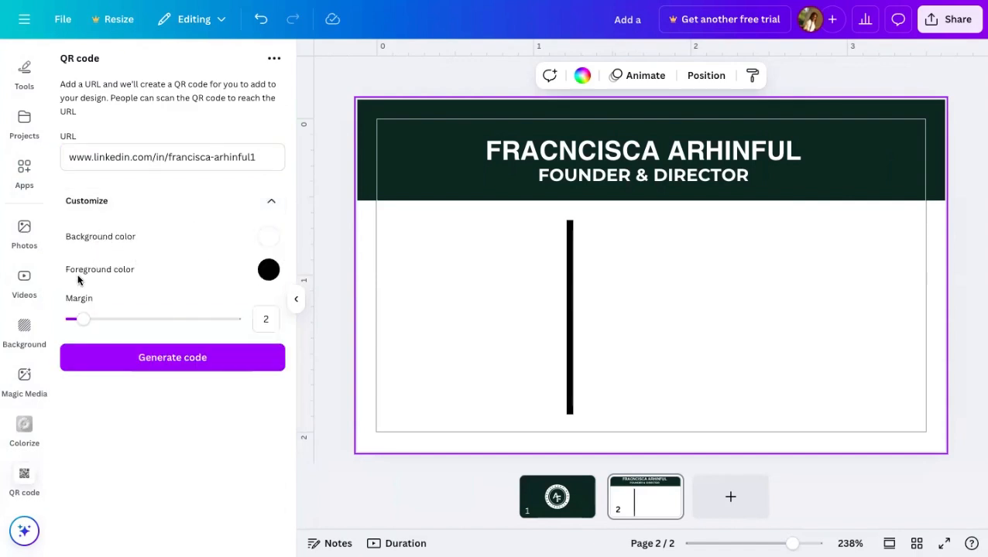
{"action": "left_click", "coordinate": [268, 271]}
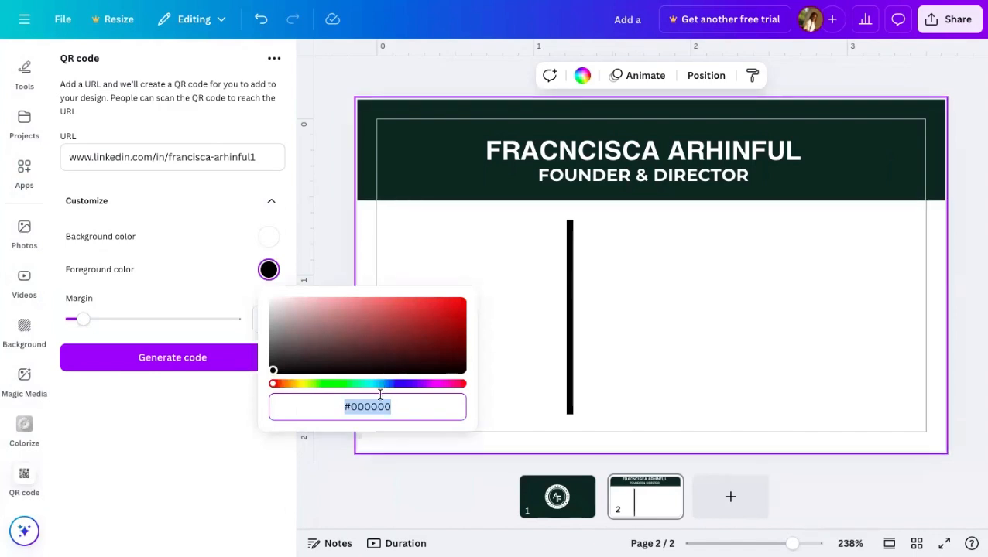
{"action": "left_click", "coordinate": [275, 368]}
{"action": "left_click_drag", "start_coordinate": [312, 387], "coordinate": [337, 386]}
{"action": "left_click", "coordinate": [205, 267]}
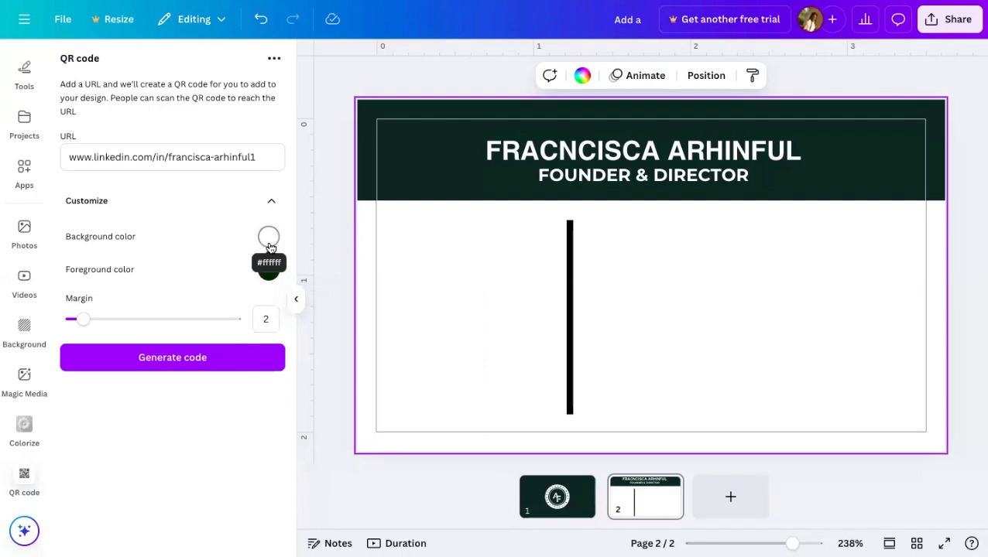
{"action": "left_click", "coordinate": [198, 357]}
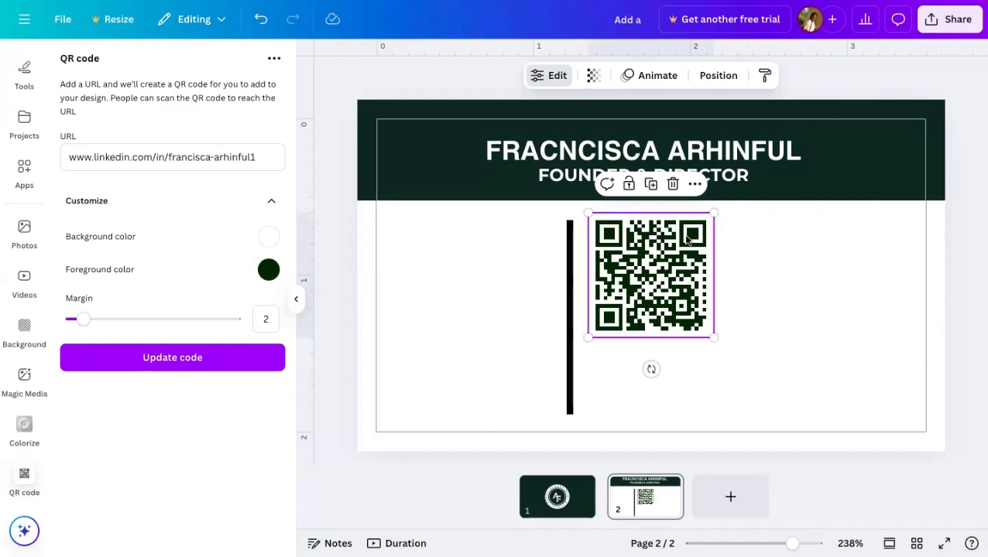
- Move the QR code left of the divider, re-centre the name title, then reselect the QR code
{"action": "left_click_drag", "start_coordinate": [685, 241], "coordinate": [501, 253]}
{"action": "left_click", "coordinate": [687, 277]}
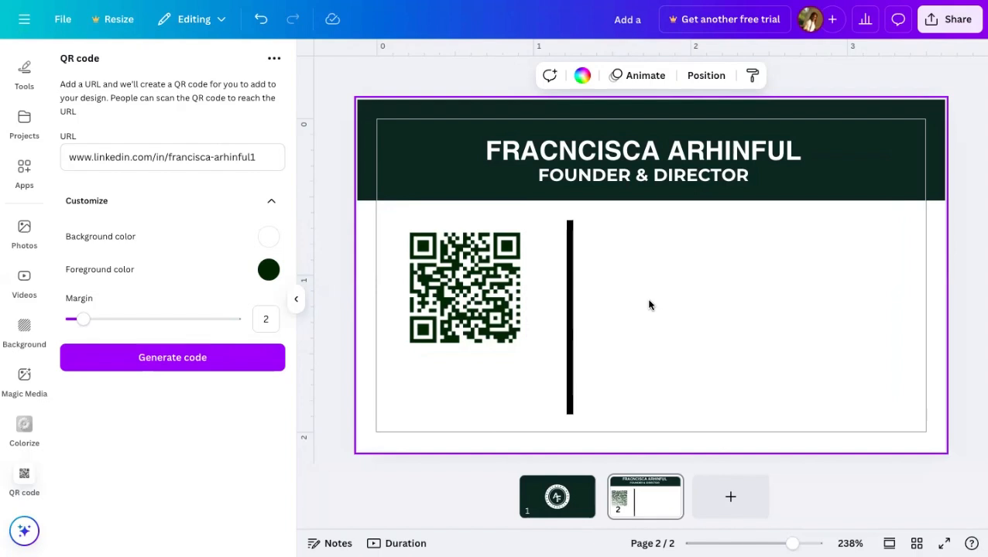
{"action": "left_click", "coordinate": [750, 153]}
{"action": "mouse_move", "coordinate": [750, 152]}
{"action": "left_mouse_down"}
{"action": "mouse_move", "coordinate": [767, 152]}
{"action": "mouse_move", "coordinate": [757, 152]}
{"action": "left_mouse_up"}
{"action": "left_click", "coordinate": [789, 312]}
{"action": "left_click", "coordinate": [463, 283]}
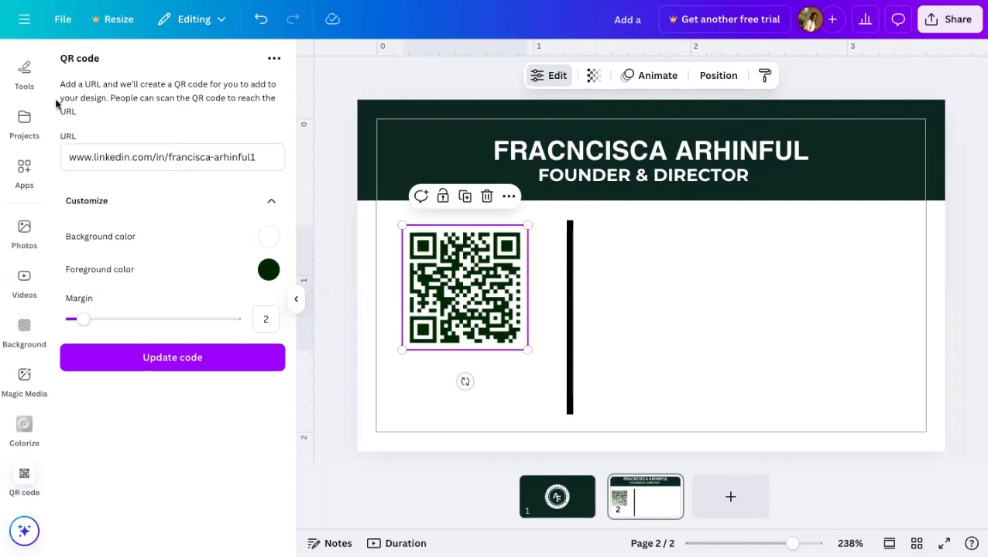
{"action": "scroll", "coordinate": [29, 109], "scroll_direction": "up", "scroll_amount": 3}
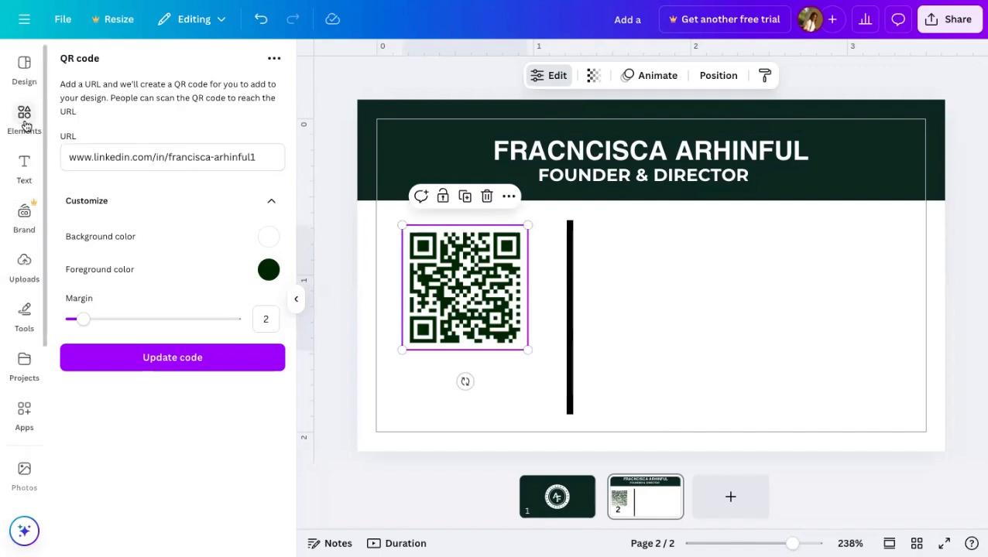
- Add a square with no fill colour and a thick black border of weight 7
{"action": "left_click", "coordinate": [24, 120]}
{"action": "left_click", "coordinate": [134, 176]}
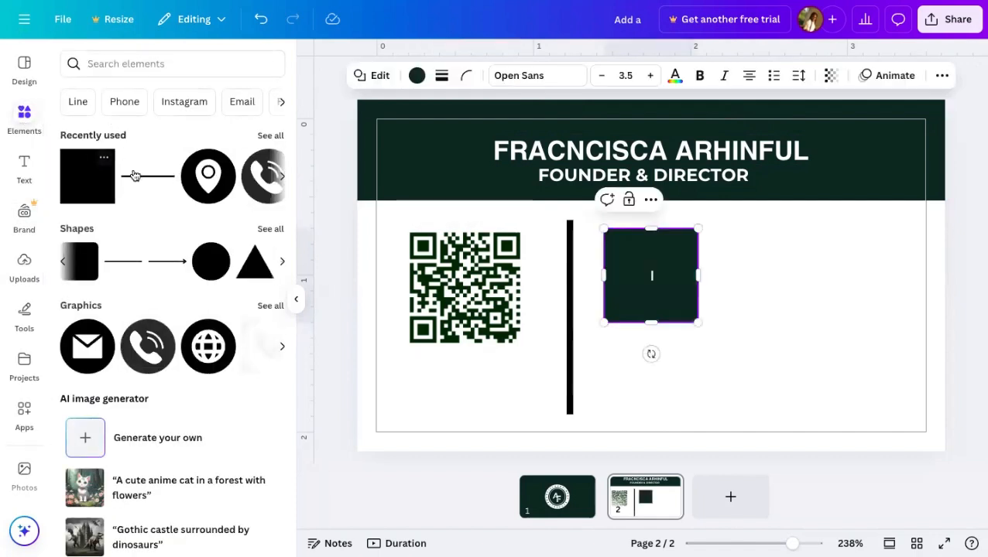
{"action": "left_click", "coordinate": [416, 75]}
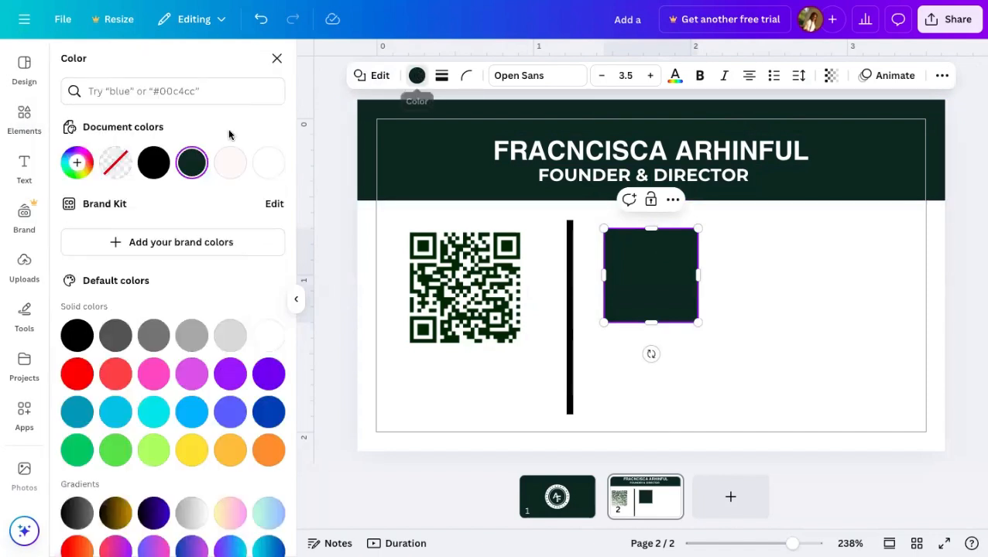
{"action": "left_click", "coordinate": [116, 161]}
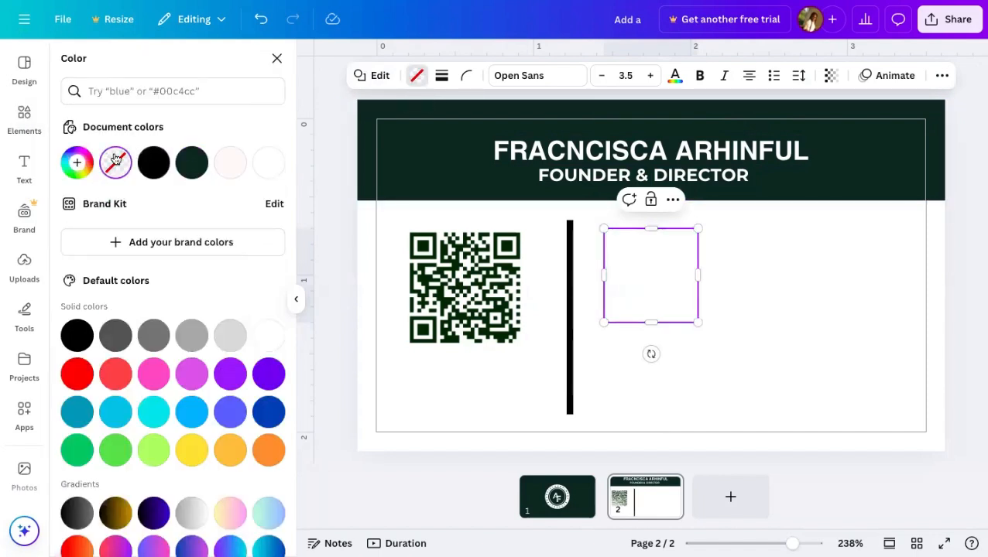
{"action": "left_click", "coordinate": [443, 76]}
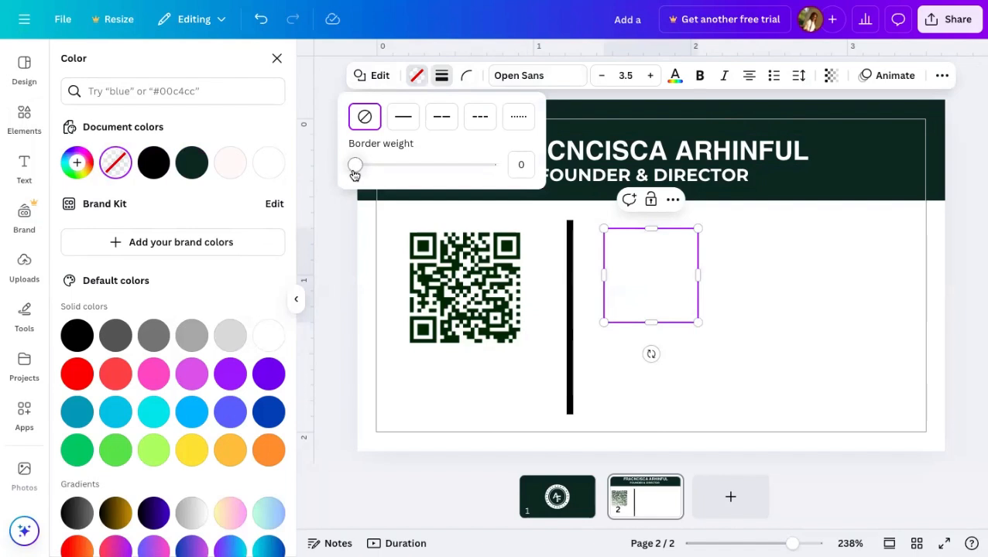
{"action": "mouse_move", "coordinate": [354, 172]}
{"action": "left_mouse_down"}
{"action": "mouse_move", "coordinate": [371, 169]}
{"action": "mouse_move", "coordinate": [356, 172]}
{"action": "left_mouse_up"}
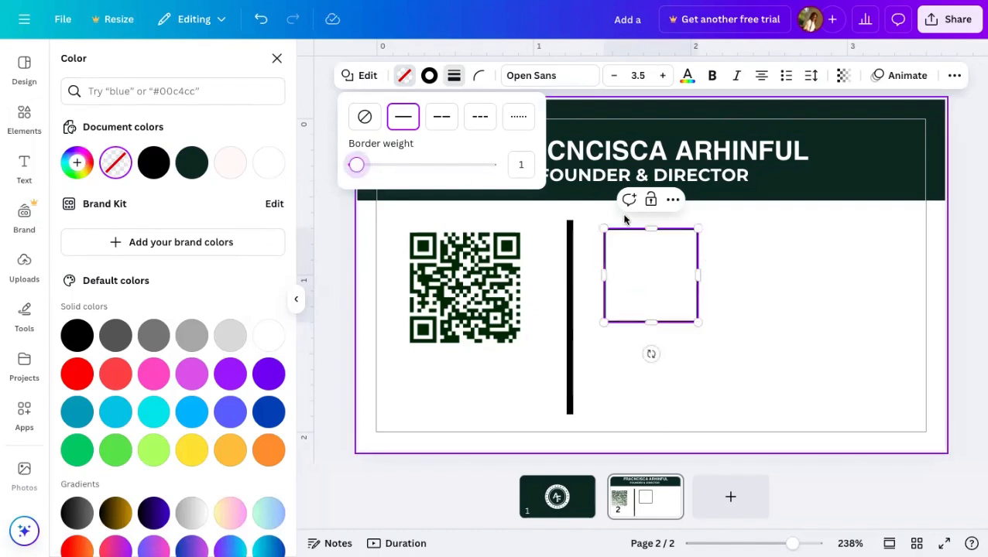
- Squash the square into a thin bar, place it under the QR code, widen and nudge it down
{"action": "left_click_drag", "start_coordinate": [642, 230], "coordinate": [646, 288]}
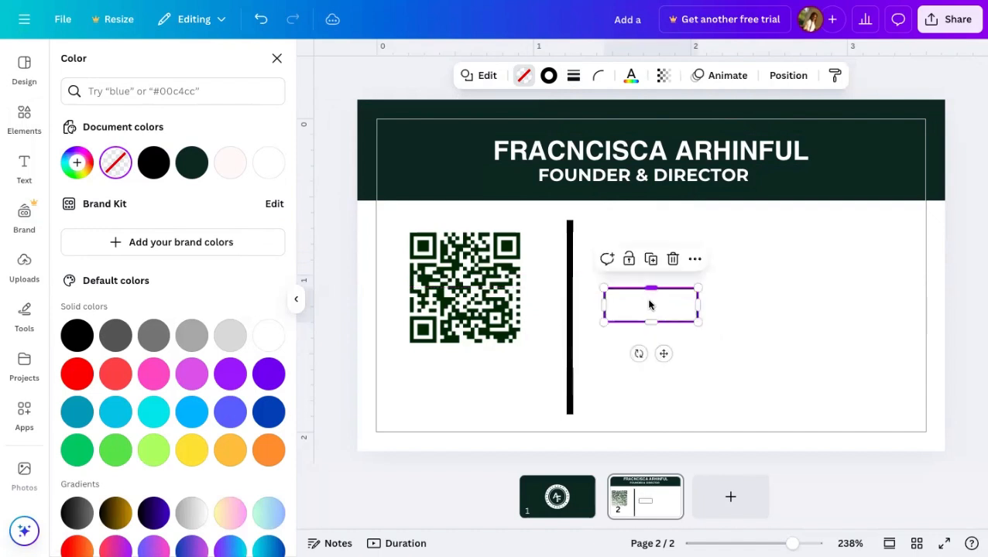
{"action": "left_click_drag", "start_coordinate": [663, 354], "coordinate": [470, 421]}
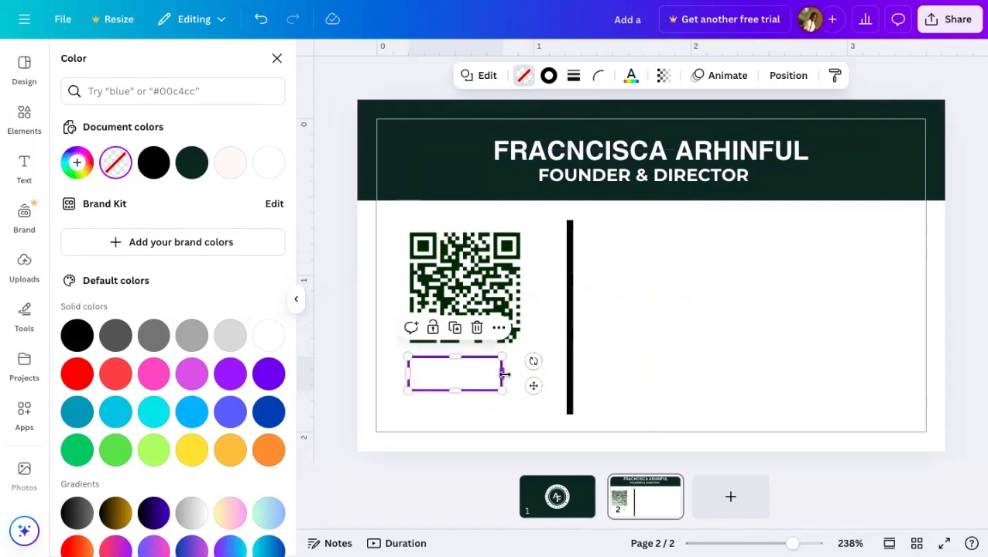
{"action": "left_click_drag", "start_coordinate": [503, 373], "coordinate": [523, 374]}
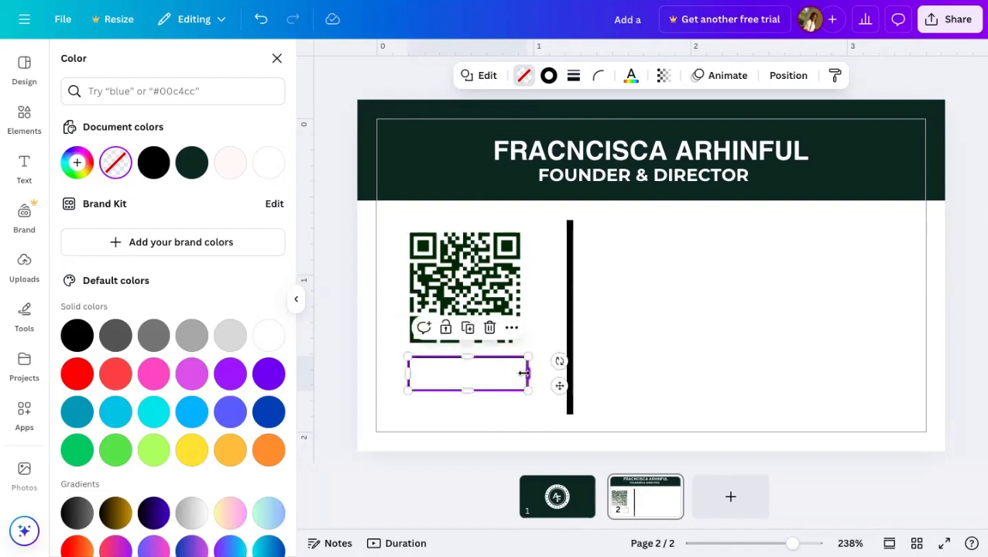
{"action": "left_click", "coordinate": [679, 325]}
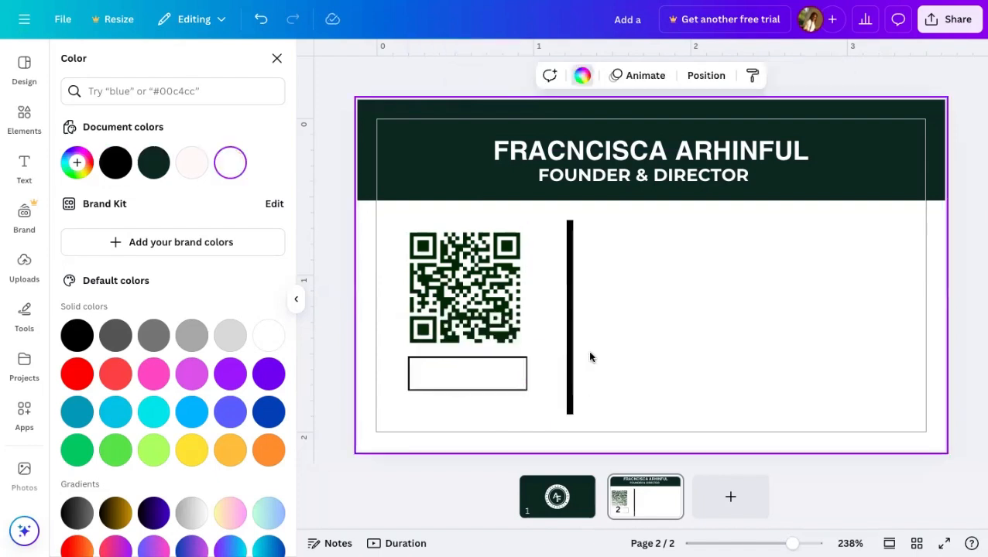
{"action": "left_click", "coordinate": [489, 387]}
{"action": "left_click_drag", "start_coordinate": [489, 385], "coordinate": [491, 391]}
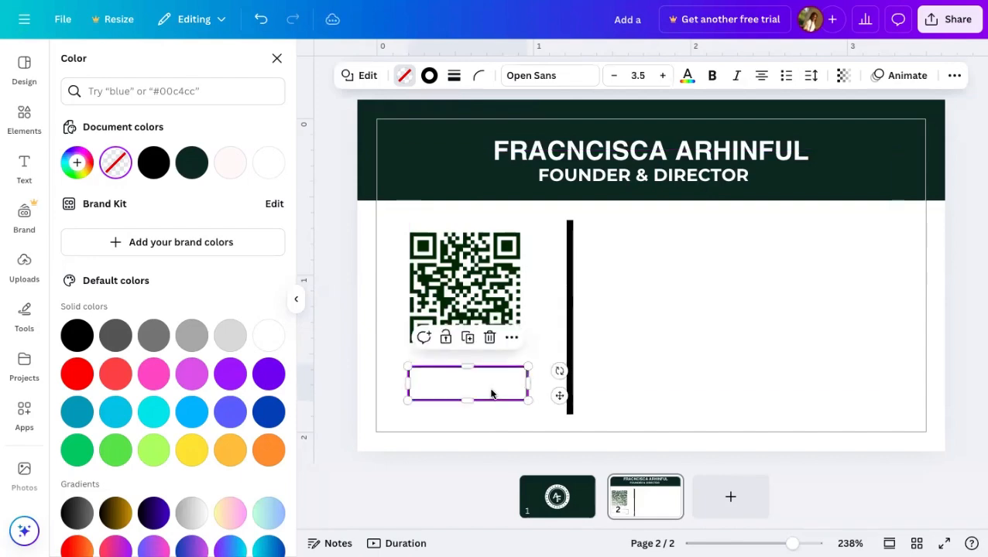
{"action": "left_click", "coordinate": [753, 315]}
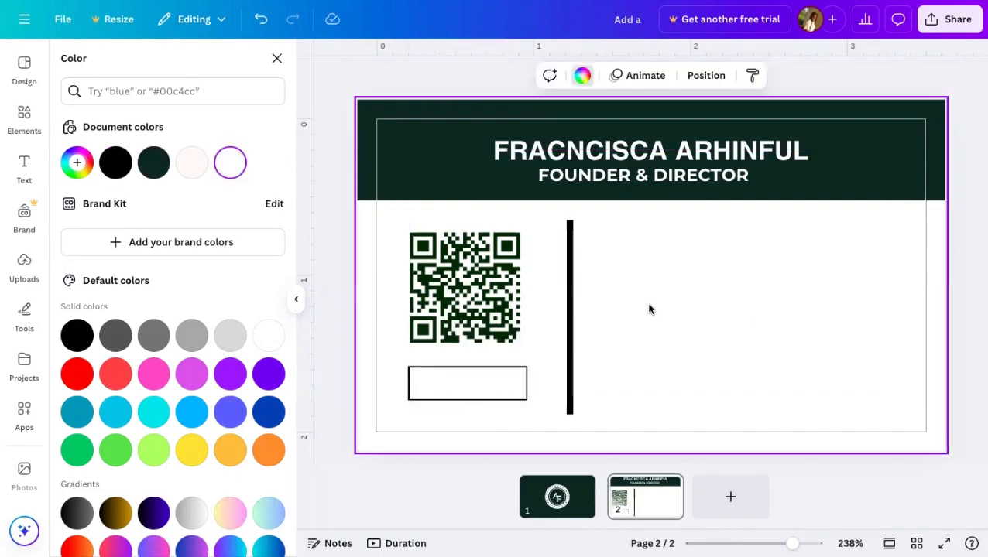
- Nudge the QR code slightly down and narrow the rectangle to match its width
{"action": "left_click", "coordinate": [492, 301]}
{"action": "left_click_drag", "start_coordinate": [492, 300], "coordinate": [494, 303]}
{"action": "left_click", "coordinate": [693, 235]}
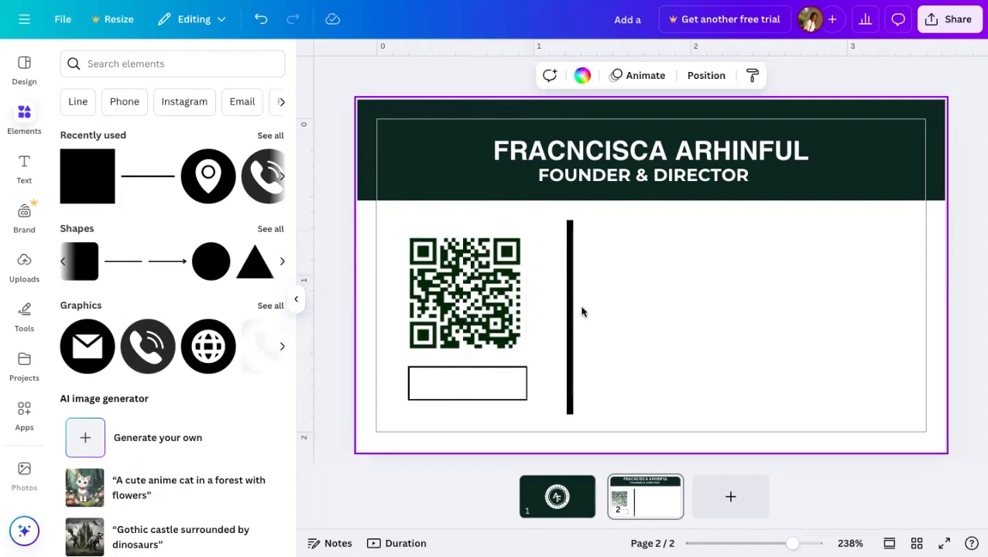
{"action": "left_click", "coordinate": [525, 377]}
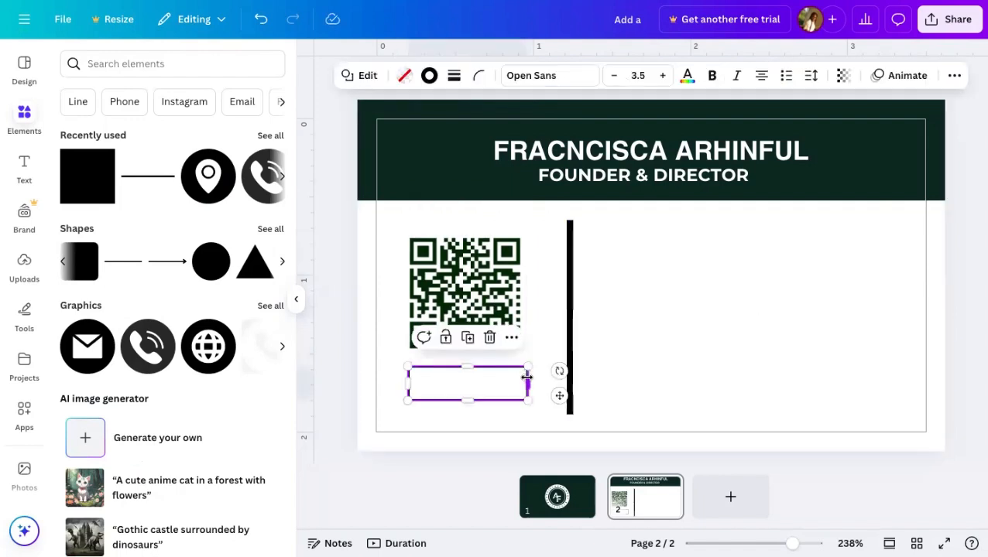
{"action": "left_click_drag", "start_coordinate": [526, 377], "coordinate": [521, 380]}
{"action": "left_click", "coordinate": [673, 338]}
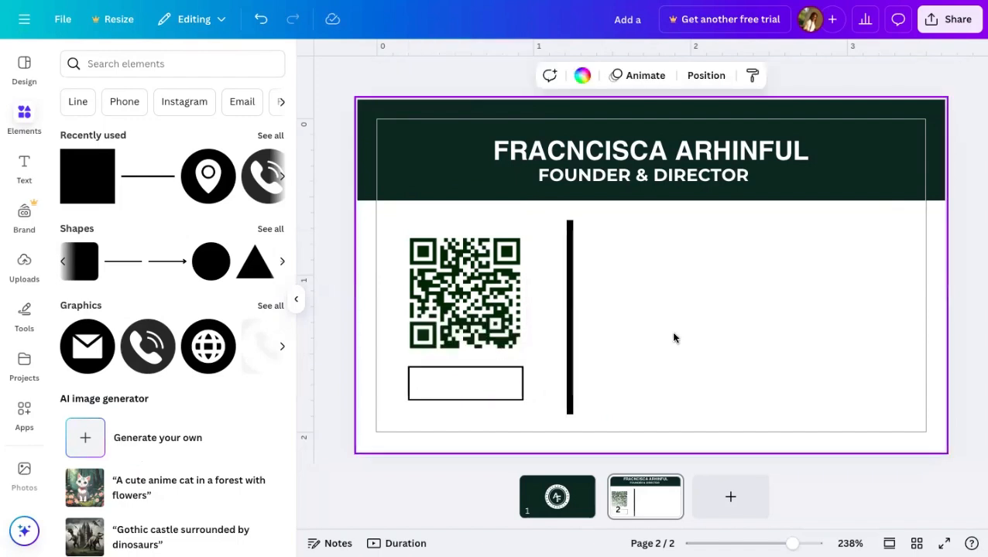
{"action": "left_click", "coordinate": [24, 166]}
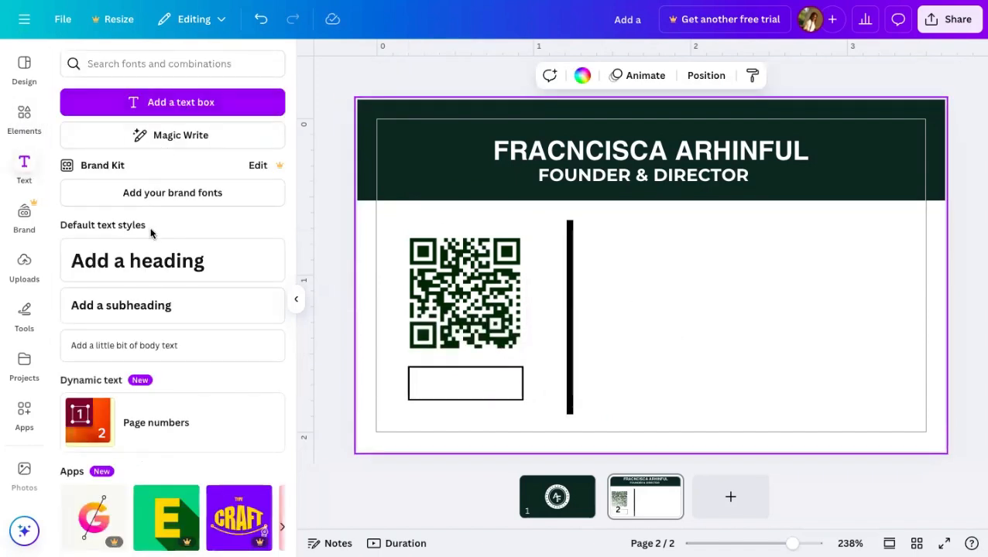
- Add a subheading text box set in the Montserrat font
{"action": "left_click", "coordinate": [164, 305]}
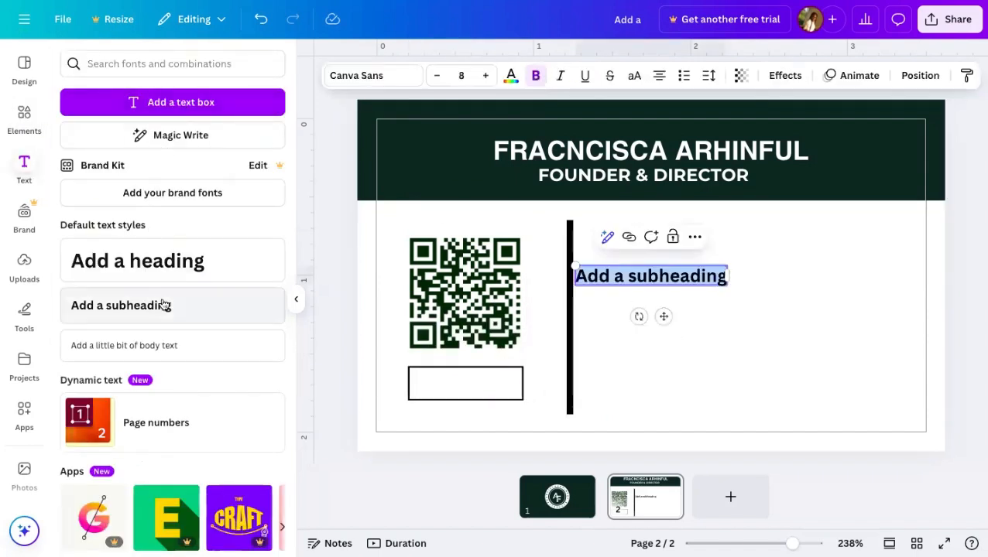
{"action": "left_click", "coordinate": [372, 77]}
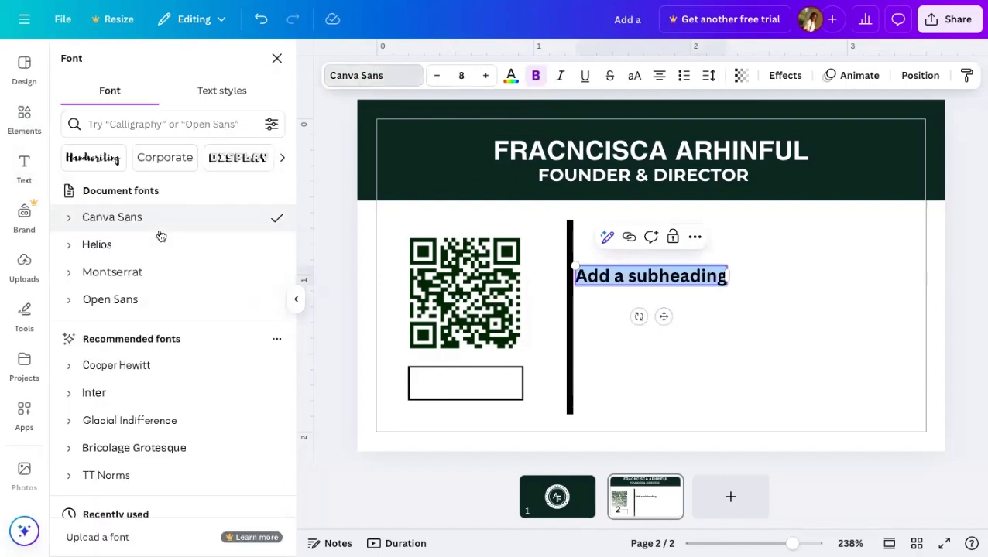
{"action": "left_click", "coordinate": [152, 270]}
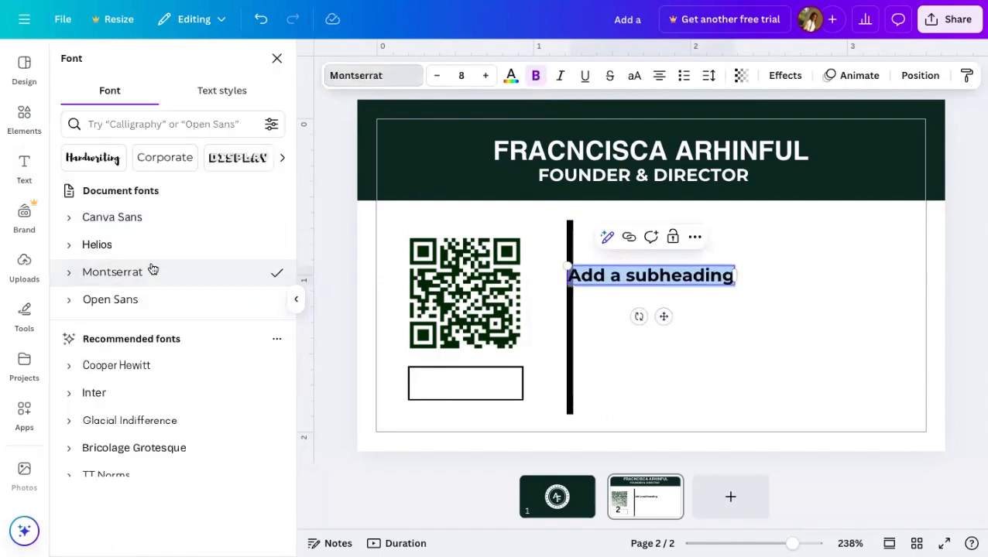
- Replace the placeholder with 'SCAN TO CONNECT WITH ME ON LINKEDIN' so it wraps onto two lines
{"action": "left_click", "coordinate": [709, 275]}
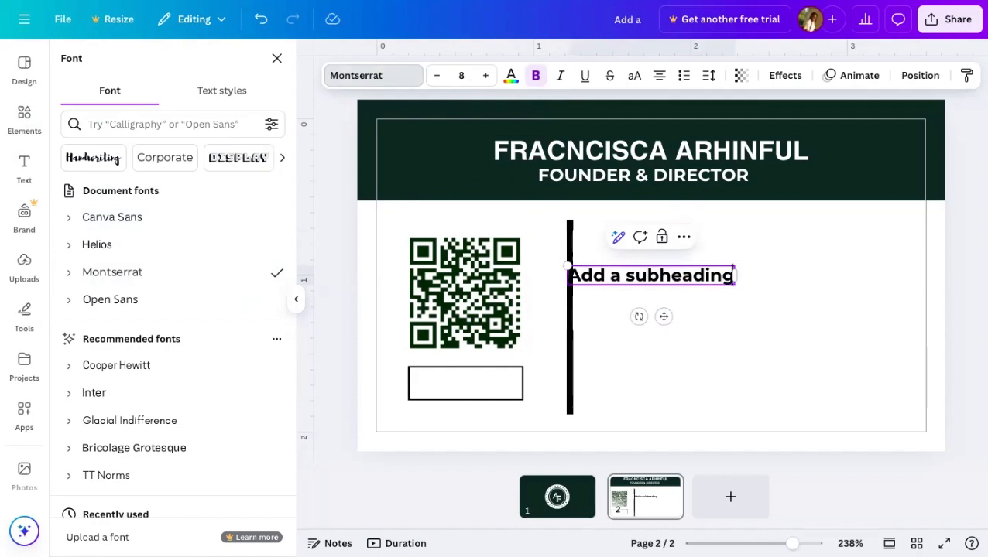
{"action": "key", "text": "BackSpace"}
{"action": "key", "text": "BackSpace"}
{"action": "key", "text": "BackSpace"}
{"action": "key", "text": "BackSpace"}
{"action": "key", "text": "BackSpace"}
{"action": "key", "text": "BackSpace"}
{"action": "key", "text": "BackSpace"}
{"action": "key", "text": "BackSpace"}
{"action": "key", "text": "BackSpace"}
{"action": "key", "text": "BackSpace"}
{"action": "key", "text": "BackSpace"}
{"action": "key", "text": "BackSpace"}
{"action": "key", "text": "BackSpace"}
{"action": "key", "text": "BackSpace"}
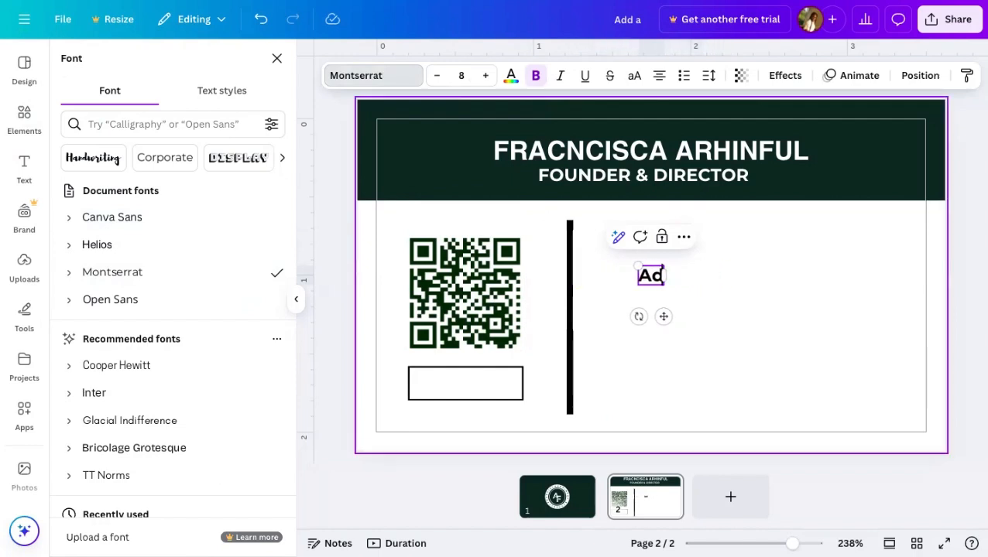
{"action": "key", "text": "BackSpace"}
{"action": "key", "text": "BackSpace"}
{"action": "type", "text": "SCAN"}
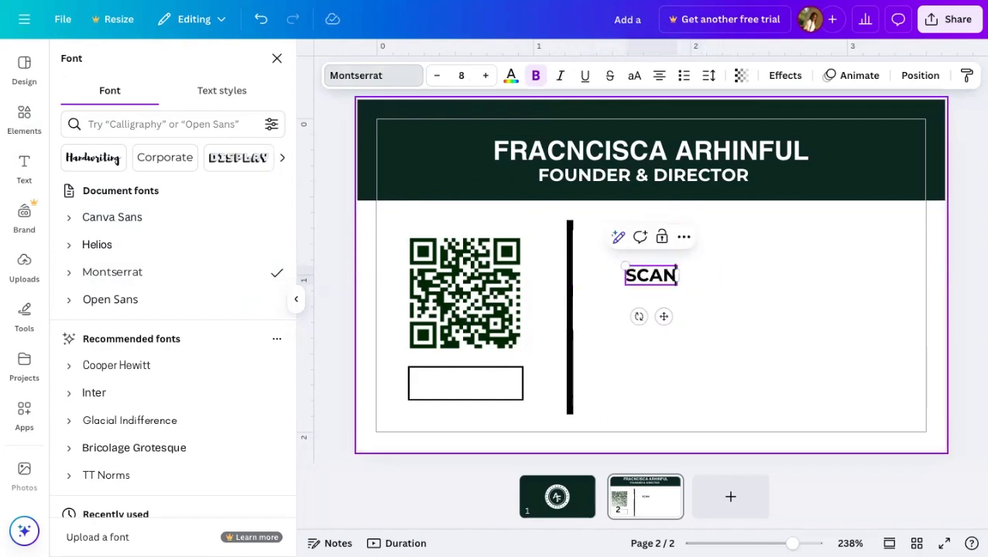
{"action": "type", "text": " TO CO"}
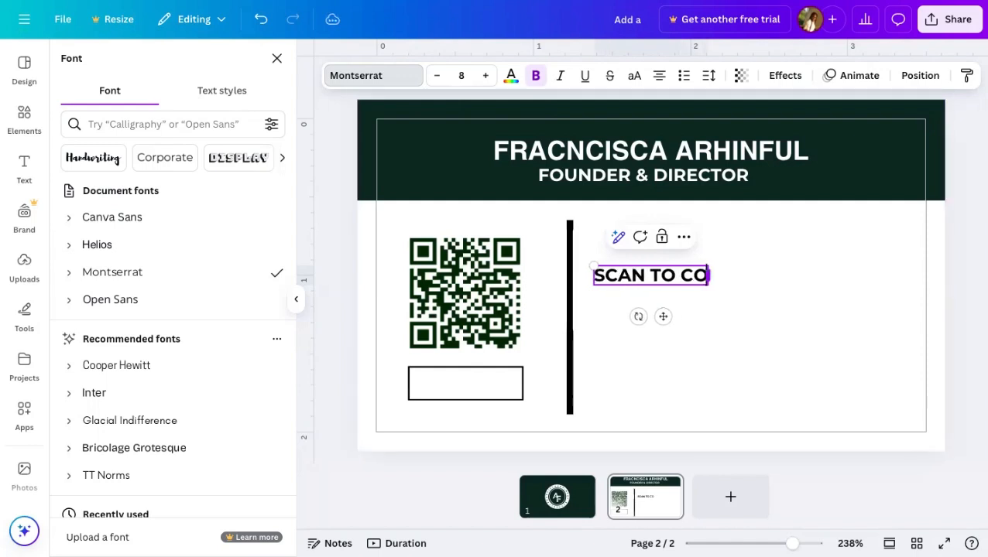
{"action": "type", "text": "NNECT W"}
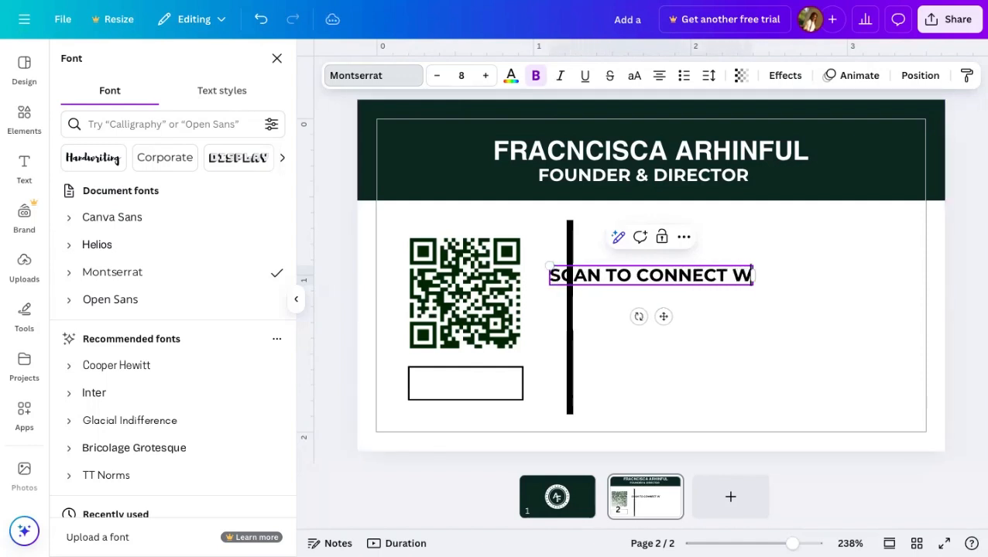
{"action": "type", "text": "ITH ME"}
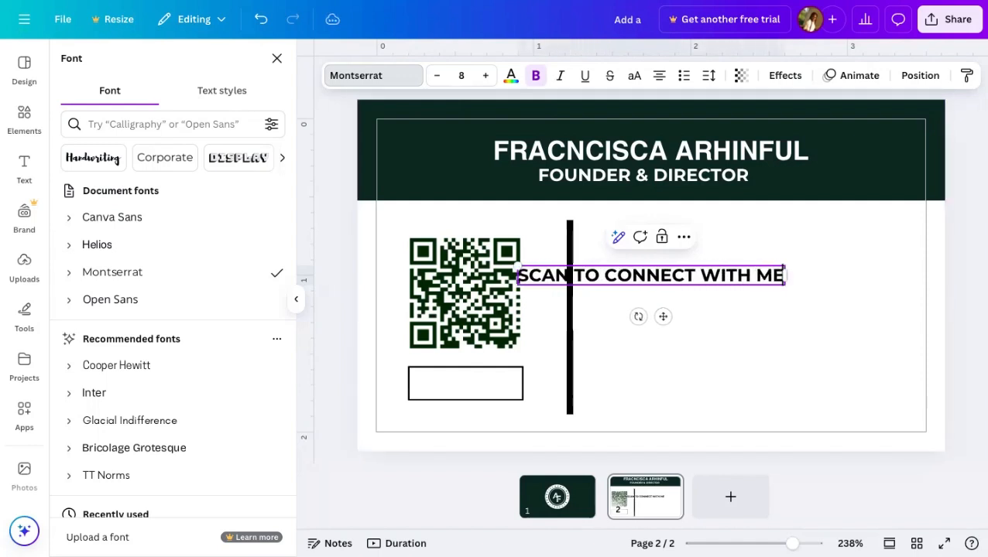
{"action": "type", "text": " ON LIN"}
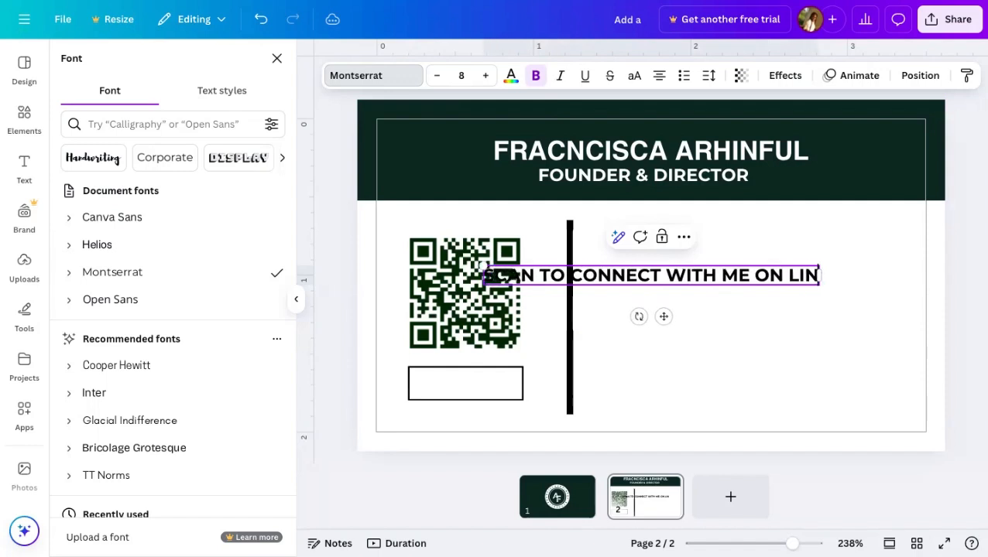
{"action": "type", "text": "KEDIN"}
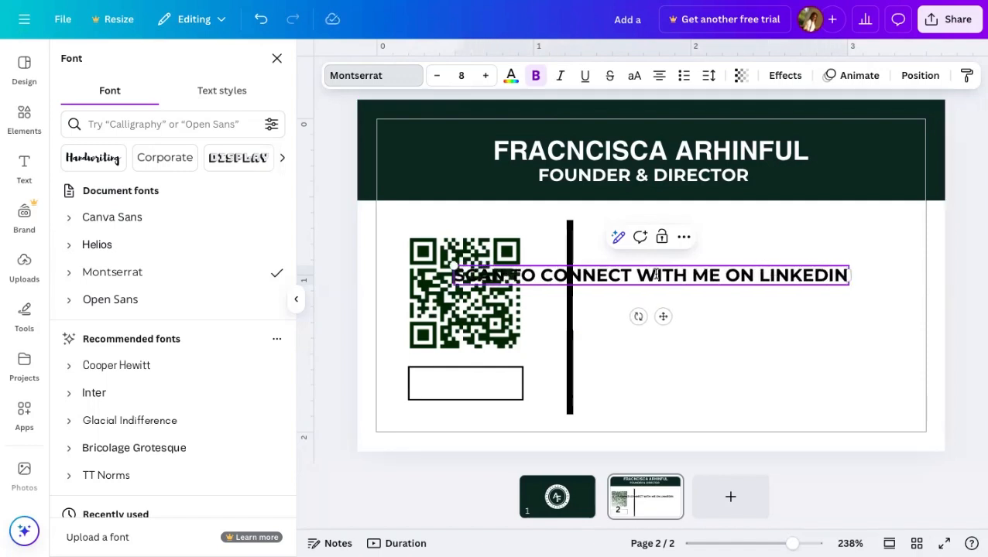
{"action": "key", "text": "Return"}
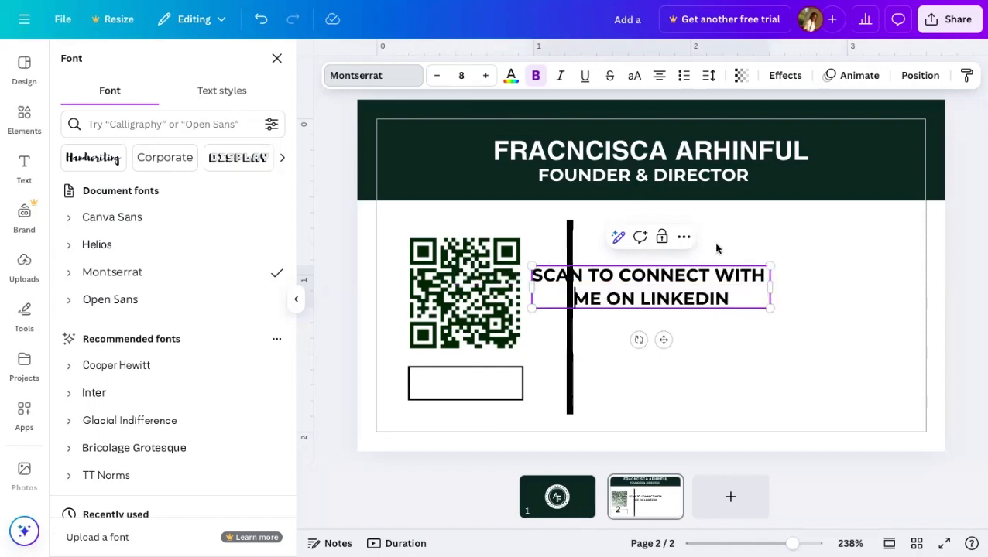
{"action": "left_click", "coordinate": [813, 276]}
{"action": "left_click", "coordinate": [704, 297]}
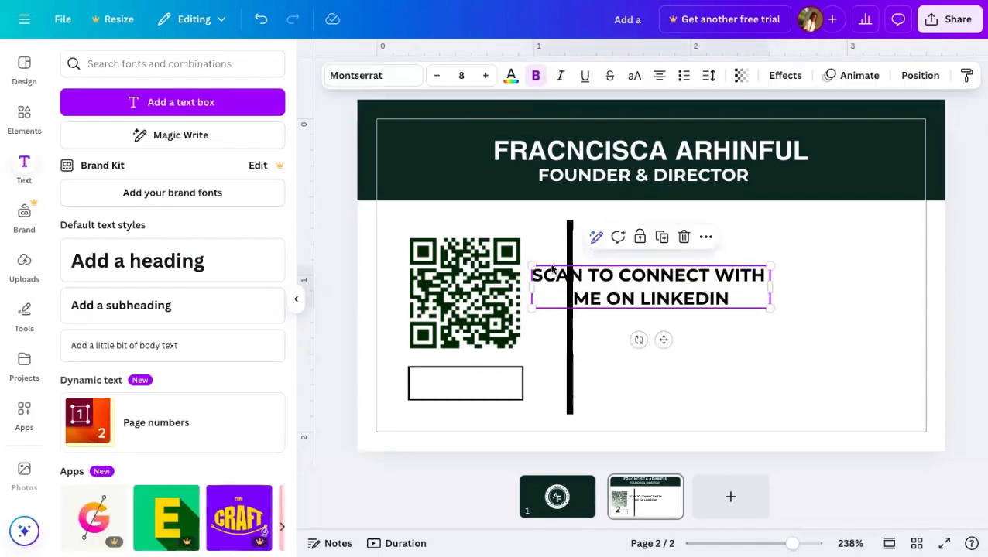
{"action": "left_click_drag", "start_coordinate": [529, 264], "coordinate": [680, 296]}
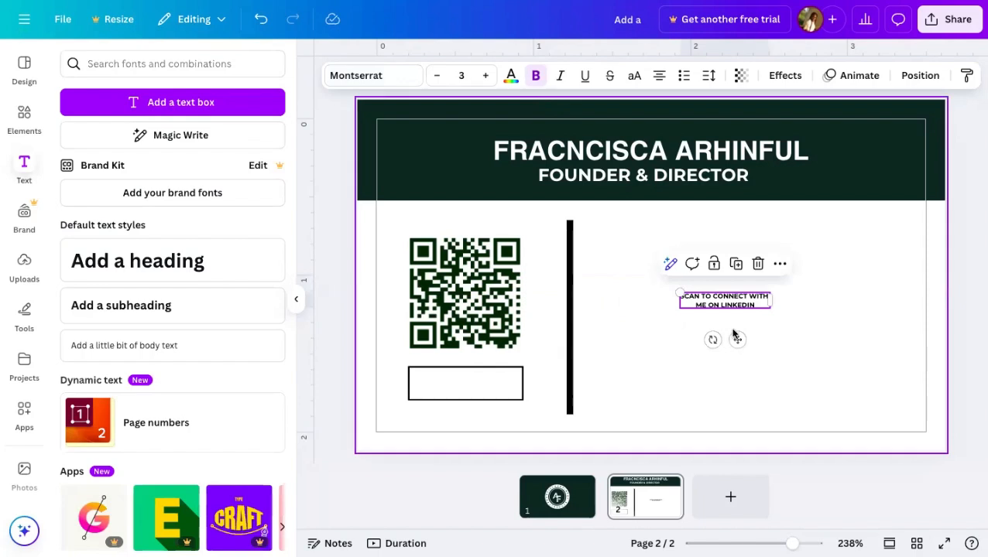
{"action": "left_click_drag", "start_coordinate": [737, 339], "coordinate": [472, 419]}
{"action": "left_click", "coordinate": [812, 274]}
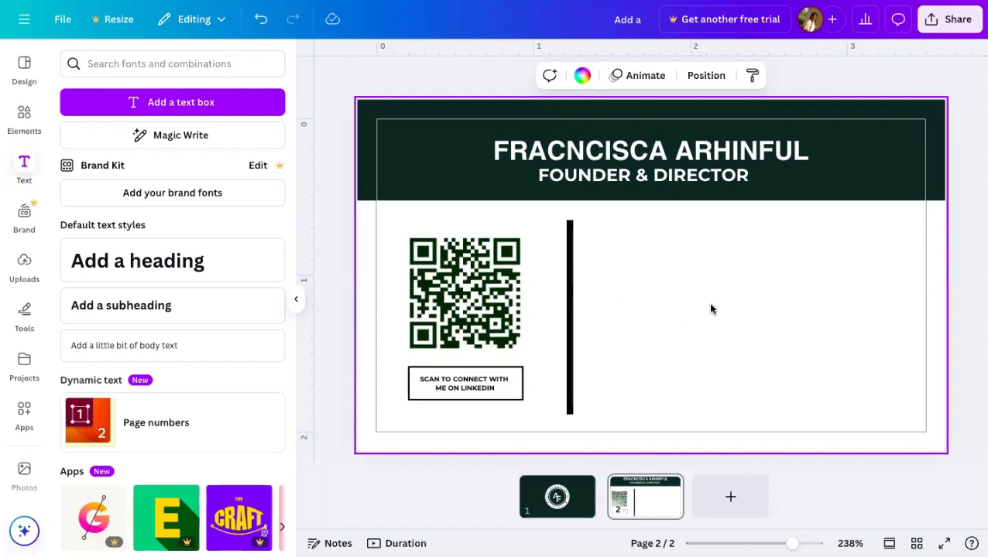
{"action": "left_click", "coordinate": [496, 381]}
{"action": "left_click", "coordinate": [677, 343]}
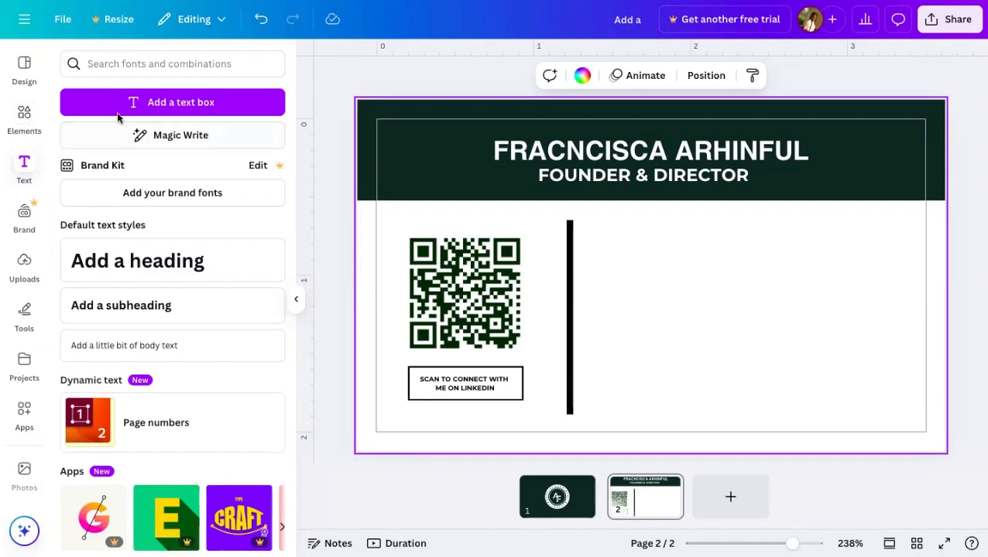
- Search the Elements library for 'GRAPHICS'
{"action": "left_click", "coordinate": [28, 118]}
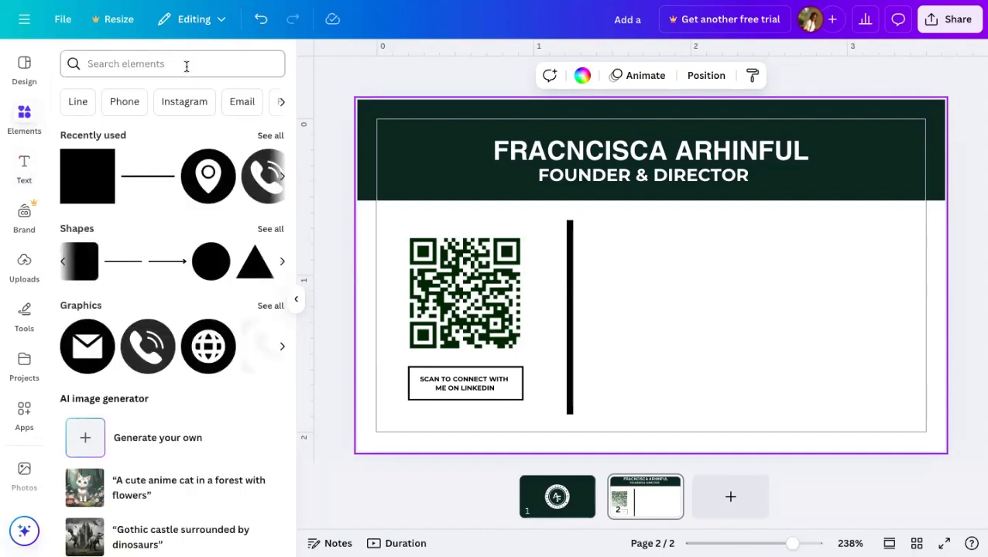
{"action": "left_click", "coordinate": [173, 66]}
{"action": "type", "text": "GRA"}
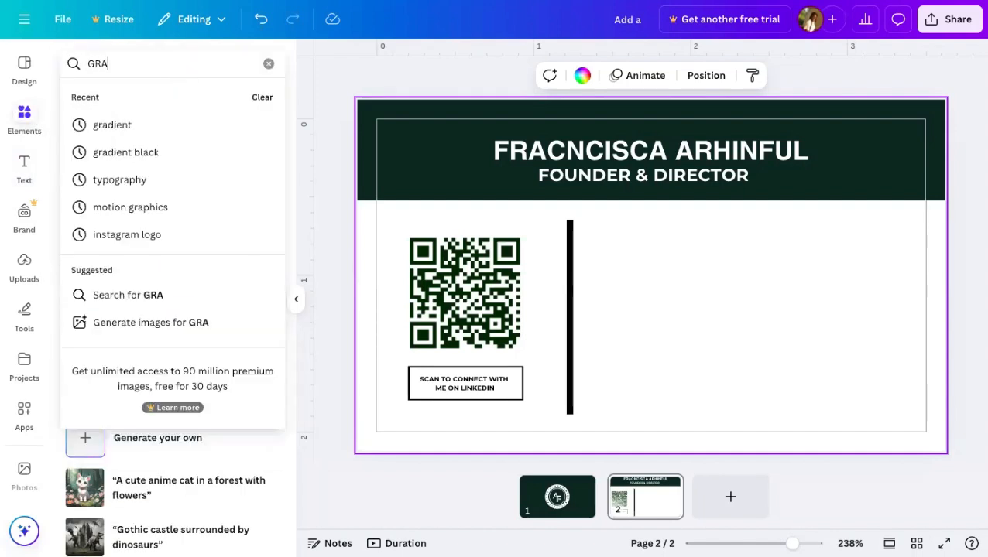
{"action": "type", "text": "PHICS"}
{"action": "key", "text": "Return"}
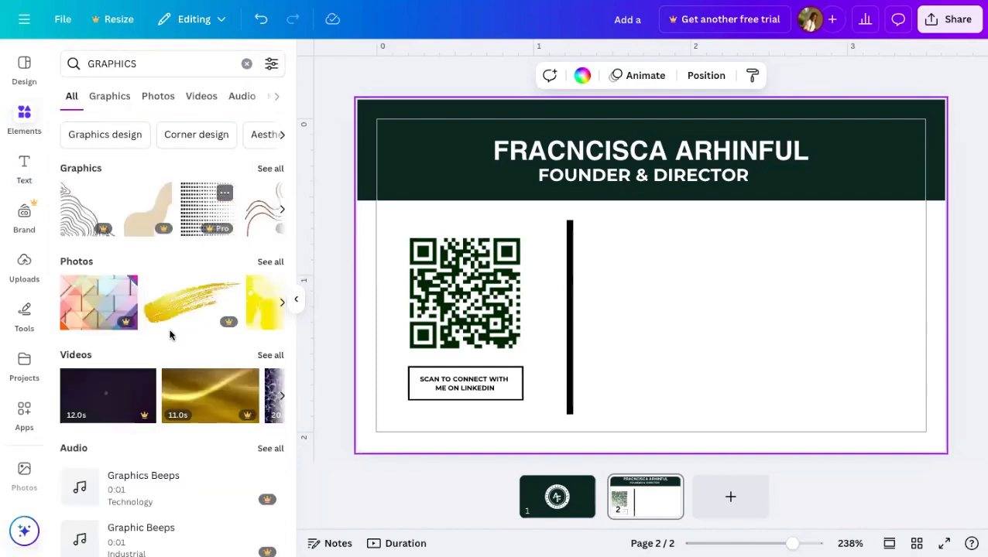
{"action": "scroll", "coordinate": [172, 336], "scroll_direction": "down", "scroll_amount": 1}
{"action": "scroll", "coordinate": [169, 339], "scroll_direction": "up", "scroll_amount": 1}
- Change the Elements search to 'ICONS' and page through the icon results row
{"action": "left_click", "coordinate": [176, 60]}
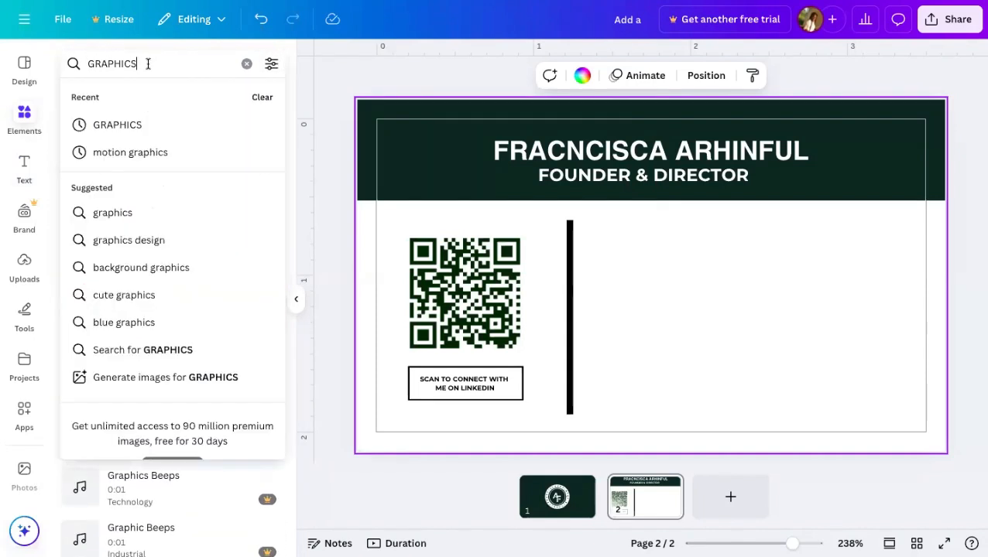
{"action": "left_click", "coordinate": [259, 94]}
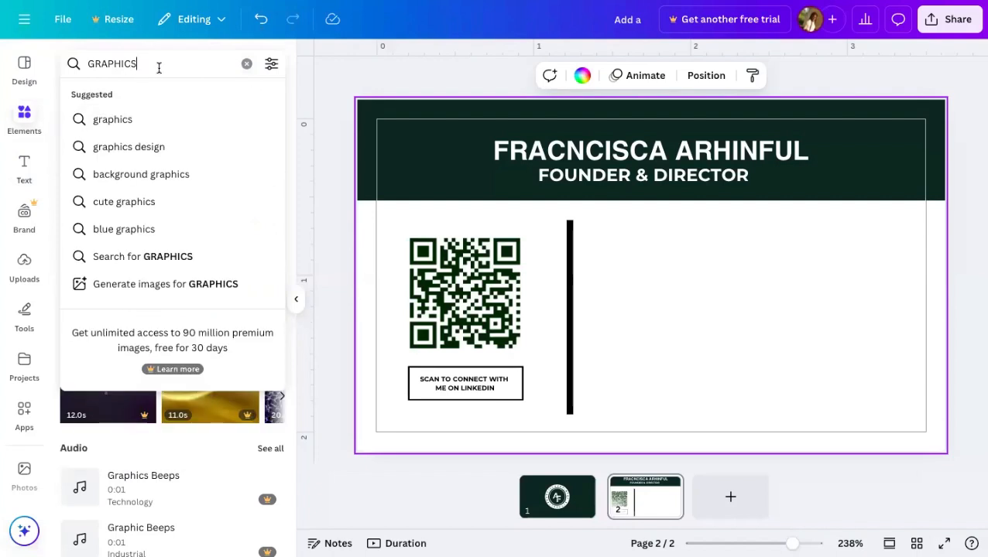
{"action": "key", "text": "BackSpace"}
{"action": "key", "text": "BackSpace"}
{"action": "key", "text": "BackSpace"}
{"action": "key", "text": "BackSpace"}
{"action": "key", "text": "BackSpace"}
{"action": "key", "text": "BackSpace"}
{"action": "key", "text": "BackSpace"}
{"action": "key", "text": "BackSpace"}
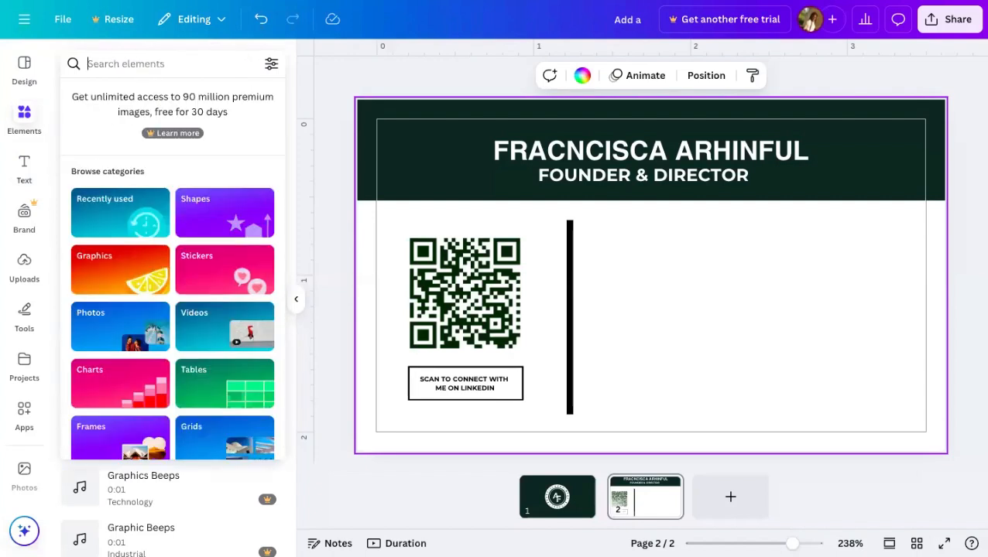
{"action": "type", "text": "ICONS"}
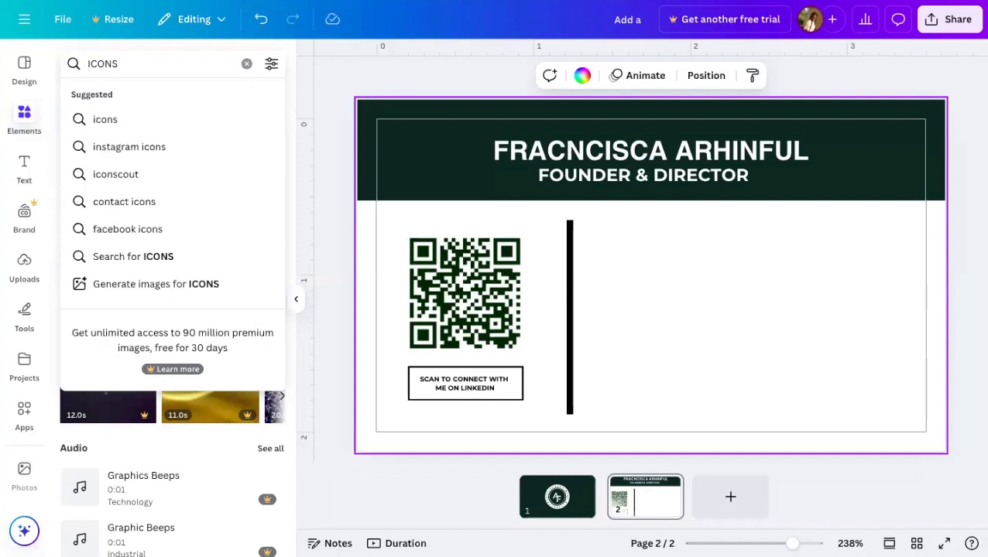
{"action": "left_click", "coordinate": [156, 114]}
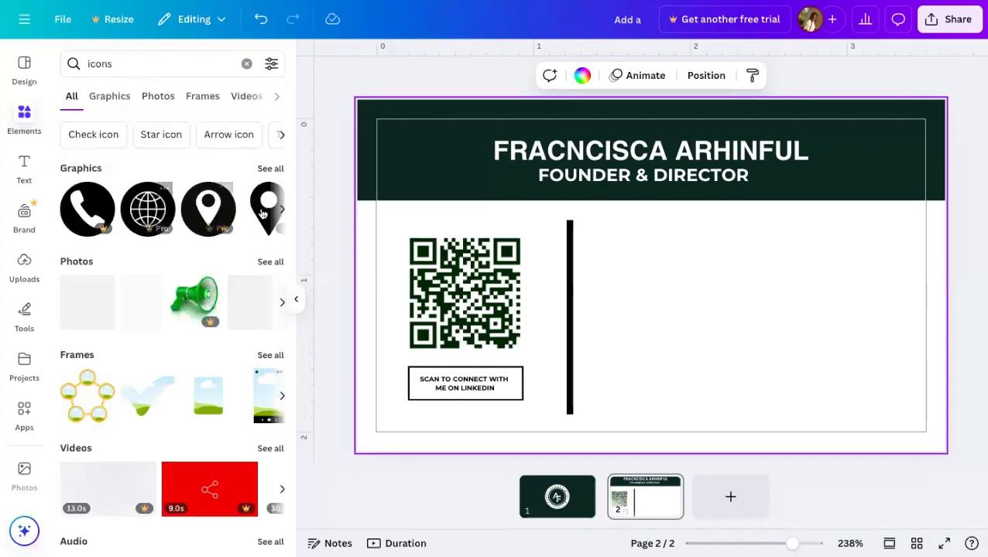
{"action": "left_click", "coordinate": [282, 210]}
{"action": "left_click", "coordinate": [282, 209]}
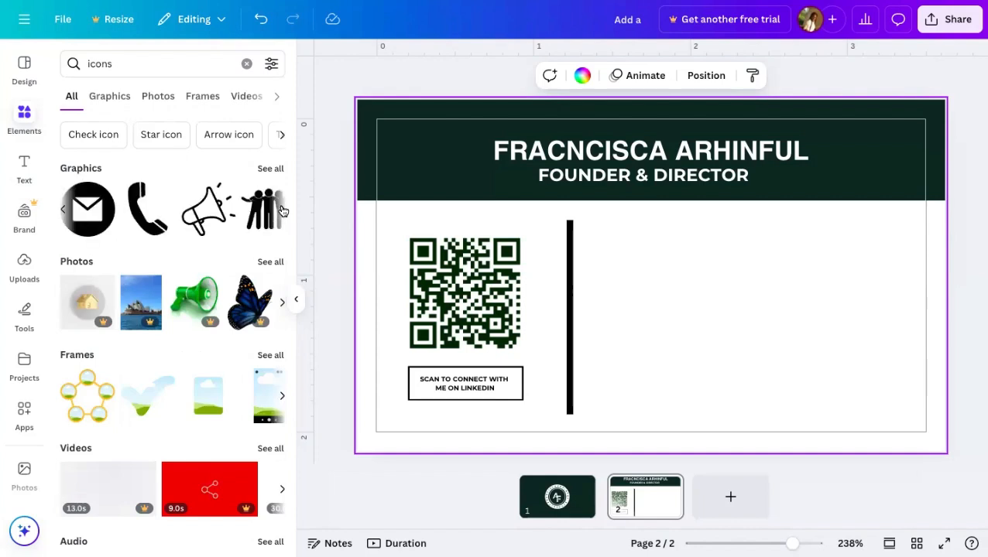
{"action": "left_click", "coordinate": [282, 210]}
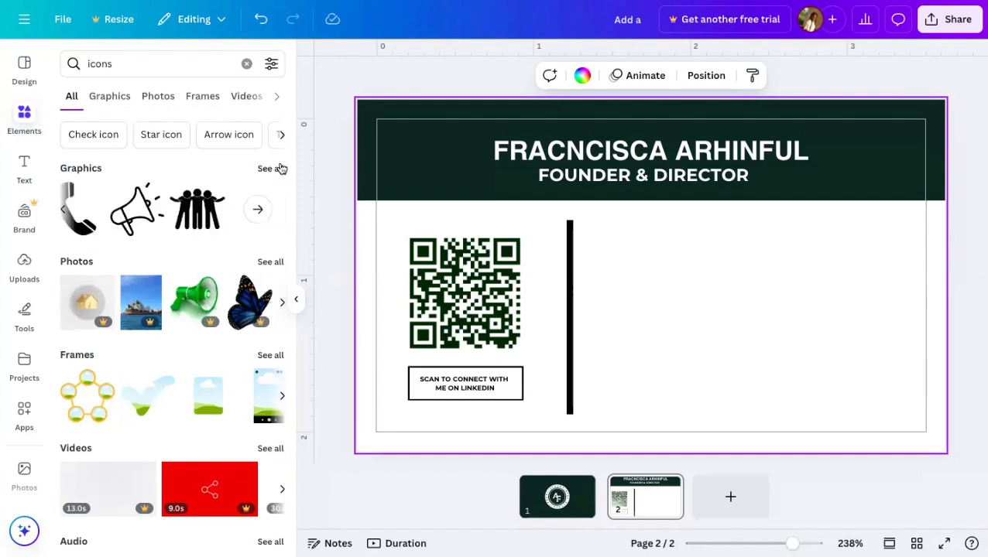
- Show all icon graphics and browse the grid of phone, globe, location and envelope symbols
{"action": "left_click", "coordinate": [281, 169]}
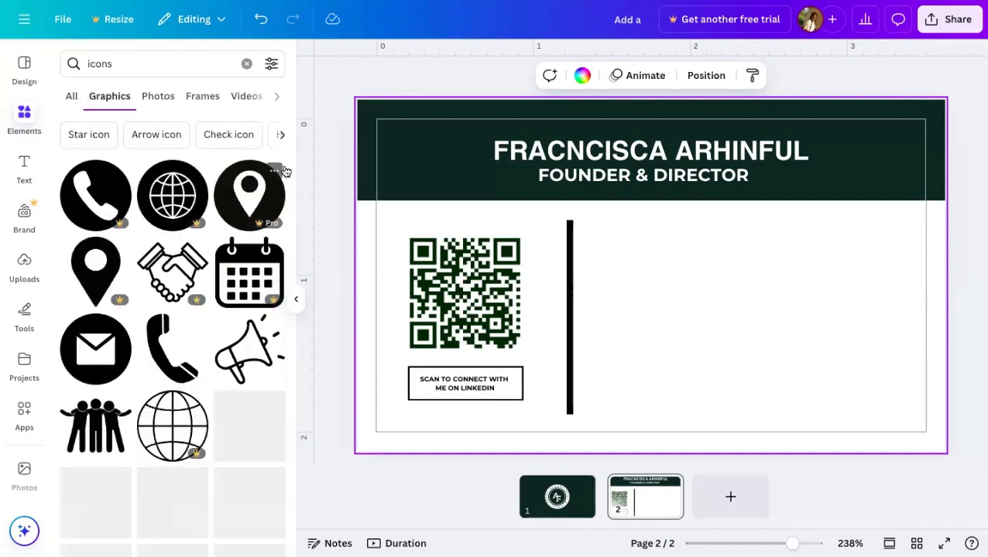
{"action": "scroll", "coordinate": [254, 324], "scroll_direction": "down", "scroll_amount": 4}
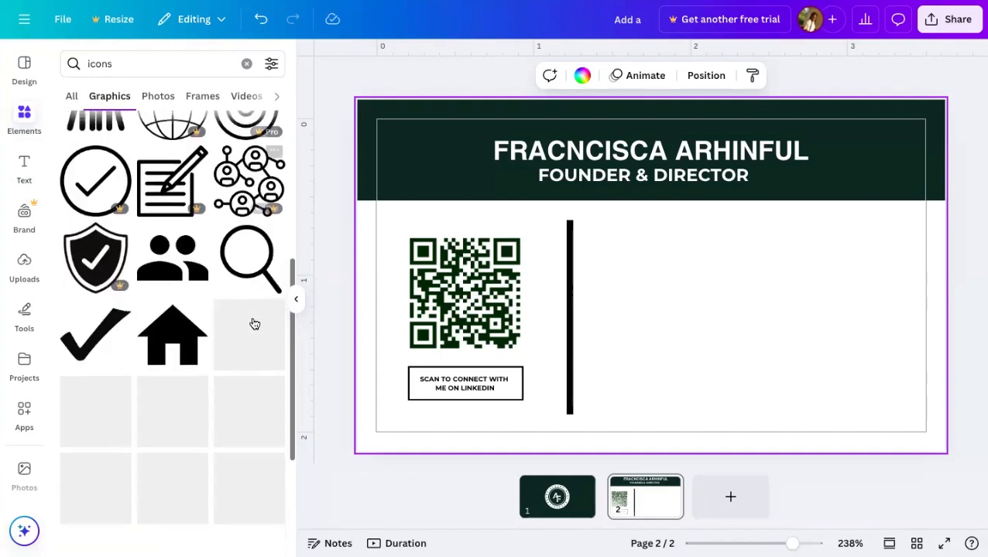
{"action": "scroll", "coordinate": [254, 323], "scroll_direction": "down", "scroll_amount": 5}
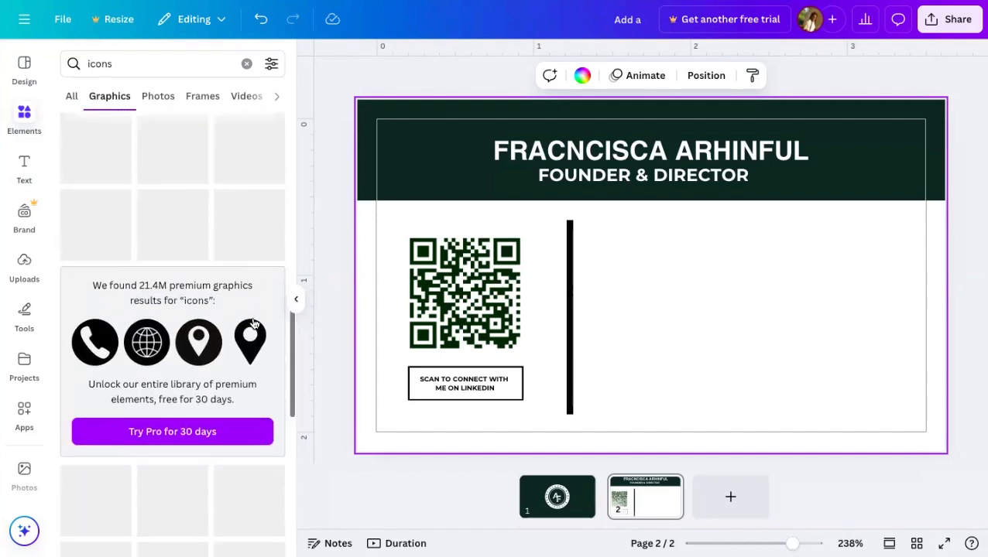
{"action": "scroll", "coordinate": [251, 322], "scroll_direction": "down", "scroll_amount": 3}
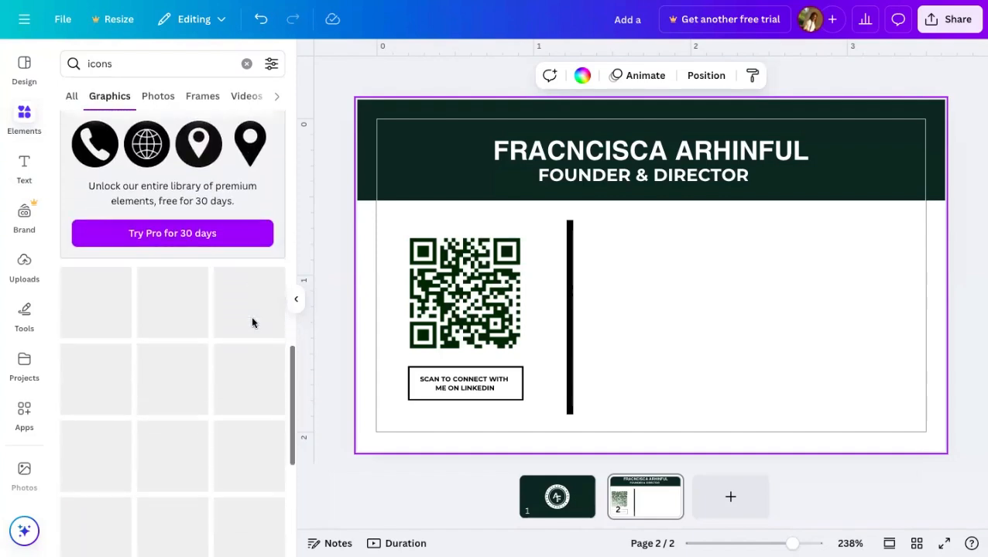
{"action": "scroll", "coordinate": [253, 318], "scroll_direction": "up", "scroll_amount": 6}
{"action": "scroll", "coordinate": [252, 318], "scroll_direction": "down", "scroll_amount": 7}
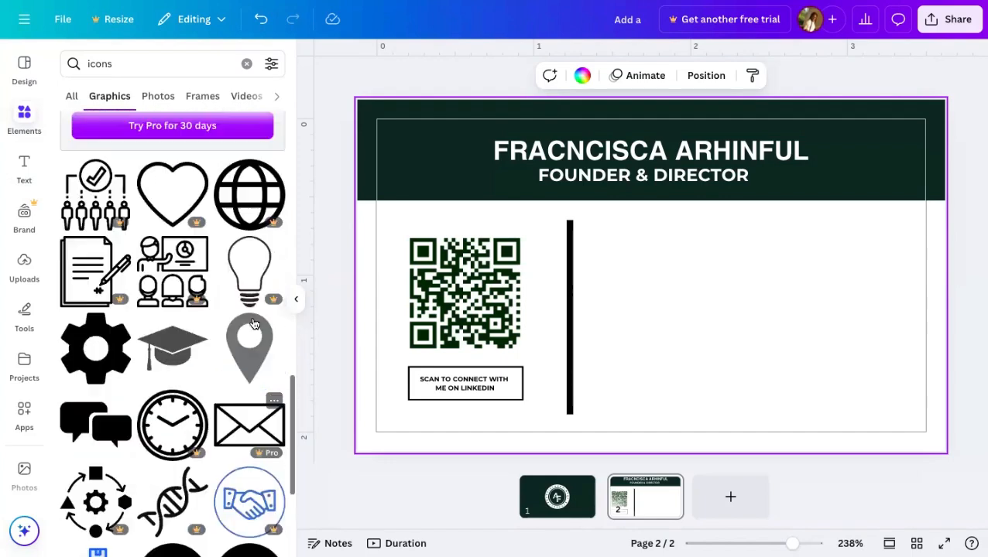
{"action": "scroll", "coordinate": [252, 320], "scroll_direction": "up", "scroll_amount": 10}
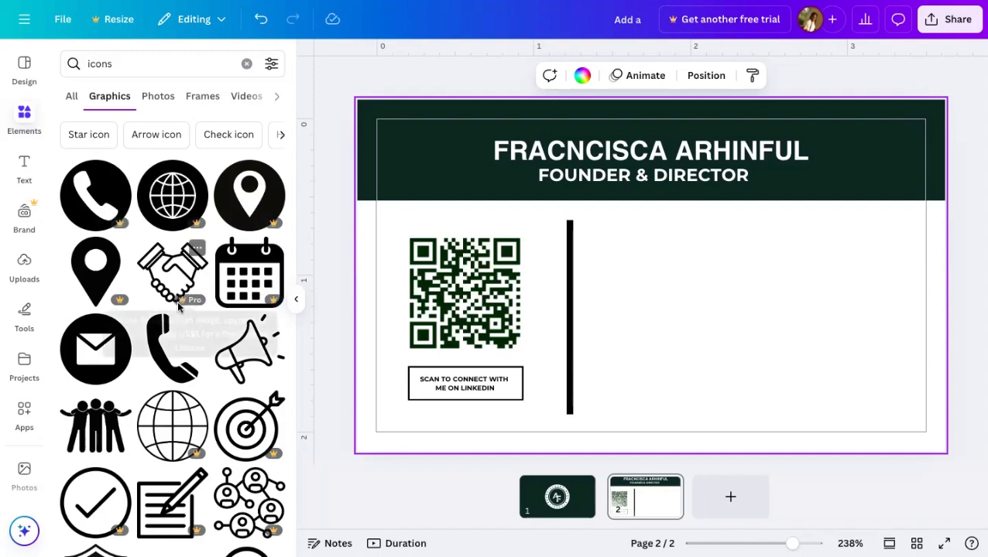
{"action": "scroll", "coordinate": [178, 307], "scroll_direction": "down", "scroll_amount": 3}
{"action": "scroll", "coordinate": [178, 307], "scroll_direction": "down", "scroll_amount": 5}
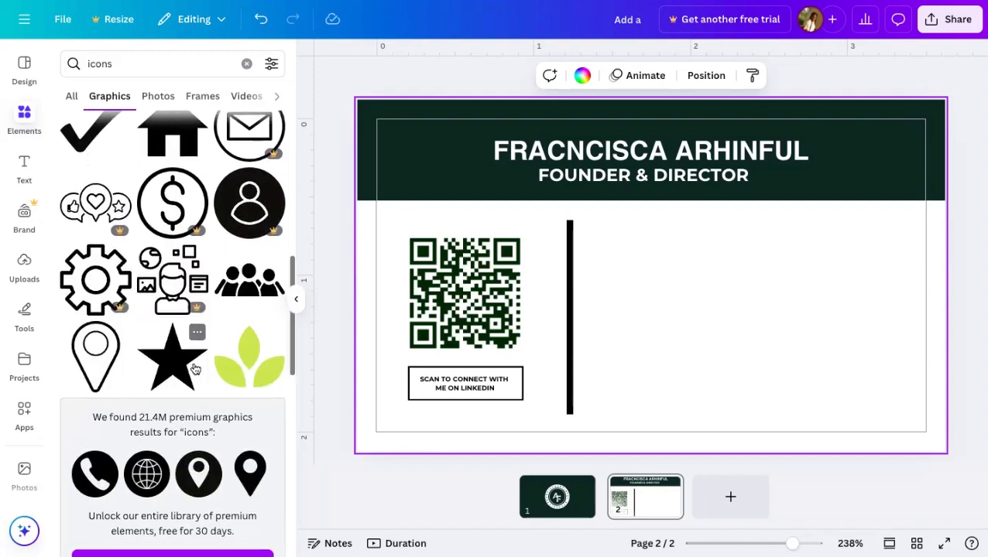
{"action": "scroll", "coordinate": [194, 369], "scroll_direction": "up", "scroll_amount": 4}
{"action": "scroll", "coordinate": [193, 369], "scroll_direction": "up", "scroll_amount": 3}
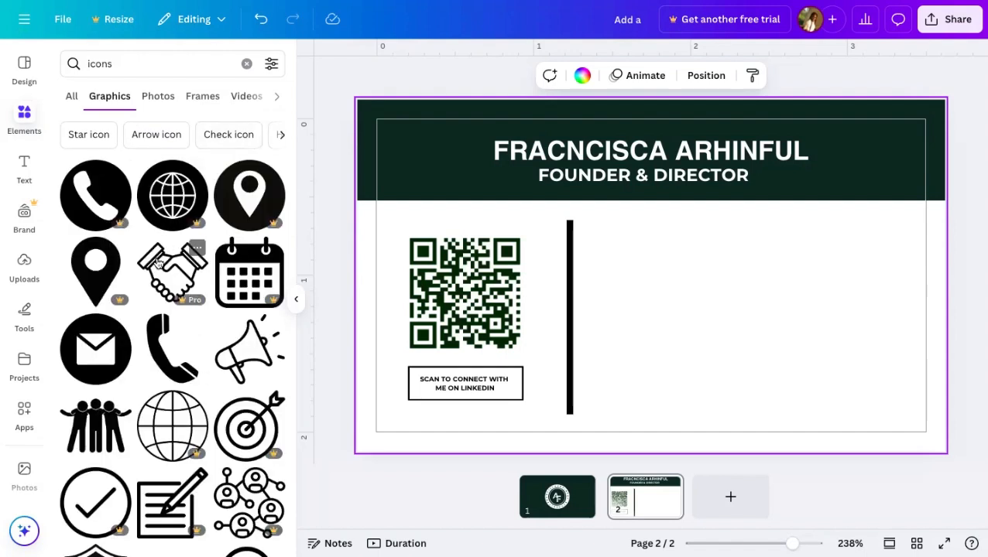
- Add the round black envelope icon and shrink it to a small size right of the divider
{"action": "left_click", "coordinate": [93, 358]}
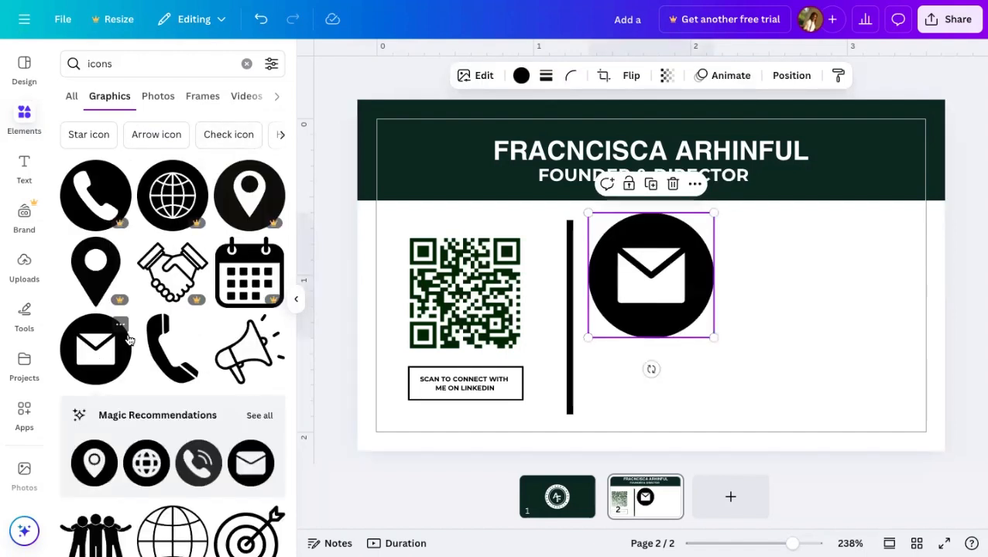
{"action": "left_click_drag", "start_coordinate": [713, 214], "coordinate": [674, 340]}
{"action": "left_click", "coordinate": [108, 62]}
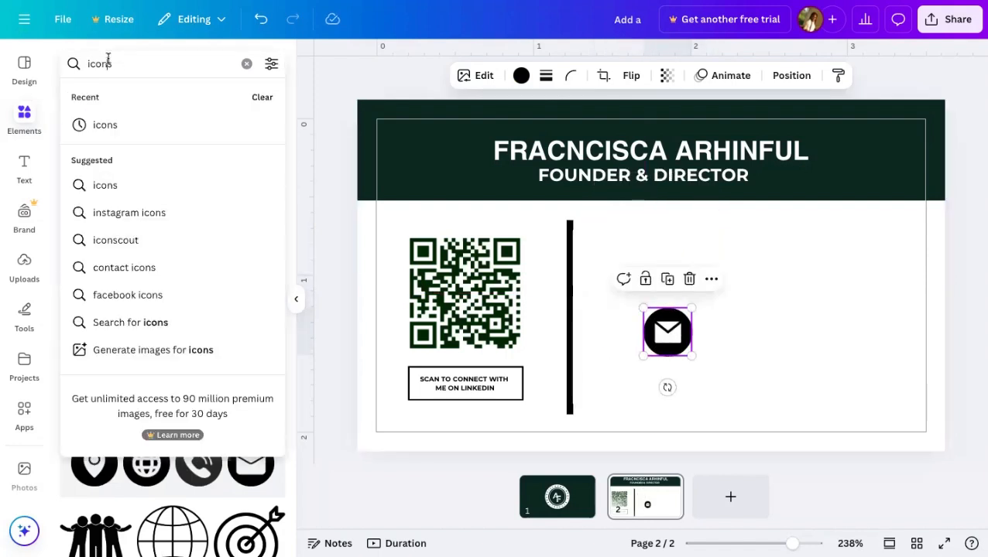
- Replace the icons search with a search for 'CALL' icons
{"action": "left_click", "coordinate": [246, 65]}
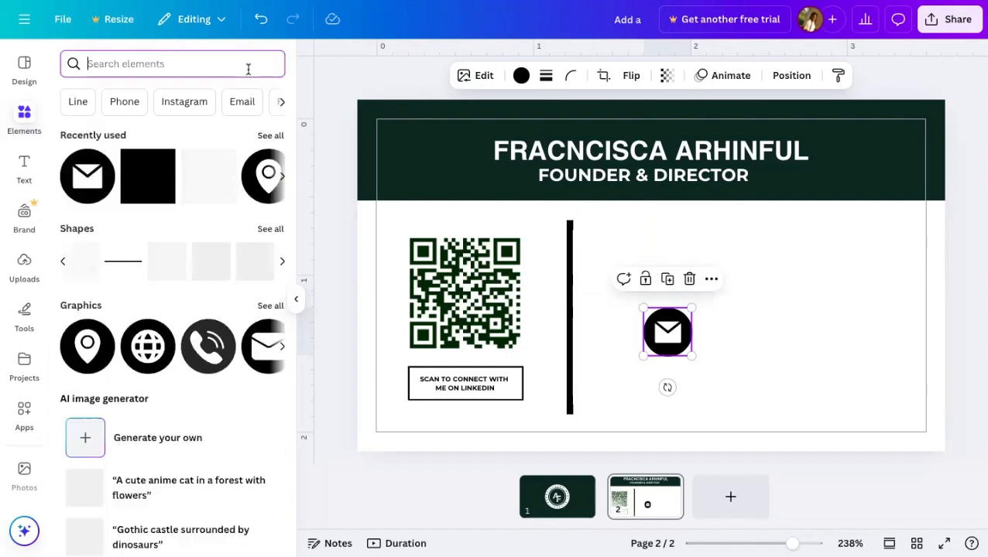
{"action": "type", "text": "CALL"}
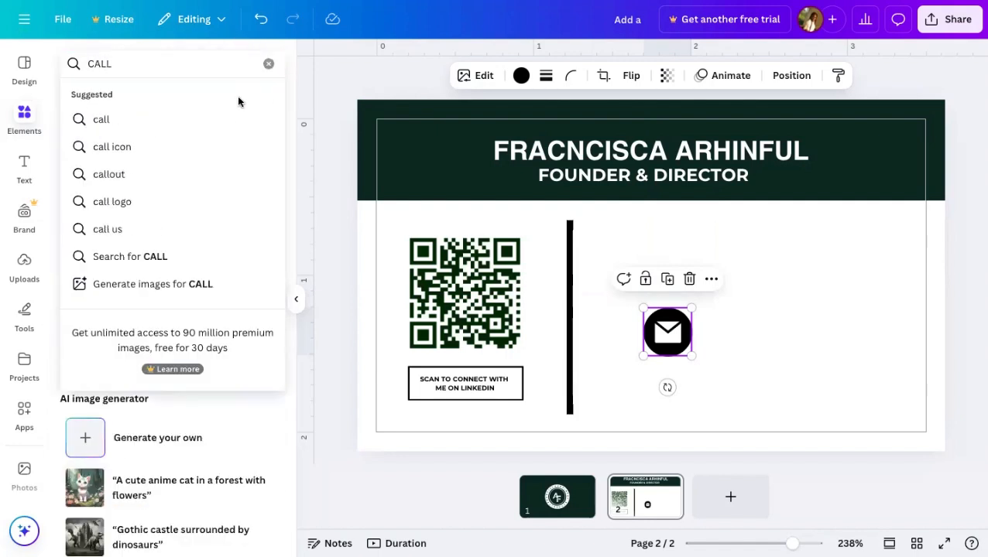
{"action": "left_click", "coordinate": [222, 141]}
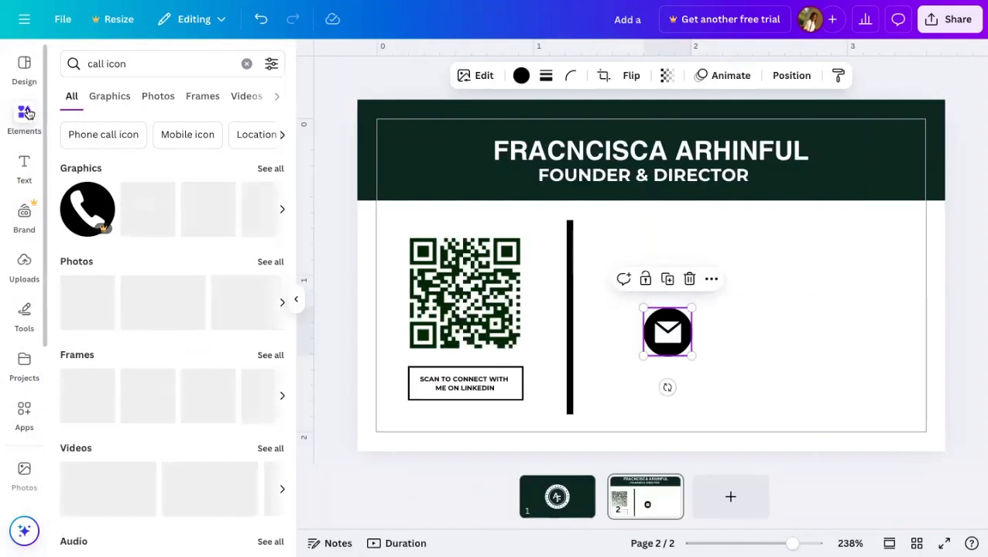
- Clear the search and show all Recently used elements, including envelope, location, phone and globe icons
{"action": "left_click", "coordinate": [24, 112]}
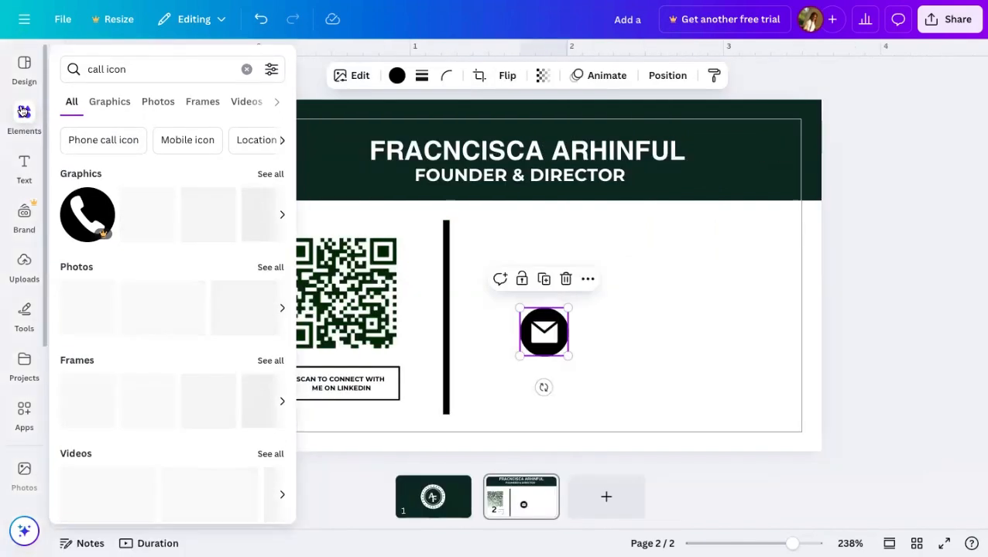
{"action": "left_click", "coordinate": [22, 112]}
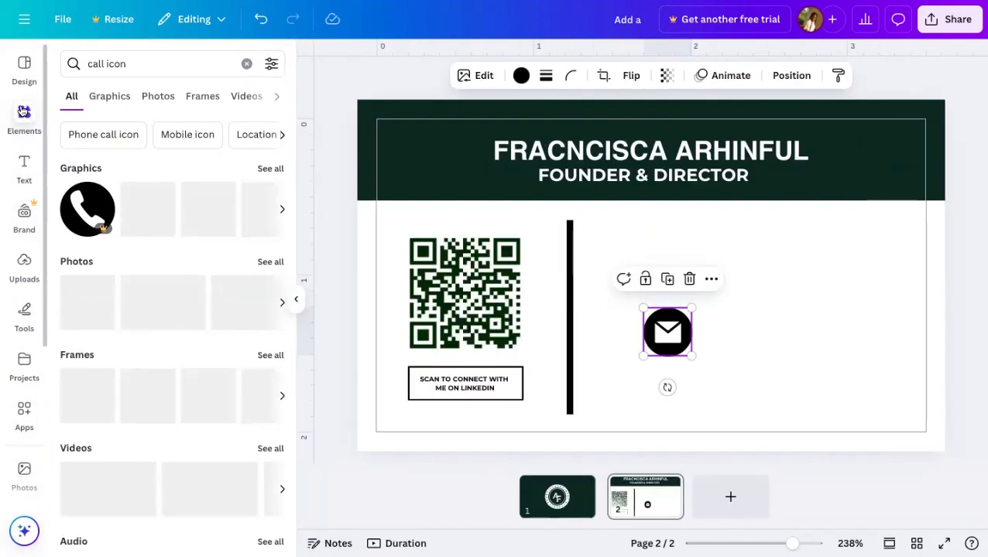
{"action": "left_click", "coordinate": [247, 64]}
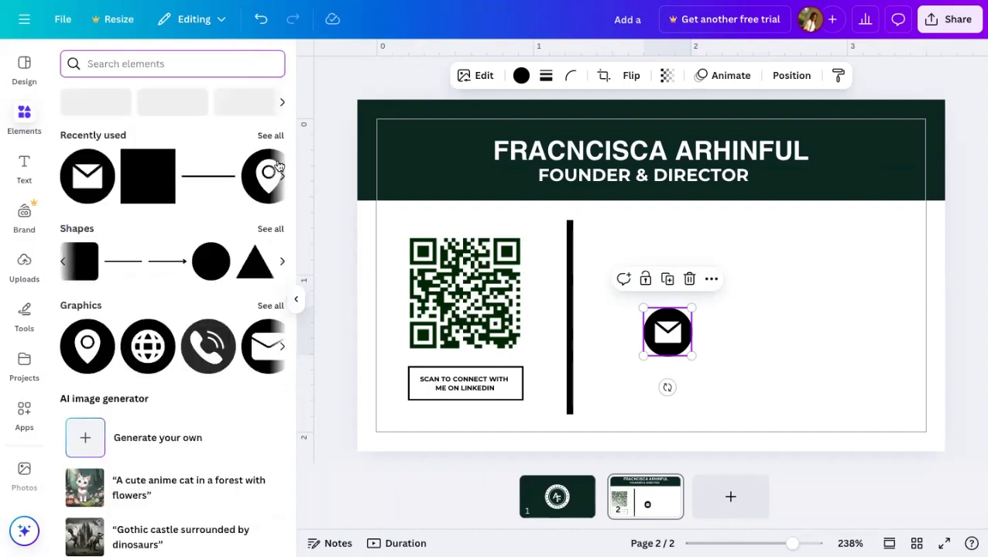
{"action": "left_click", "coordinate": [270, 136]}
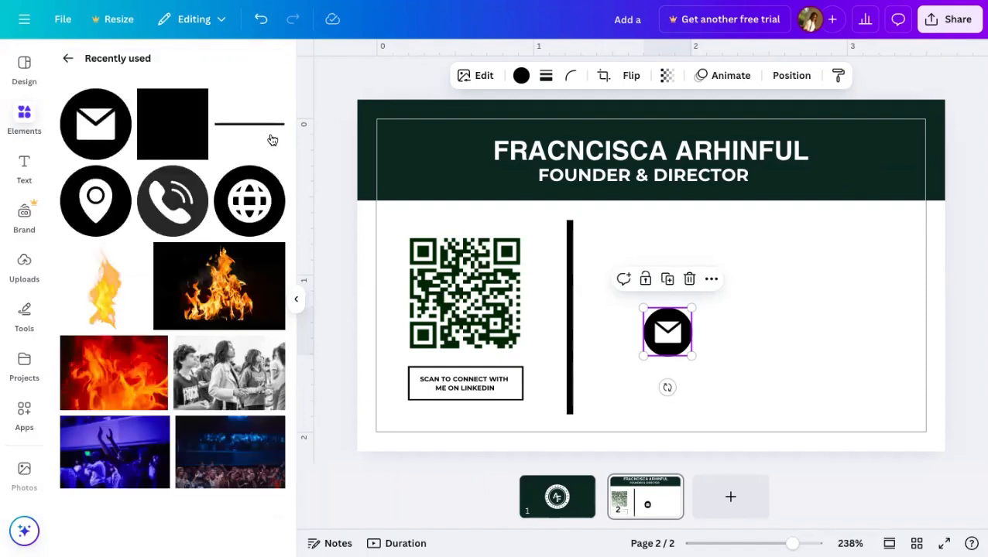
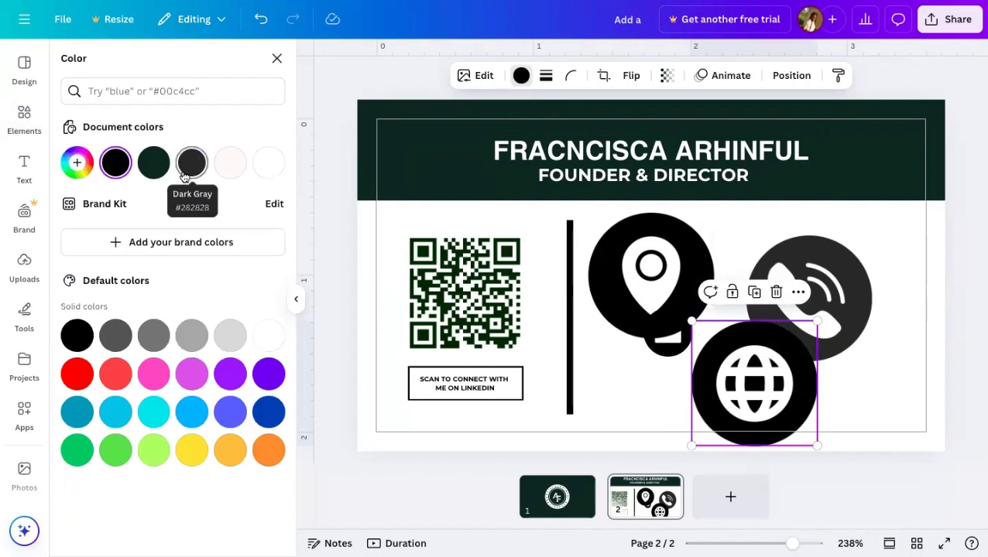
- Try red, orange, blue, purple and violet swatches on the globe, then the document's dark green
{"action": "left_click", "coordinate": [77, 374]}
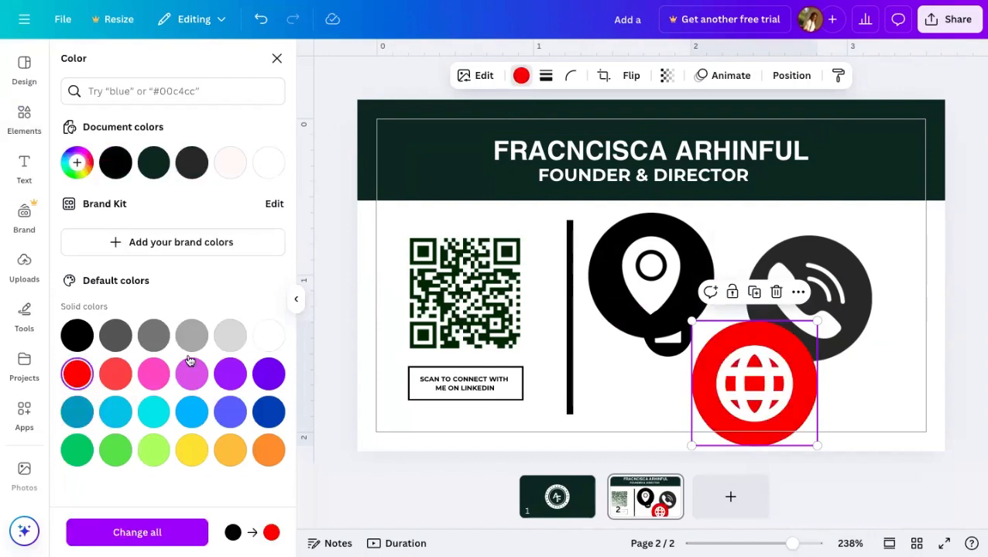
{"action": "left_click", "coordinate": [264, 462]}
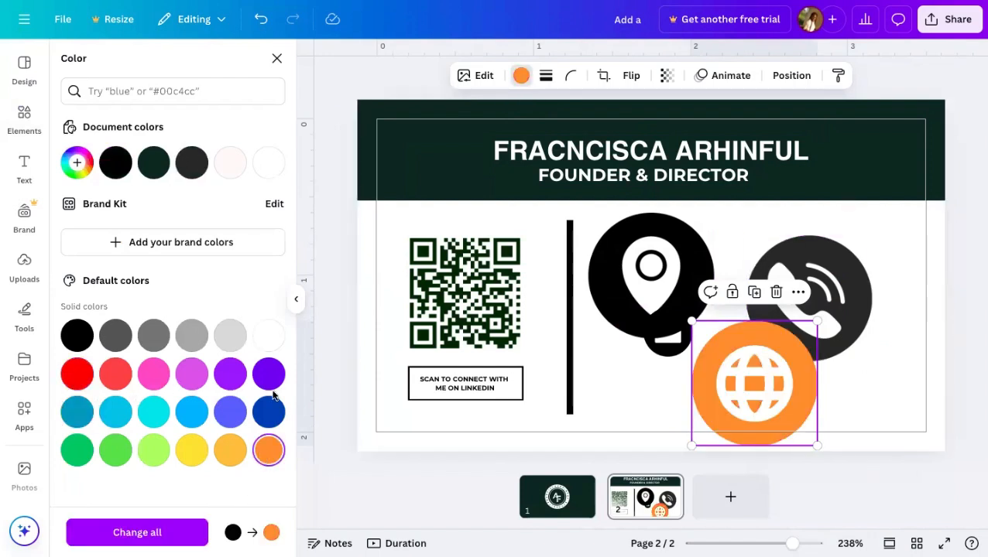
{"action": "left_click", "coordinate": [269, 418]}
{"action": "left_click", "coordinate": [269, 379]}
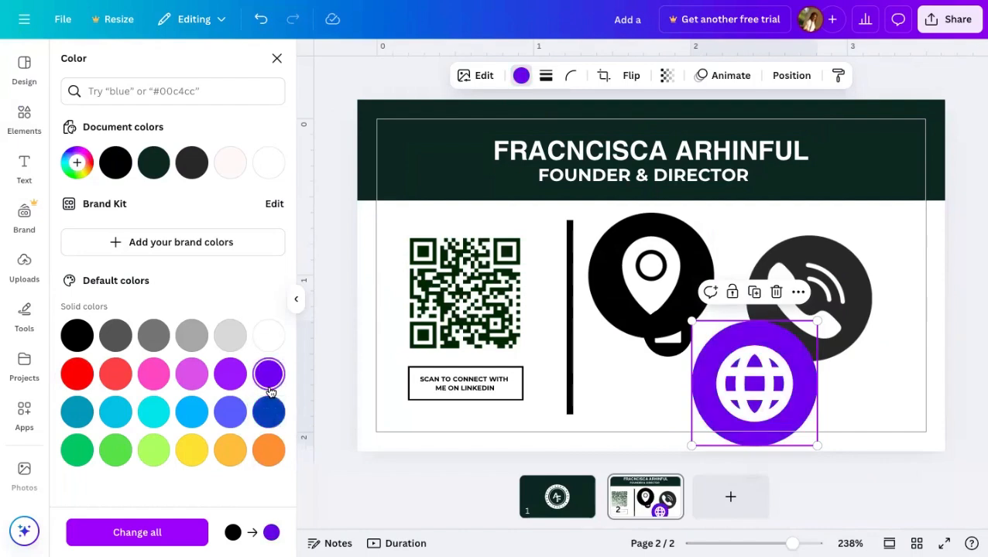
{"action": "left_click", "coordinate": [230, 411]}
{"action": "left_click", "coordinate": [227, 457]}
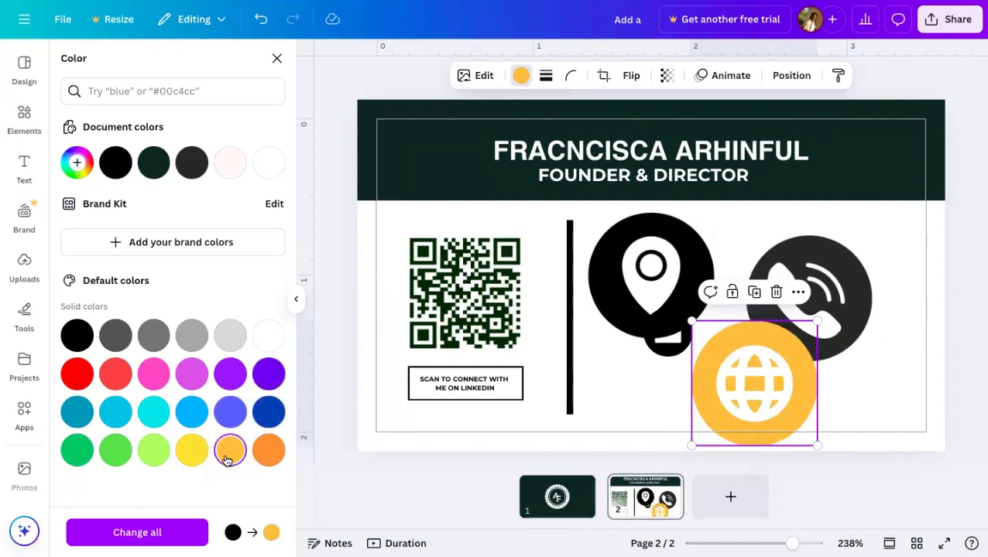
{"action": "left_click", "coordinate": [269, 376]}
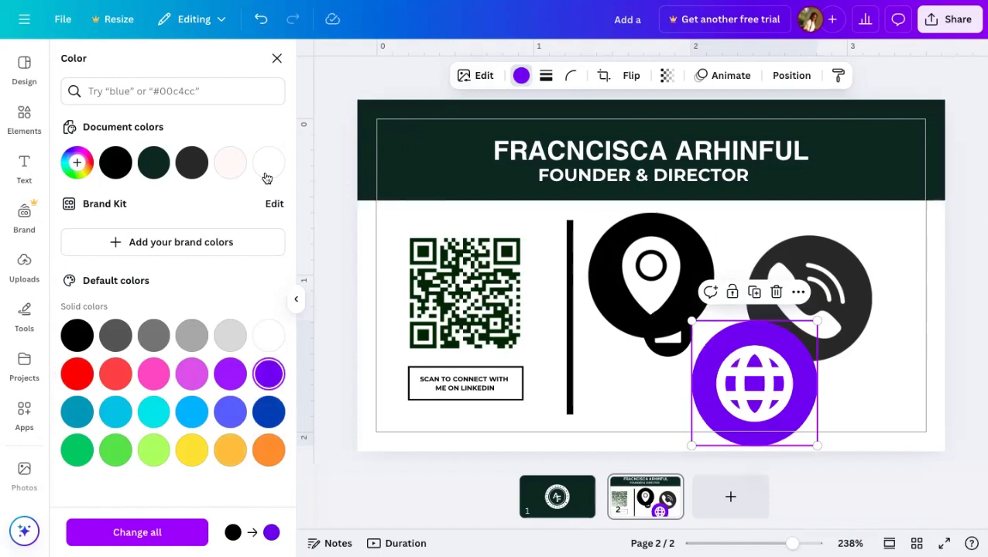
{"action": "left_click", "coordinate": [153, 166]}
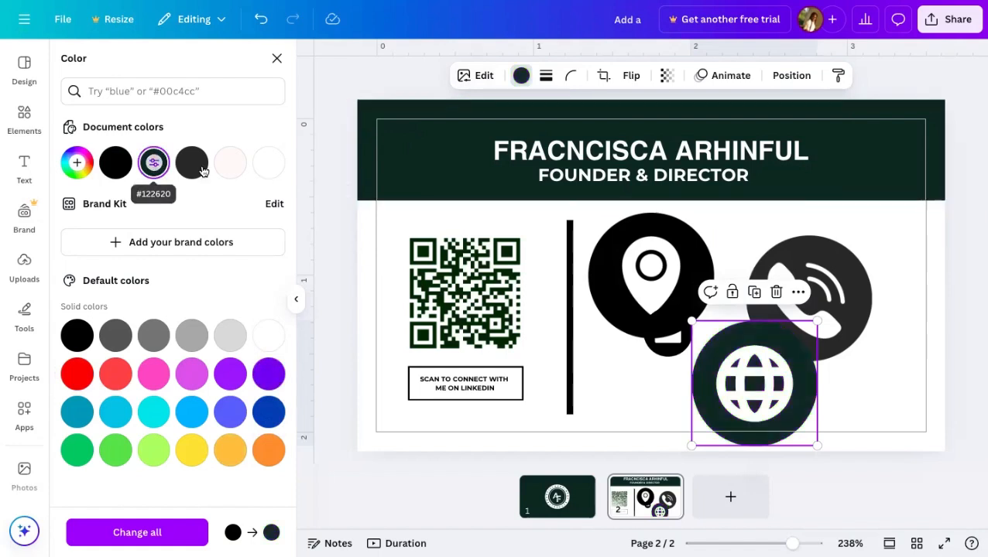
- Make a custom near-black green #000E0A for the globe and copy its hex code
{"action": "left_click", "coordinate": [77, 162]}
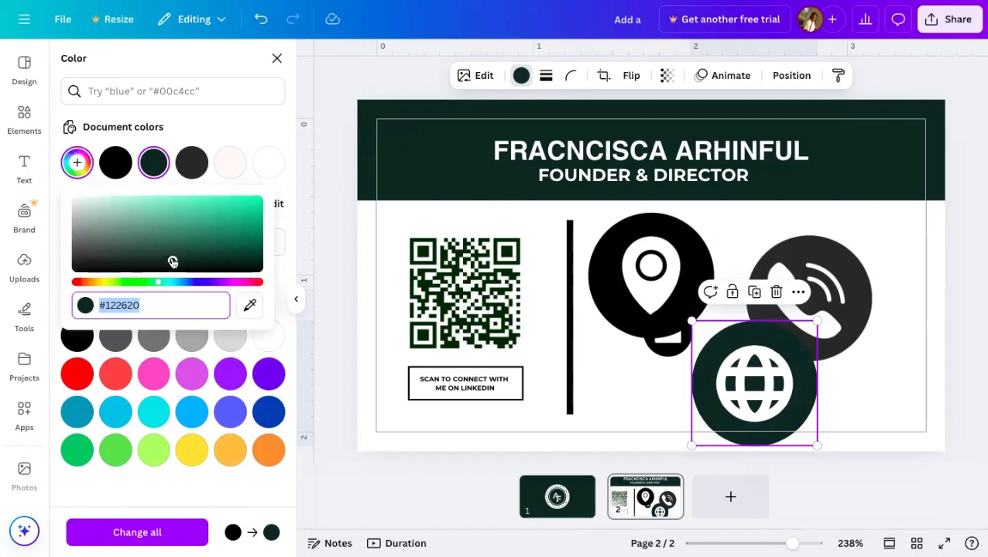
{"action": "left_click_drag", "start_coordinate": [172, 262], "coordinate": [259, 268]}
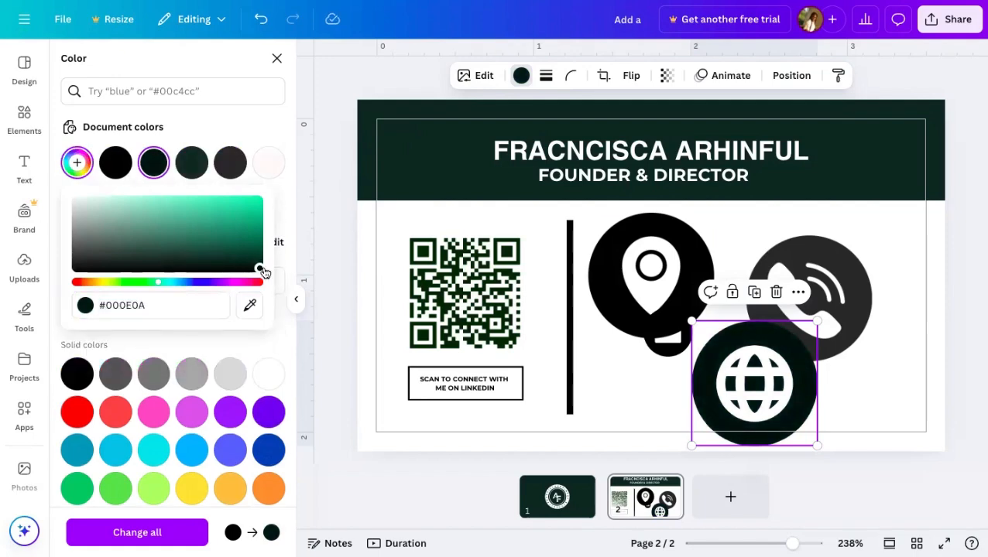
{"action": "left_click", "coordinate": [185, 304]}
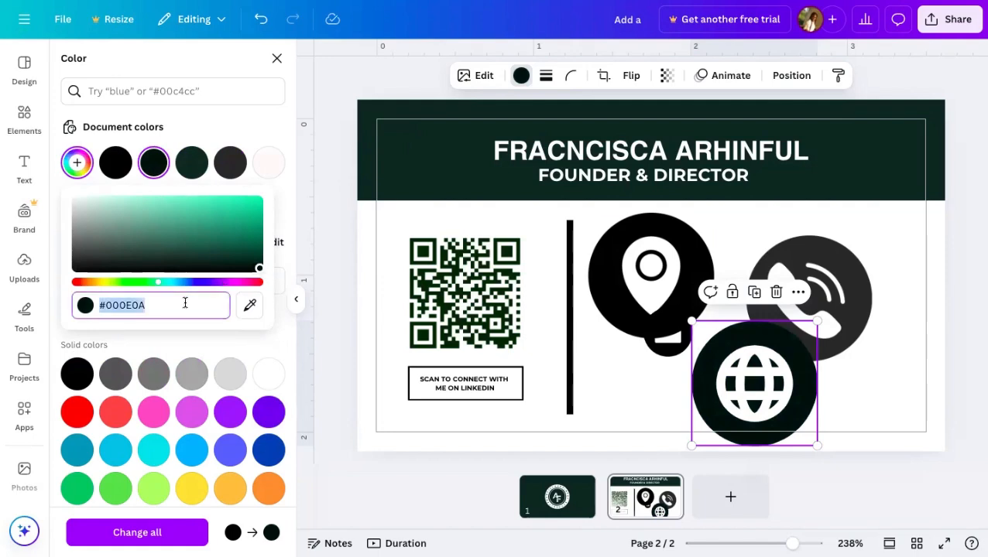
{"action": "right_click", "coordinate": [139, 304]}
{"action": "left_click", "coordinate": [158, 332]}
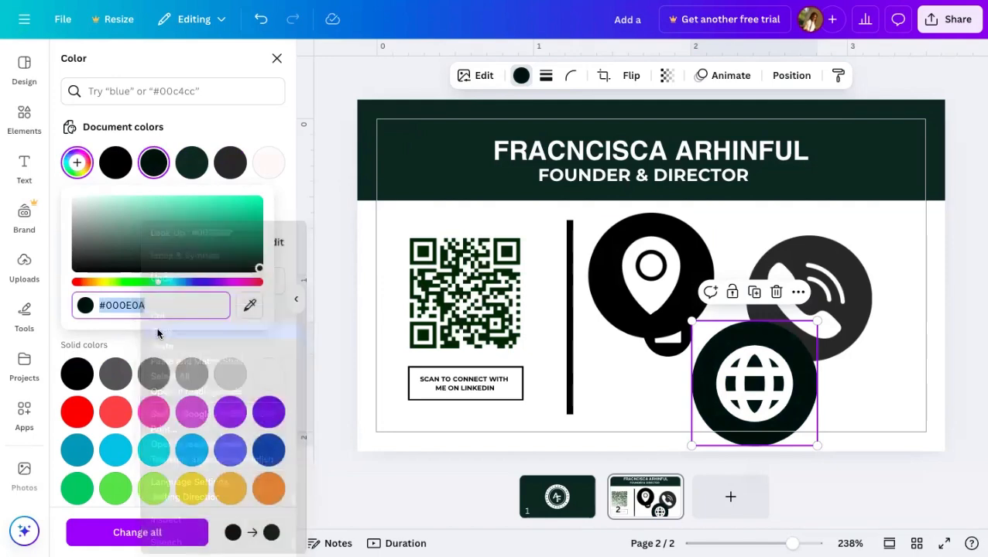
- Recolour the location-pin icon #000E0A and move it aside to reveal the mail icon
{"action": "left_click", "coordinate": [683, 333]}
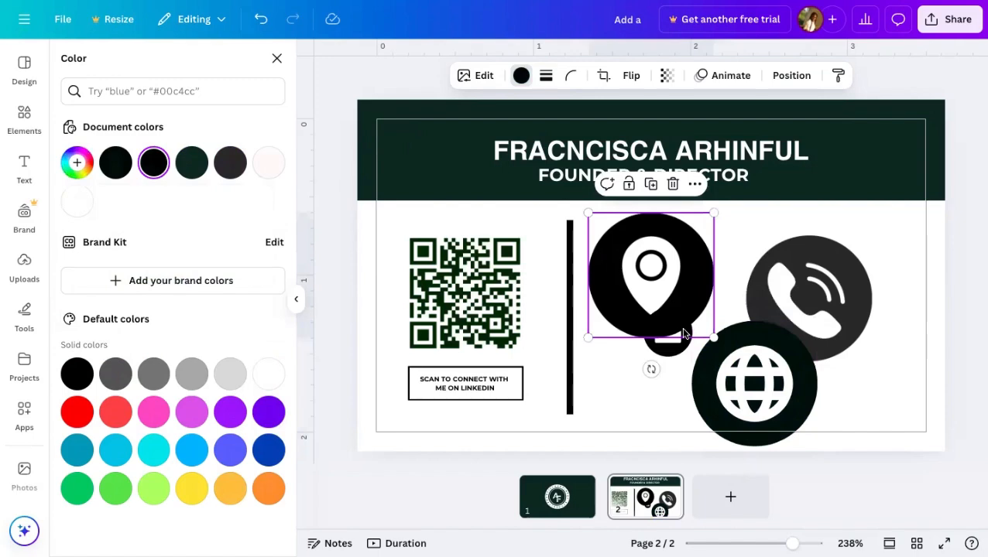
{"action": "left_click", "coordinate": [516, 77]}
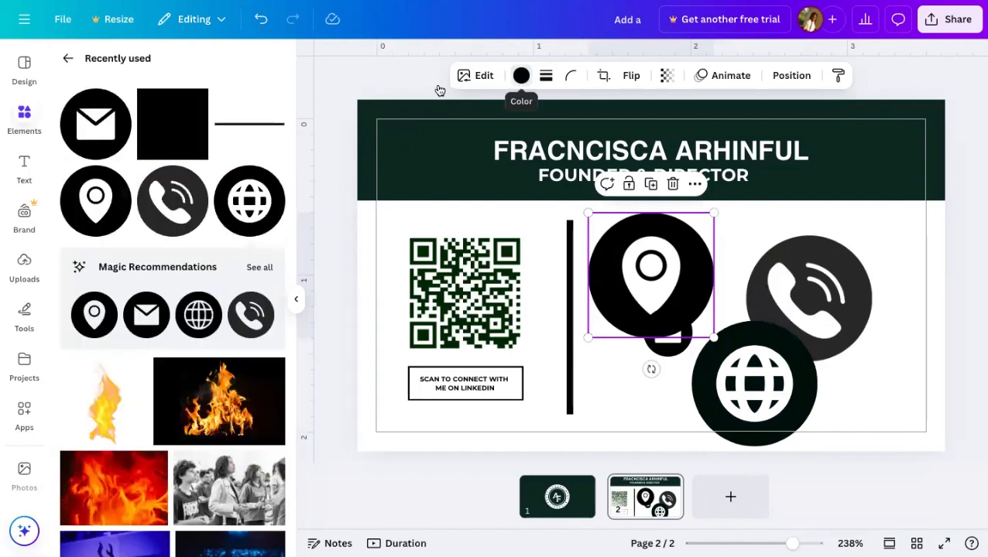
{"action": "left_click", "coordinate": [521, 75]}
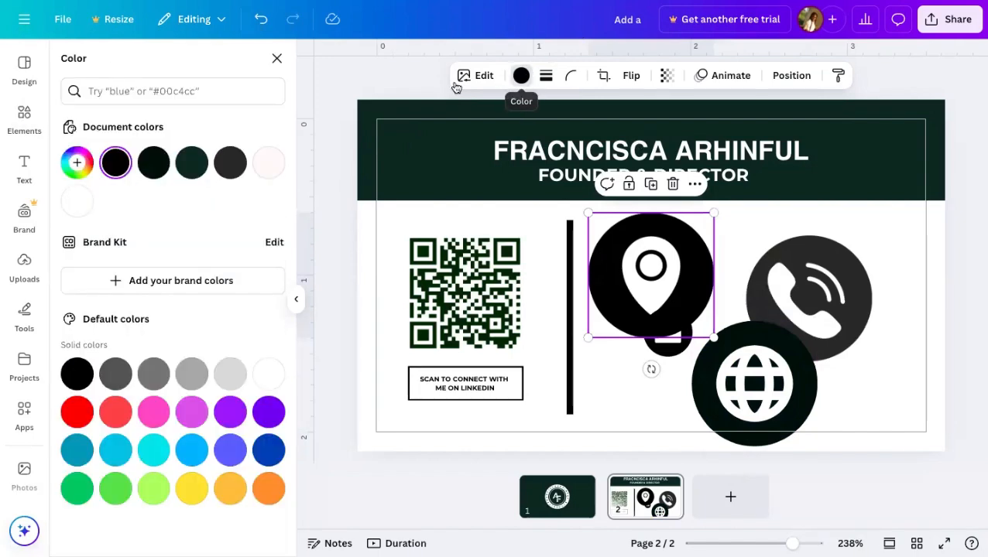
{"action": "left_click", "coordinate": [77, 161]}
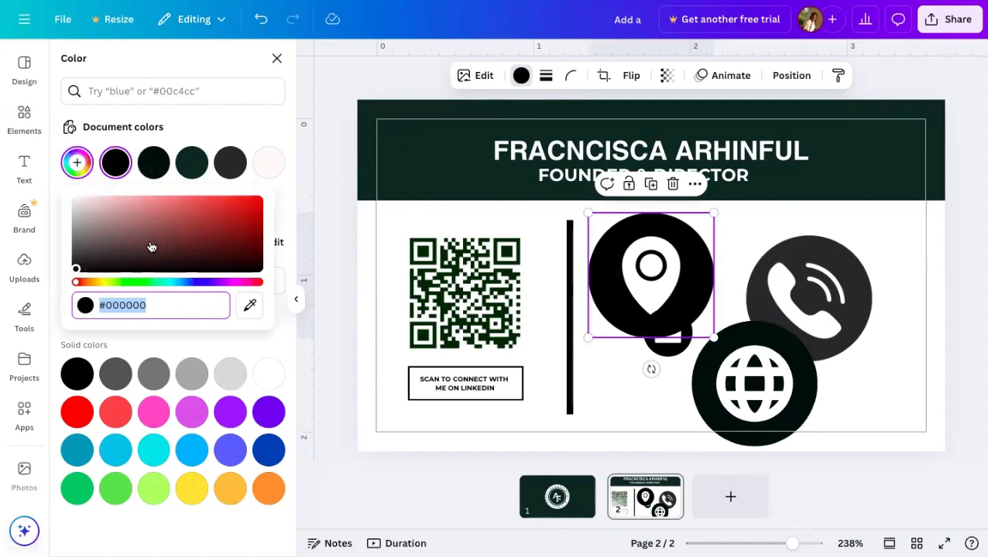
{"action": "type", "text": "#"}
{"action": "key", "text": "ctrl+v"}
{"action": "key", "text": "Return"}
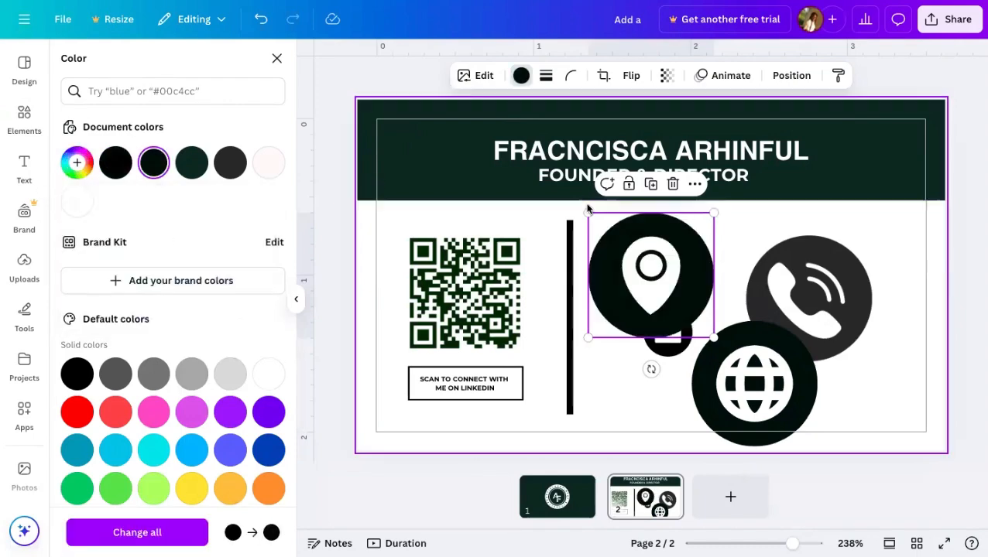
{"action": "left_click_drag", "start_coordinate": [652, 236], "coordinate": [827, 240]}
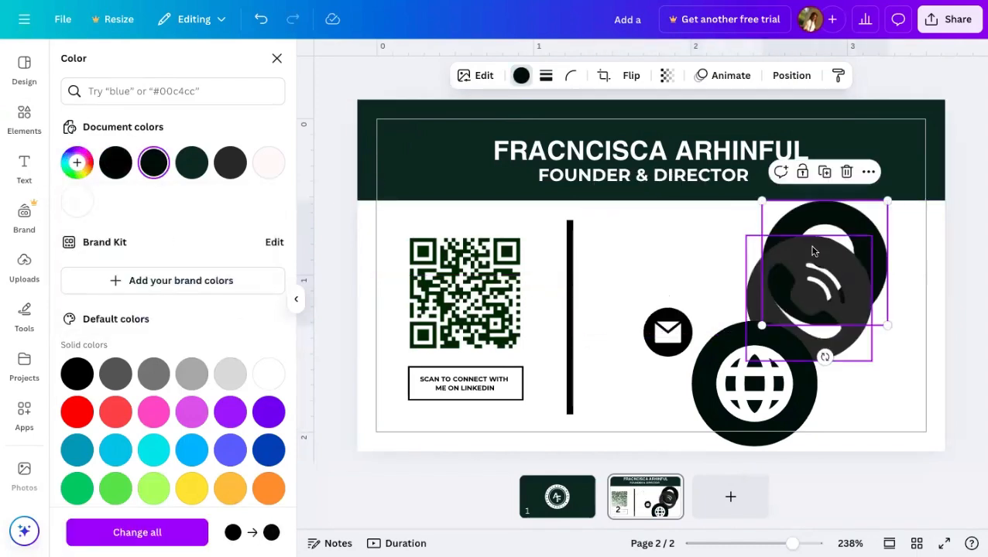
- Give the phone icon the custom colour #000E0A
{"action": "left_click", "coordinate": [811, 250]}
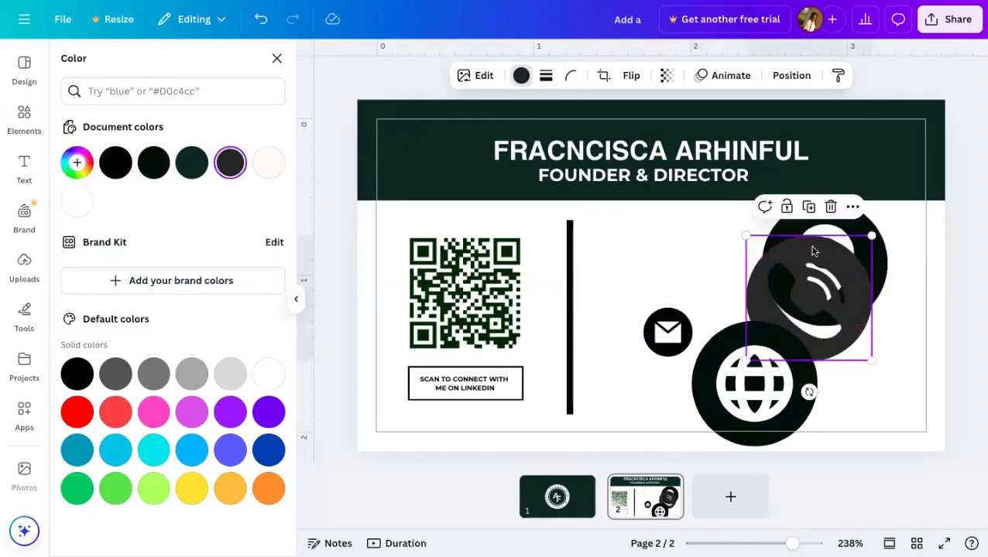
{"action": "left_click", "coordinate": [521, 76]}
{"action": "left_click", "coordinate": [525, 78]}
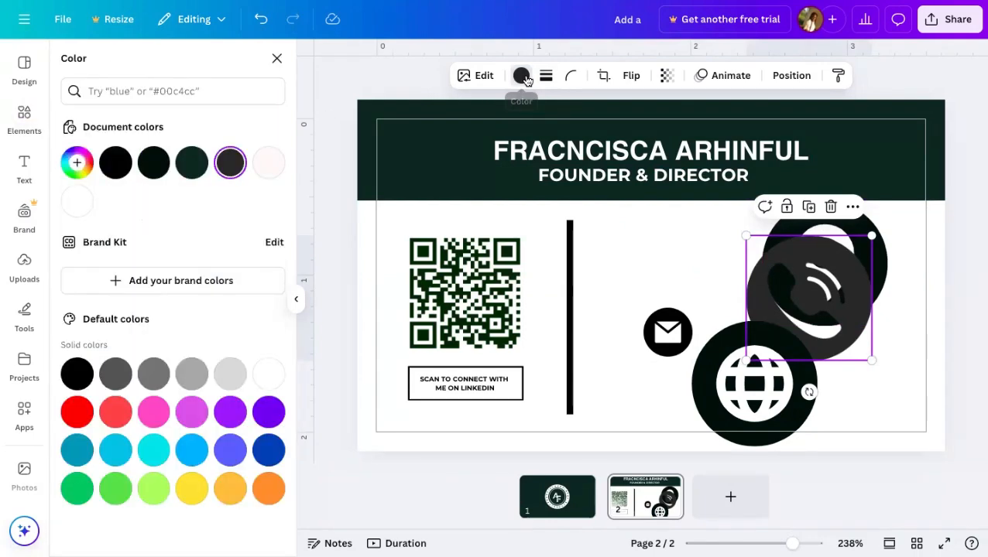
{"action": "left_click", "coordinate": [78, 174]}
{"action": "type", "text": "#"}
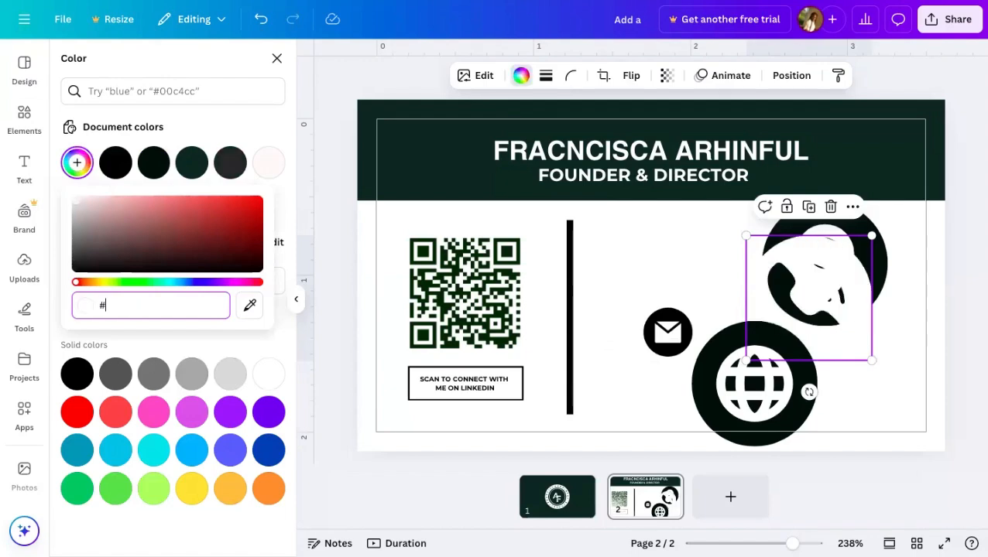
{"action": "type", "text": "000E0A"}
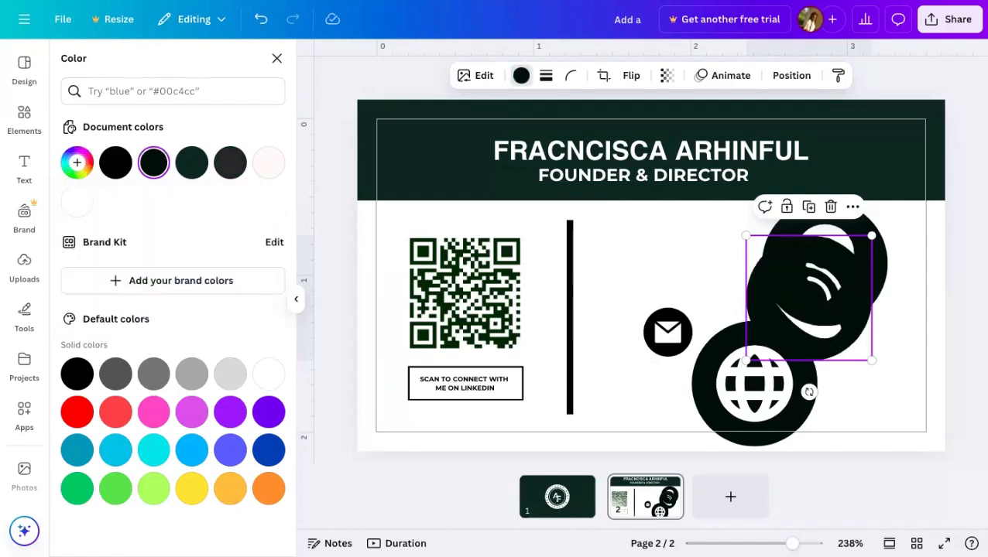
- Paste #000E0A onto the email icon and drag it lower beside the divider
{"action": "left_click", "coordinate": [667, 331]}
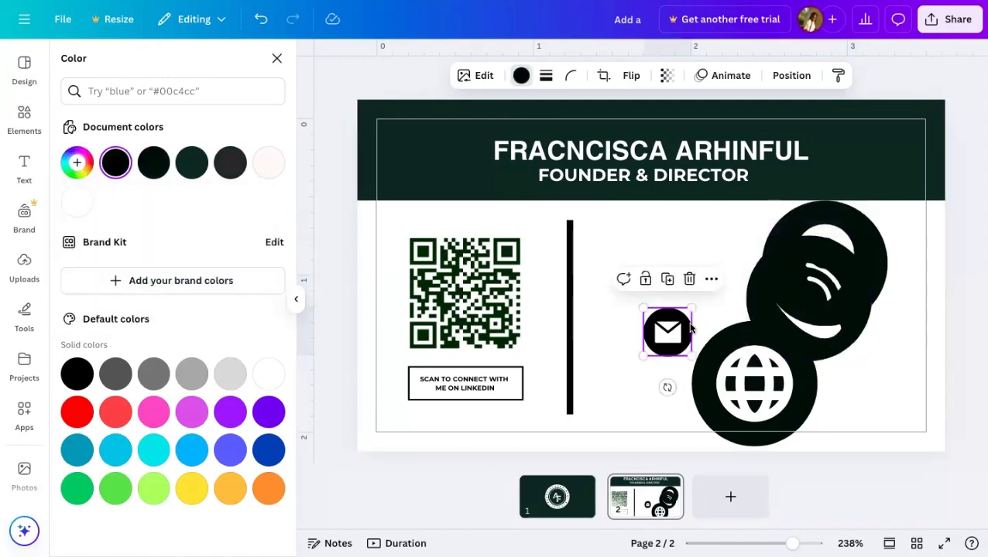
{"action": "left_click", "coordinate": [521, 75]}
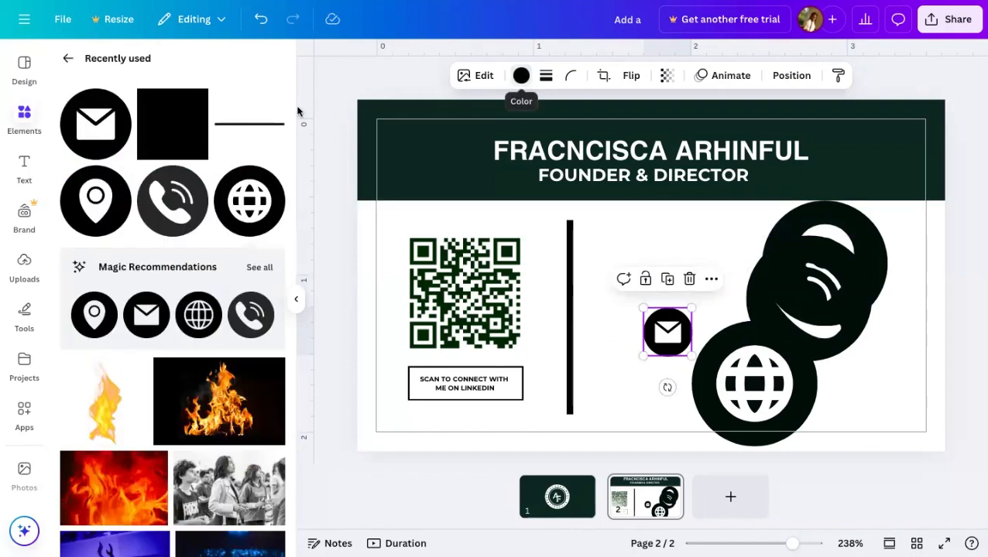
{"action": "left_click", "coordinate": [521, 75]}
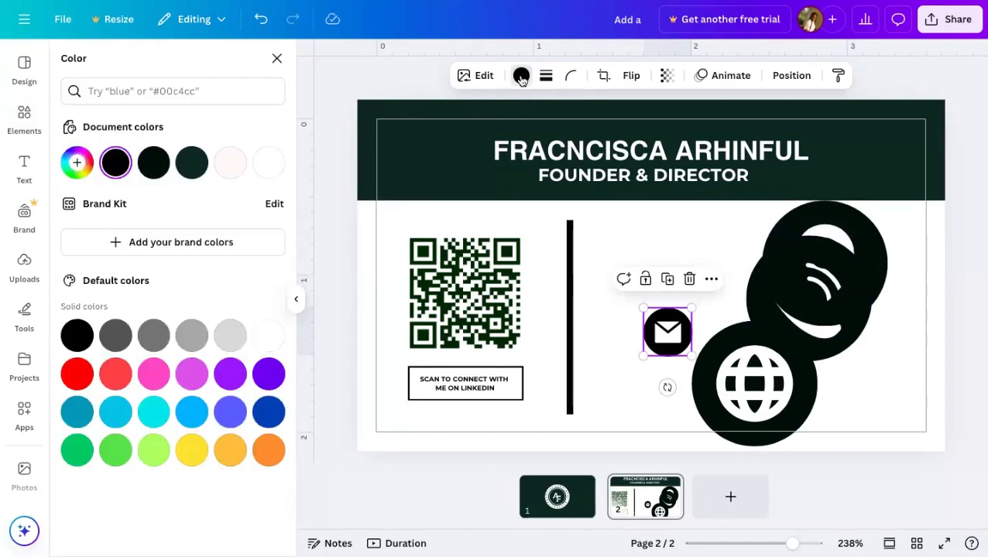
{"action": "left_click", "coordinate": [76, 163]}
{"action": "key", "text": "BackSpace"}
{"action": "key", "text": "ctrl+v"}
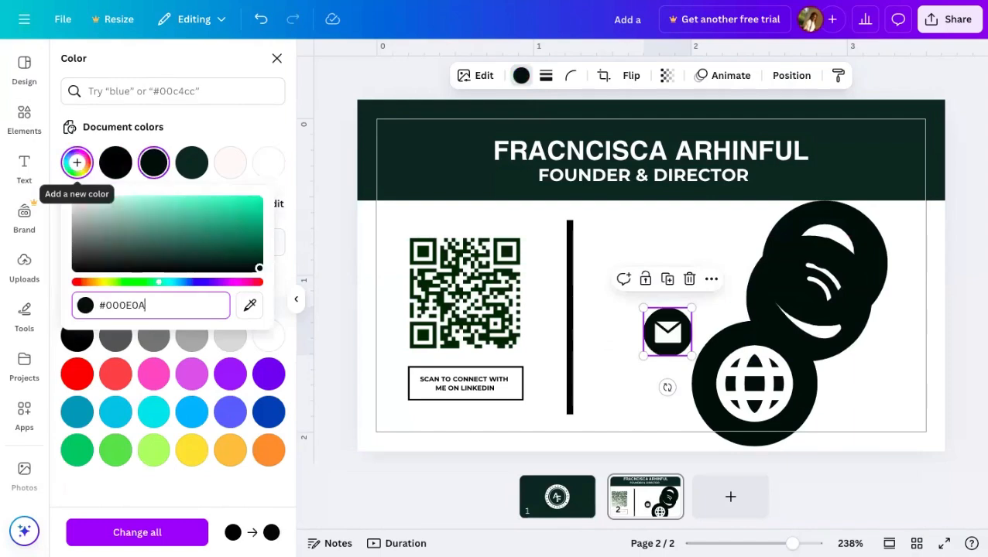
{"action": "left_click", "coordinate": [638, 249]}
{"action": "left_click", "coordinate": [680, 329]}
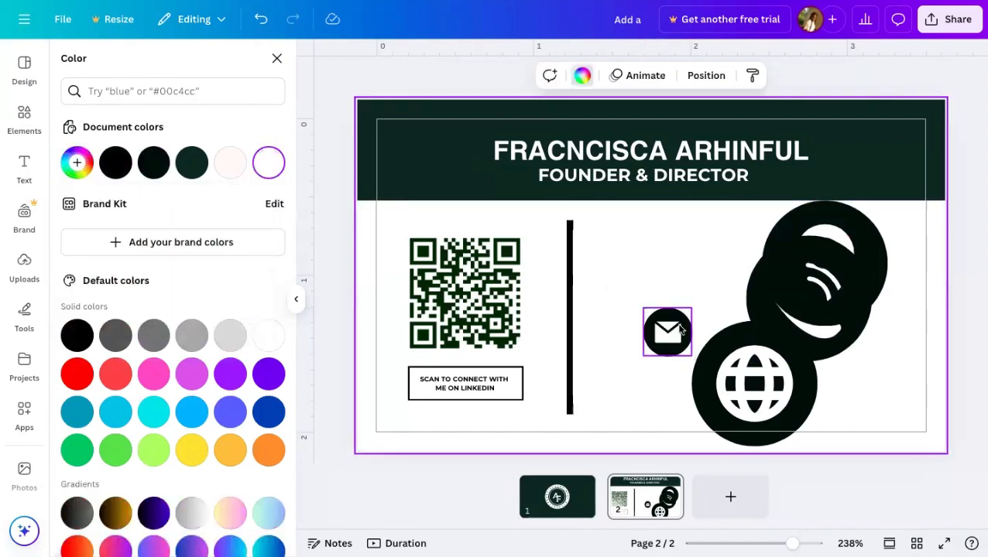
{"action": "left_click_drag", "start_coordinate": [679, 329], "coordinate": [651, 387]}
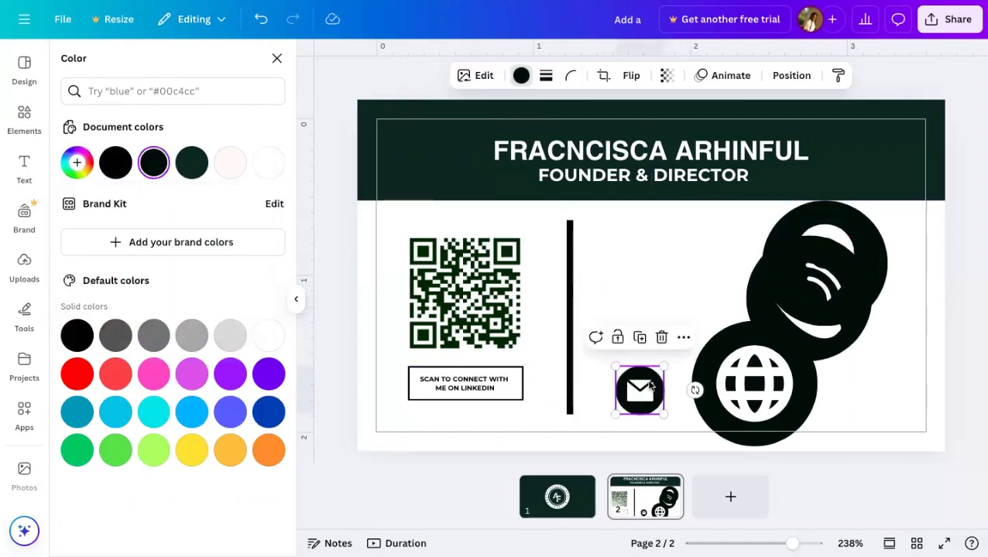
- Move the phone icon next to the divider and shrink it small
{"action": "left_click", "coordinate": [811, 302]}
{"action": "left_click_drag", "start_coordinate": [762, 294], "coordinate": [652, 320]}
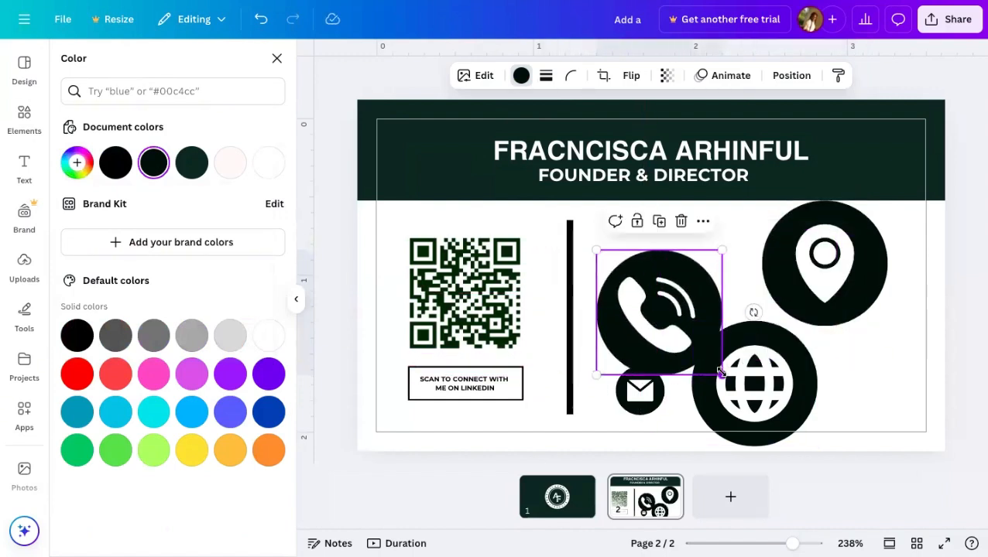
{"action": "left_click_drag", "start_coordinate": [711, 362], "coordinate": [649, 259]}
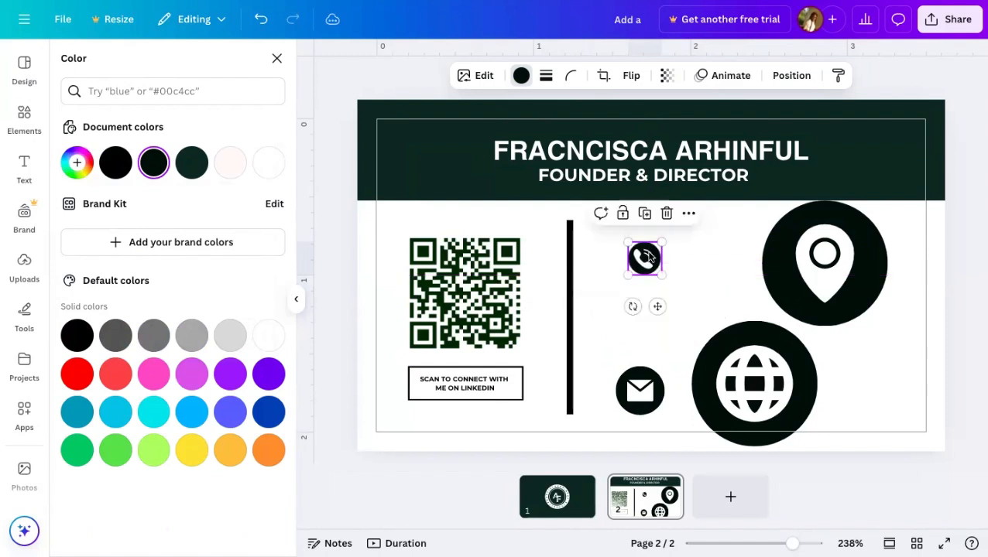
- Shift the globe and pin aside, and place the slightly shrunk mail icon beside the phone icon
{"action": "left_click", "coordinate": [633, 390]}
{"action": "left_click_drag", "start_coordinate": [633, 390], "coordinate": [879, 389]}
{"action": "left_click", "coordinate": [798, 379]}
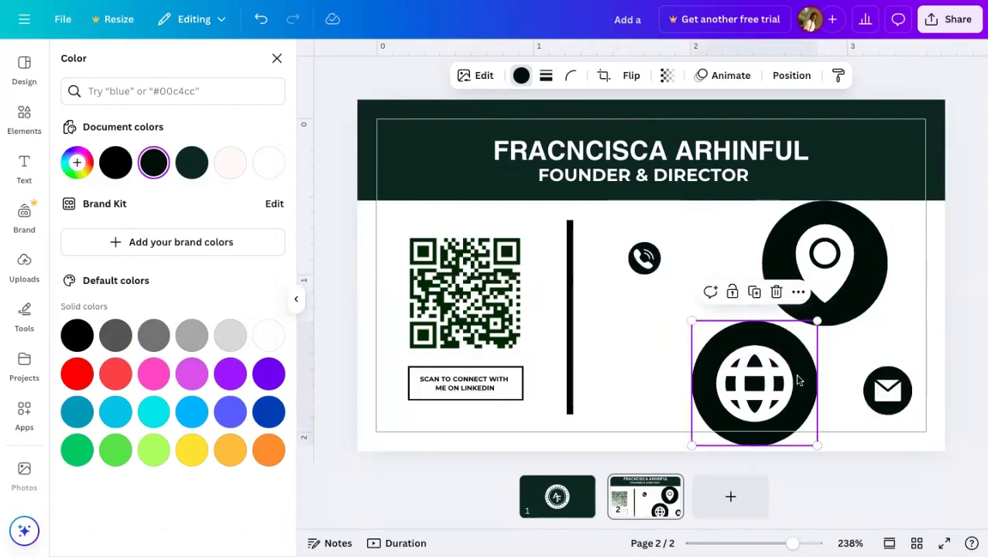
{"action": "left_click_drag", "start_coordinate": [813, 384], "coordinate": [858, 398]}
{"action": "left_click", "coordinate": [876, 257]}
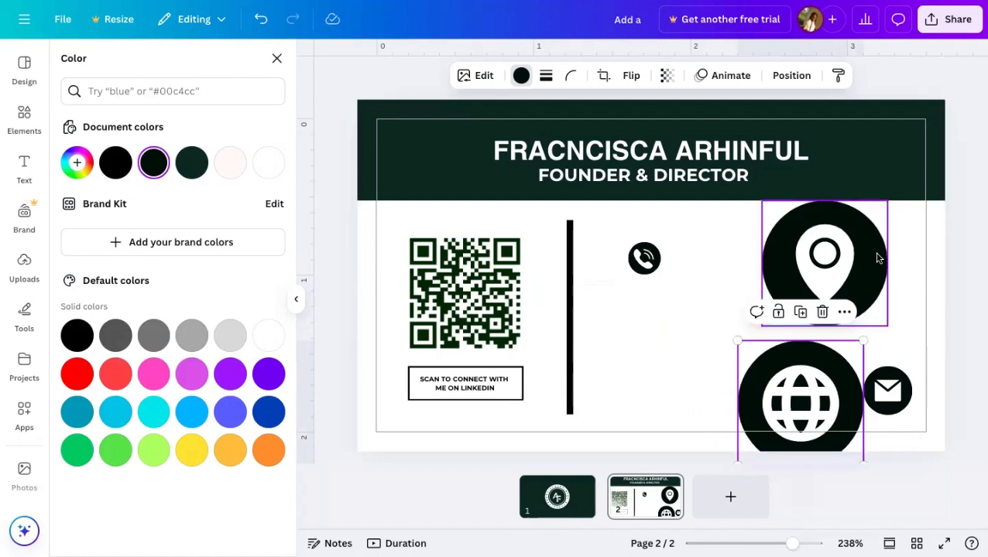
{"action": "left_click_drag", "start_coordinate": [875, 257], "coordinate": [920, 165]}
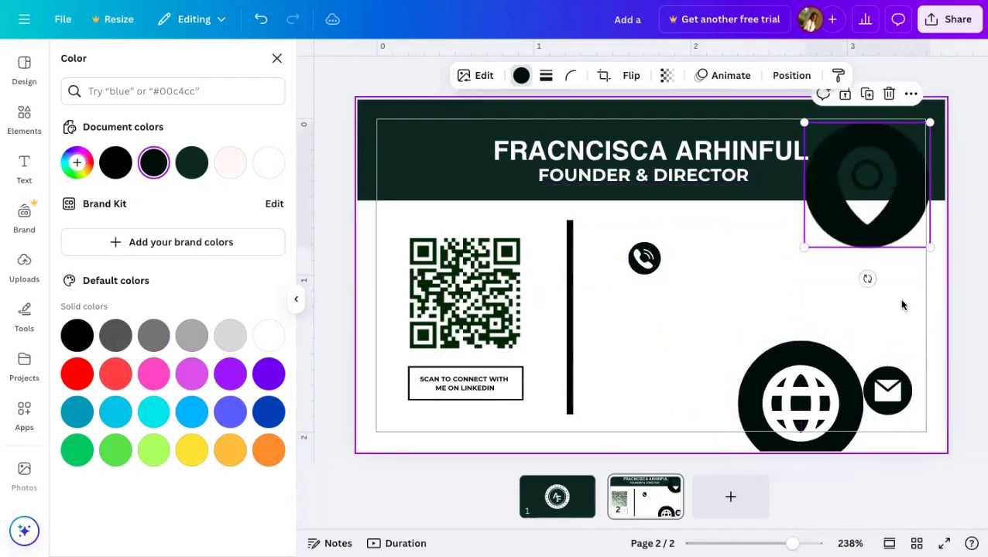
{"action": "left_click", "coordinate": [891, 391]}
{"action": "left_click_drag", "start_coordinate": [891, 391], "coordinate": [668, 303]}
{"action": "left_click_drag", "start_coordinate": [669, 341], "coordinate": [652, 310]}
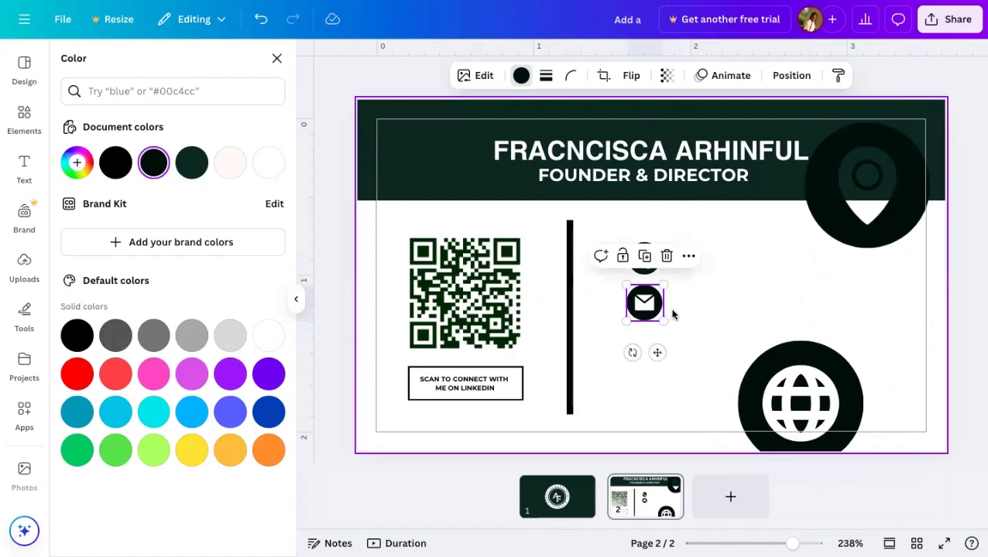
{"action": "left_click", "coordinate": [673, 315]}
- Move the globe icon below the mail icon and shrink it to 0.4 by 0.4
{"action": "left_click", "coordinate": [825, 219]}
{"action": "left_click_drag", "start_coordinate": [815, 240], "coordinate": [818, 304]}
{"action": "left_click", "coordinate": [780, 387]}
{"action": "left_click_drag", "start_coordinate": [780, 387], "coordinate": [659, 366]}
{"action": "left_click_drag", "start_coordinate": [740, 315], "coordinate": [645, 339]}
{"action": "left_click", "coordinate": [762, 372]}
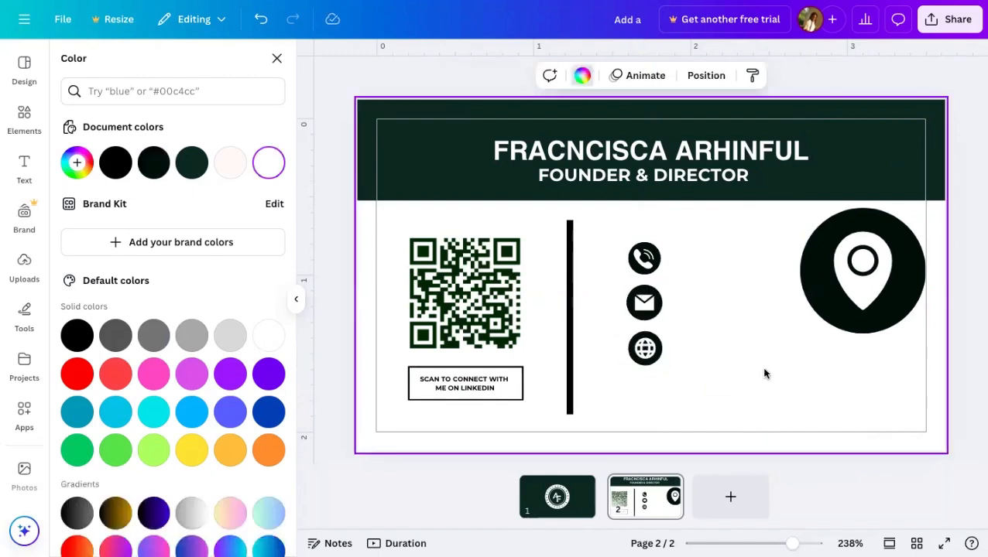
- Shrink the location pin to 0.3 by 0.3 beside the icons, then scale all four down together
{"action": "left_click", "coordinate": [836, 316]}
{"action": "left_click_drag", "start_coordinate": [836, 316], "coordinate": [708, 384]}
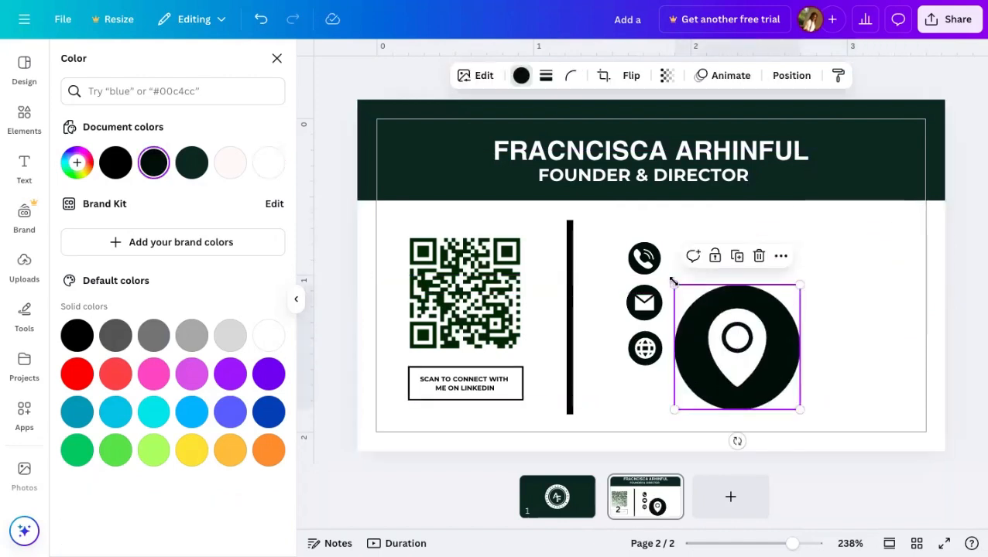
{"action": "left_click_drag", "start_coordinate": [698, 309], "coordinate": [645, 389]}
{"action": "left_click", "coordinate": [771, 339]}
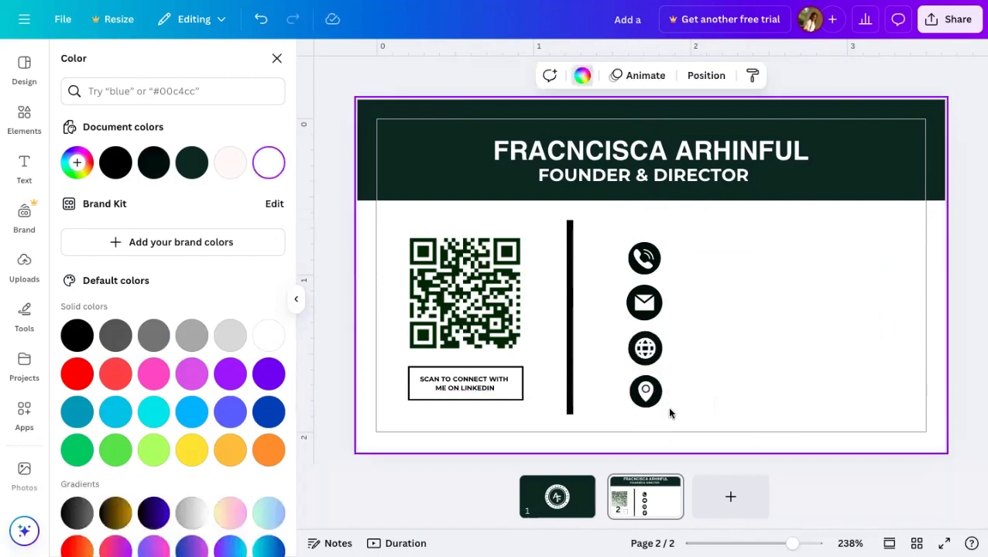
{"action": "left_click_drag", "start_coordinate": [669, 412], "coordinate": [660, 252]}
{"action": "left_click_drag", "start_coordinate": [626, 408], "coordinate": [645, 353]}
- Move the group of four contact icons left to sit just beside the divider
{"action": "left_click", "coordinate": [706, 355]}
{"action": "left_click_drag", "start_coordinate": [671, 401], "coordinate": [641, 306]}
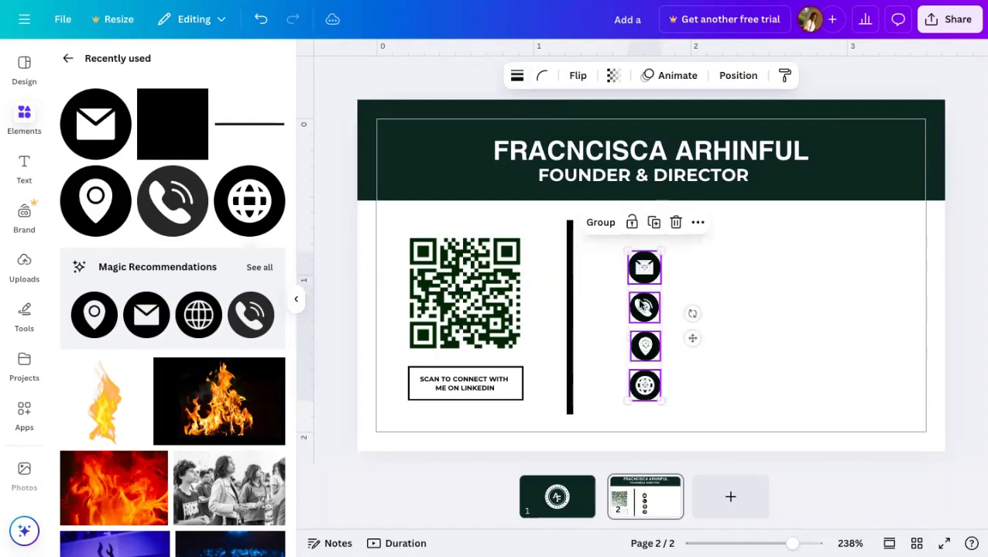
{"action": "mouse_move", "coordinate": [691, 339]}
{"action": "left_mouse_down"}
{"action": "mouse_move", "coordinate": [676, 333]}
{"action": "mouse_move", "coordinate": [684, 339]}
{"action": "left_mouse_up"}
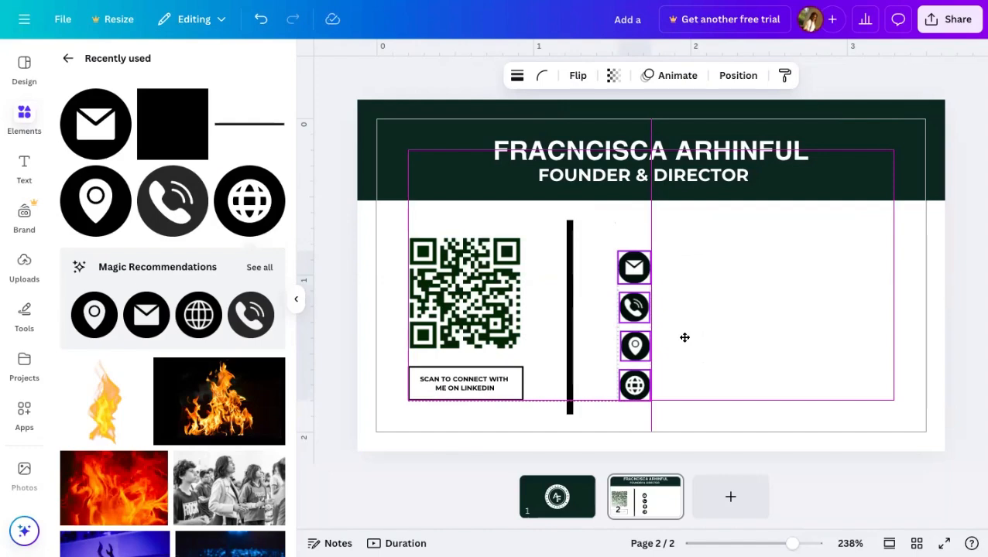
{"action": "left_click_drag", "start_coordinate": [684, 337], "coordinate": [685, 338]}
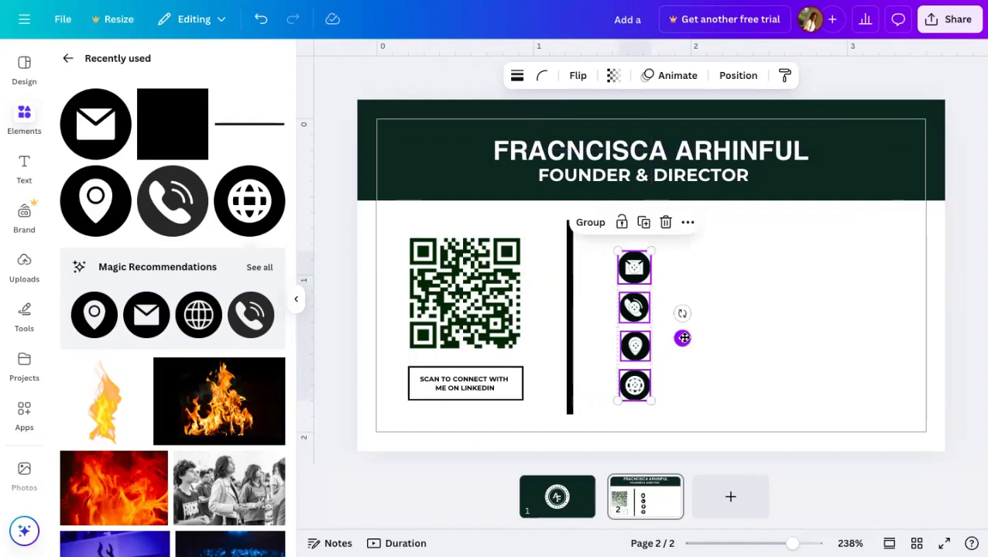
{"action": "left_click", "coordinate": [769, 319]}
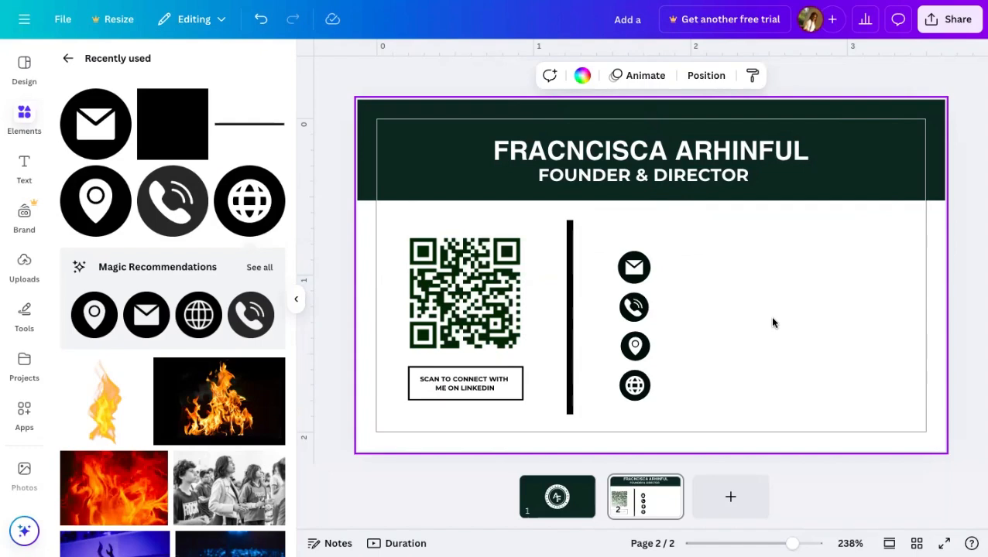
- Swap the email and phone icons so the phone is on top and email second
{"action": "left_click", "coordinate": [641, 273]}
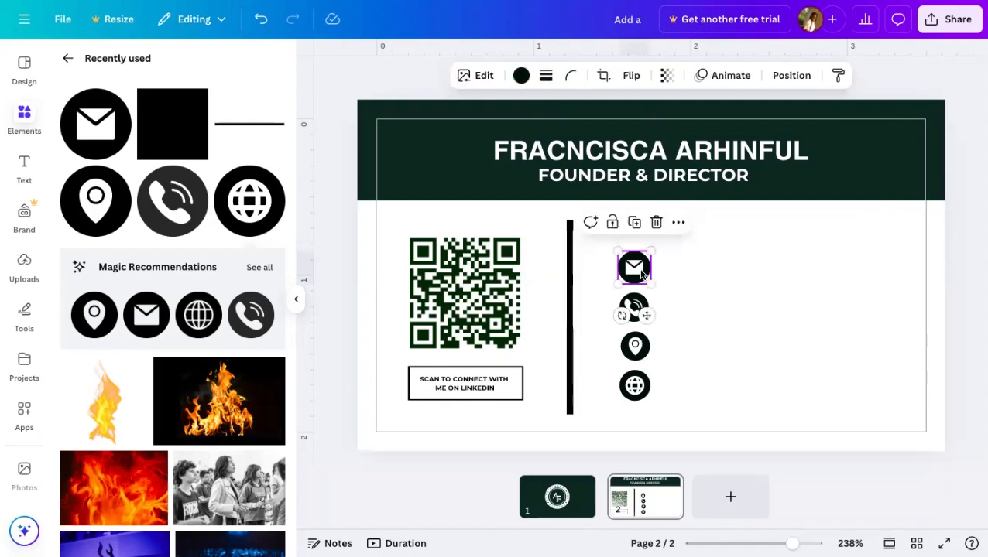
{"action": "left_click_drag", "start_coordinate": [641, 272], "coordinate": [739, 311]}
{"action": "left_click", "coordinate": [628, 304]}
{"action": "left_click_drag", "start_coordinate": [628, 303], "coordinate": [633, 259]}
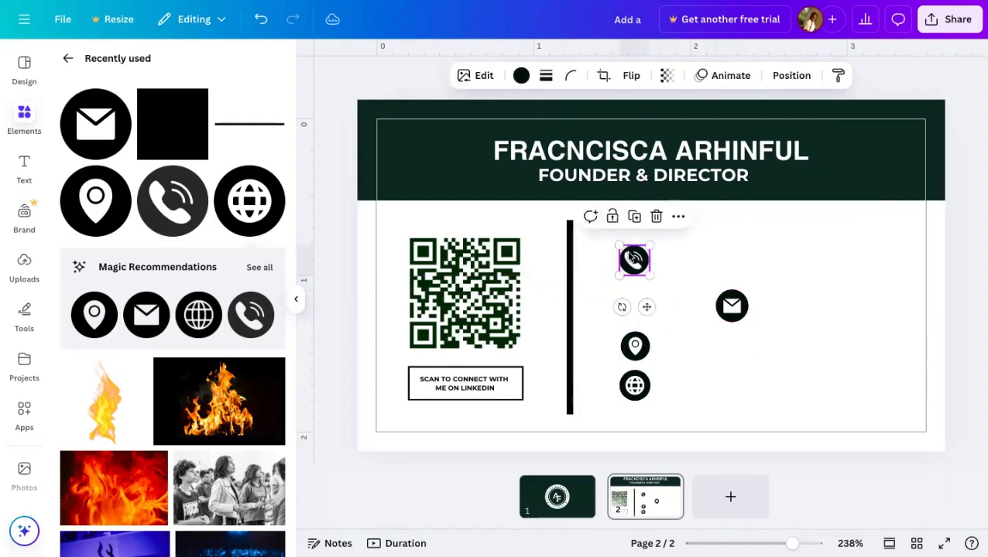
{"action": "left_click", "coordinate": [739, 311]}
{"action": "left_click_drag", "start_coordinate": [739, 311], "coordinate": [637, 307]}
- Nudge the phone icon into line with the rest of the icon column
{"action": "left_click", "coordinate": [676, 306]}
{"action": "left_click_drag", "start_coordinate": [636, 263], "coordinate": [636, 263]}
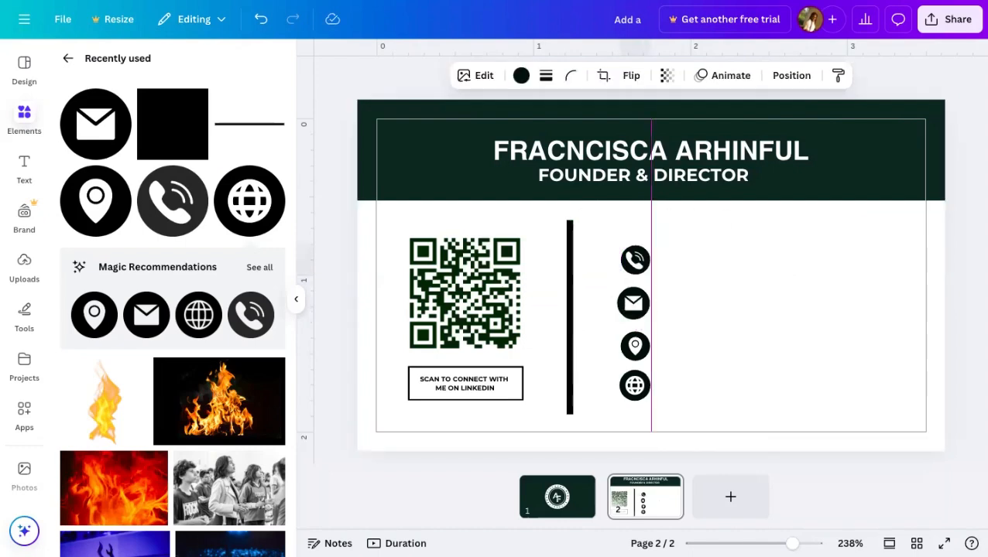
{"action": "left_click", "coordinate": [687, 300]}
{"action": "left_click", "coordinate": [636, 260]}
{"action": "left_click_drag", "start_coordinate": [635, 260], "coordinate": [633, 258]}
{"action": "left_click", "coordinate": [695, 309]}
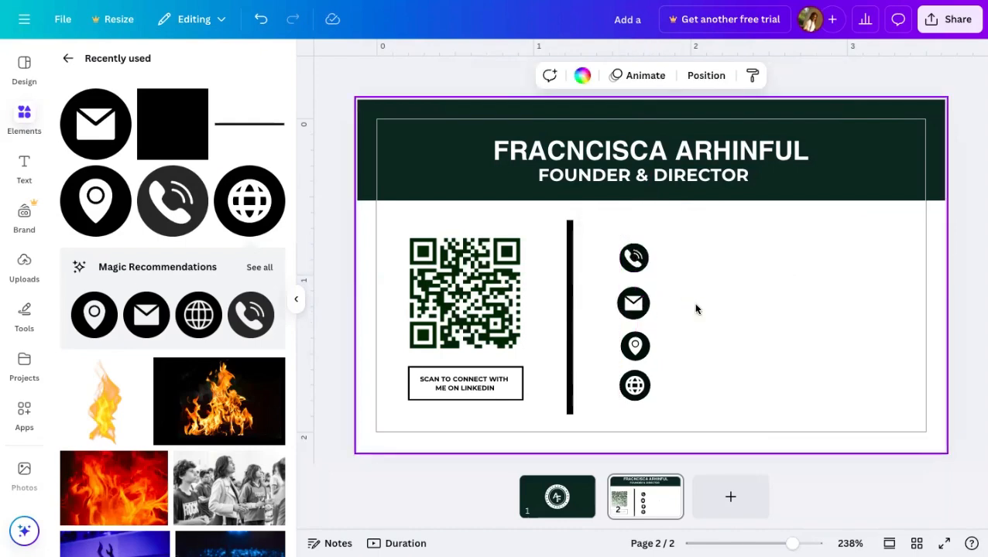
{"action": "left_click", "coordinate": [635, 348]}
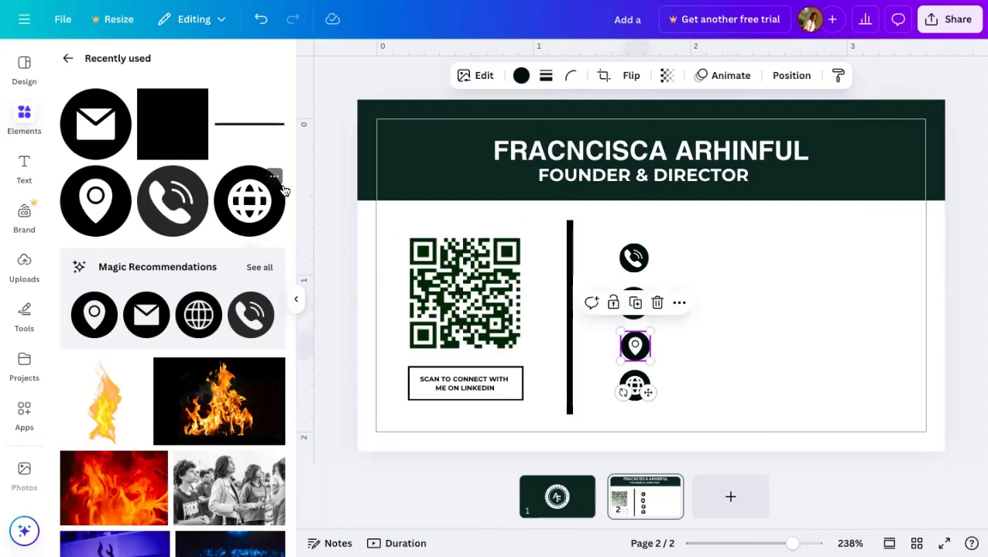
- Add a subheading text box to the card and move it to the right
{"action": "left_click", "coordinate": [25, 162]}
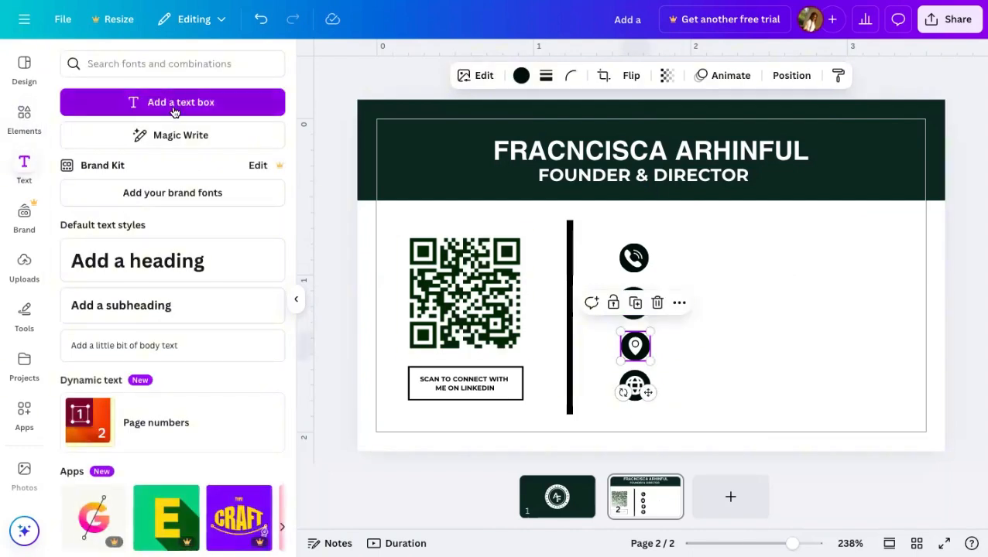
{"action": "left_click", "coordinate": [171, 305]}
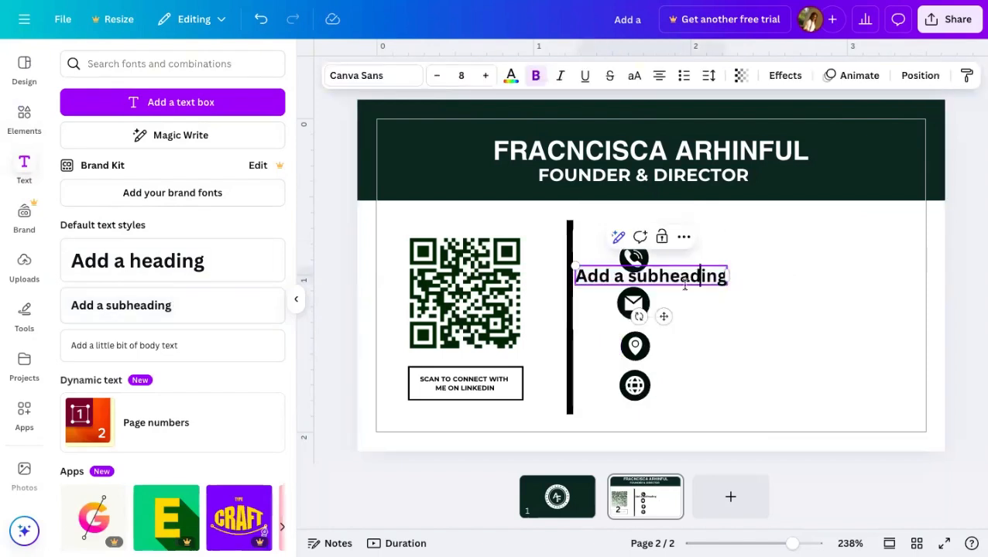
{"action": "left_click_drag", "start_coordinate": [663, 316], "coordinate": [828, 315]}
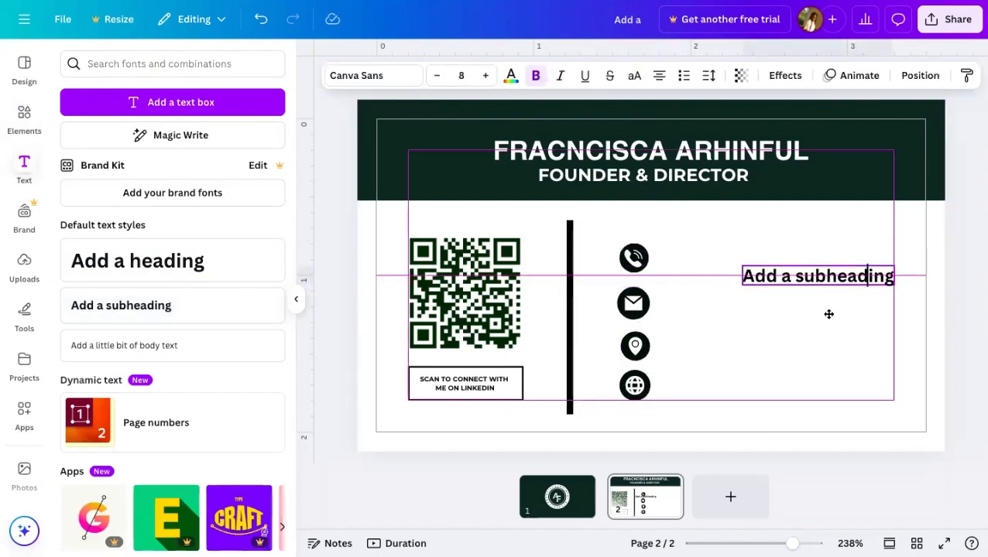
{"action": "left_click", "coordinate": [836, 263]}
- Replace the placeholder with the phone number and place it beside the phone icon
{"action": "double_click", "coordinate": [837, 273]}
{"action": "key", "text": "BackSpace"}
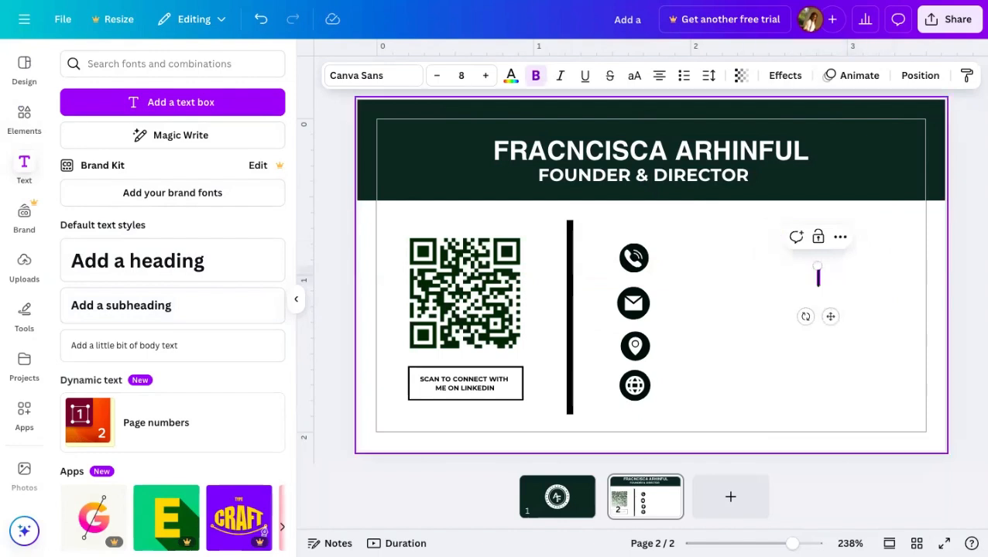
{"action": "type", "text": "0"}
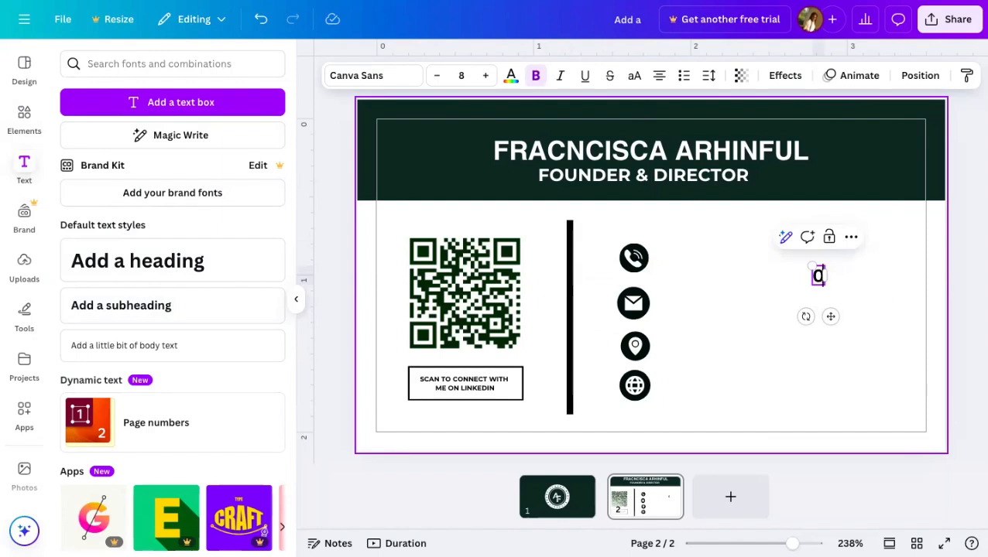
{"action": "key", "text": "BackSpace"}
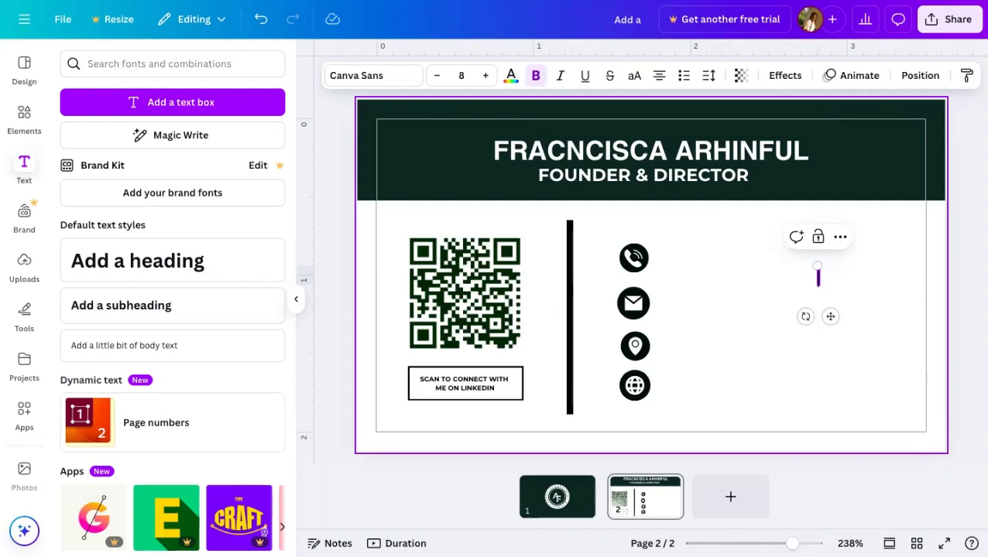
{"action": "type", "text": "+233"}
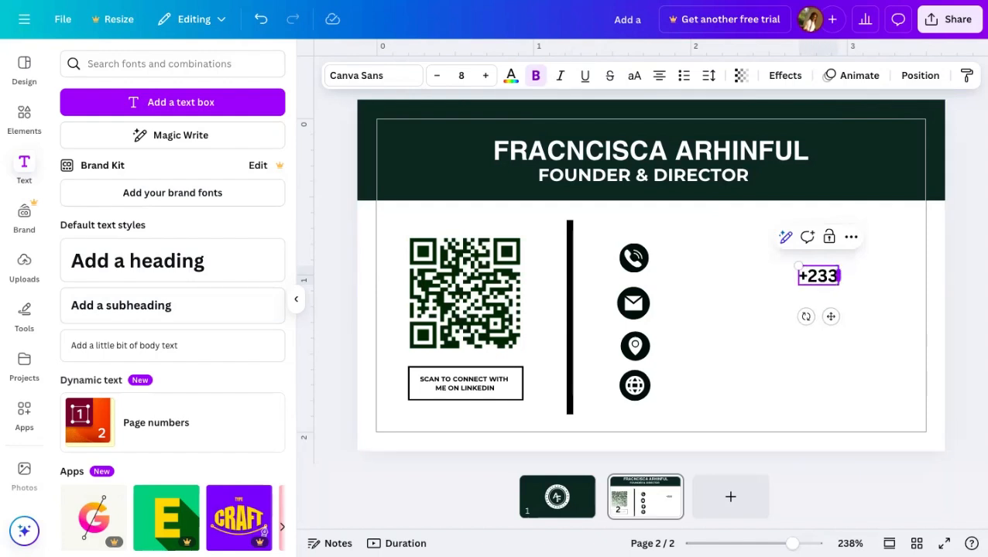
{"action": "key", "text": "BackSpace"}
{"action": "key", "text": "BackSpace"}
{"action": "key", "text": "BackSpace"}
{"action": "key", "text": "BackSpace"}
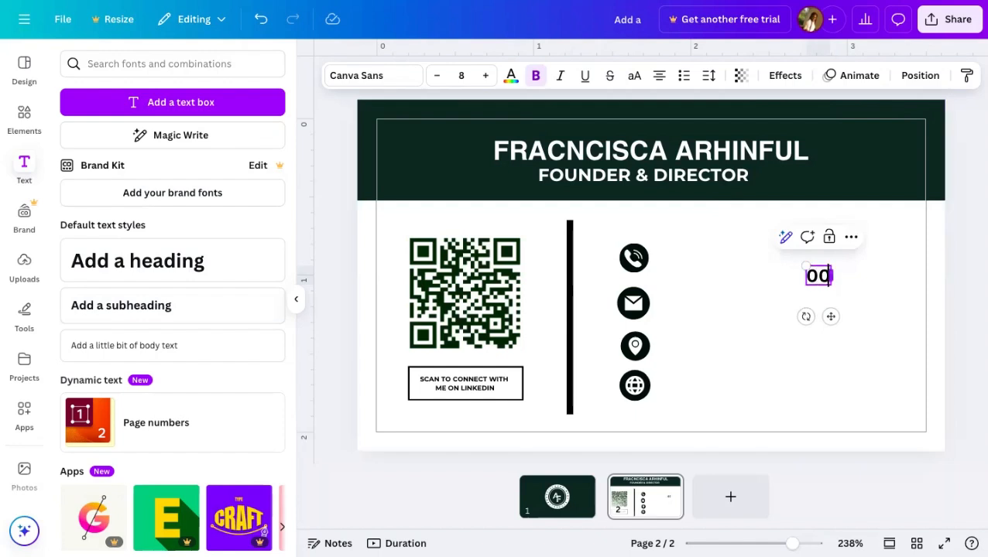
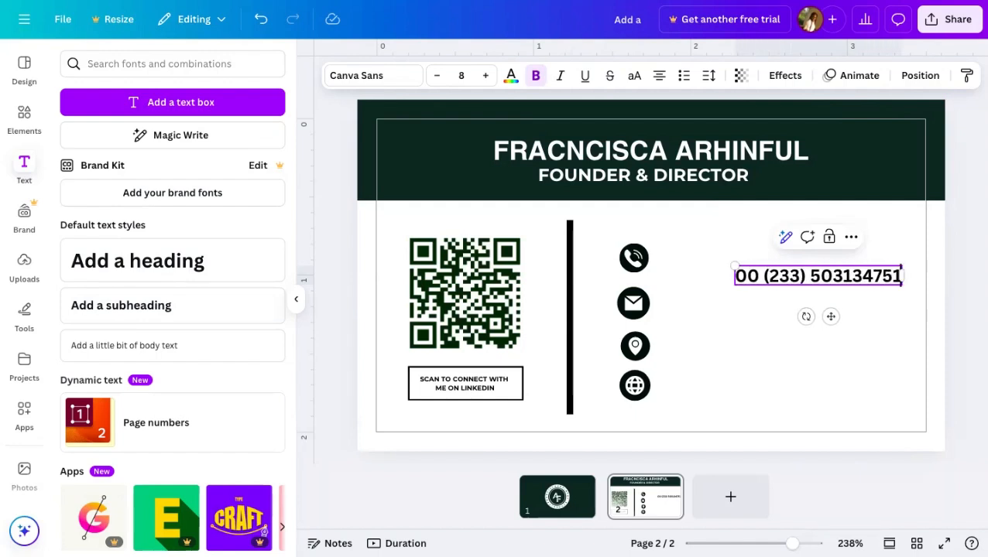
{"action": "left_click", "coordinate": [887, 408]}
{"action": "left_click", "coordinate": [827, 278]}
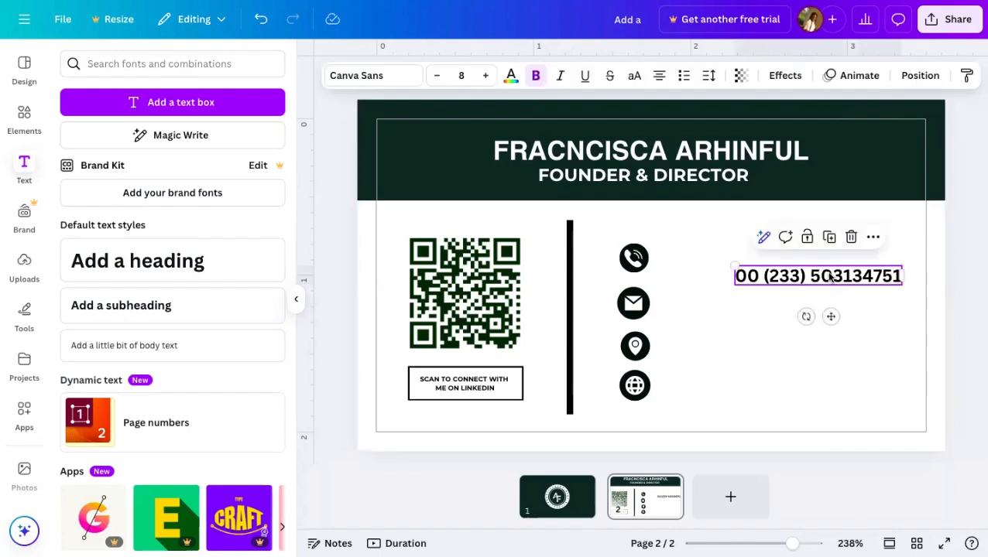
{"action": "left_click_drag", "start_coordinate": [830, 315], "coordinate": [784, 299]}
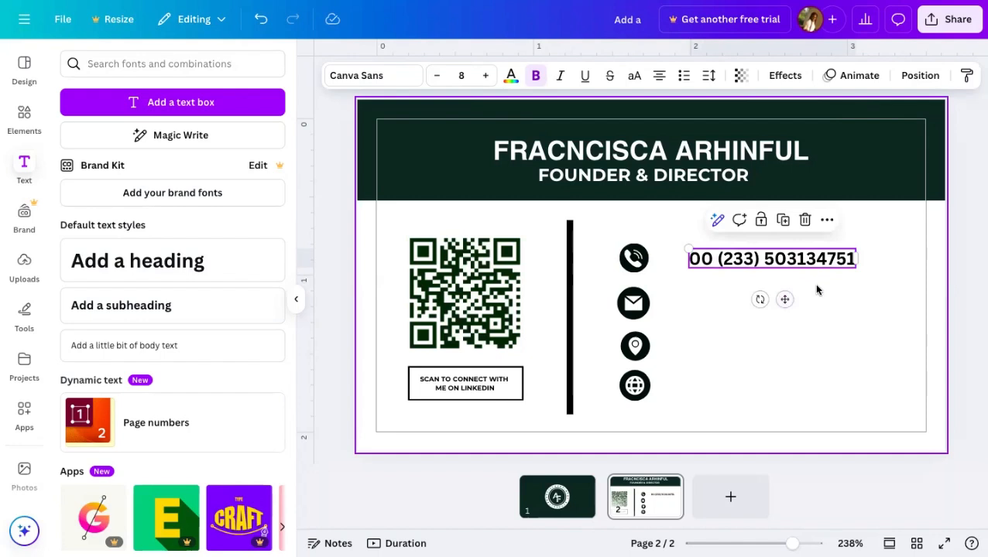
- Slightly resize the phone and location icons, then select the phone-number line
{"action": "left_click", "coordinate": [629, 262]}
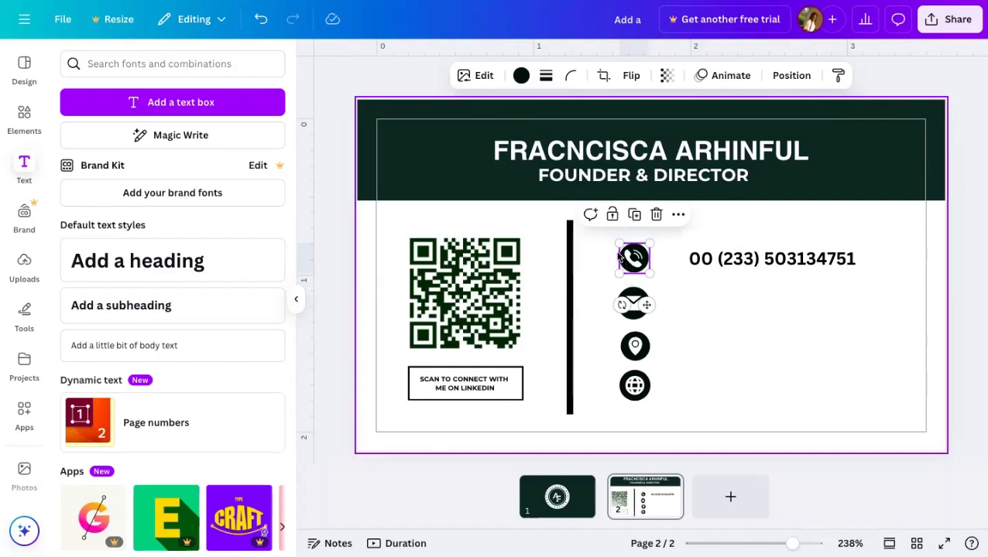
{"action": "left_click_drag", "start_coordinate": [617, 245], "coordinate": [614, 242]}
{"action": "left_click", "coordinate": [708, 325]}
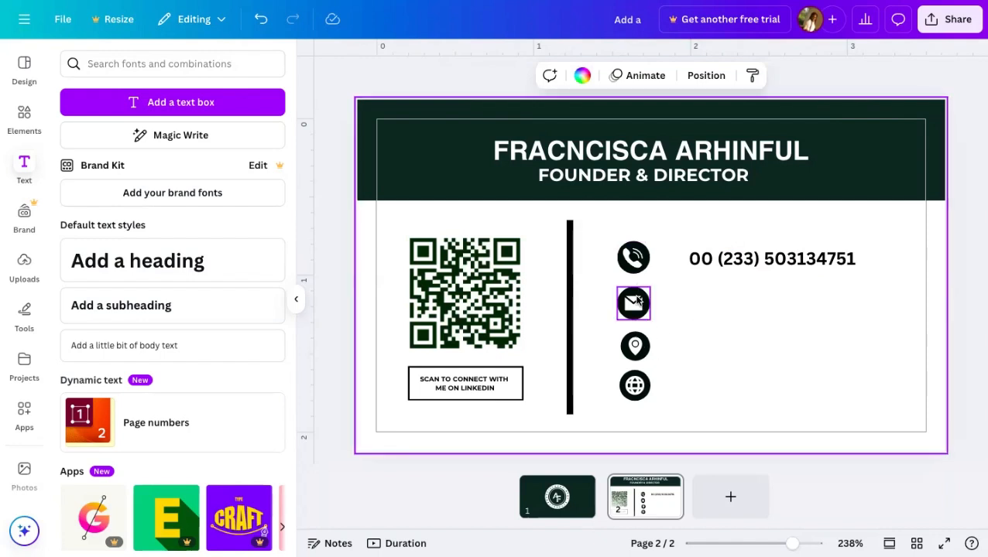
{"action": "left_click", "coordinate": [634, 302]}
{"action": "left_click", "coordinate": [634, 346]}
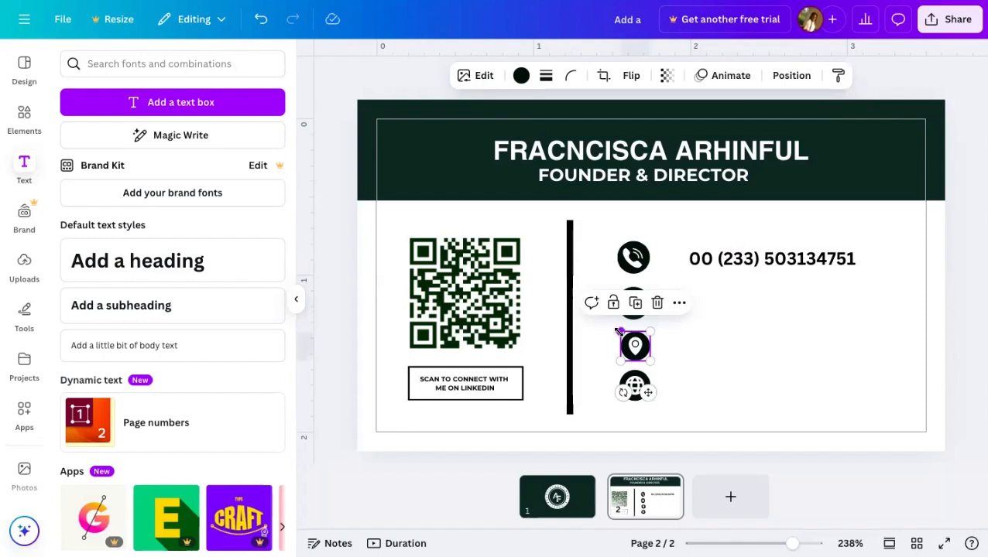
{"action": "left_click_drag", "start_coordinate": [617, 330], "coordinate": [615, 328]}
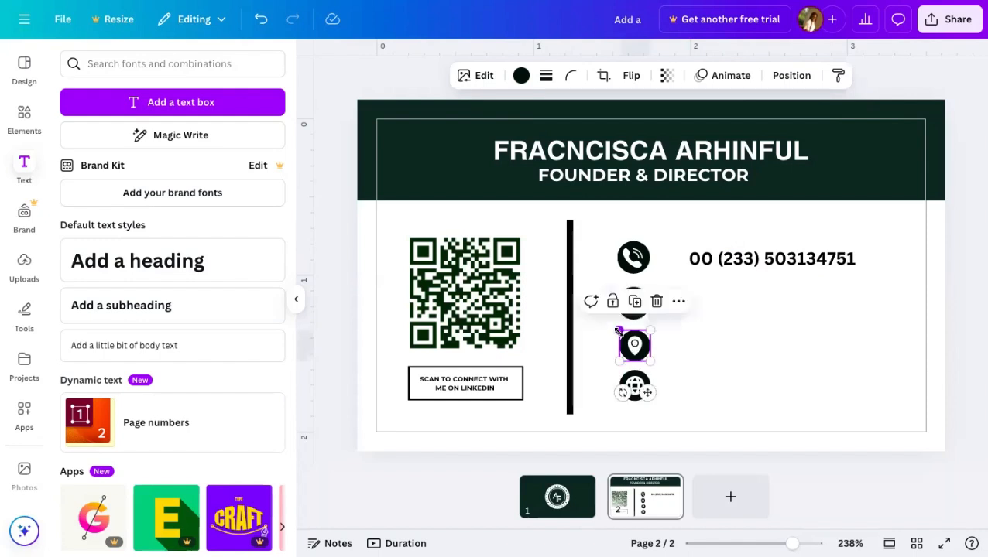
{"action": "left_click", "coordinate": [747, 341]}
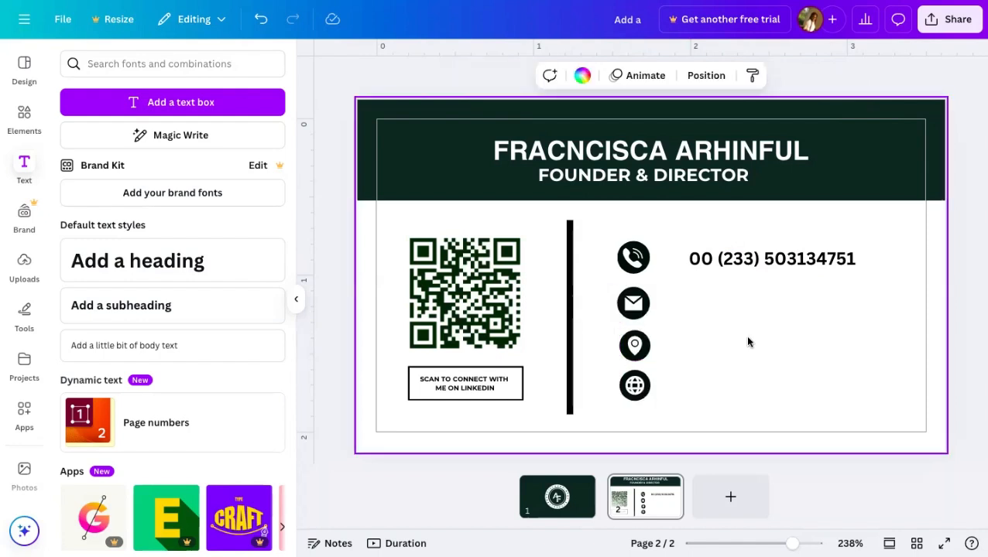
{"action": "left_click", "coordinate": [761, 256]}
- Duplicate the phone-number line and replace the copy with the contact e-mail address
{"action": "left_click", "coordinate": [784, 221]}
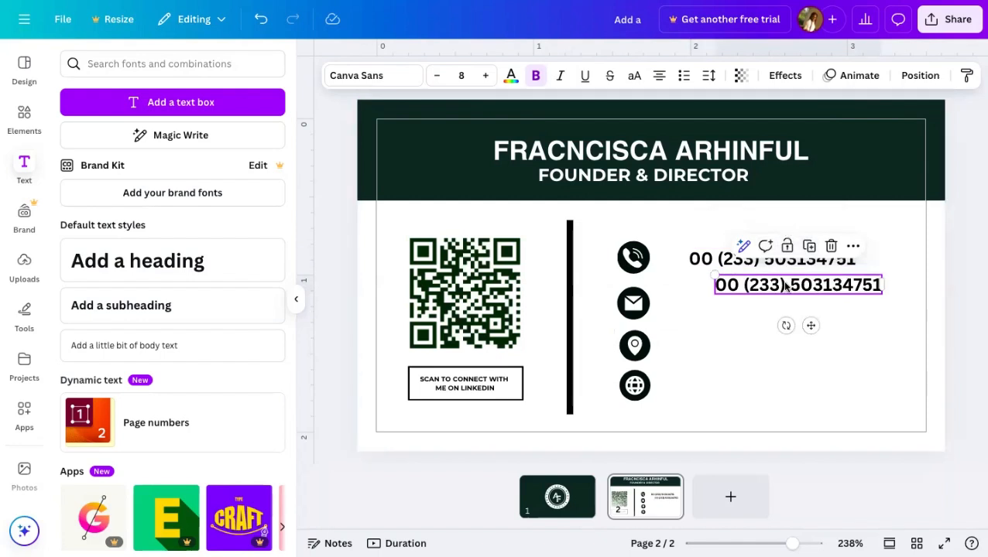
{"action": "double_click", "coordinate": [784, 286]}
{"action": "key", "text": "BackSpace"}
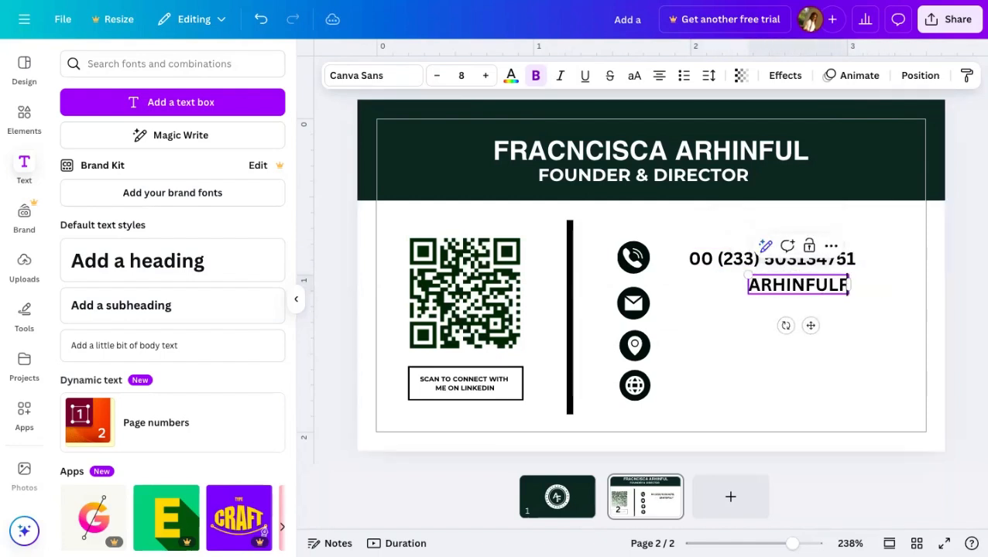
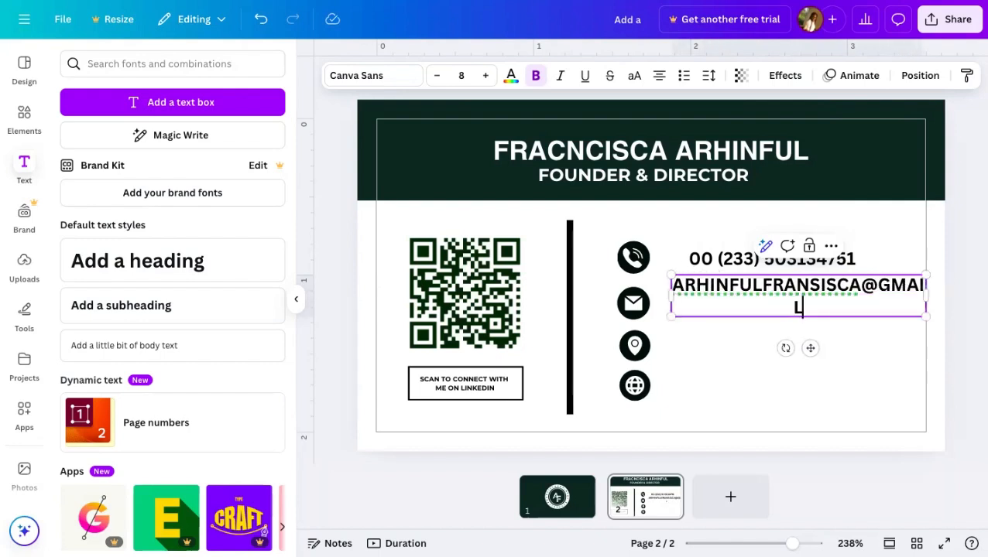
{"action": "left_click", "coordinate": [769, 324]}
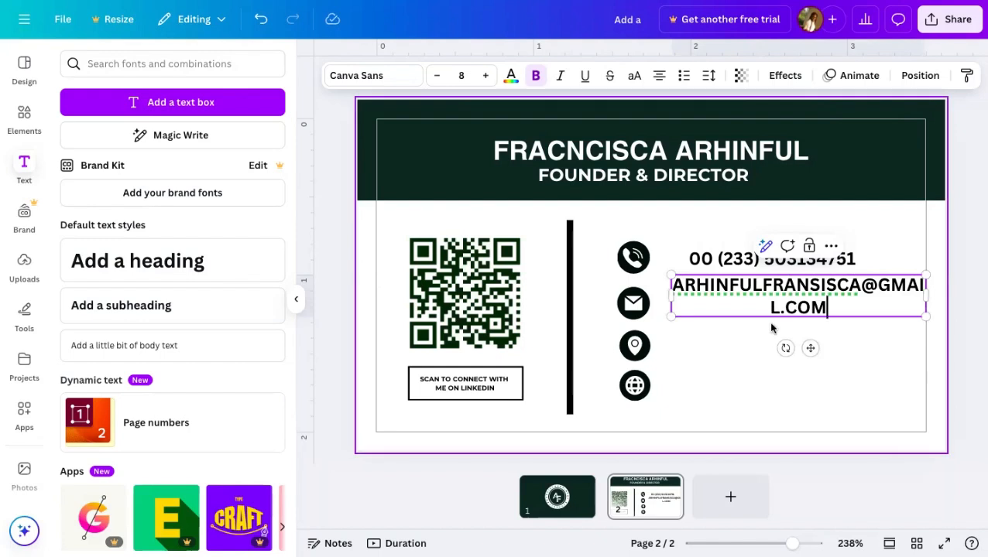
- Toggle uppercase lettering on the e-mail address line
{"action": "left_click", "coordinate": [776, 306]}
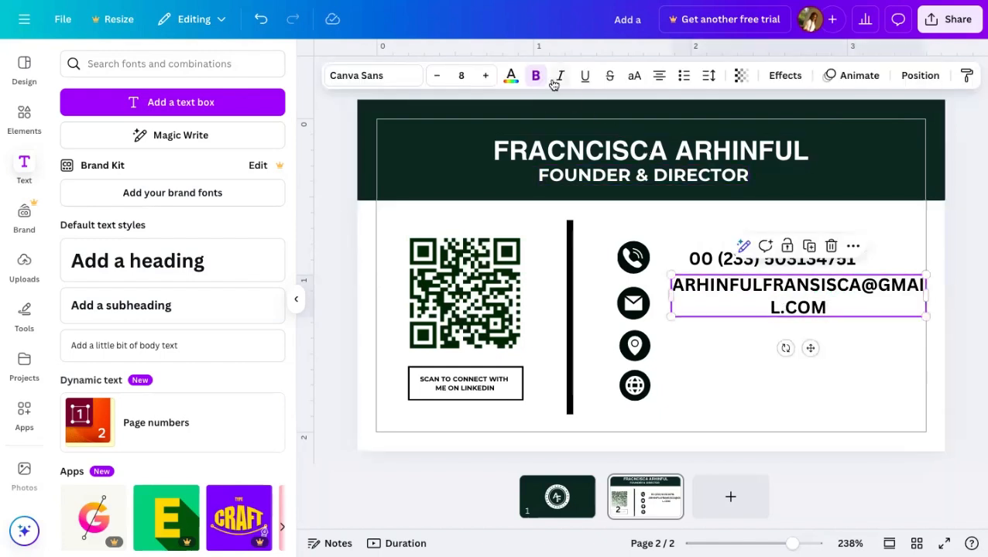
{"action": "left_click", "coordinate": [633, 78]}
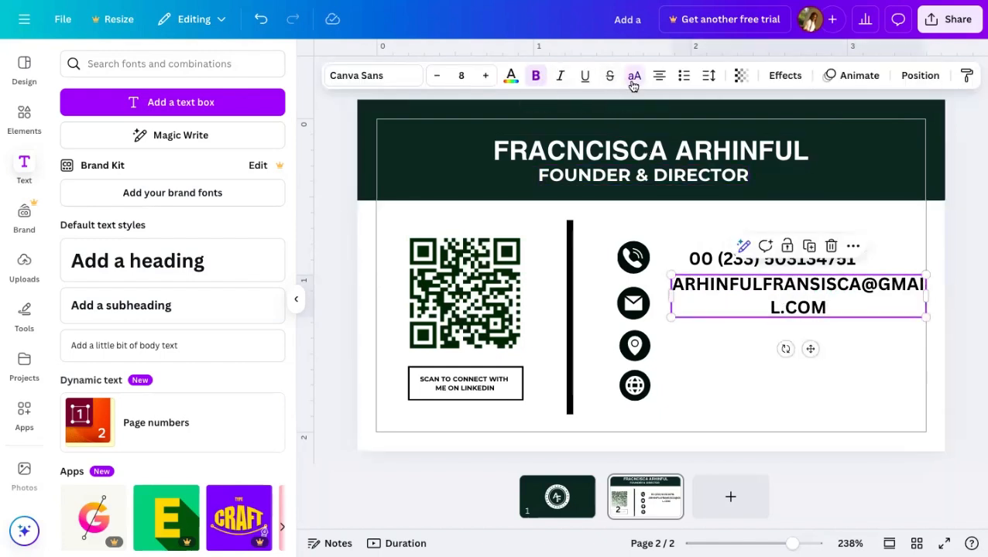
{"action": "double_click", "coordinate": [839, 310]}
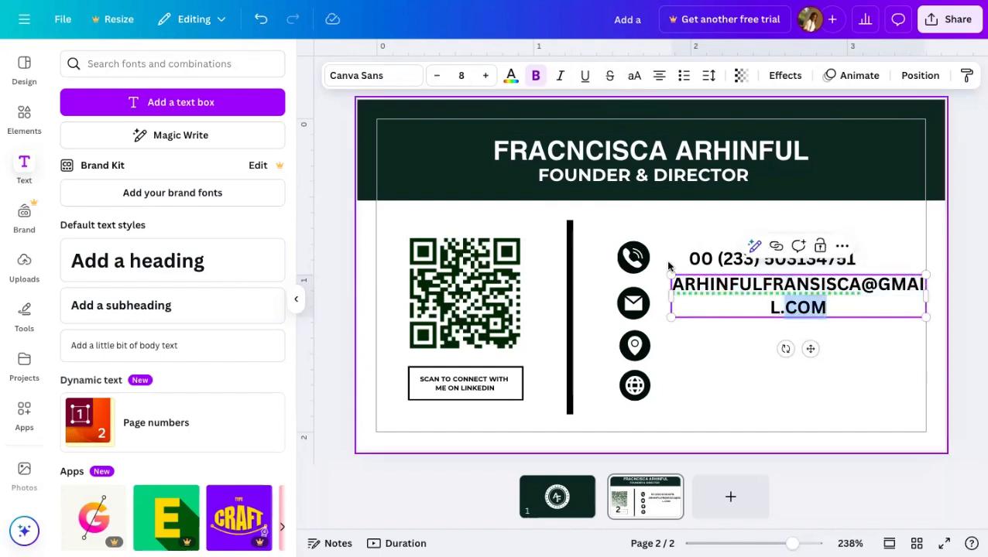
{"action": "left_click", "coordinate": [815, 338]}
{"action": "left_click", "coordinate": [794, 288]}
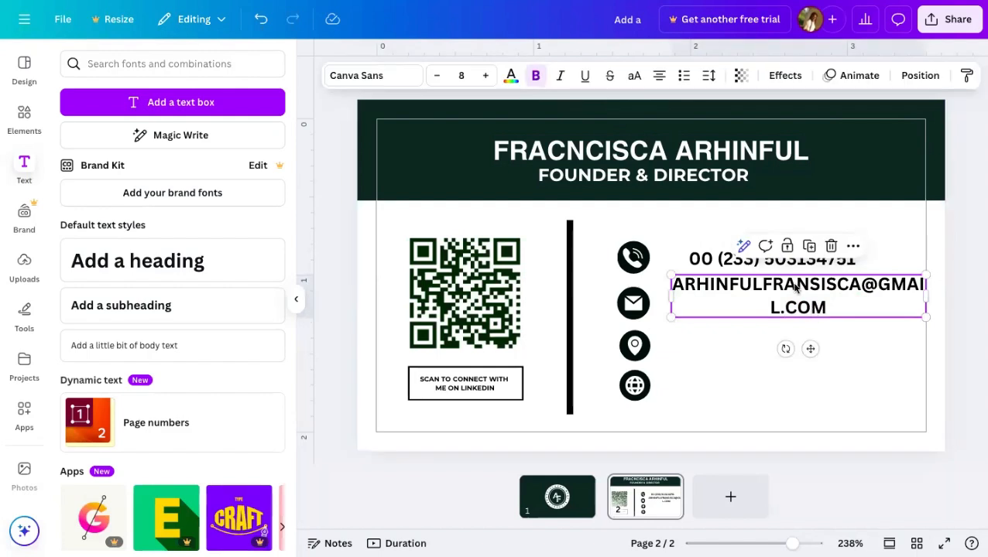
{"action": "left_click", "coordinate": [634, 76]}
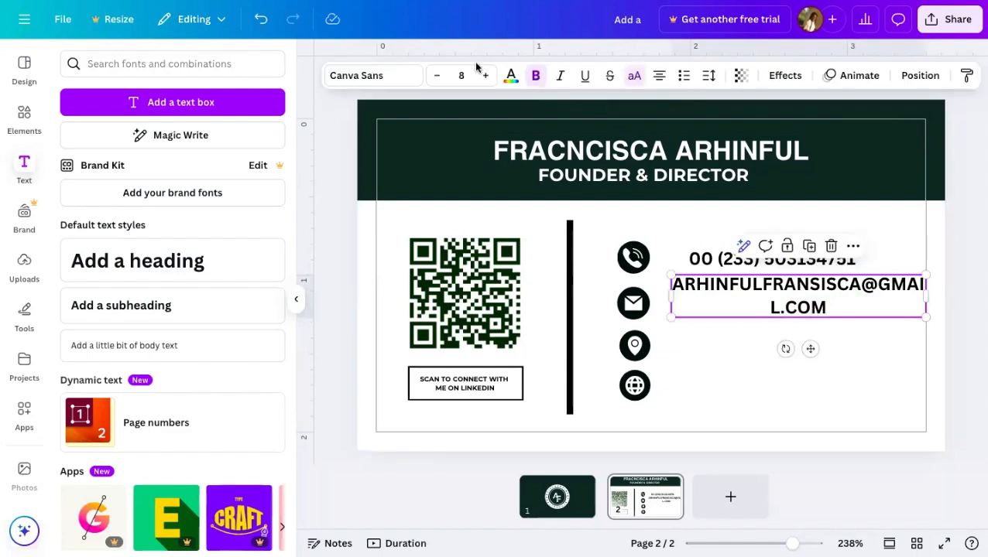
- Set the e-mail line to Montserrat and retype the address in lowercase
{"action": "left_click", "coordinate": [402, 78]}
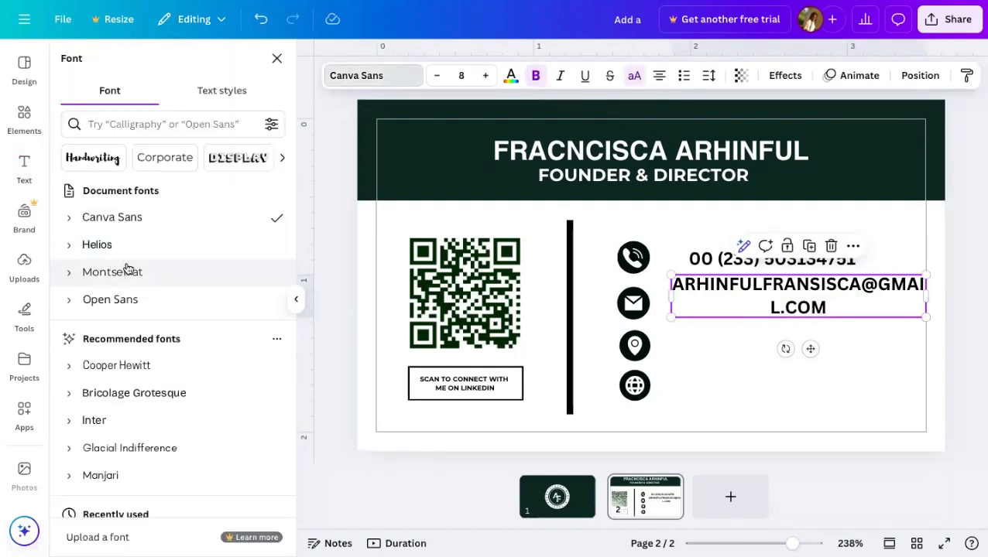
{"action": "left_click", "coordinate": [127, 271]}
{"action": "double_click", "coordinate": [858, 307]}
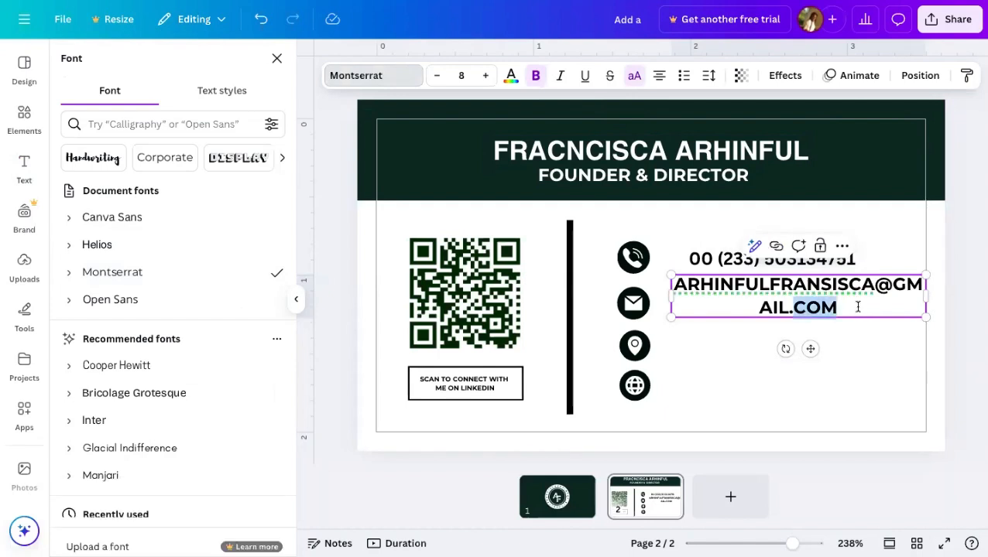
{"action": "key", "text": "ctrl+a"}
{"action": "key", "text": "BackSpace"}
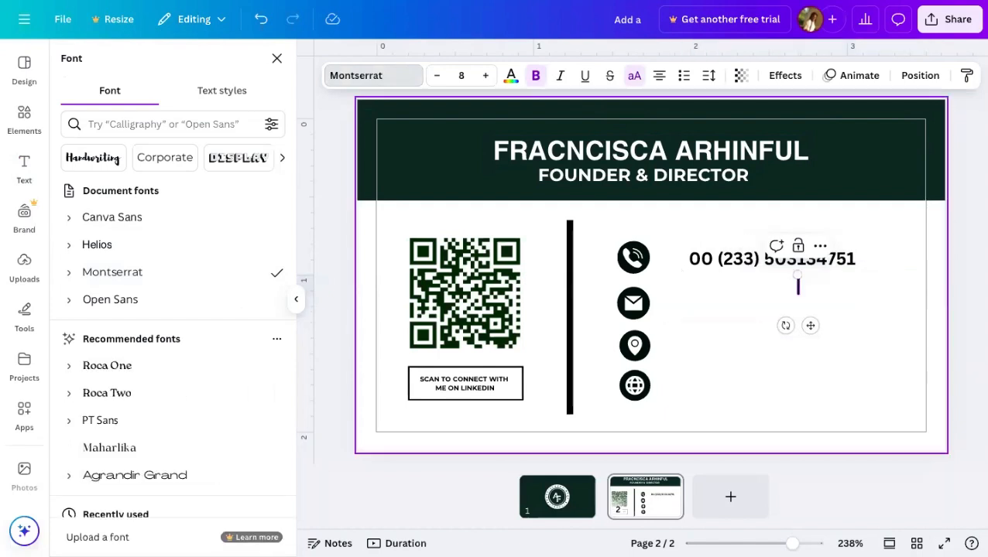
{"action": "type", "text": "AR"}
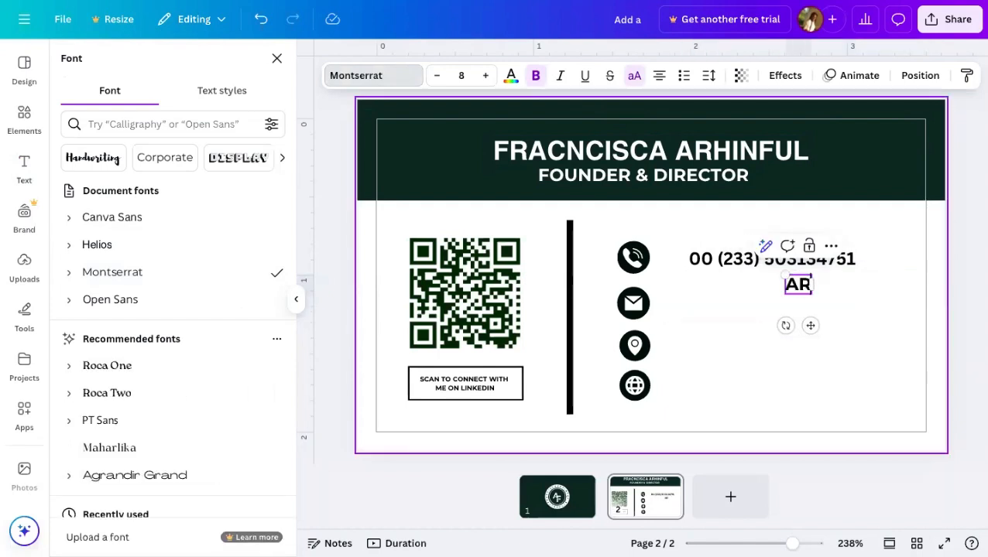
{"action": "key", "text": "BackSpace"}
{"action": "key", "text": "BackSpace"}
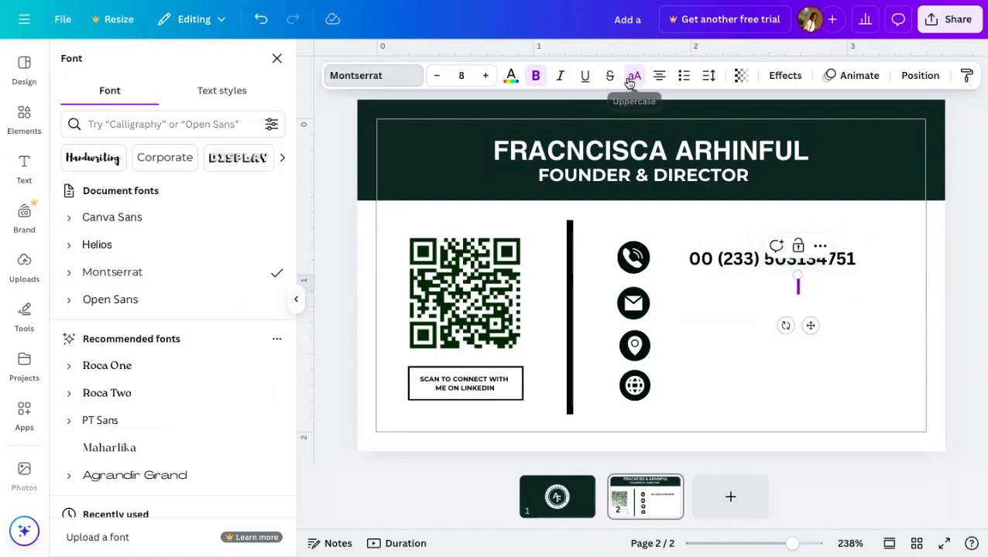
{"action": "type", "text": "A"}
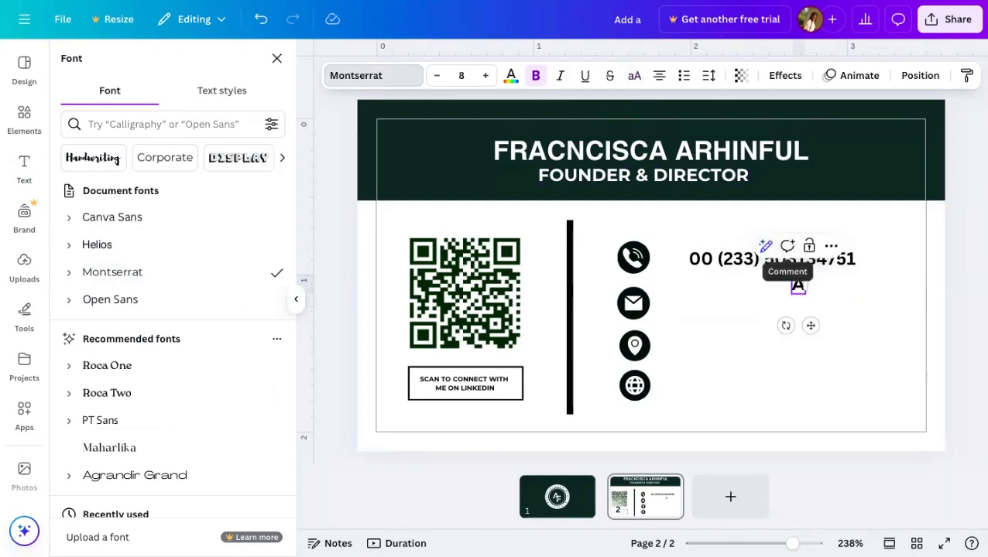
{"action": "key", "text": "BackSpace"}
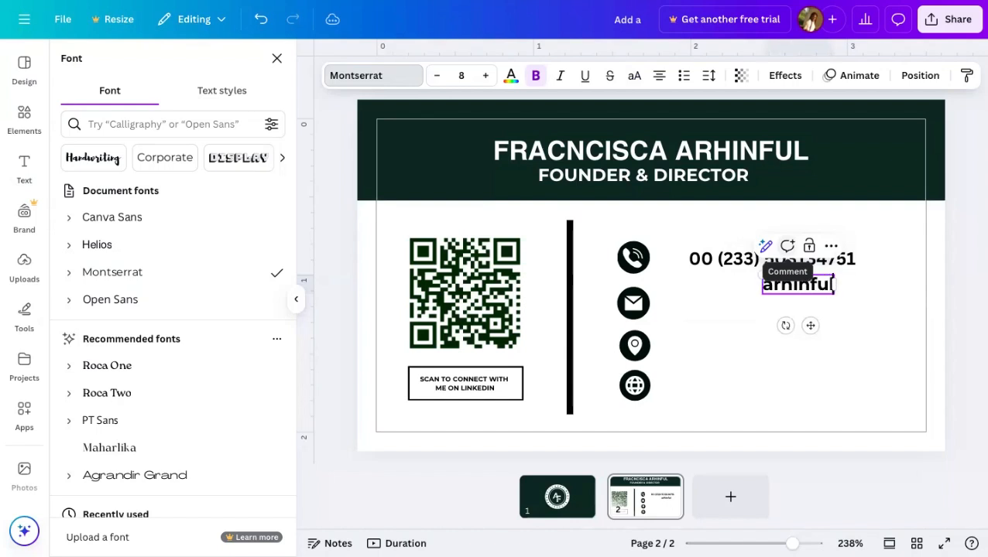
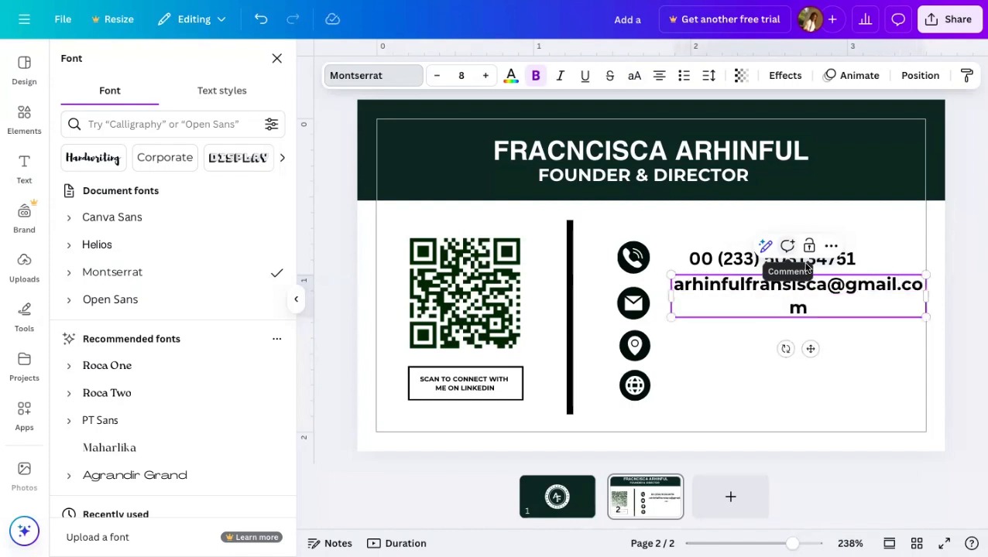
{"action": "left_click", "coordinate": [840, 368]}
- Widen the e-mail box to one line, scale it to 5.7, and place it under the phone number
{"action": "left_click", "coordinate": [798, 309]}
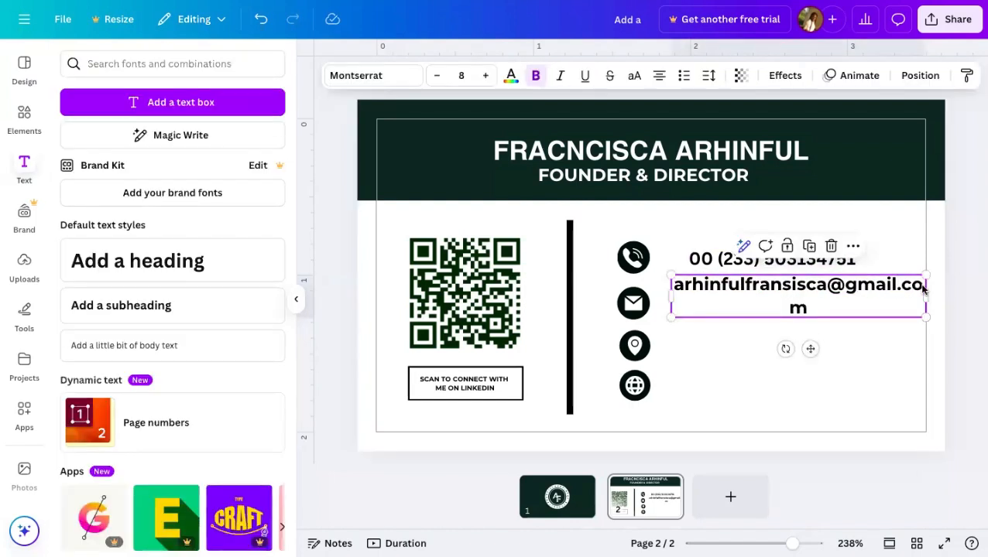
{"action": "left_click_drag", "start_coordinate": [926, 293], "coordinate": [942, 293]}
{"action": "left_click_drag", "start_coordinate": [669, 272], "coordinate": [747, 283]}
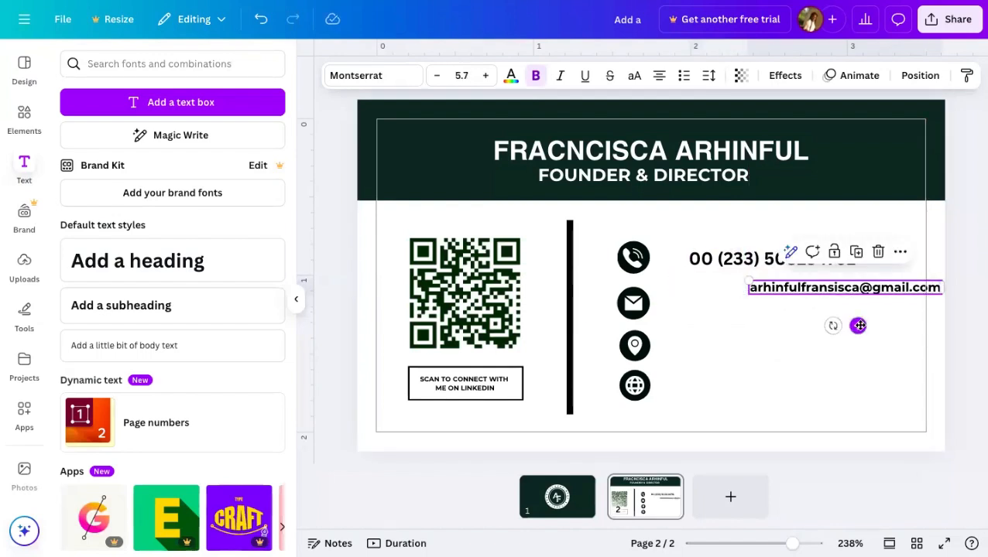
{"action": "left_click_drag", "start_coordinate": [858, 325], "coordinate": [798, 339]}
{"action": "left_click", "coordinate": [826, 374]}
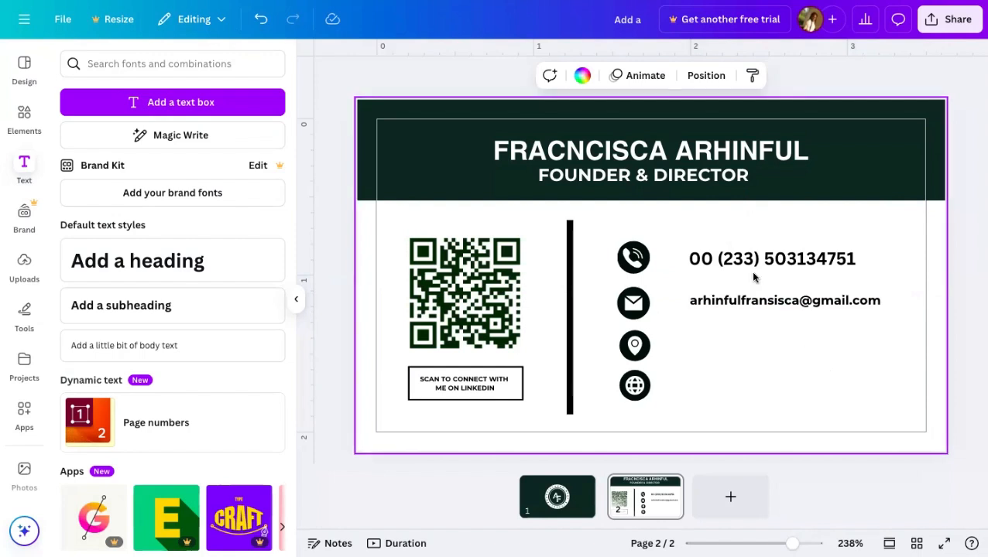
- Set the phone number to font size 7 and align its left edge with the e-mail line
{"action": "left_click", "coordinate": [822, 259]}
{"action": "left_click", "coordinate": [438, 83]}
{"action": "left_click", "coordinate": [438, 84]}
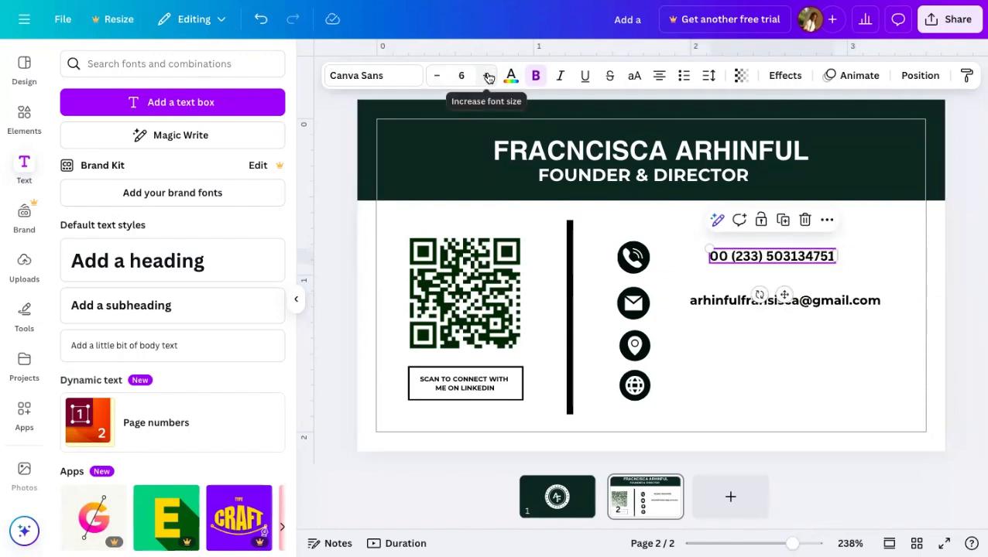
{"action": "left_click", "coordinate": [701, 305]}
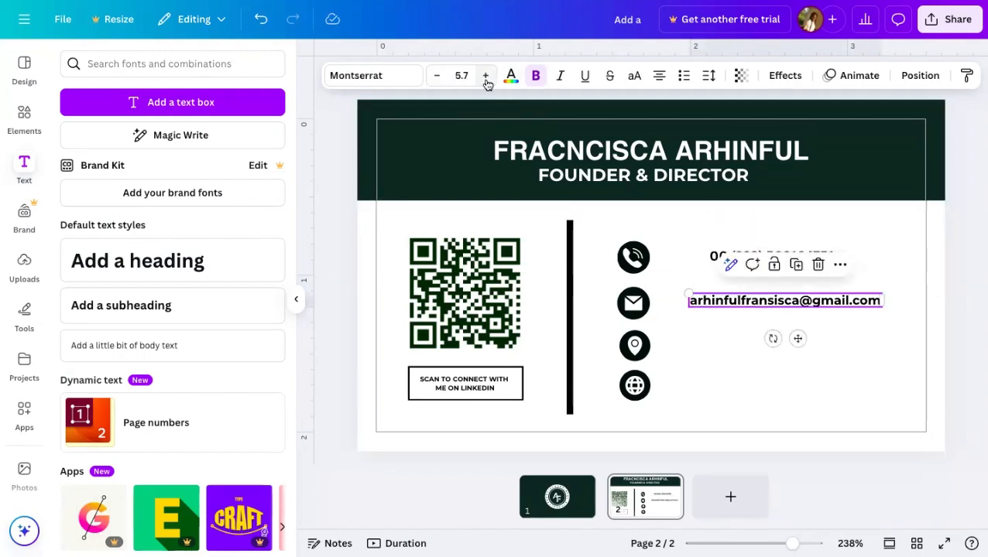
{"action": "left_click", "coordinate": [712, 255]}
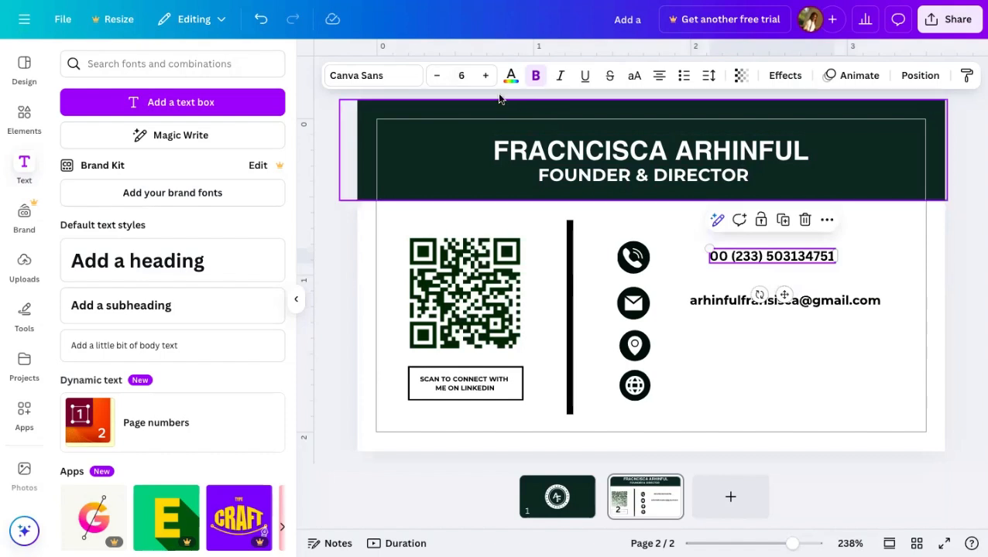
{"action": "left_click", "coordinate": [485, 75]}
{"action": "mouse_move", "coordinate": [782, 298]}
{"action": "left_mouse_down"}
{"action": "mouse_move", "coordinate": [758, 302]}
{"action": "mouse_move", "coordinate": [771, 300]}
{"action": "left_mouse_up"}
{"action": "left_click", "coordinate": [836, 302]}
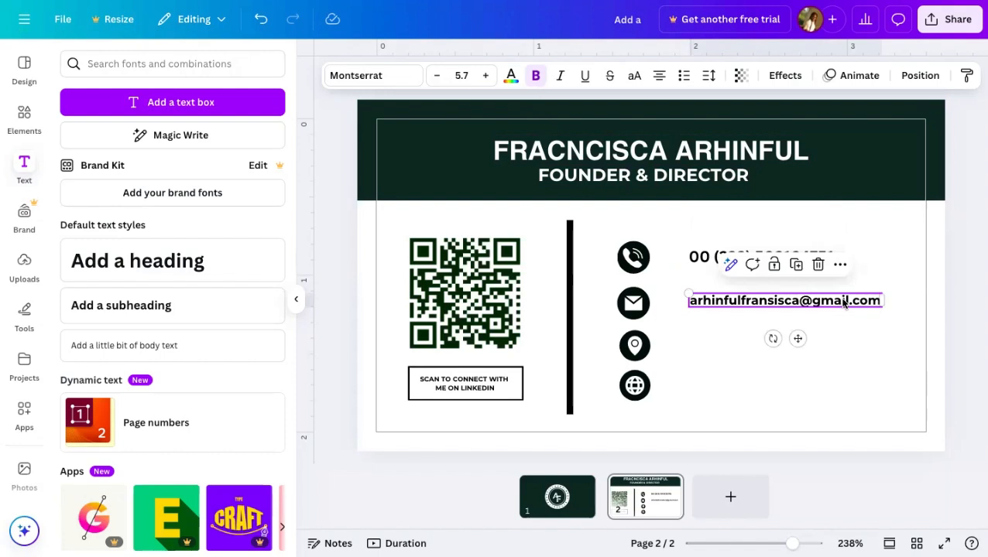
{"action": "left_click", "coordinate": [843, 390]}
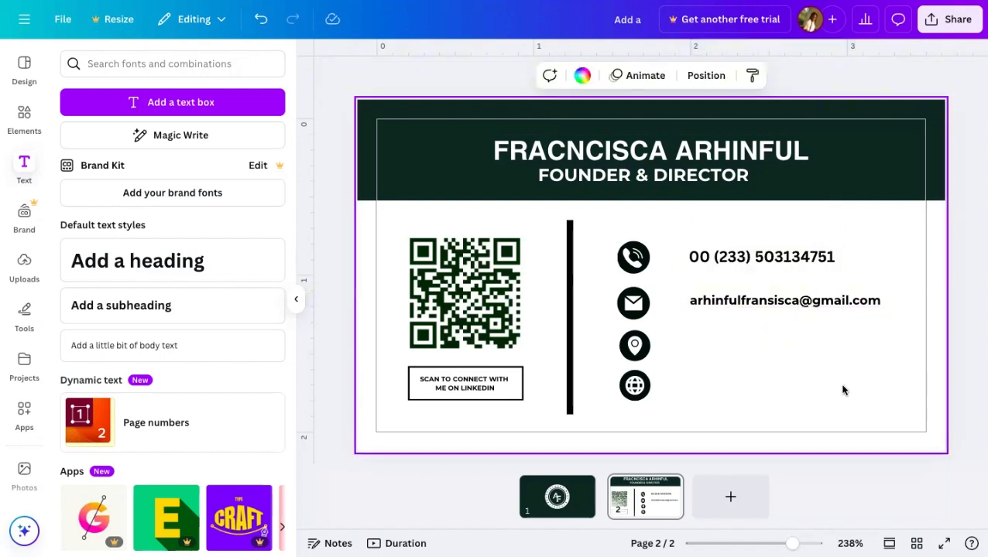
- Move the globe icon up under the envelope, put the location pin below it, and align both in the column
{"action": "left_click", "coordinate": [645, 356]}
{"action": "left_click_drag", "start_coordinate": [646, 356], "coordinate": [720, 430]}
{"action": "left_click", "coordinate": [643, 391]}
{"action": "left_click_drag", "start_coordinate": [642, 391], "coordinate": [643, 356]}
{"action": "left_click", "coordinate": [696, 416]}
{"action": "left_click_drag", "start_coordinate": [698, 414], "coordinate": [637, 397]}
{"action": "left_click", "coordinate": [687, 363]}
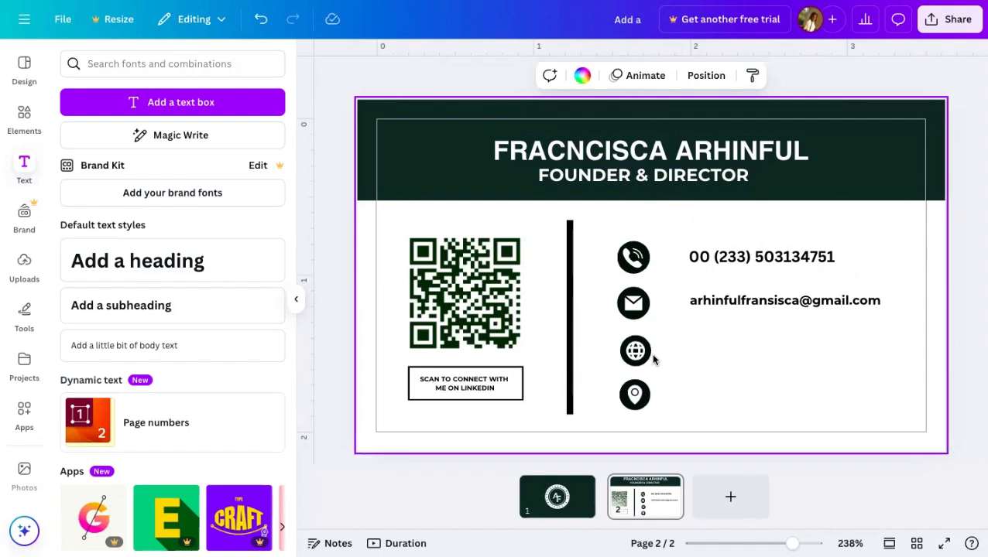
{"action": "left_click", "coordinate": [642, 356]}
{"action": "left_click_drag", "start_coordinate": [642, 356], "coordinate": [633, 354]}
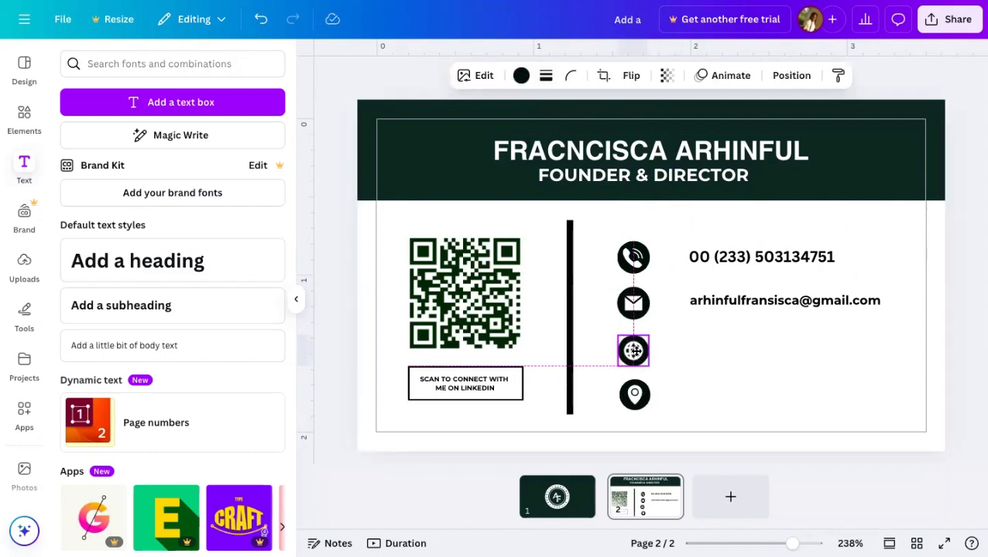
{"action": "left_click", "coordinate": [790, 301]}
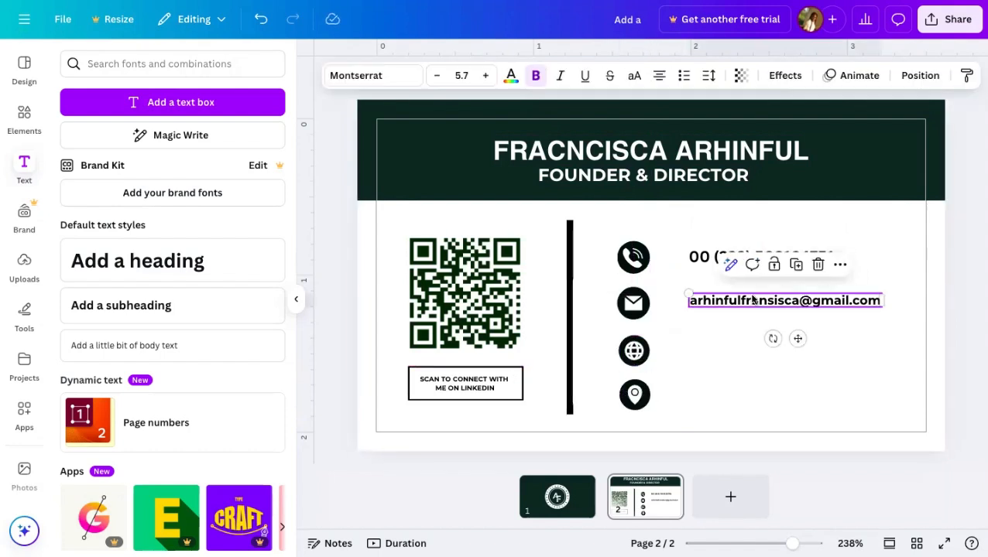
{"action": "left_click", "coordinate": [795, 265]}
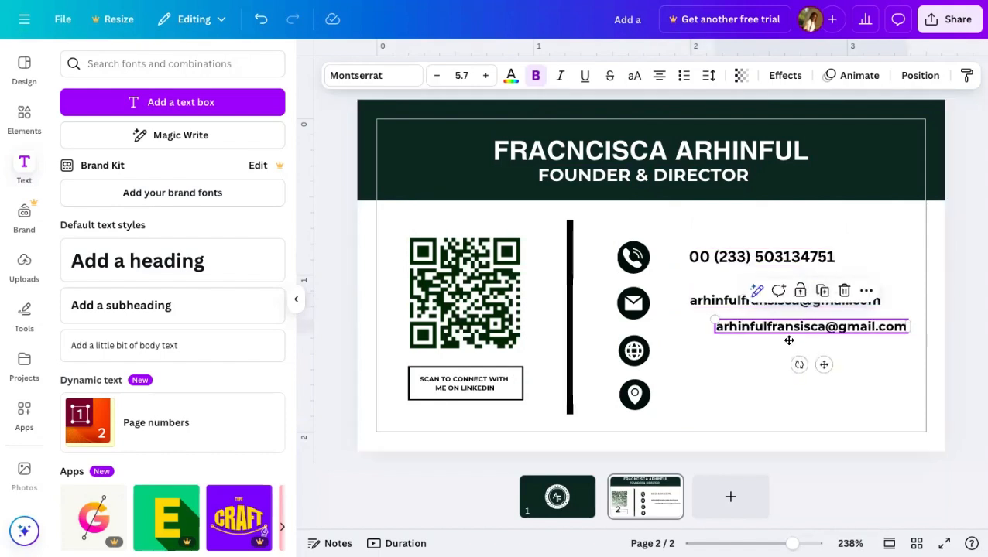
{"action": "left_click_drag", "start_coordinate": [788, 340], "coordinate": [780, 355]}
{"action": "double_click", "coordinate": [737, 343]}
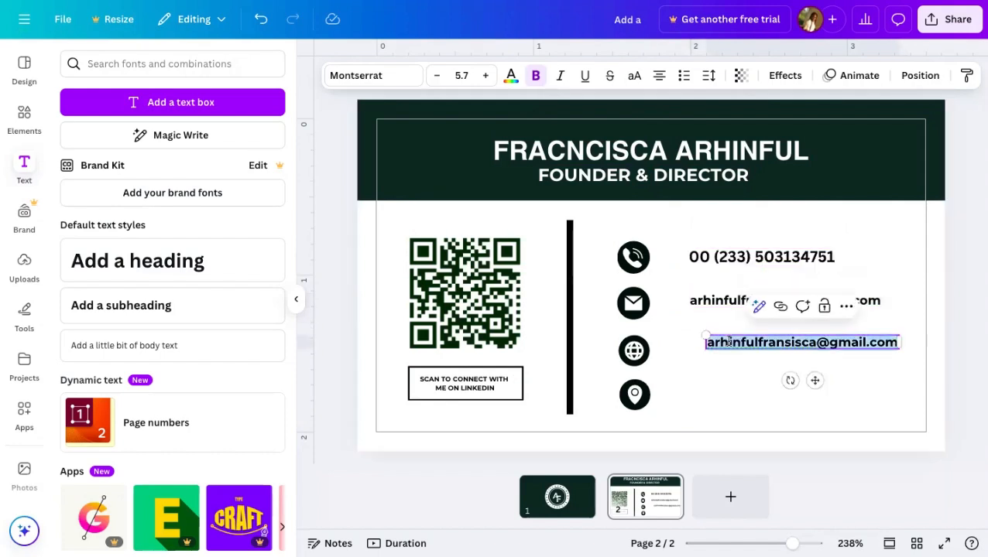
{"action": "left_click", "coordinate": [729, 341]}
{"action": "left_click", "coordinate": [712, 342]}
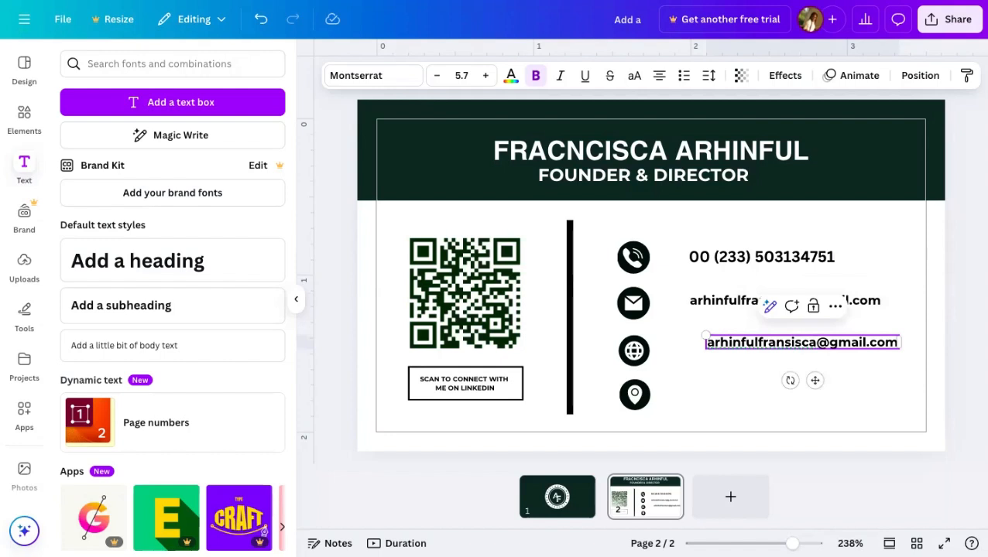
{"action": "type", "text": "www"}
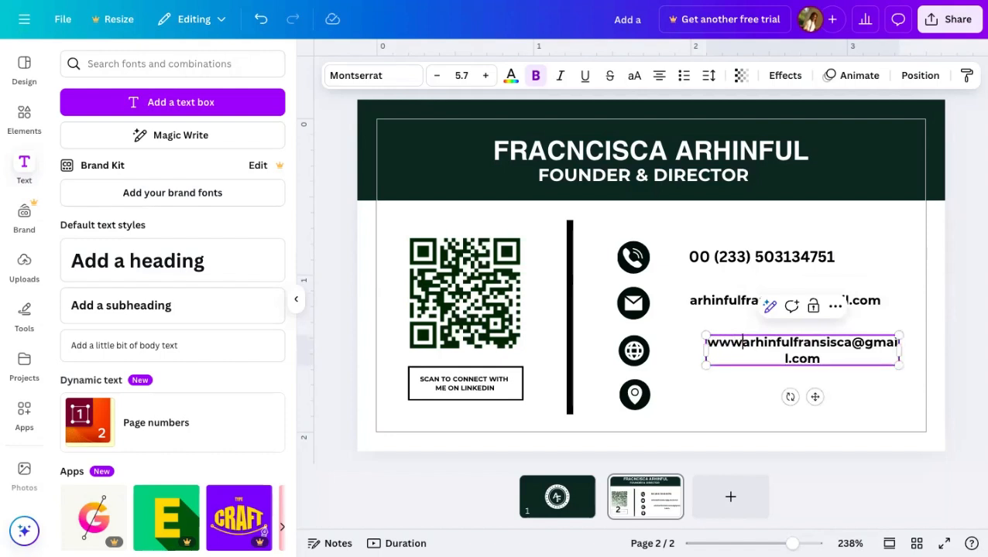
{"action": "type", "text": "."}
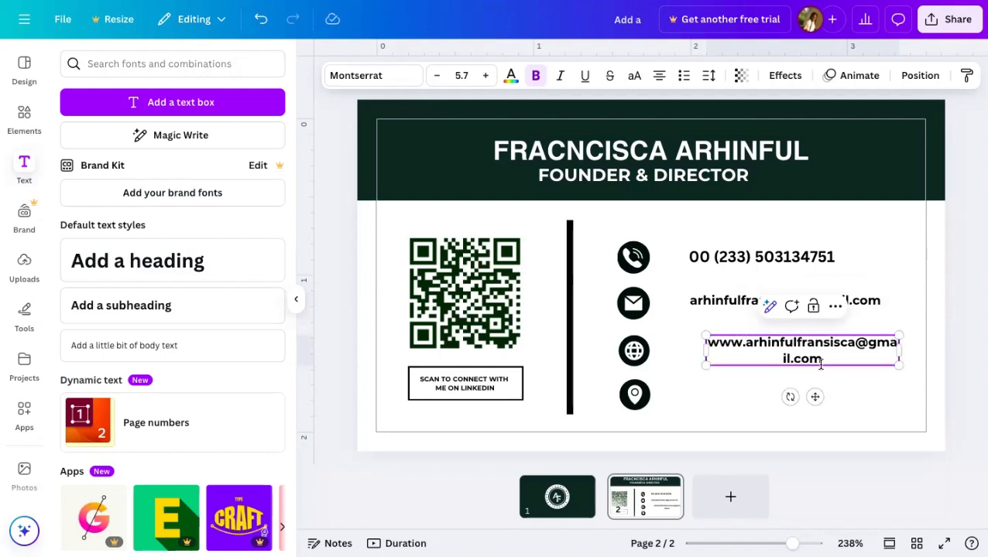
{"action": "left_click", "coordinate": [866, 343]}
{"action": "key", "text": "BackSpace"}
{"action": "key", "text": "BackSpace"}
{"action": "key", "text": "BackSpace"}
{"action": "key", "text": "BackSpace"}
{"action": "key", "text": "BackSpace"}
{"action": "key", "text": "BackSpace"}
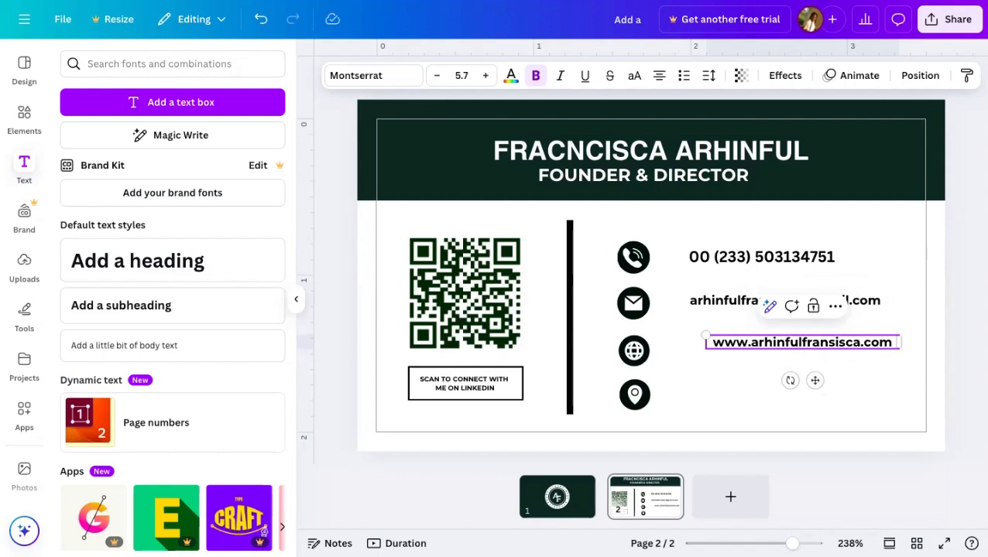
{"action": "type", "text": ".gh"}
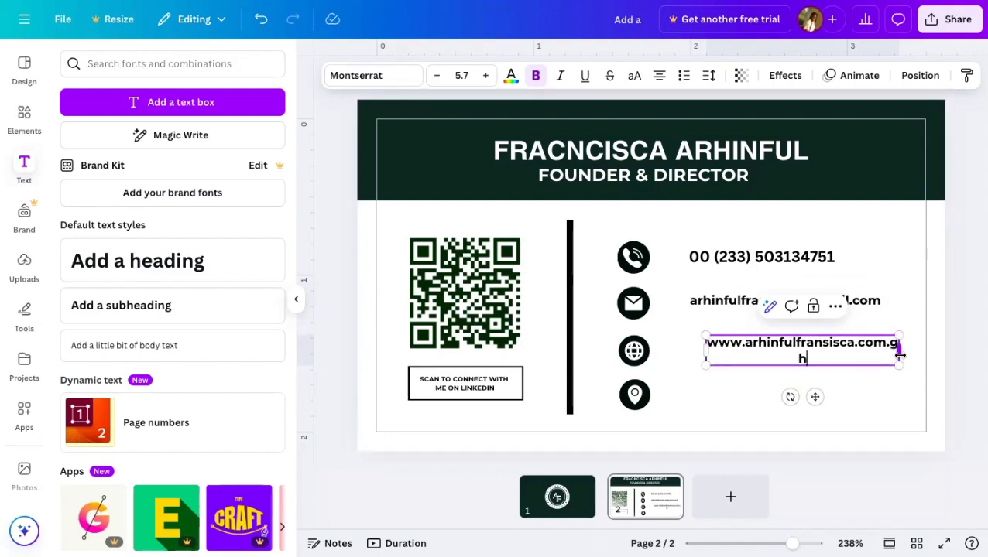
{"action": "left_click_drag", "start_coordinate": [898, 352], "coordinate": [963, 347]}
{"action": "left_click_drag", "start_coordinate": [848, 380], "coordinate": [803, 387]}
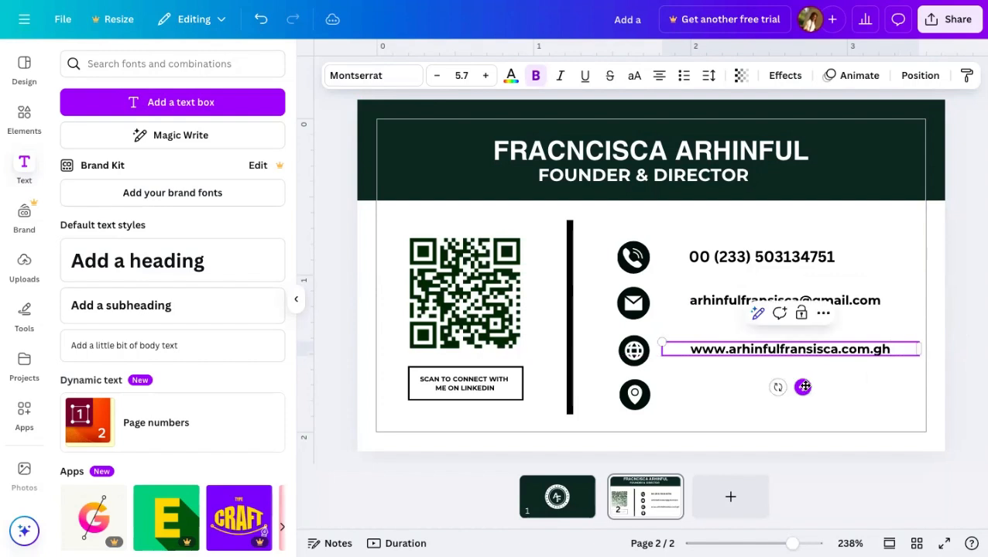
{"action": "left_click", "coordinate": [727, 403]}
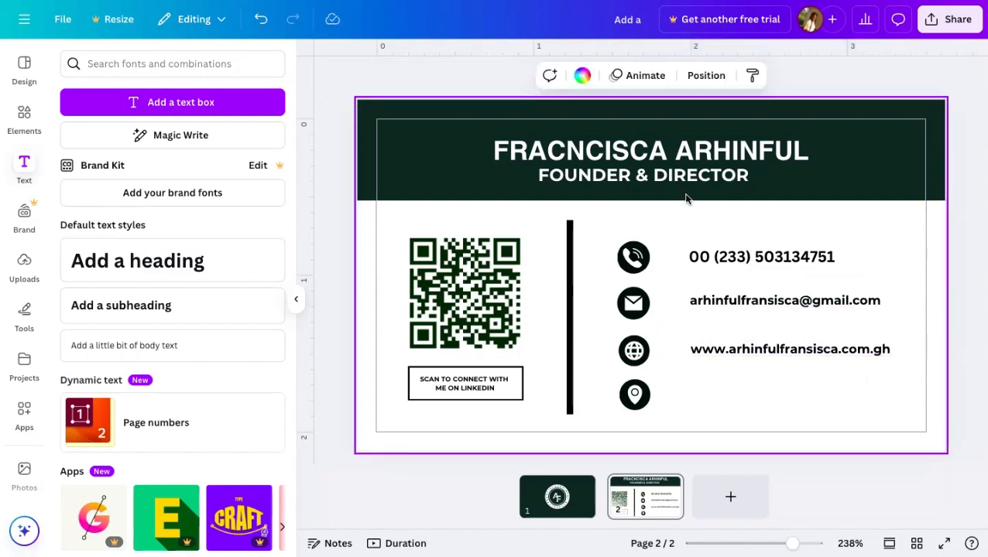
- Set the phone number's font to Montserrat
{"action": "left_click", "coordinate": [726, 262]}
{"action": "left_click", "coordinate": [390, 71]}
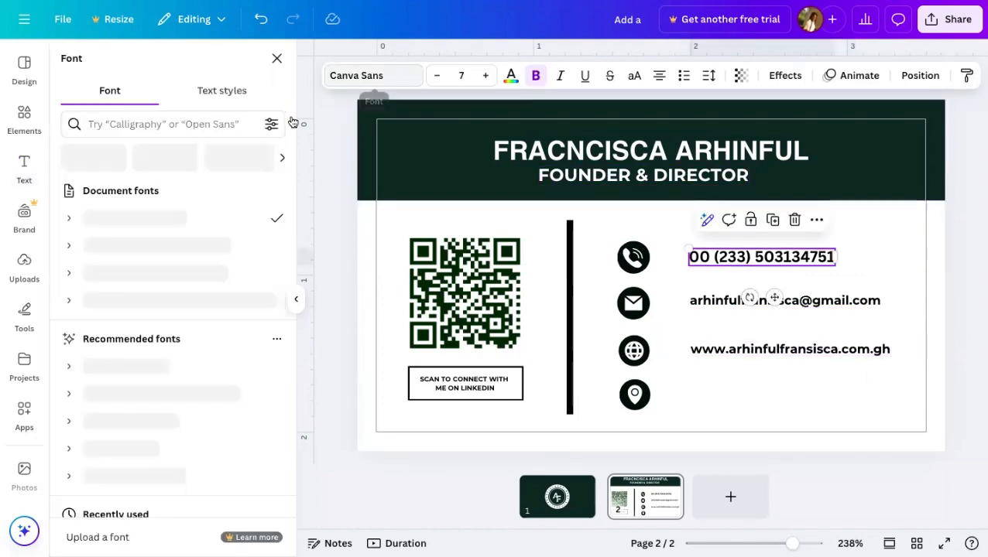
{"action": "left_click", "coordinate": [165, 275]}
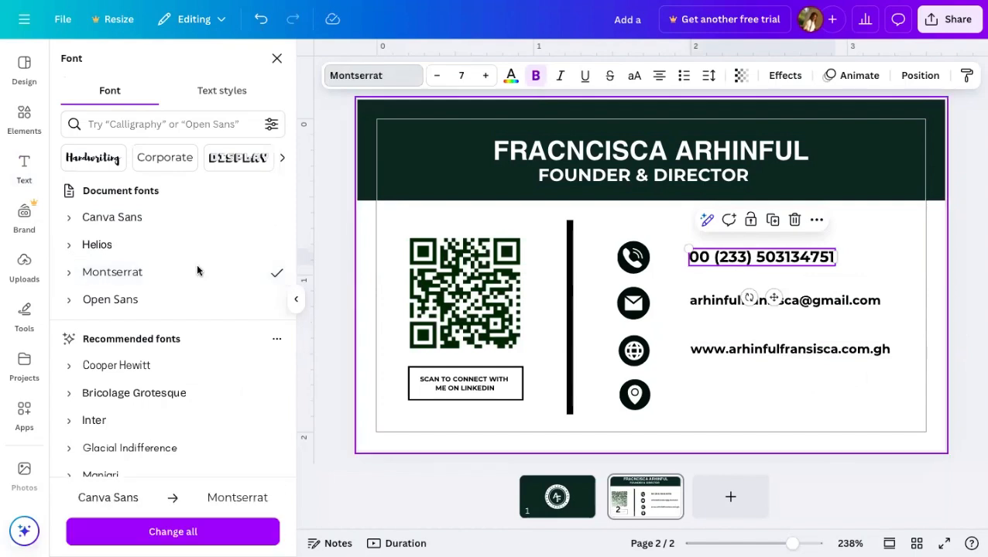
- Duplicate the website line, replace its text with the street address, and place it beside the pin icon
{"action": "left_click", "coordinate": [684, 353]}
{"action": "left_click", "coordinate": [800, 314]}
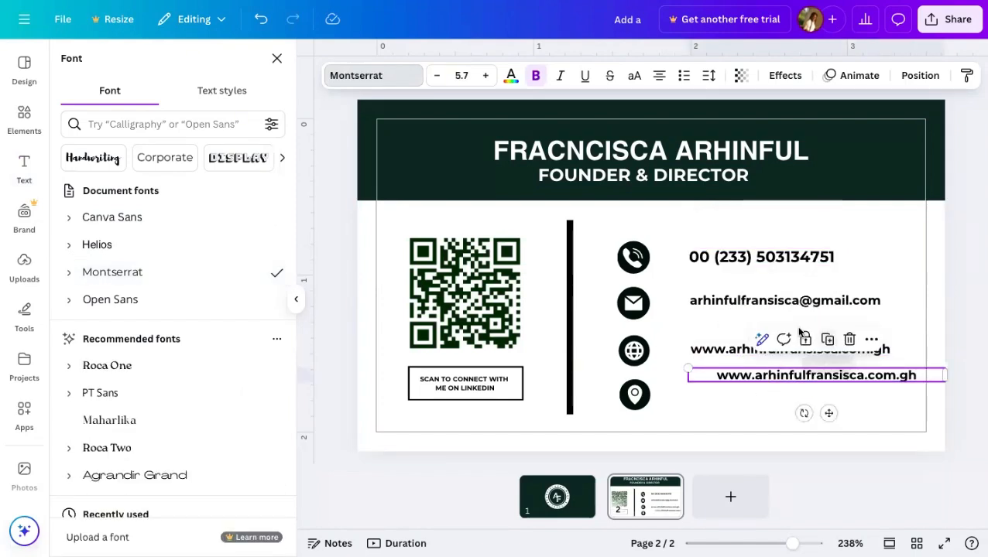
{"action": "double_click", "coordinate": [823, 377]}
{"action": "key", "text": "BackSpace"}
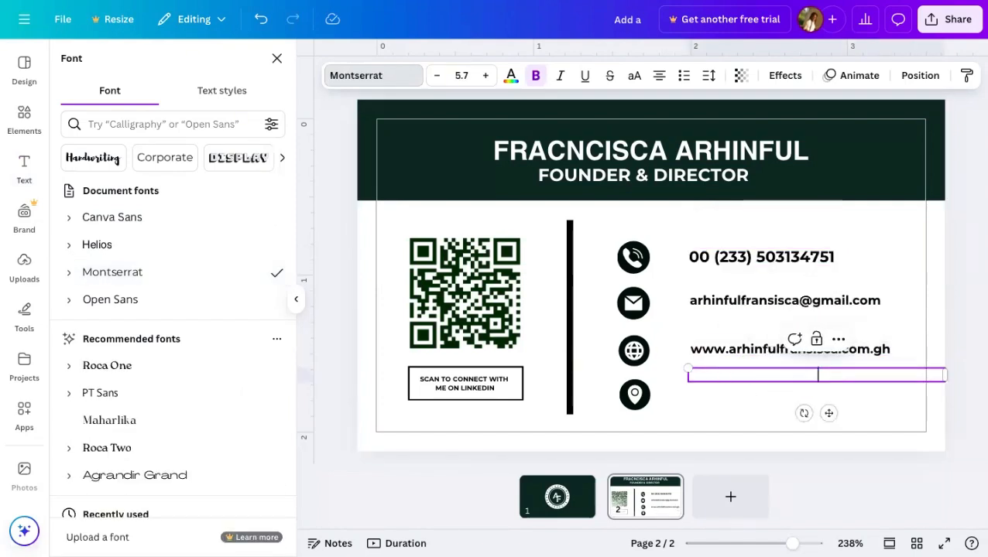
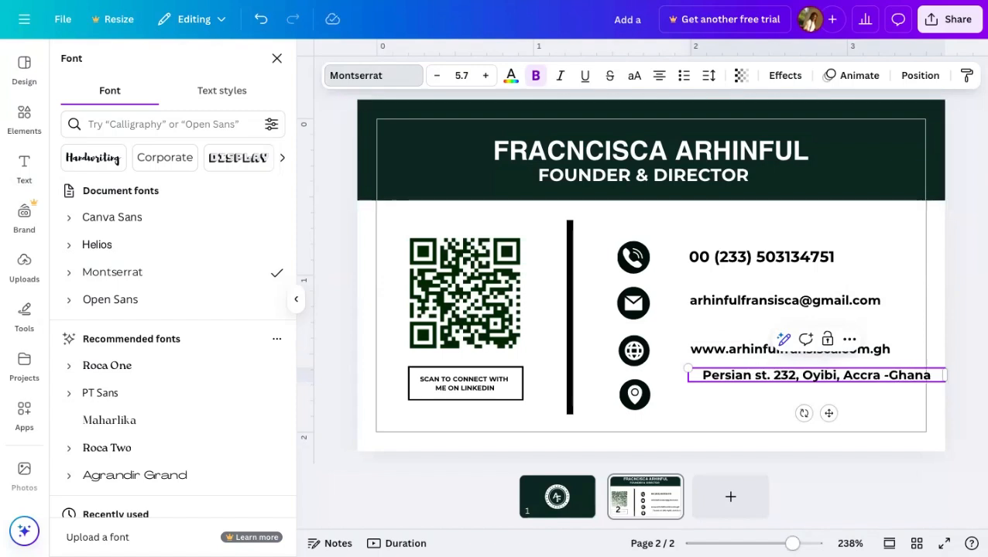
{"action": "key", "text": "Escape"}
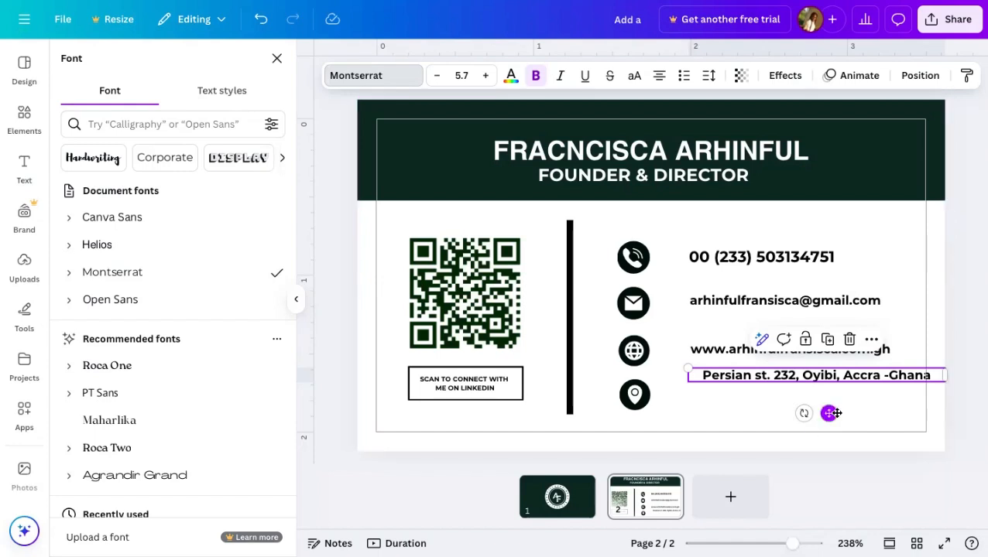
{"action": "left_click_drag", "start_coordinate": [829, 414], "coordinate": [803, 426]}
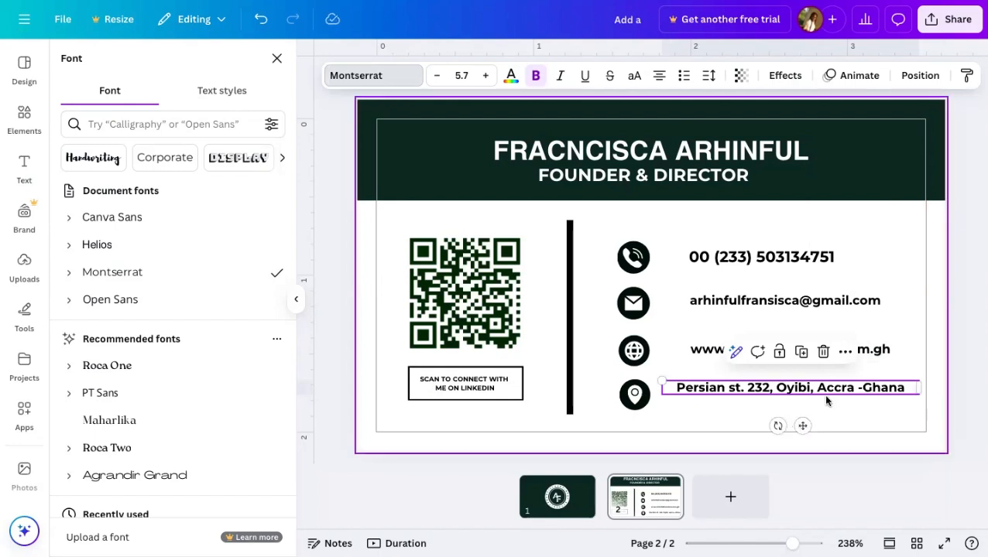
{"action": "left_click", "coordinate": [841, 414]}
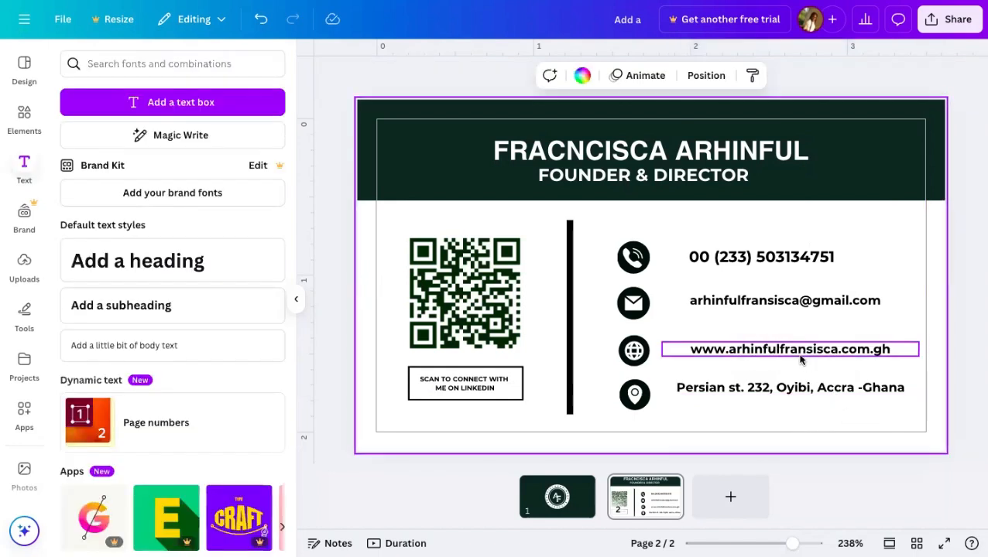
- Nudge the address line slightly right and set its font size to 5.4
{"action": "left_click", "coordinate": [789, 390]}
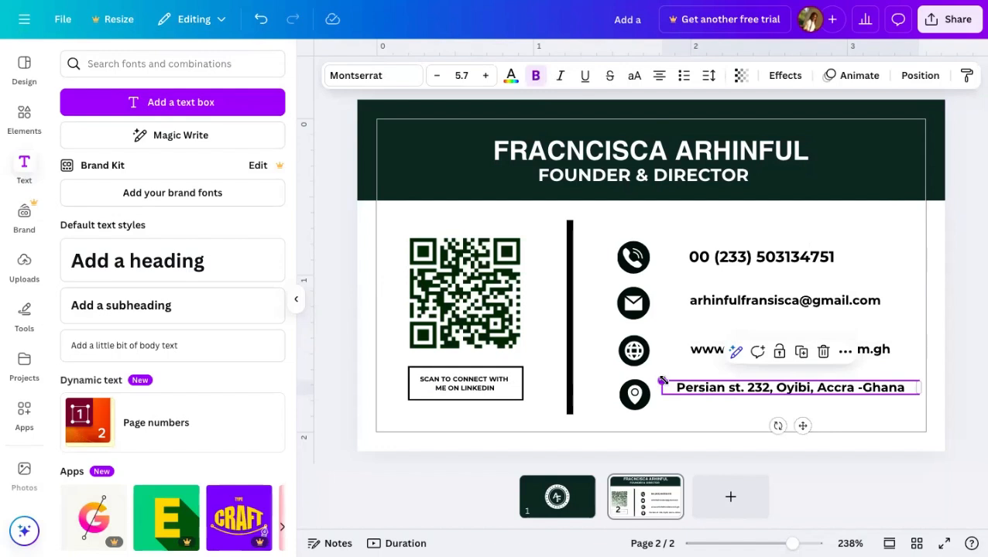
{"action": "left_click_drag", "start_coordinate": [666, 387], "coordinate": [689, 389]}
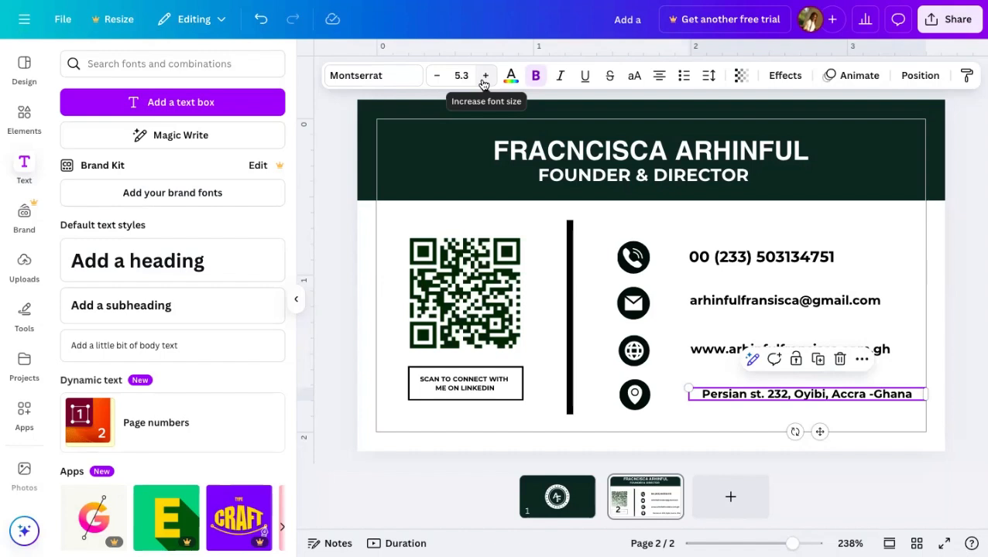
{"action": "left_click", "coordinate": [717, 361]}
{"action": "left_click", "coordinate": [720, 392]}
{"action": "left_click", "coordinate": [460, 75]}
{"action": "key", "text": "BackSpace"}
{"action": "type", "text": "5.4"}
{"action": "key", "text": "Return"}
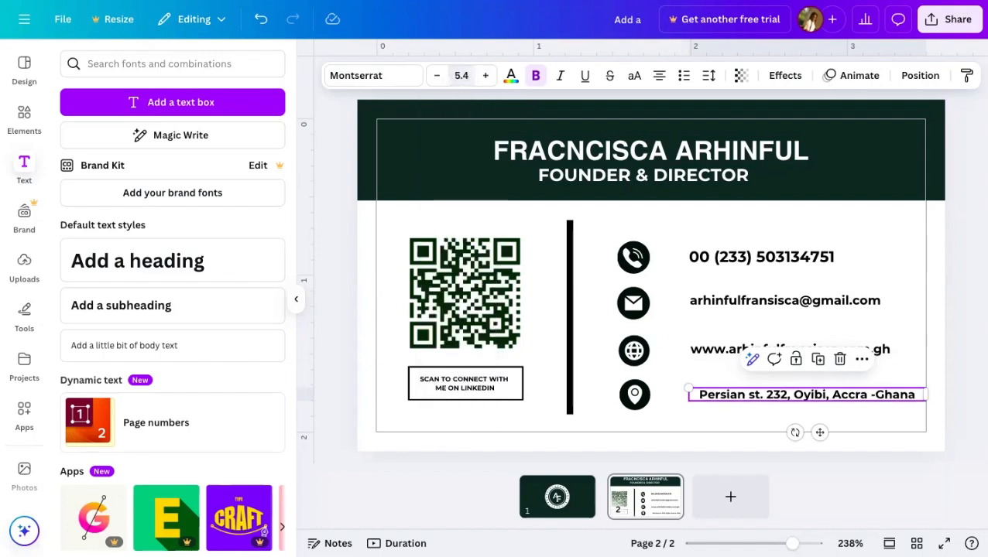
- Set the website line's font size to 5.7
{"action": "left_click", "coordinate": [461, 75]}
{"action": "type", "text": "5."}
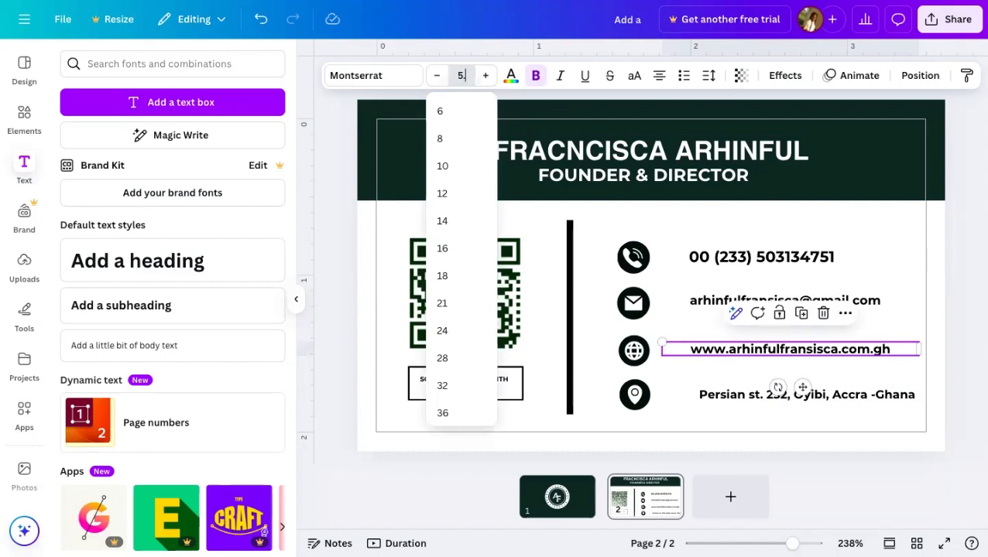
{"action": "type", "text": "7"}
{"action": "key", "text": "Return"}
- Set the e-mail line's font size to 5.4 so it fits on one line
{"action": "left_click", "coordinate": [713, 300]}
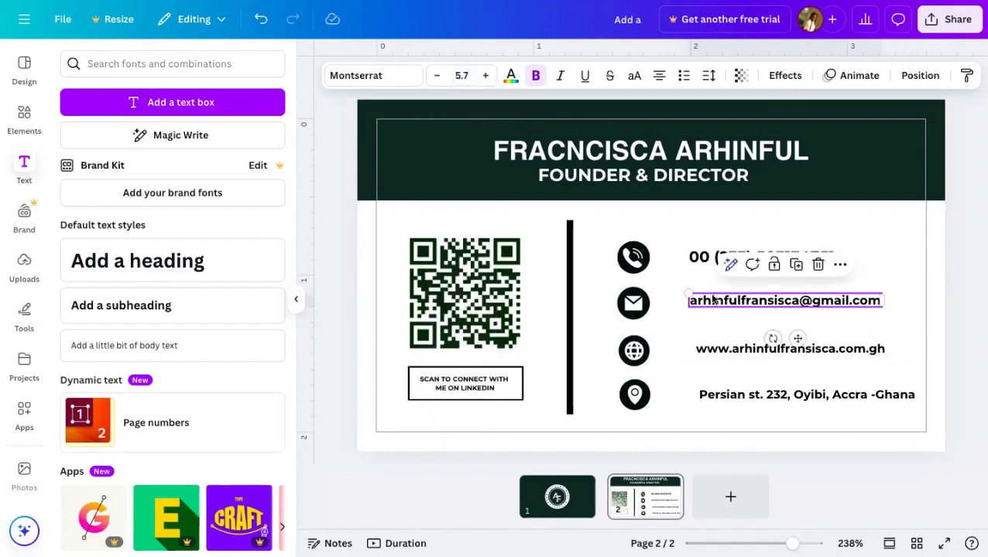
{"action": "left_click", "coordinate": [461, 75]}
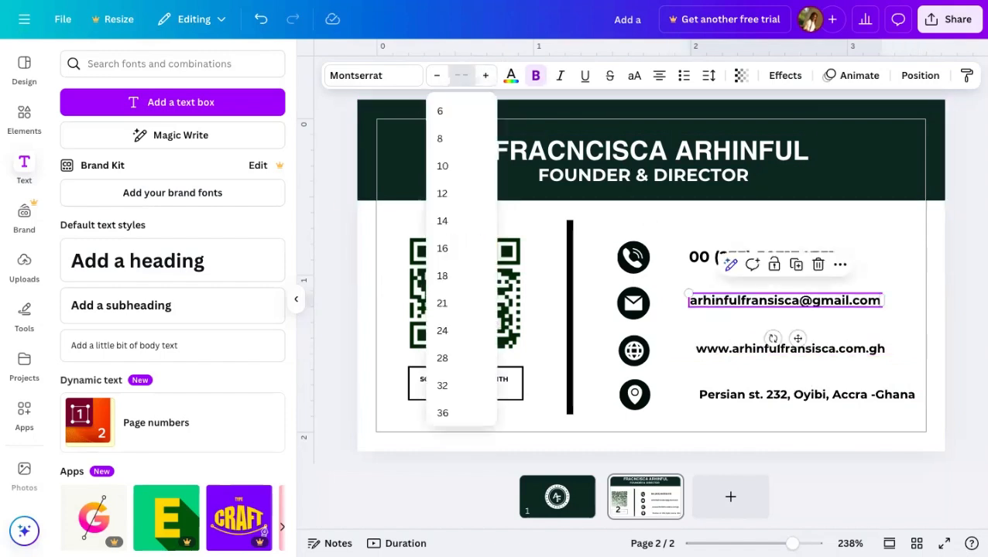
{"action": "key", "text": "Return"}
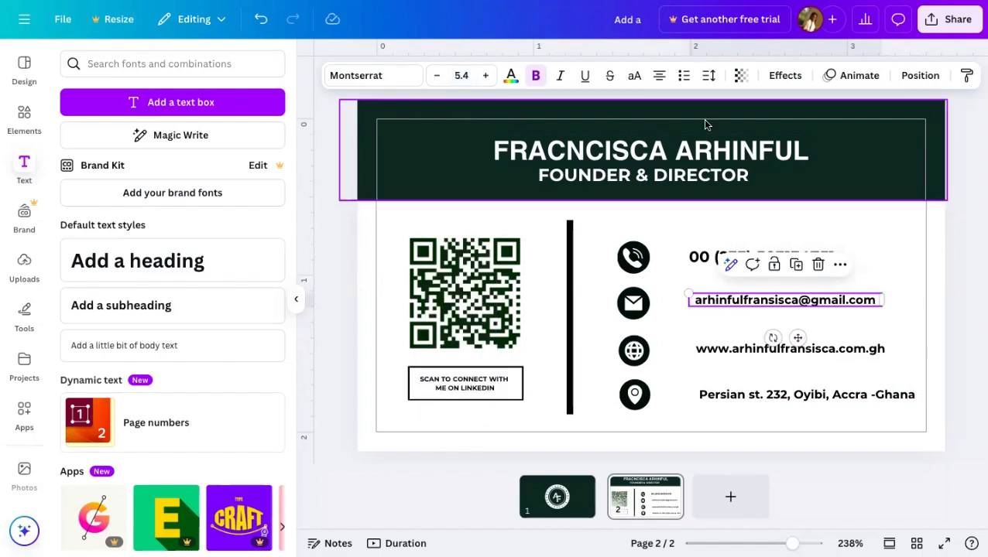
{"action": "left_click", "coordinate": [460, 76]}
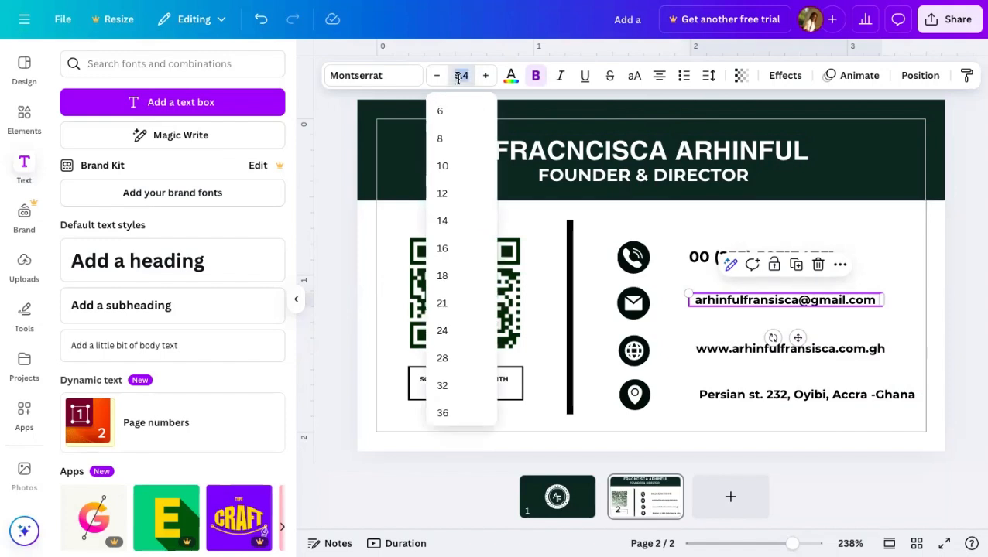
{"action": "key", "text": "BackSpace"}
{"action": "type", "text": "6"}
{"action": "left_click", "coordinate": [590, 210]}
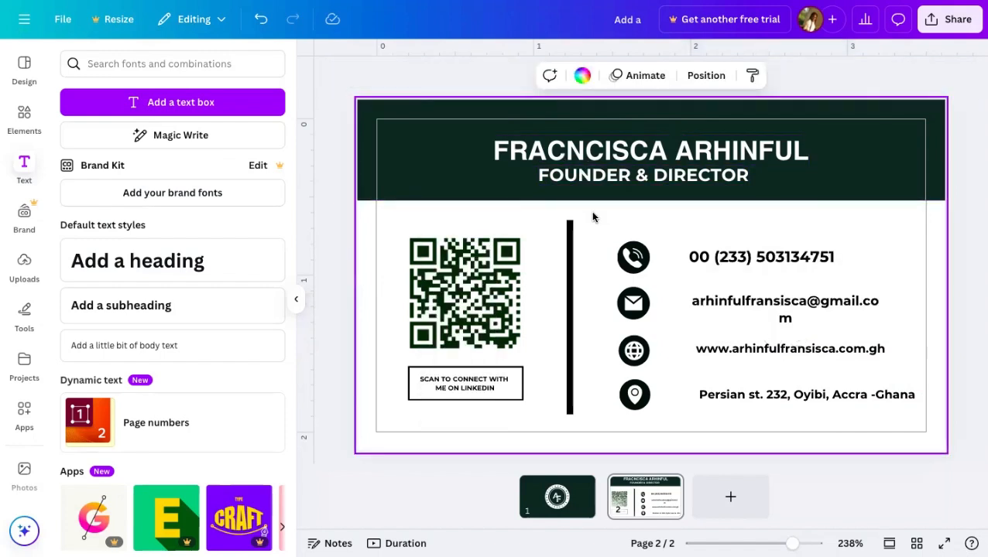
{"action": "left_click", "coordinate": [690, 298]}
{"action": "left_click", "coordinate": [461, 75]}
{"action": "key", "text": "BackSpace"}
{"action": "type", "text": "5.4"}
{"action": "key", "text": "Return"}
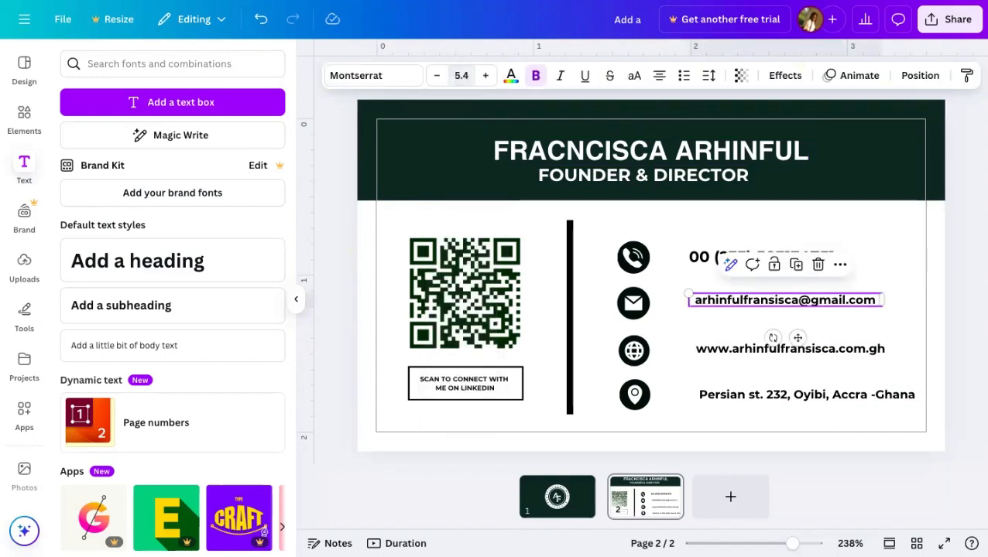
- Reduce the phone number's font size from 7 to 6
{"action": "left_click", "coordinate": [697, 261]}
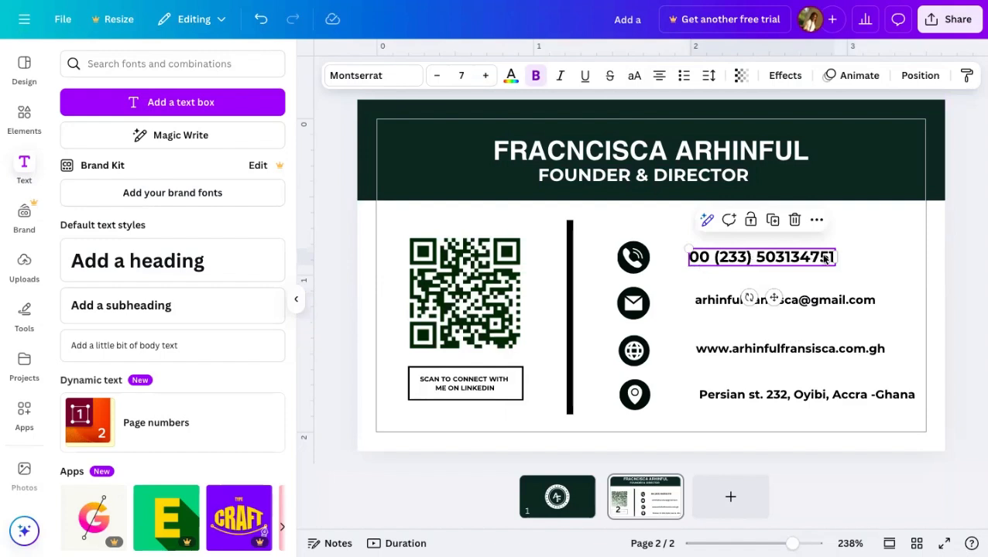
{"action": "left_click", "coordinate": [435, 75]}
{"action": "left_click", "coordinate": [860, 278]}
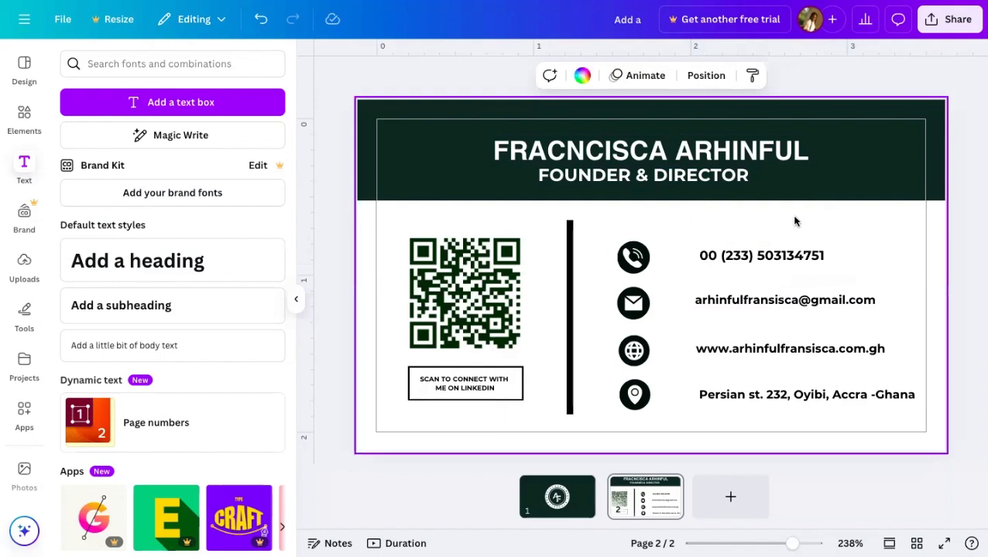
- Space the phone, e-mail, globe and pin icons evenly in one column and position them together
{"action": "left_click", "coordinate": [643, 406]}
{"action": "left_click_drag", "start_coordinate": [643, 404], "coordinate": [643, 393]}
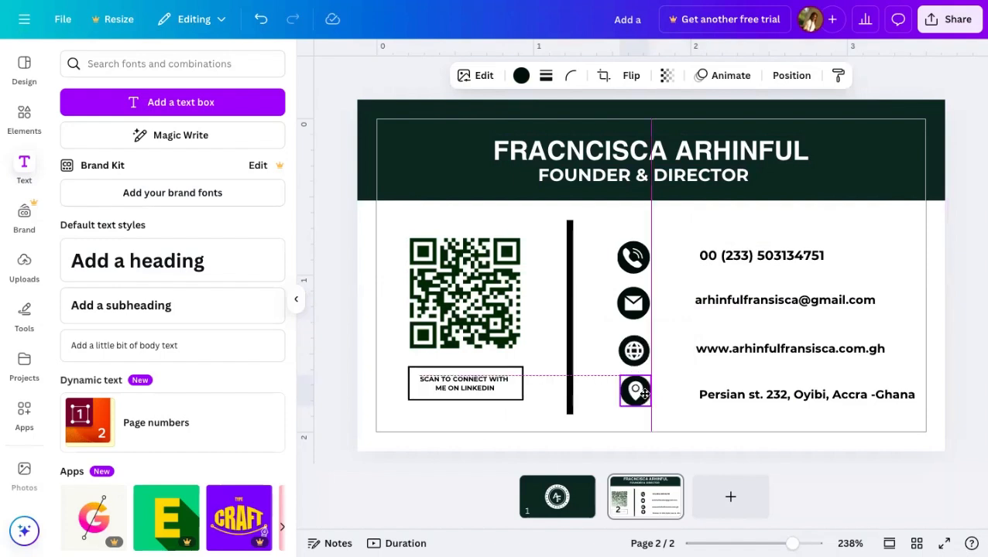
{"action": "left_click", "coordinate": [637, 311]}
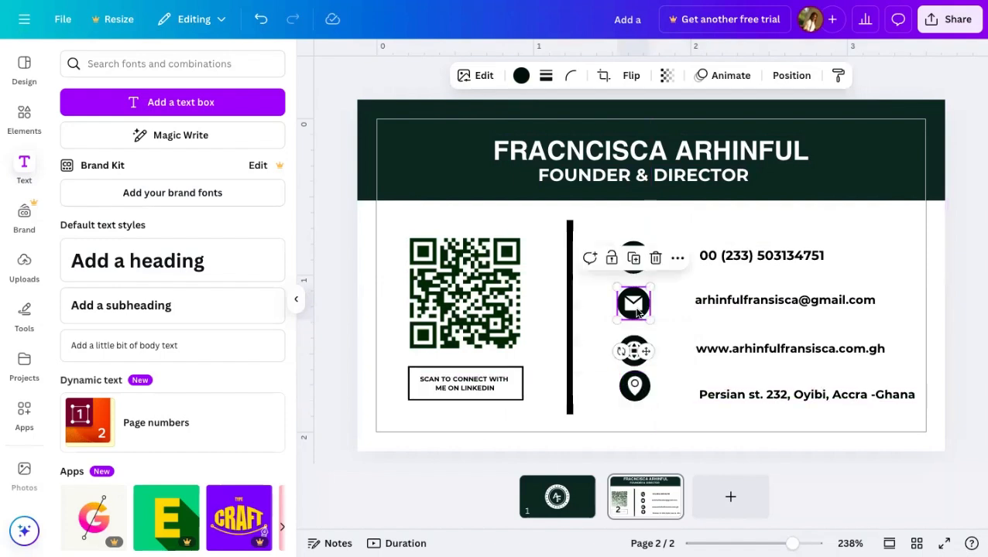
{"action": "left_click_drag", "start_coordinate": [636, 311], "coordinate": [636, 316]}
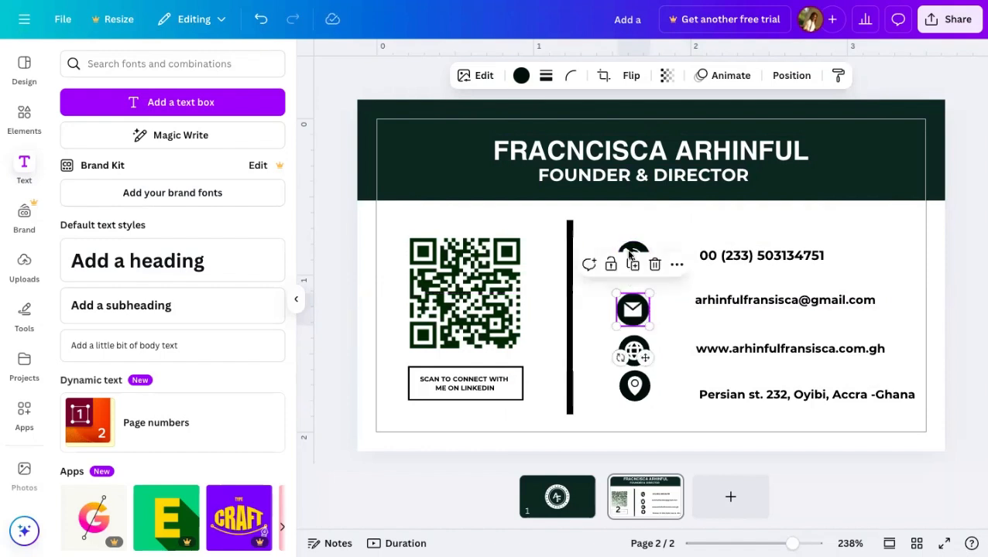
{"action": "left_click", "coordinate": [631, 256]}
{"action": "left_click_drag", "start_coordinate": [633, 254], "coordinate": [627, 268]}
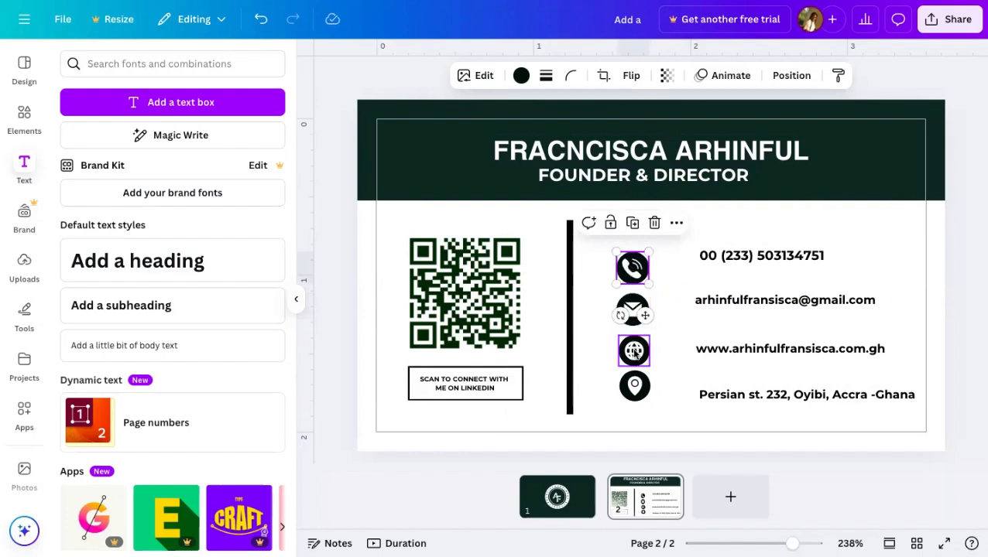
{"action": "left_click", "coordinate": [633, 351]}
{"action": "left_click_drag", "start_coordinate": [633, 352], "coordinate": [621, 276]}
{"action": "left_click", "coordinate": [636, 383]}
{"action": "left_click", "coordinate": [656, 412]}
{"action": "left_click_drag", "start_coordinate": [636, 324], "coordinate": [675, 337]}
{"action": "left_click_drag", "start_coordinate": [675, 338], "coordinate": [675, 337]}
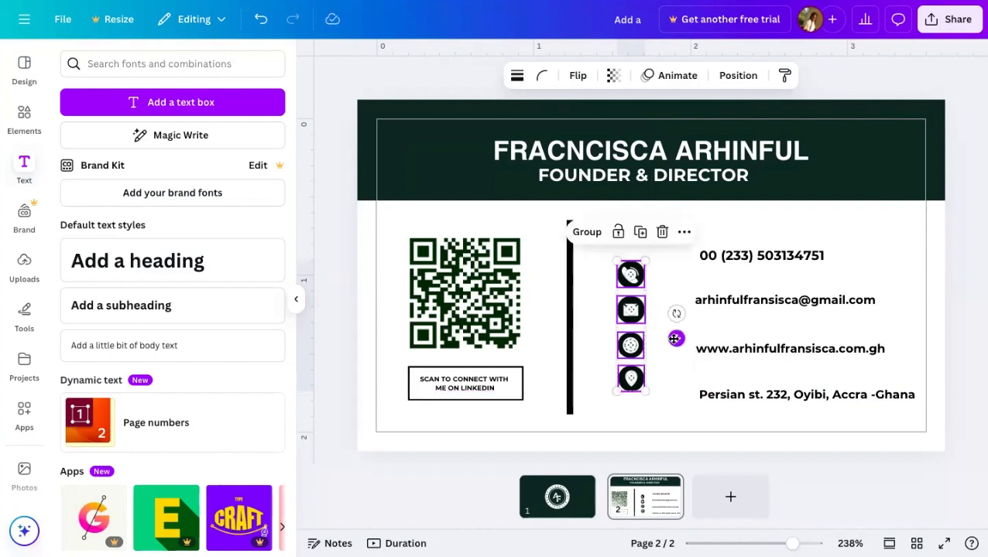
- Align the address and website text level with the pin and globe icons
{"action": "left_click", "coordinate": [698, 400]}
{"action": "left_click_drag", "start_coordinate": [699, 401], "coordinate": [681, 390]}
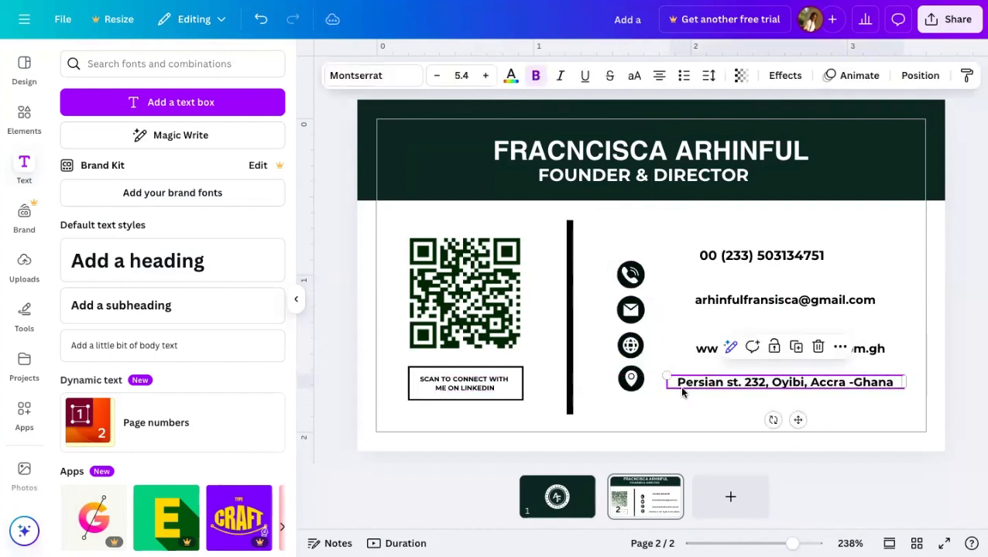
{"action": "left_click_drag", "start_coordinate": [707, 353], "coordinate": [685, 348]}
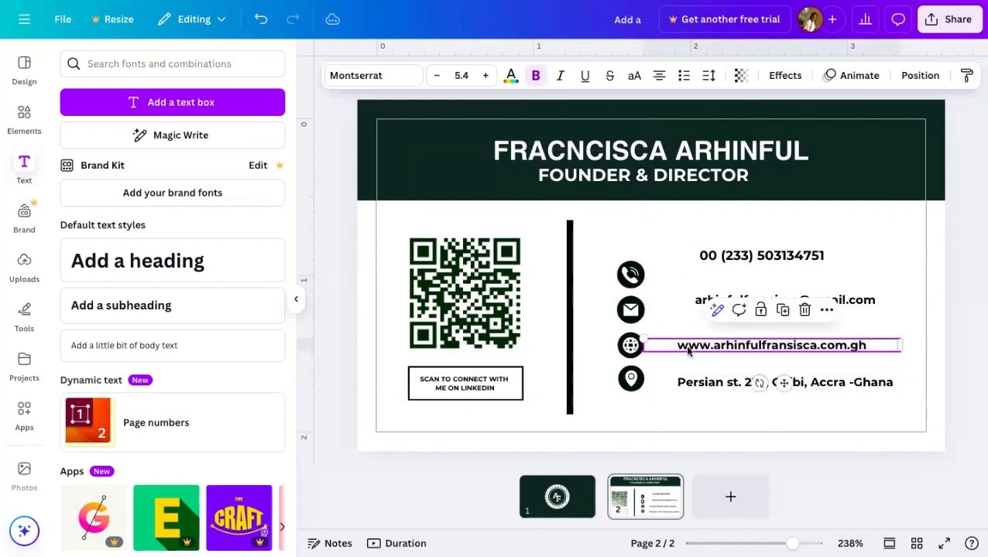
- Align the phone number and e-mail text beside their icons, then marquee-select all four contact rows
{"action": "left_click", "coordinate": [691, 300]}
{"action": "left_click_drag", "start_coordinate": [691, 300], "coordinate": [681, 316]}
{"action": "left_click", "coordinate": [719, 257]}
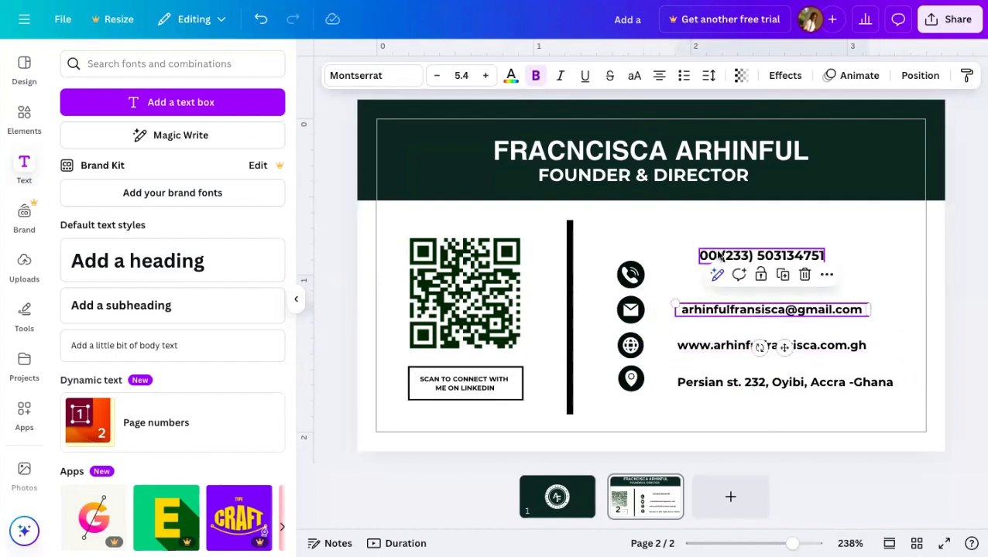
{"action": "left_click_drag", "start_coordinate": [719, 257], "coordinate": [698, 269]}
{"action": "left_click", "coordinate": [679, 406]}
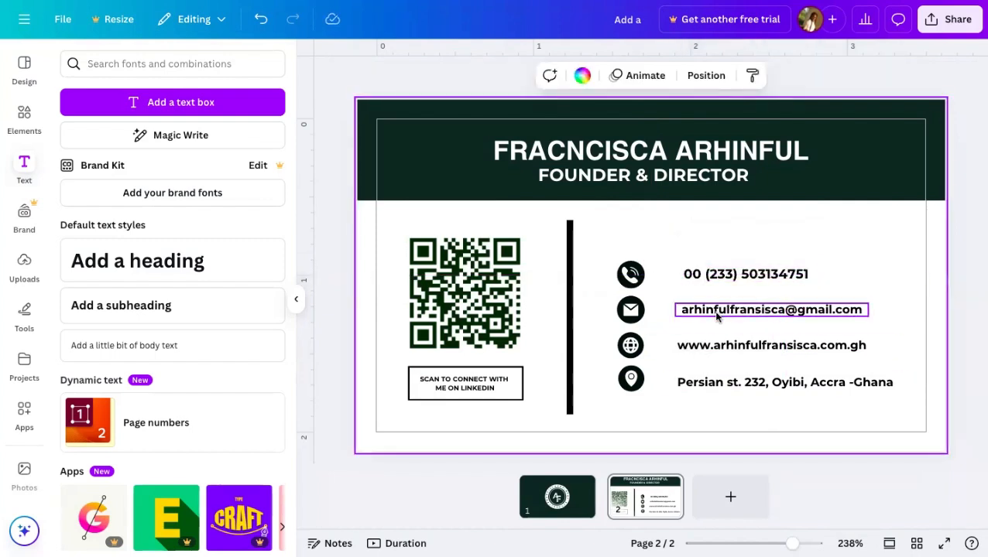
{"action": "left_click", "coordinate": [710, 283]}
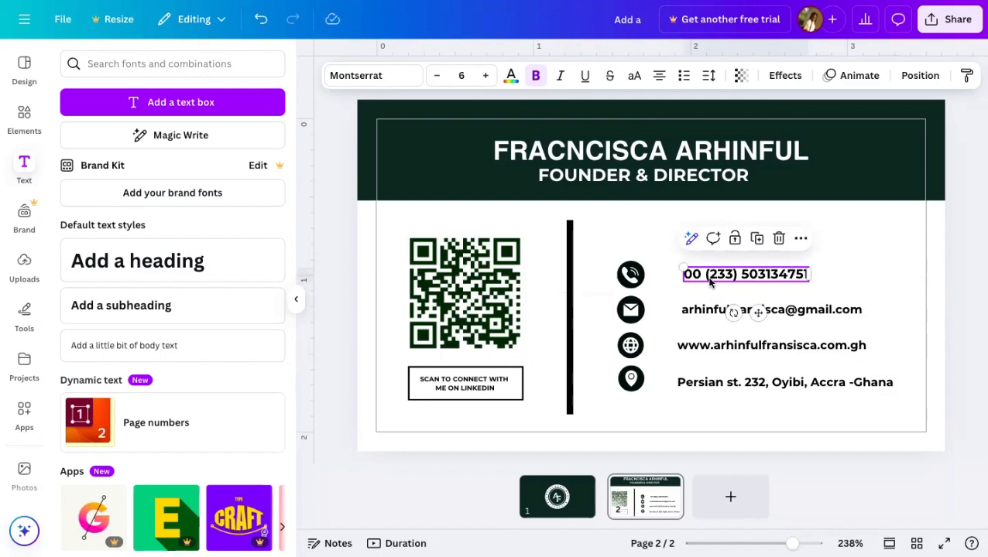
{"action": "left_click_drag", "start_coordinate": [710, 283], "coordinate": [700, 307]}
{"action": "left_click", "coordinate": [704, 310]}
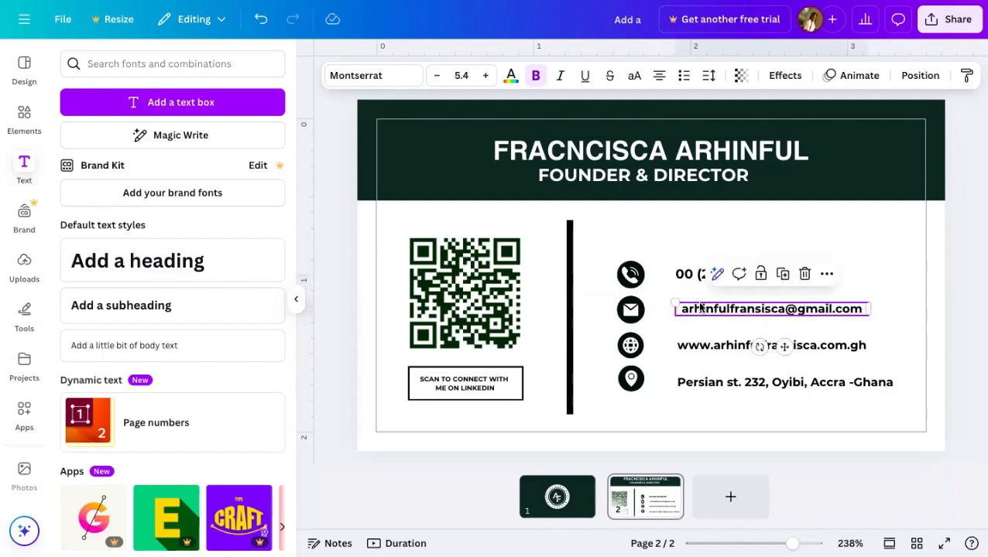
{"action": "left_click", "coordinate": [700, 307]}
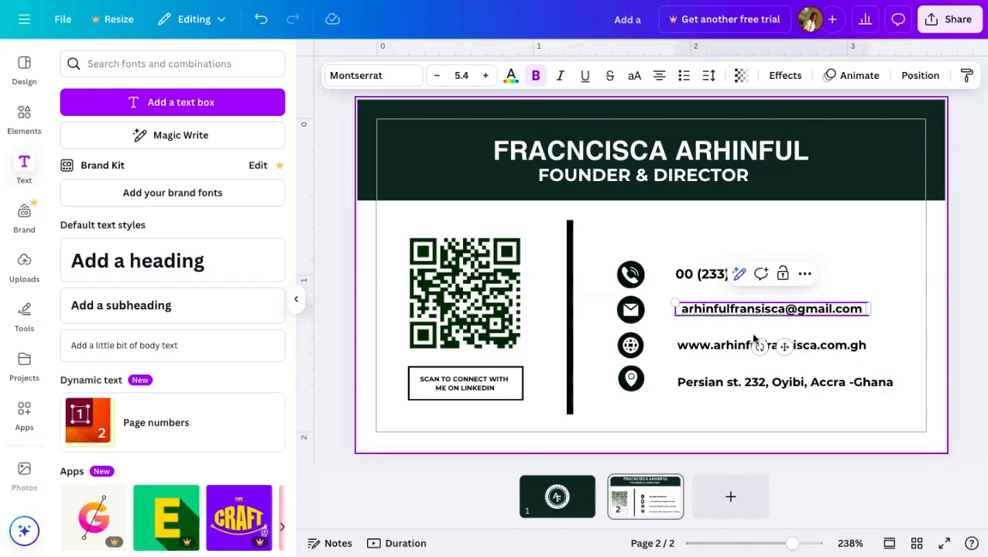
{"action": "left_click_drag", "start_coordinate": [784, 349], "coordinate": [779, 348]}
{"action": "left_click", "coordinate": [778, 403]}
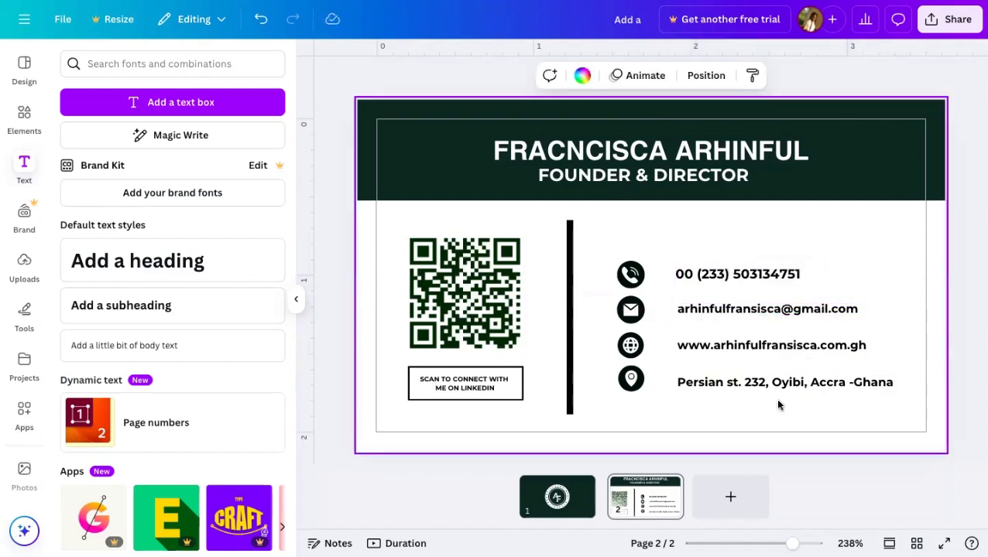
{"action": "left_click_drag", "start_coordinate": [775, 403], "coordinate": [620, 273]}
- Group the four contact icons and text lines, move the block up slightly, and resize it from a corner
{"action": "left_click", "coordinate": [860, 227]}
{"action": "left_click_drag", "start_coordinate": [837, 399], "coordinate": [631, 269]}
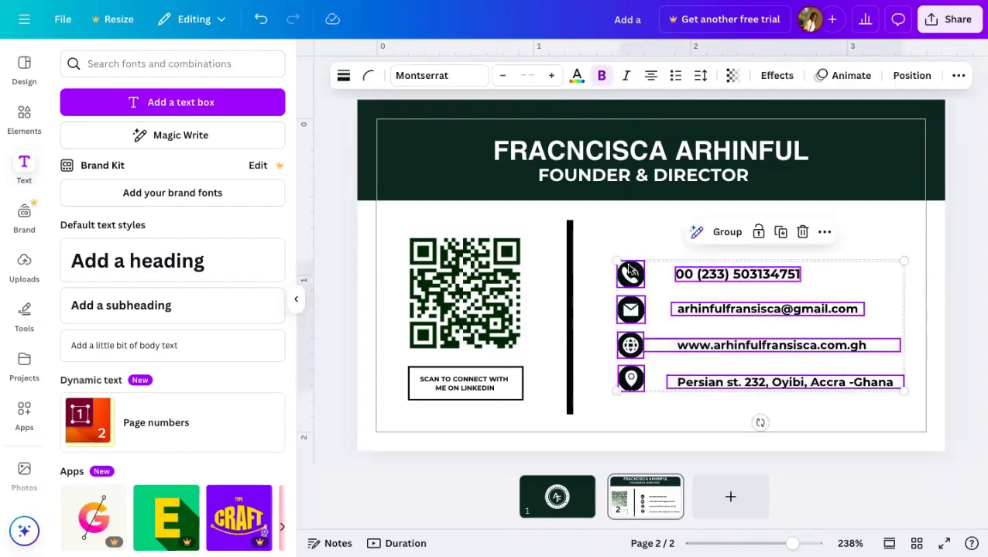
{"action": "left_click", "coordinate": [721, 236]}
{"action": "mouse_move", "coordinate": [757, 338]}
{"action": "left_mouse_down"}
{"action": "mouse_move", "coordinate": [764, 257]}
{"action": "mouse_move", "coordinate": [707, 324]}
{"action": "mouse_move", "coordinate": [709, 248]}
{"action": "mouse_move", "coordinate": [661, 323]}
{"action": "mouse_move", "coordinate": [937, 256]}
{"action": "mouse_move", "coordinate": [898, 221]}
{"action": "mouse_move", "coordinate": [790, 326]}
{"action": "mouse_move", "coordinate": [757, 332]}
{"action": "left_mouse_up"}
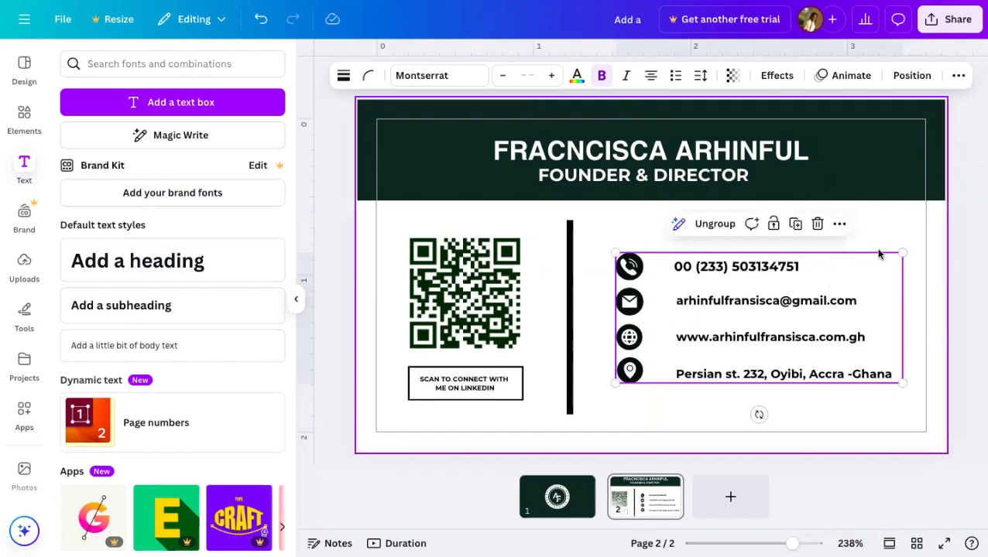
{"action": "mouse_move", "coordinate": [887, 258]}
{"action": "left_mouse_down"}
{"action": "mouse_move", "coordinate": [791, 293]}
{"action": "mouse_move", "coordinate": [930, 248]}
{"action": "mouse_move", "coordinate": [886, 321]}
{"action": "mouse_move", "coordinate": [837, 276]}
{"action": "mouse_move", "coordinate": [884, 267]}
{"action": "left_mouse_up"}
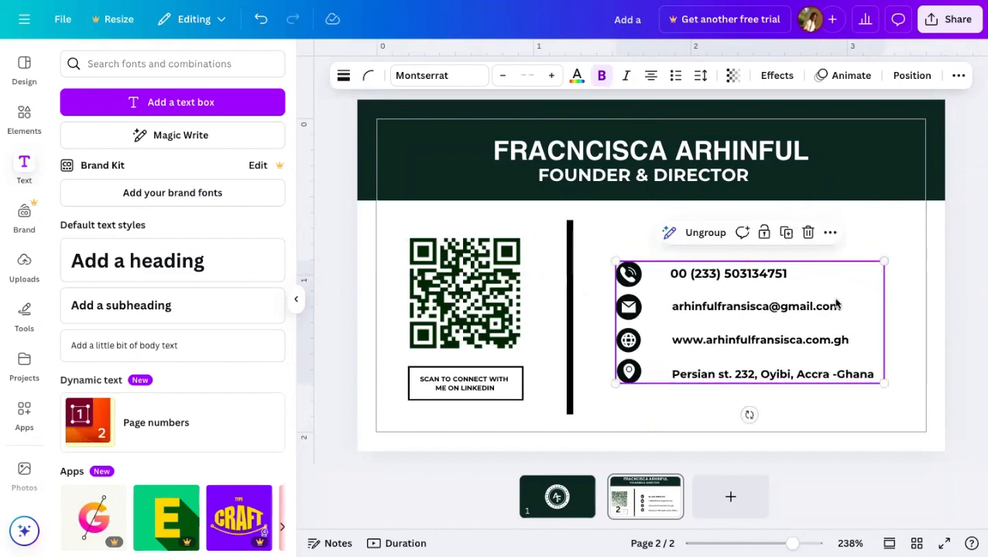
{"action": "left_click", "coordinate": [825, 310]}
{"action": "left_click", "coordinate": [851, 242]}
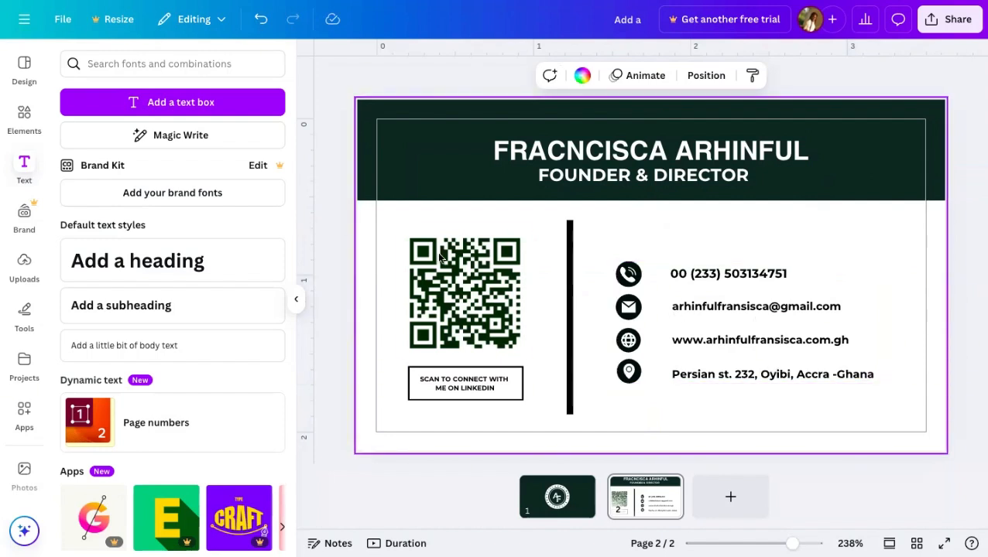
{"action": "left_click", "coordinate": [472, 282]}
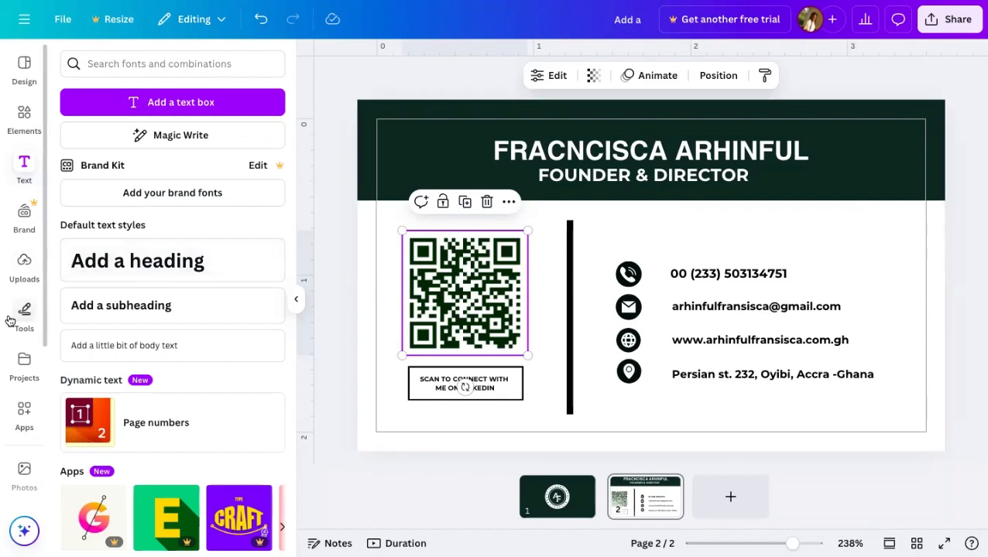
{"action": "scroll", "coordinate": [9, 304], "scroll_direction": "down", "scroll_amount": 3}
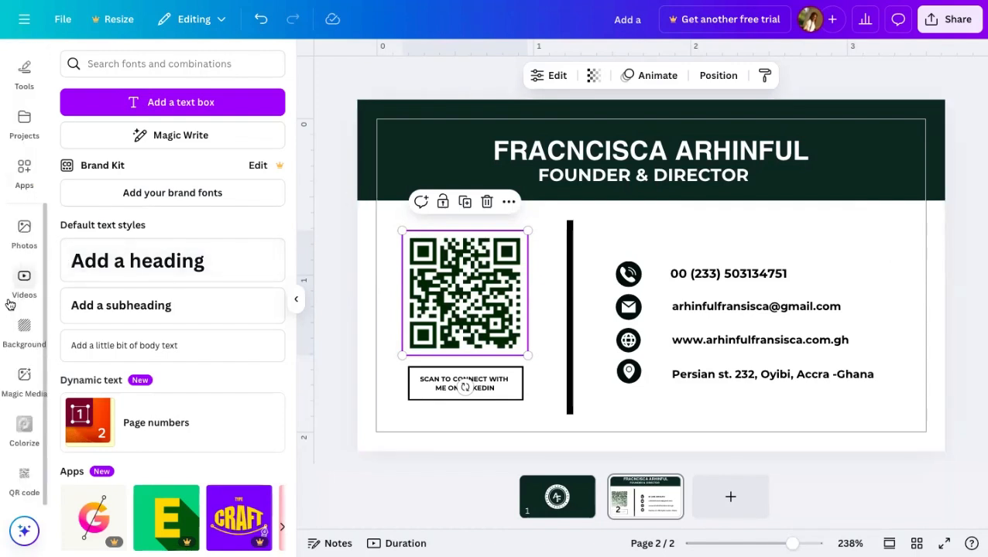
{"action": "scroll", "coordinate": [43, 256], "scroll_direction": "up", "scroll_amount": 3}
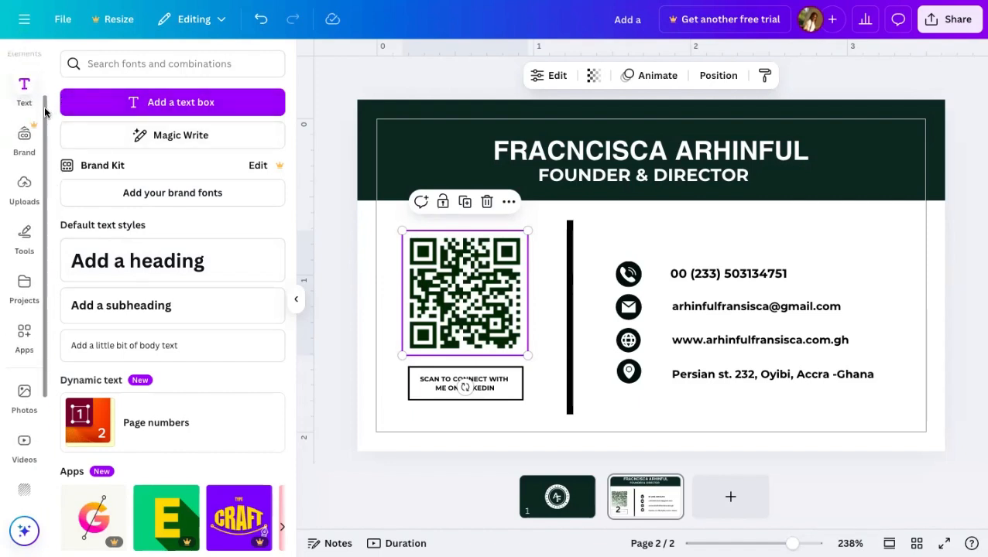
{"action": "scroll", "coordinate": [44, 234], "scroll_direction": "down", "scroll_amount": 3}
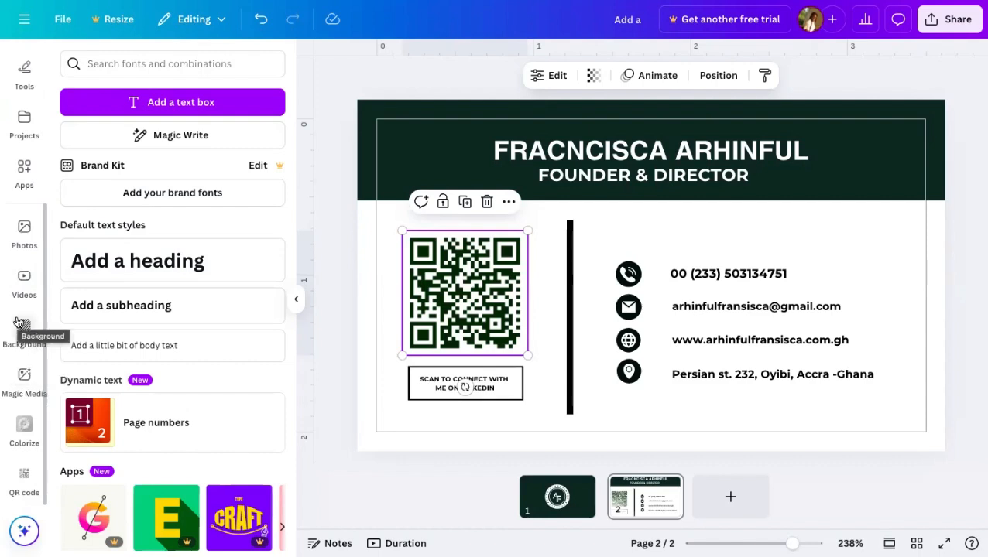
- Browse the Discover apps catalogue and check Your apps for QR code, Mockups and Colorize
{"action": "left_click", "coordinate": [24, 170]}
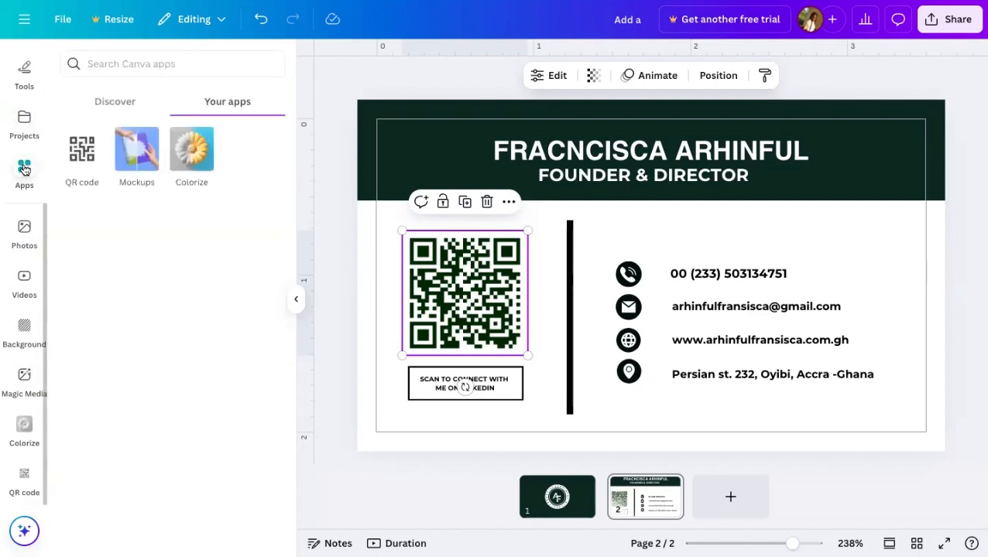
{"action": "left_click", "coordinate": [138, 109]}
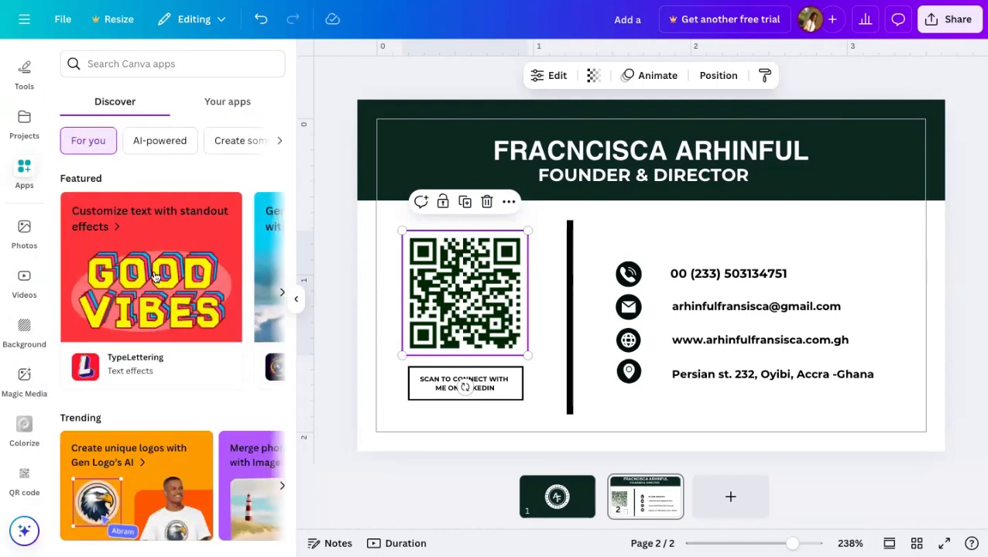
{"action": "scroll", "coordinate": [155, 278], "scroll_direction": "down", "scroll_amount": 5}
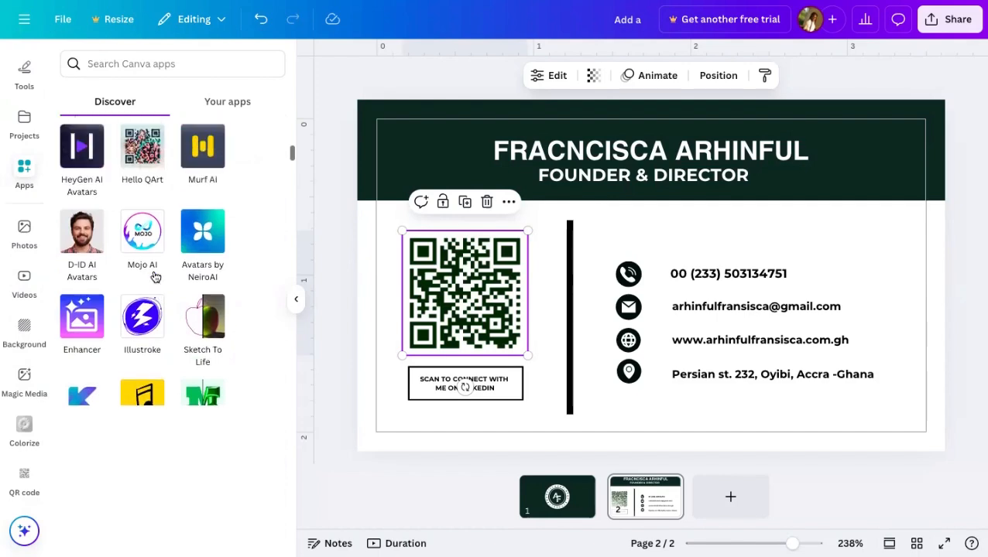
{"action": "scroll", "coordinate": [155, 275], "scroll_direction": "down", "scroll_amount": 5}
{"action": "scroll", "coordinate": [155, 275], "scroll_direction": "down", "scroll_amount": 4}
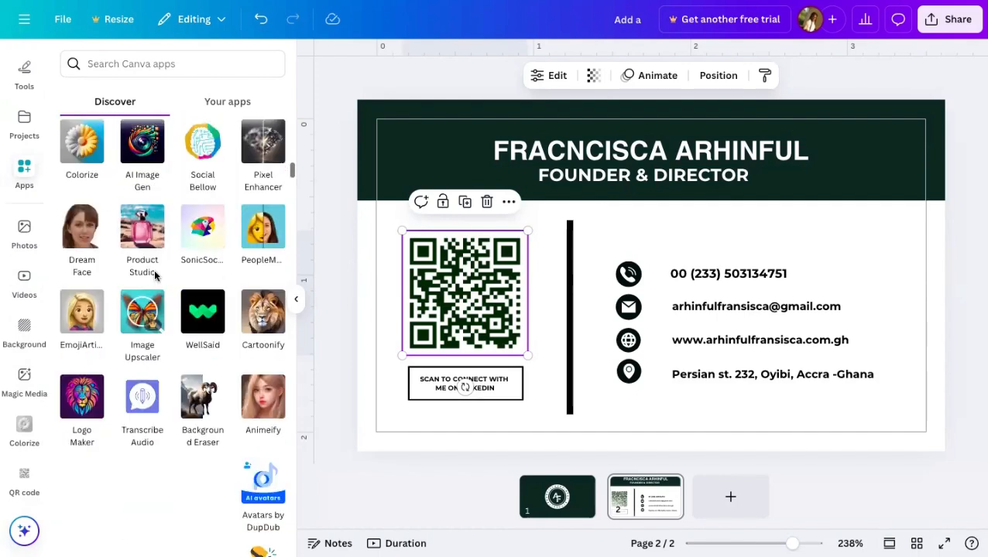
{"action": "scroll", "coordinate": [155, 439], "scroll_direction": "down", "scroll_amount": 6}
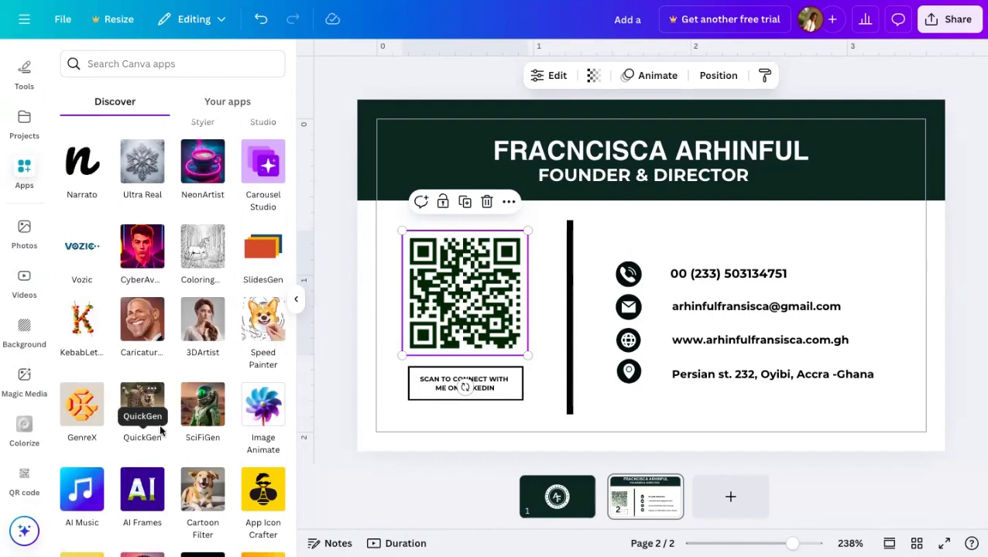
{"action": "scroll", "coordinate": [198, 320], "scroll_direction": "down", "scroll_amount": 4}
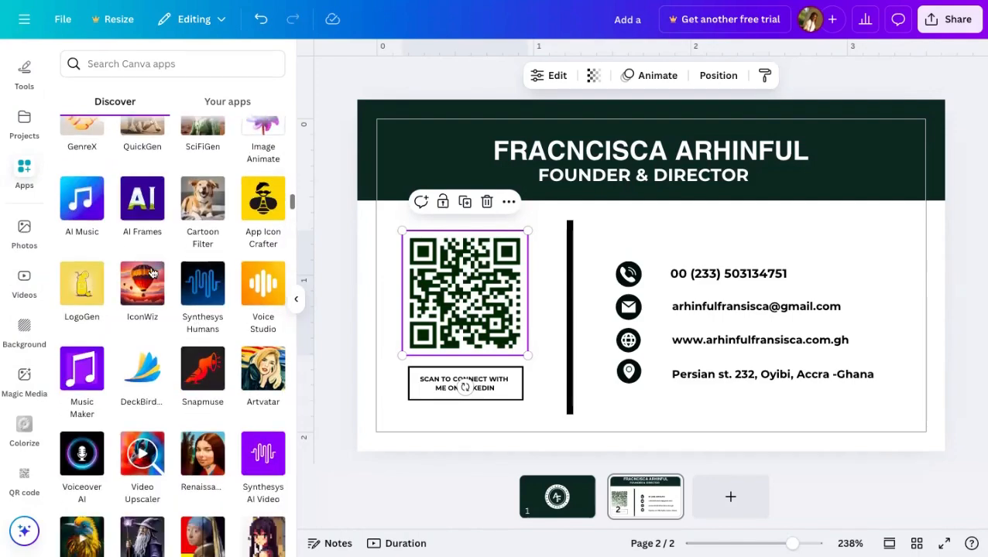
{"action": "scroll", "coordinate": [152, 328], "scroll_direction": "down", "scroll_amount": 1}
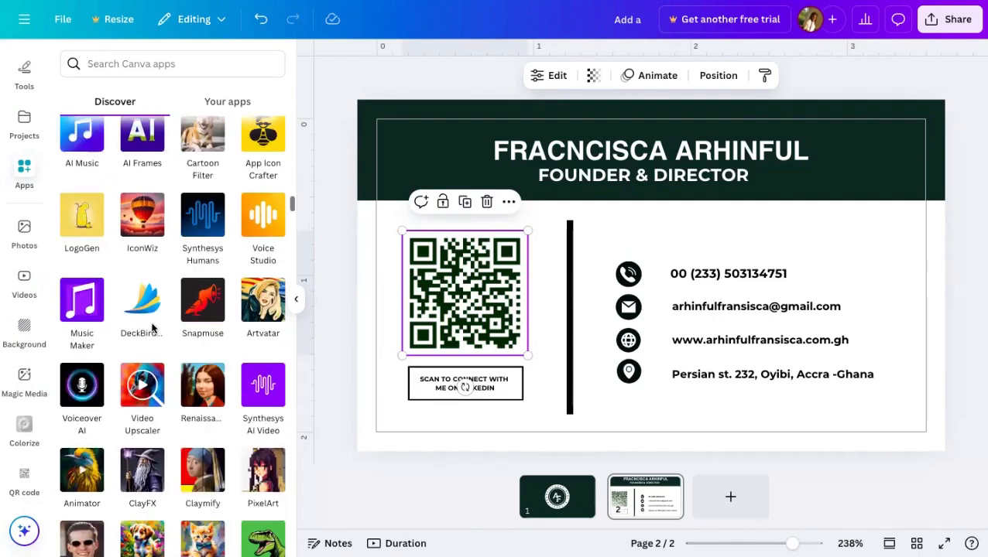
{"action": "scroll", "coordinate": [153, 327], "scroll_direction": "up", "scroll_amount": 15}
{"action": "scroll", "coordinate": [153, 328], "scroll_direction": "up", "scroll_amount": 6}
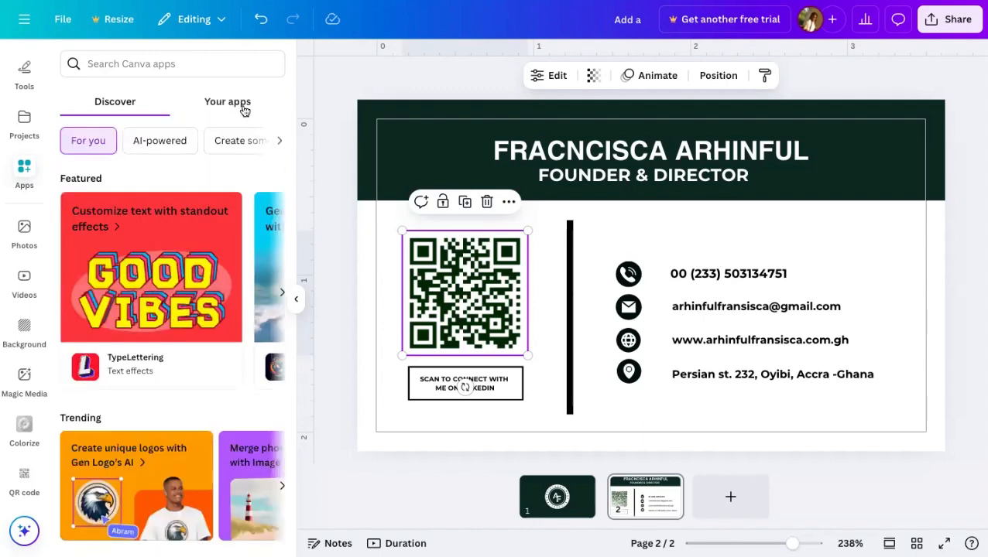
{"action": "scroll", "coordinate": [196, 226], "scroll_direction": "down", "scroll_amount": 5}
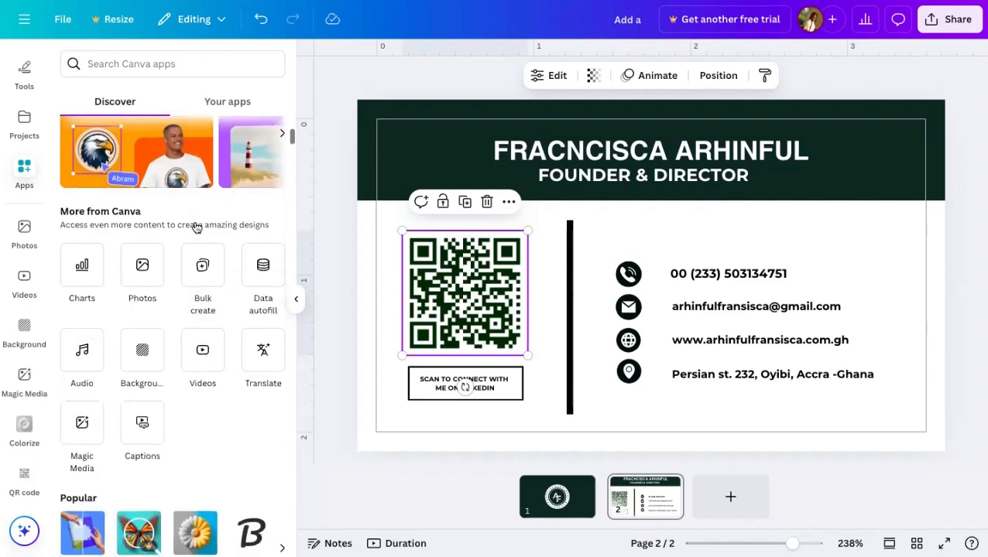
{"action": "left_click", "coordinate": [228, 102]}
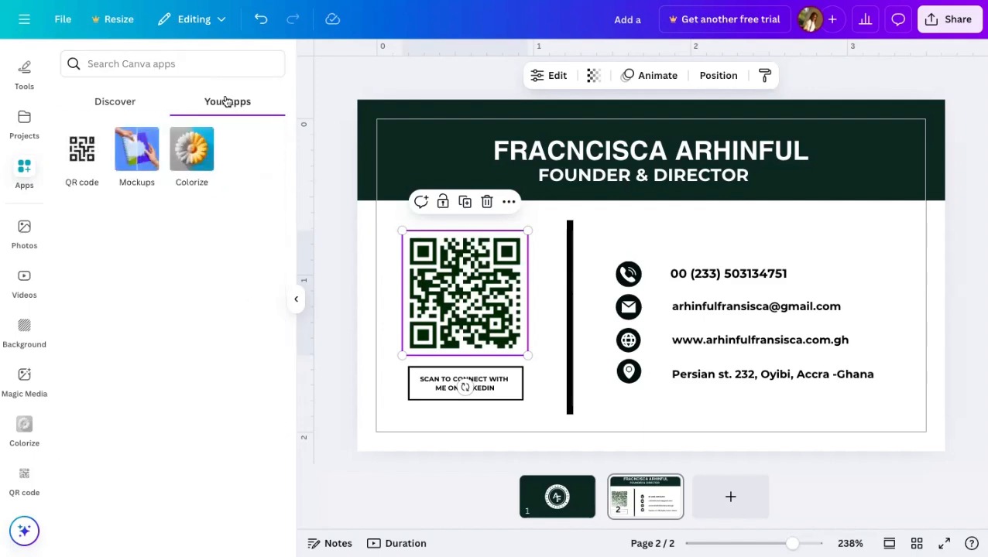
{"action": "left_click", "coordinate": [103, 104]}
- Search the apps for 'QR CODE' and open the QR code app
{"action": "left_click", "coordinate": [132, 67]}
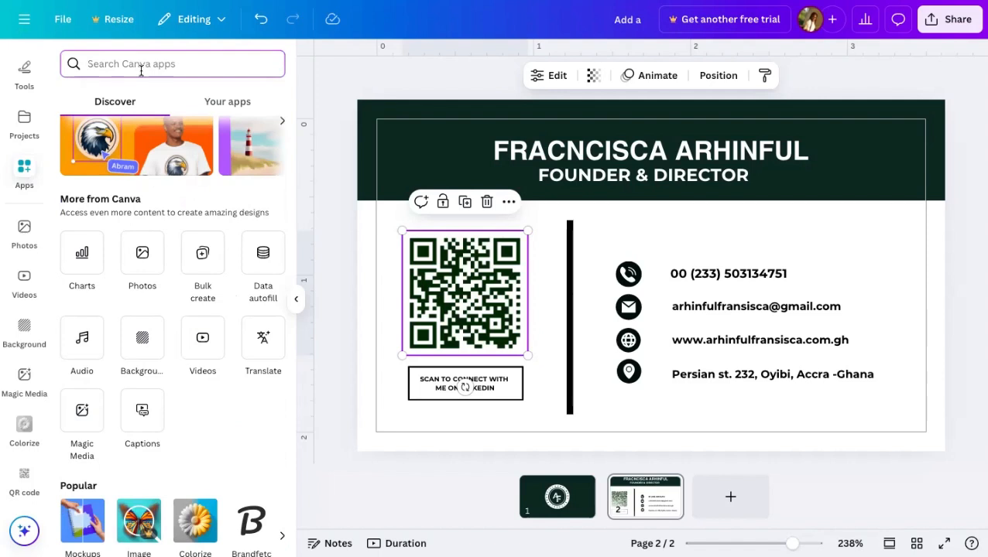
{"action": "type", "text": "QR C"}
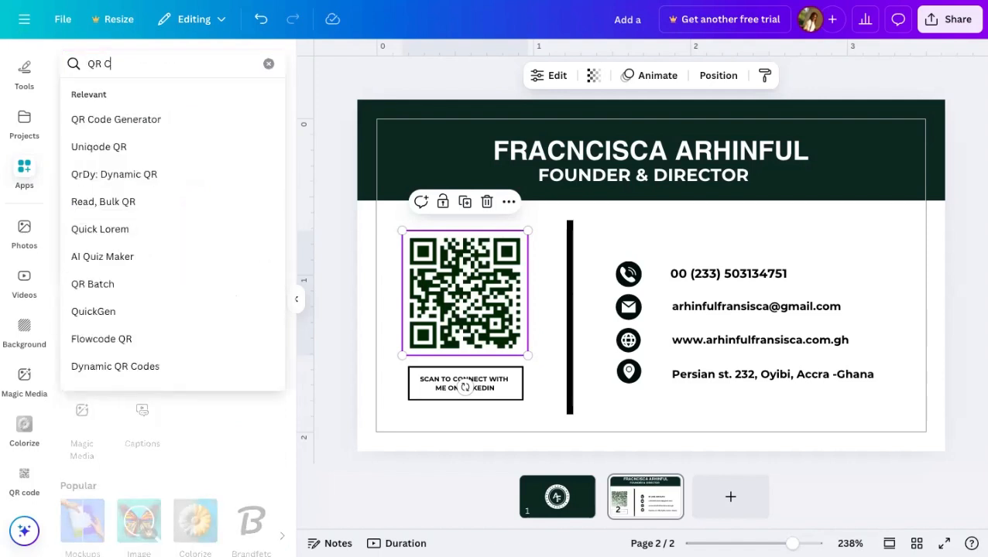
{"action": "type", "text": "ODE"}
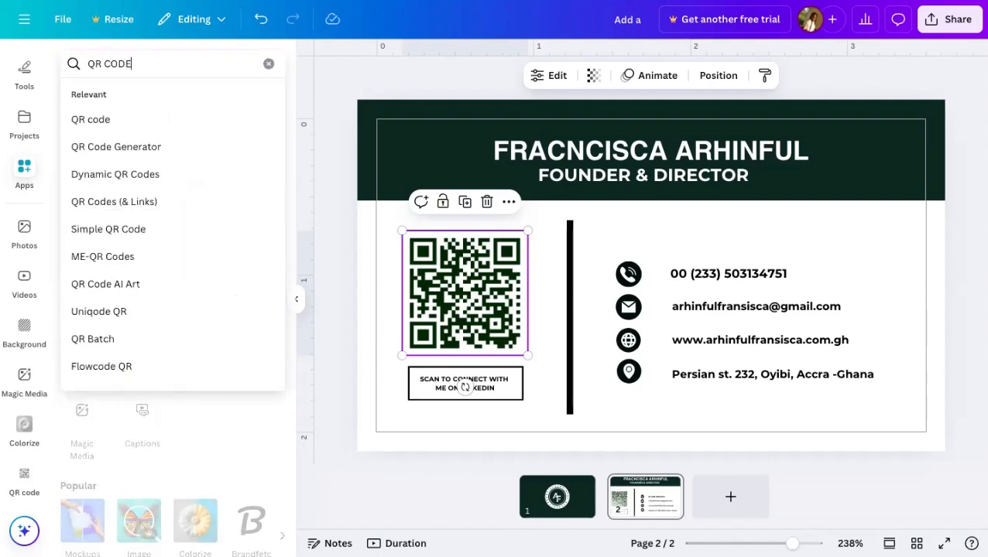
{"action": "key", "text": "Return"}
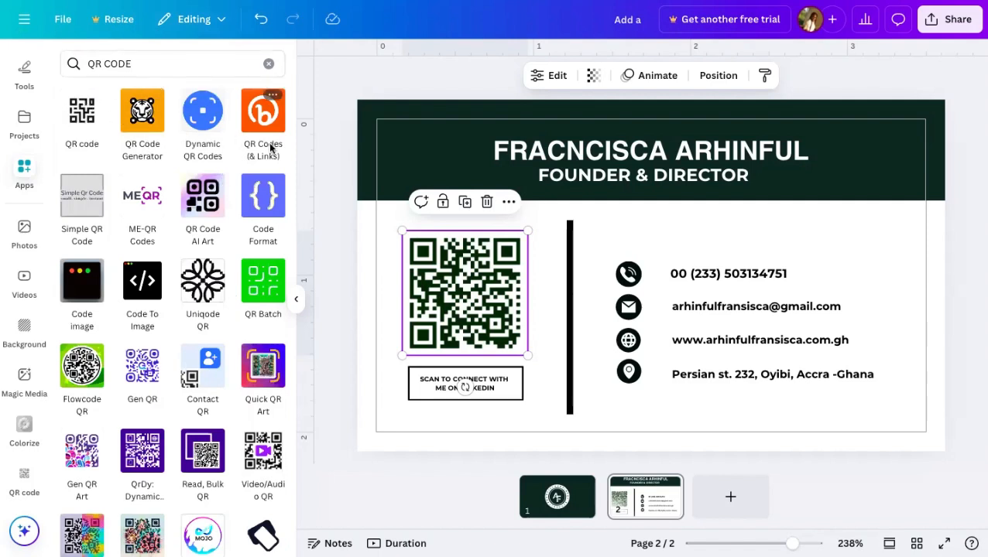
{"action": "left_click", "coordinate": [86, 115]}
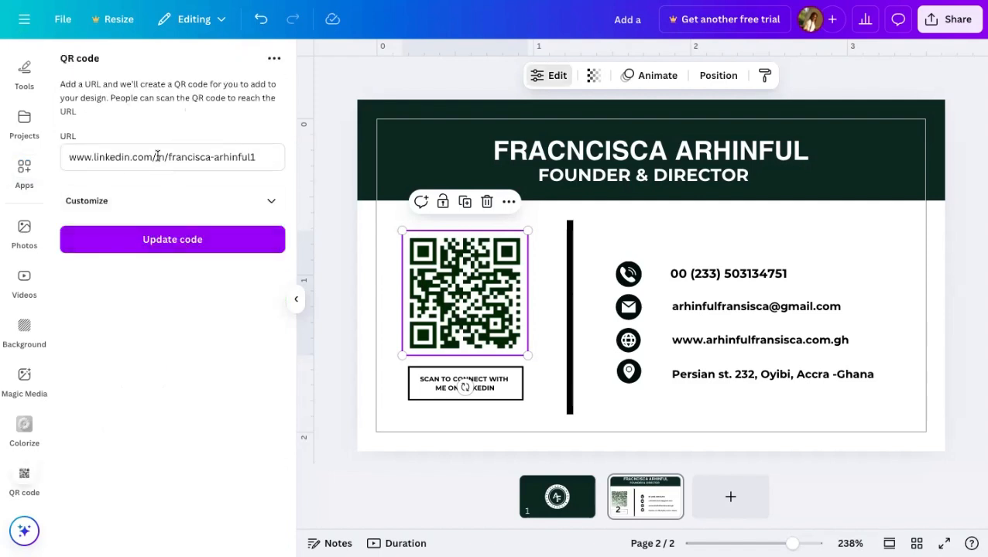
- Try a deep red #A61414 QR background, then regenerate the code with a white #FFFFFF background
{"action": "left_click", "coordinate": [265, 156]}
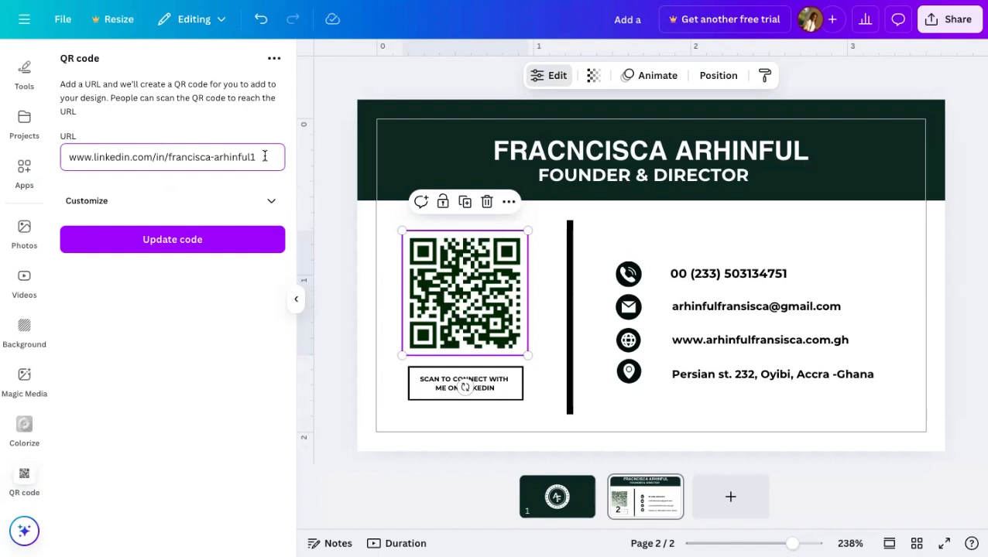
{"action": "left_click", "coordinate": [267, 201]}
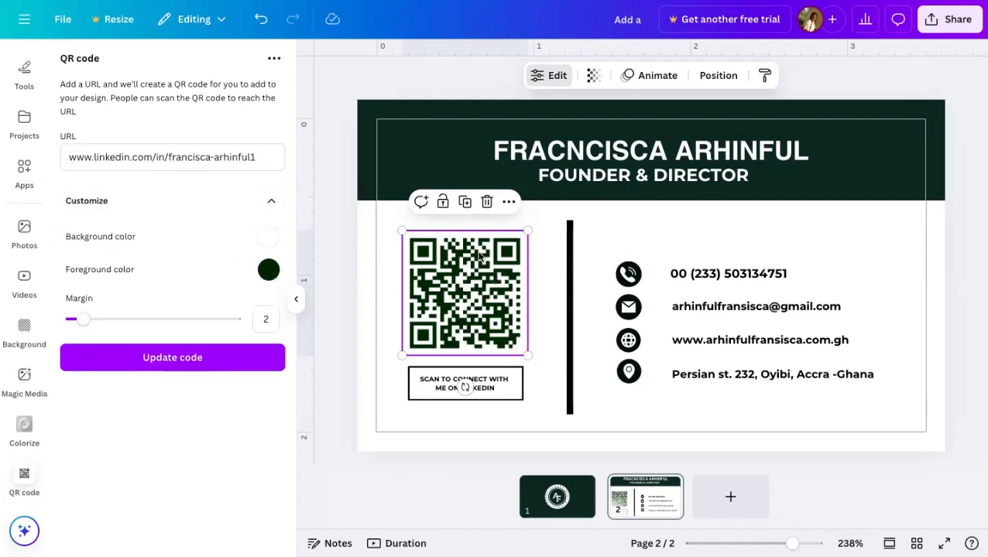
{"action": "left_click", "coordinate": [268, 236]}
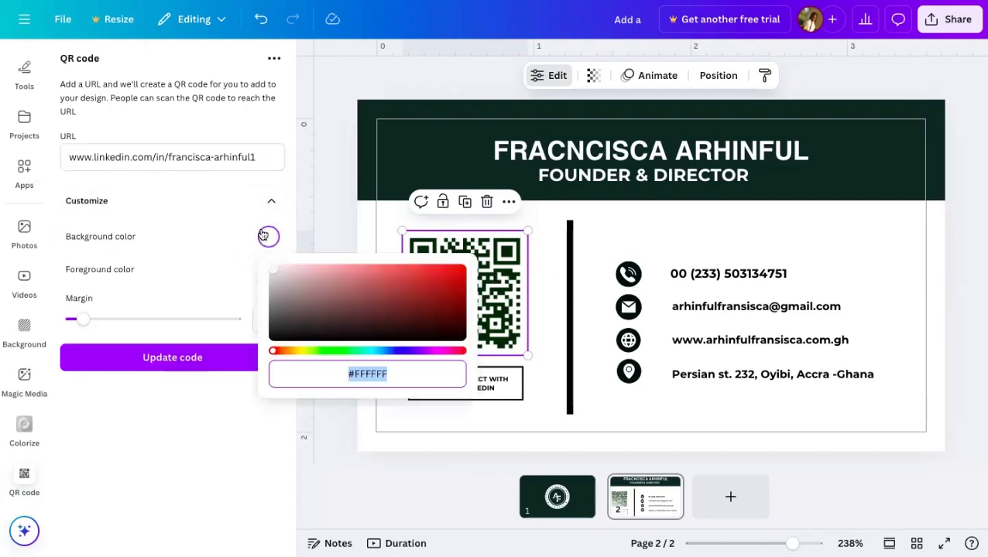
{"action": "left_click", "coordinate": [441, 293]}
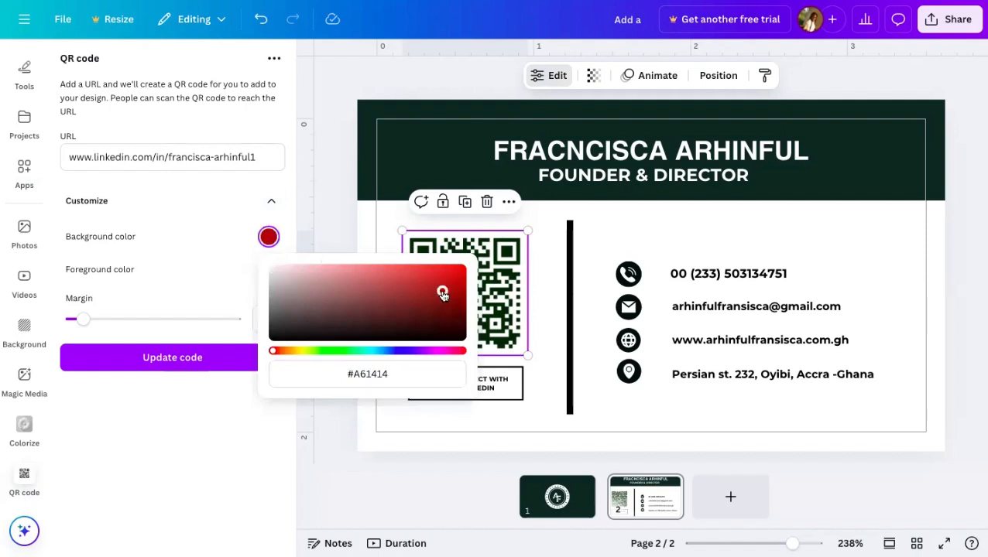
{"action": "left_click", "coordinate": [188, 357]}
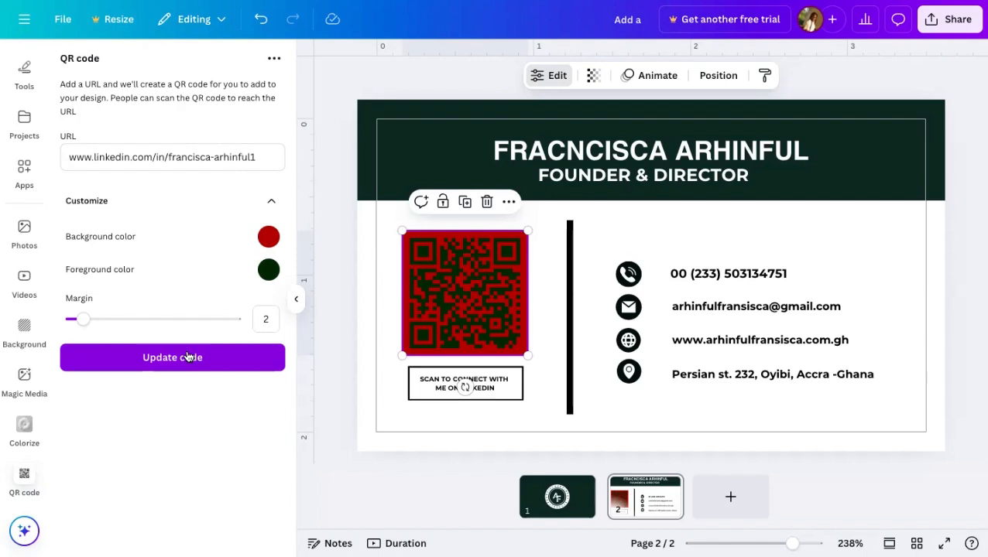
{"action": "left_click", "coordinate": [267, 236]}
{"action": "left_click", "coordinate": [284, 269]}
{"action": "left_click_drag", "start_coordinate": [284, 268], "coordinate": [256, 264]}
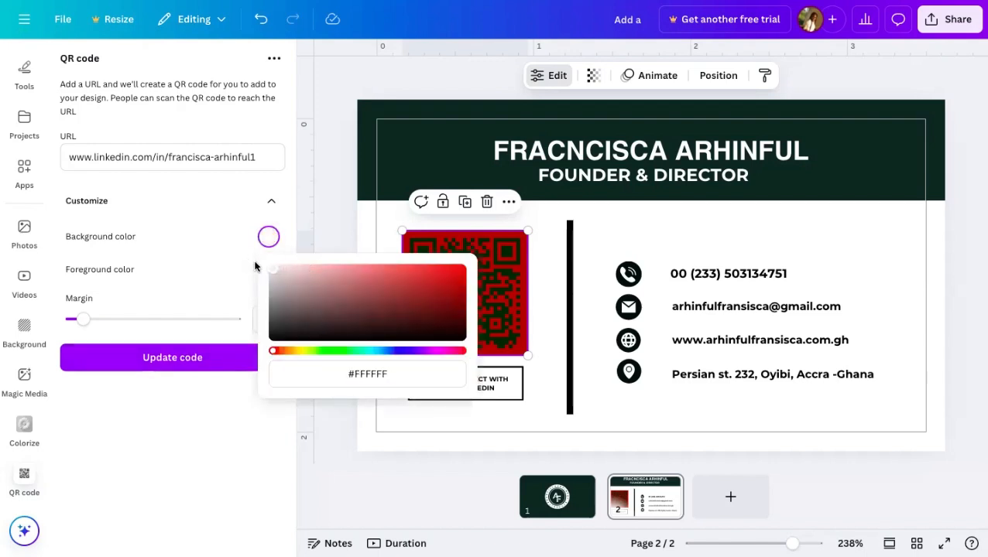
{"action": "left_click", "coordinate": [188, 357]}
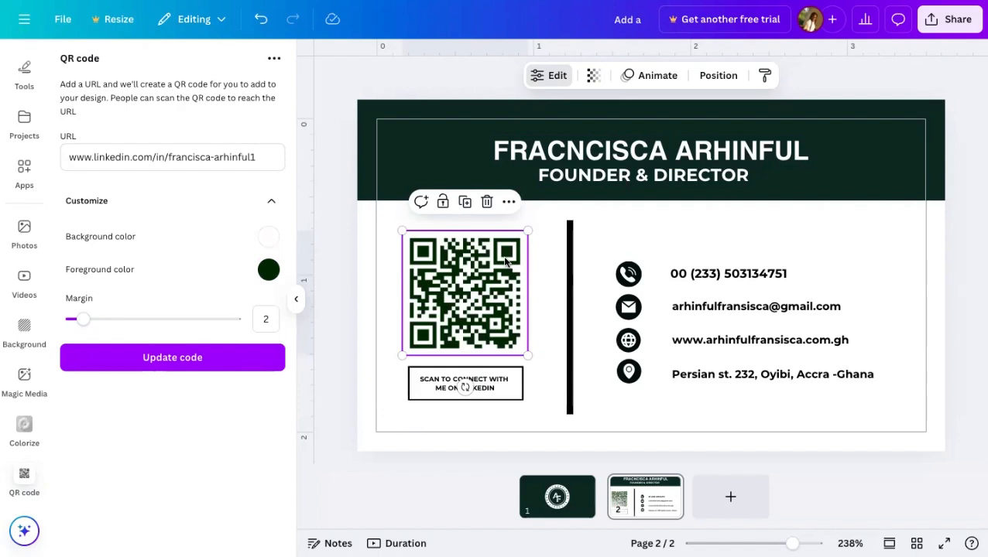
- Try a blue-purple #1D0AFF QR foreground, then undo it to keep the dark green #002401 code
{"action": "left_click", "coordinate": [268, 270]}
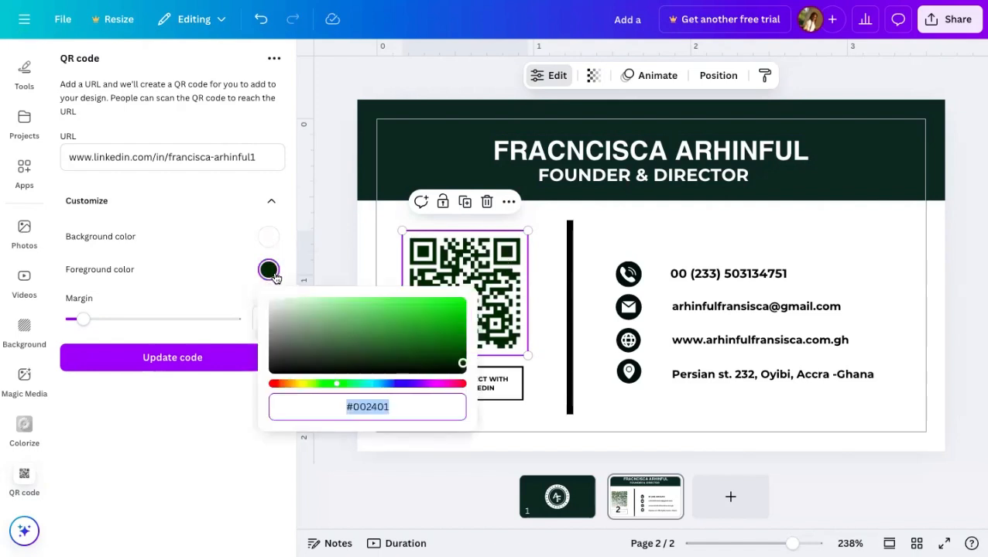
{"action": "left_click", "coordinate": [275, 385]}
{"action": "left_click", "coordinate": [401, 384]}
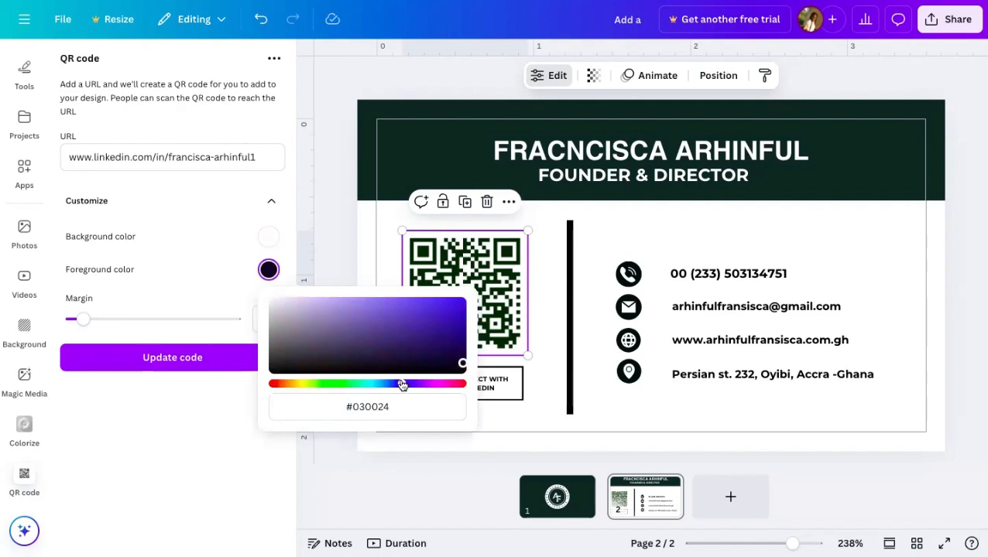
{"action": "left_click_drag", "start_coordinate": [461, 331], "coordinate": [456, 286]}
{"action": "left_click", "coordinate": [194, 358]}
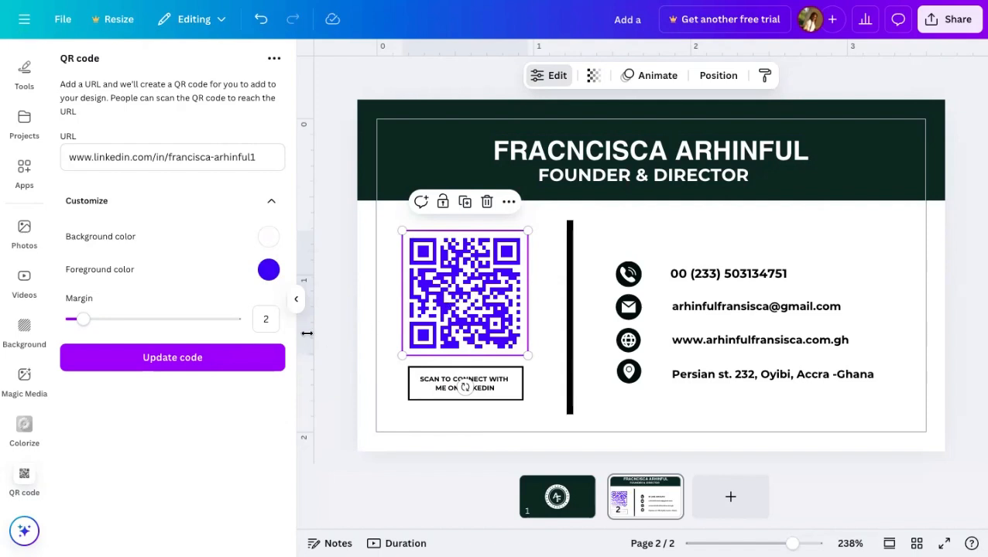
{"action": "left_click", "coordinate": [265, 28]}
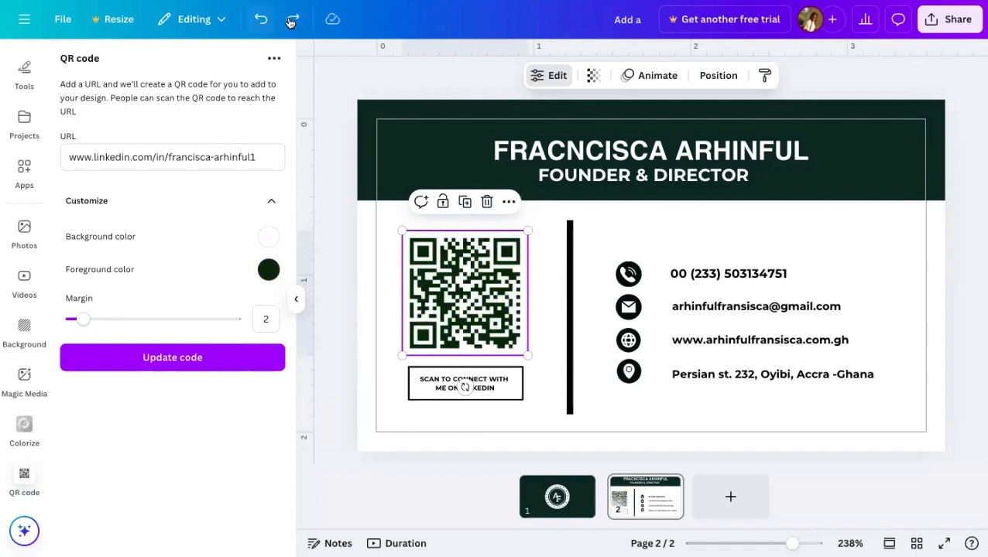
{"action": "left_click", "coordinate": [855, 249]}
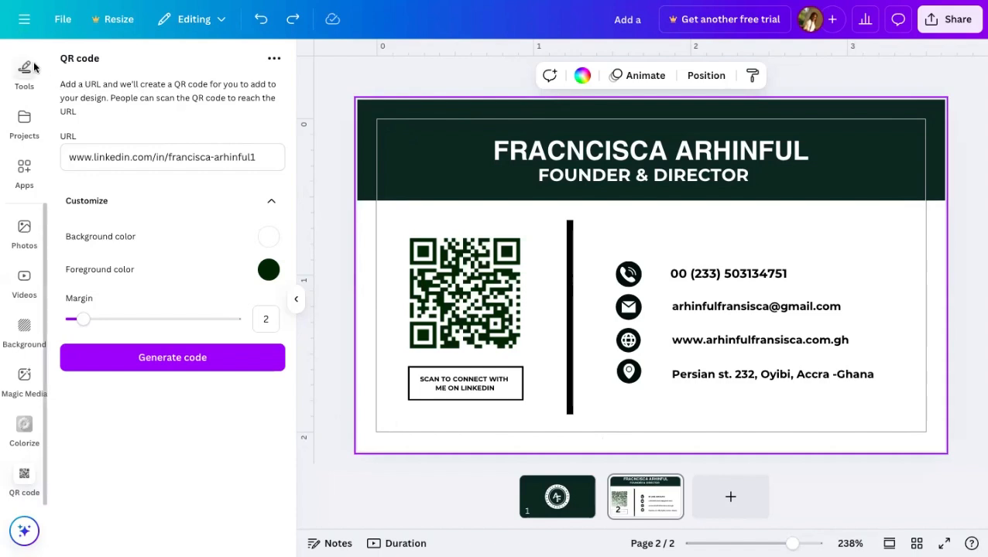
- List the business-card templates in Design and switch off the print bleed guides via File > Settings
{"action": "scroll", "coordinate": [34, 66], "scroll_direction": "up", "scroll_amount": 3}
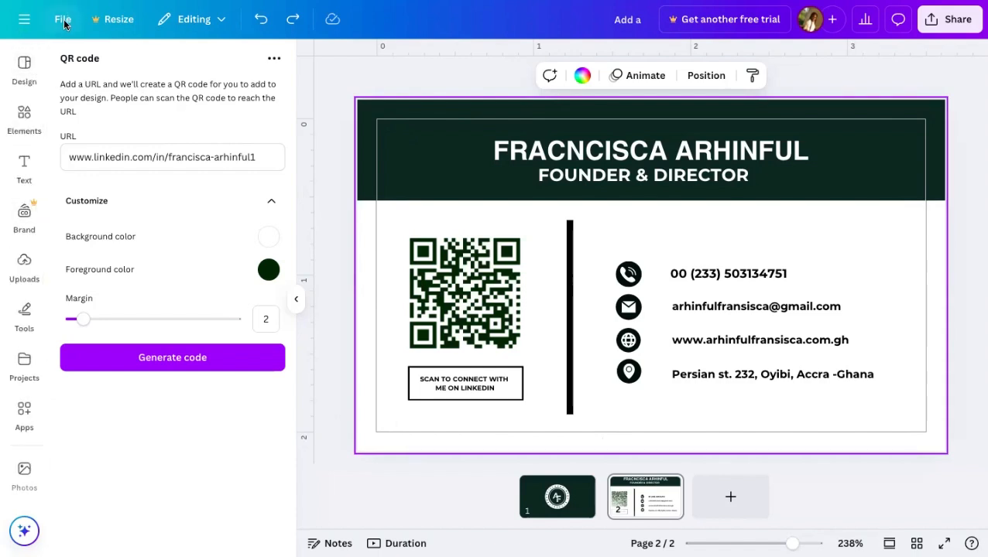
{"action": "left_click", "coordinate": [25, 66]}
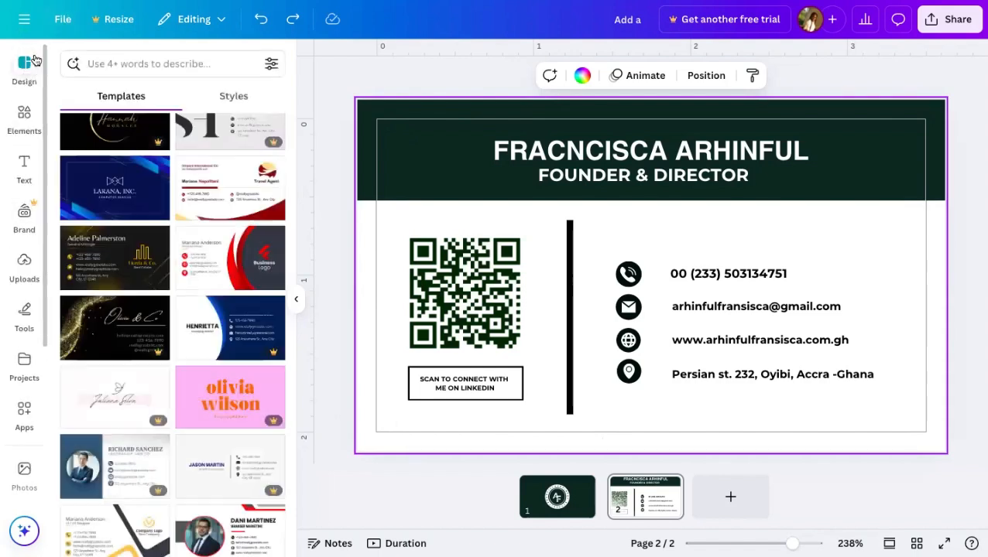
{"action": "left_click", "coordinate": [62, 23]}
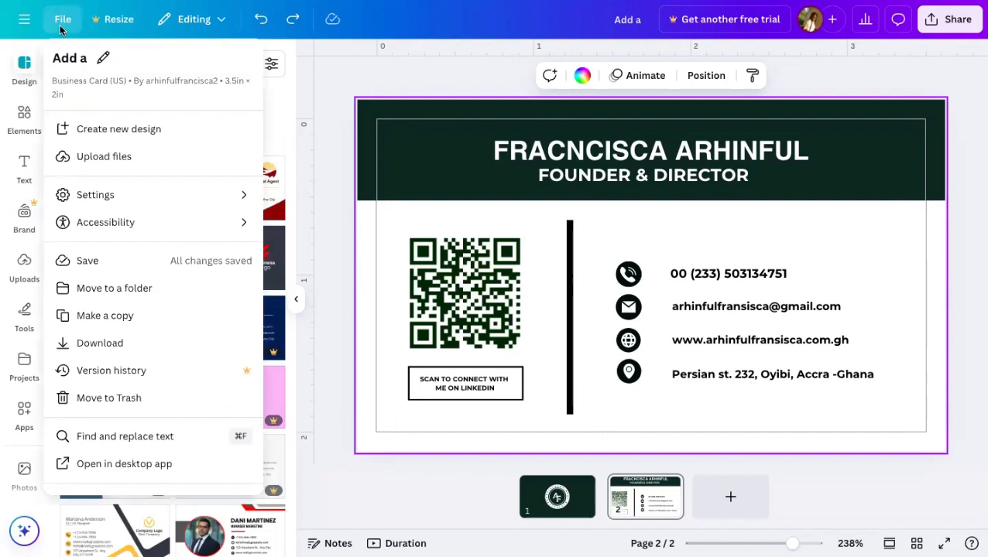
{"action": "mouse_move", "coordinate": [165, 202]}
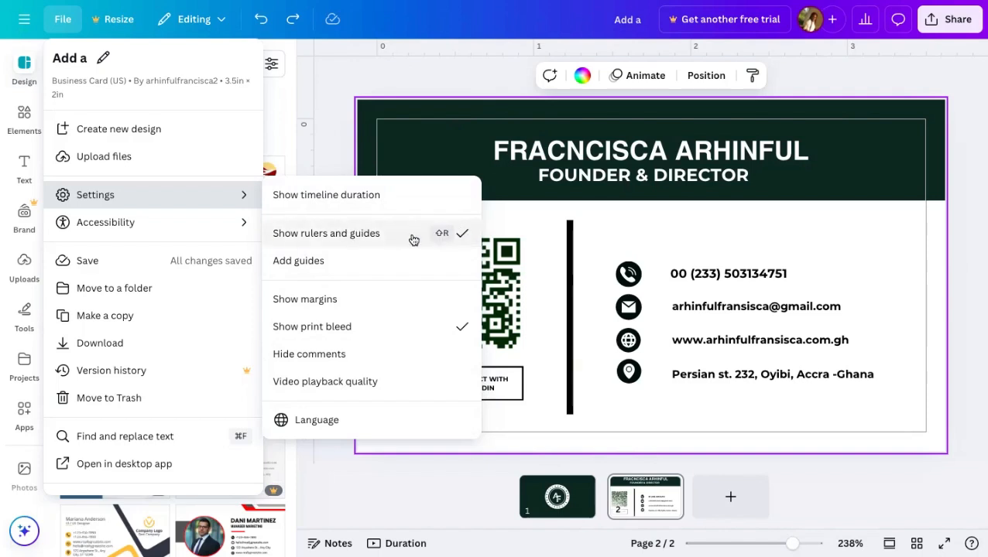
{"action": "left_click", "coordinate": [370, 331]}
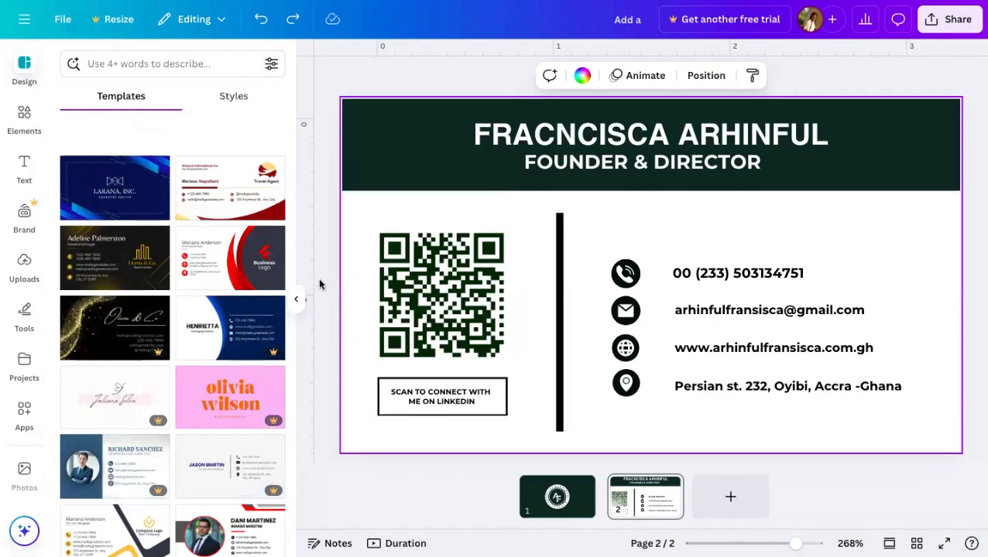
- Turn the Show print bleed guides back on from File > Settings
{"action": "left_click", "coordinate": [63, 19]}
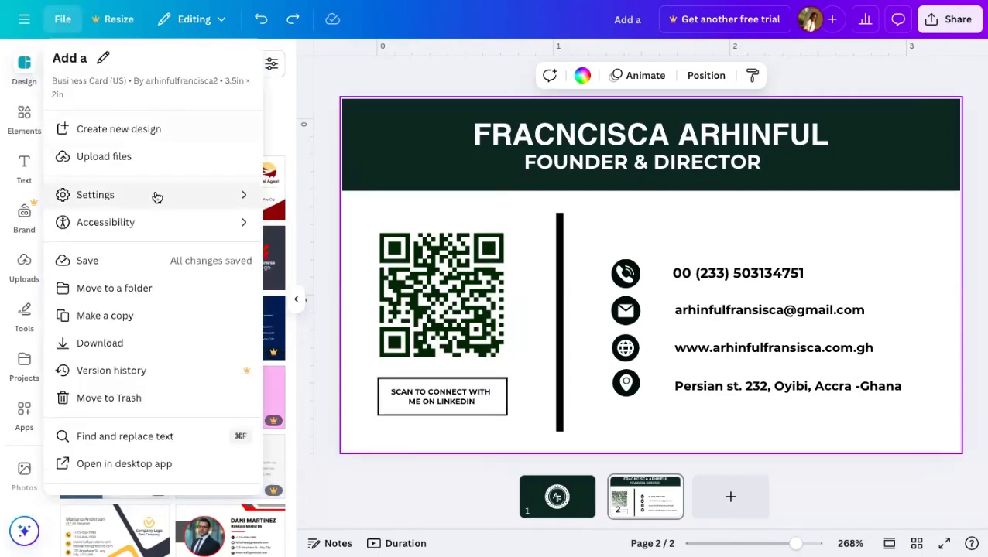
{"action": "mouse_move", "coordinate": [154, 194]}
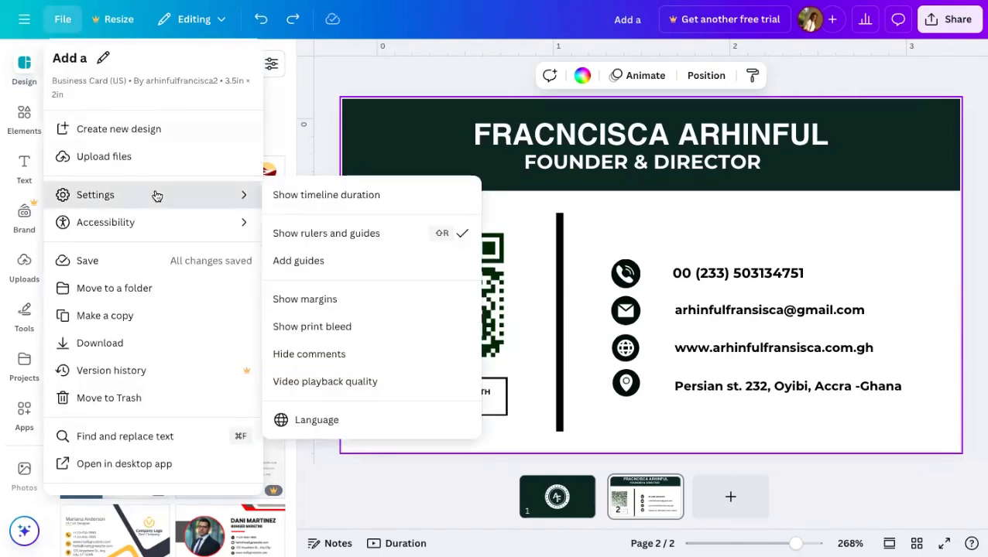
{"action": "left_click", "coordinate": [320, 331]}
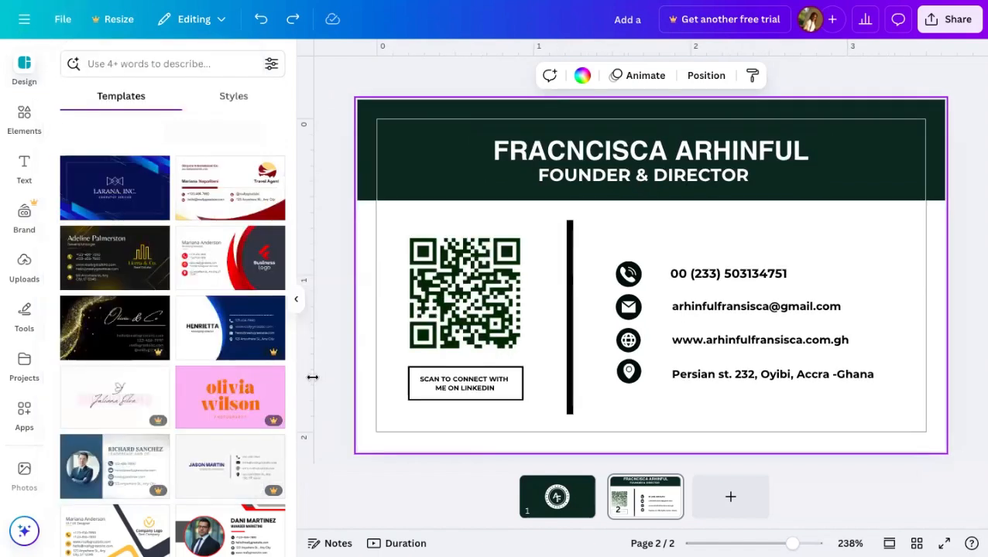